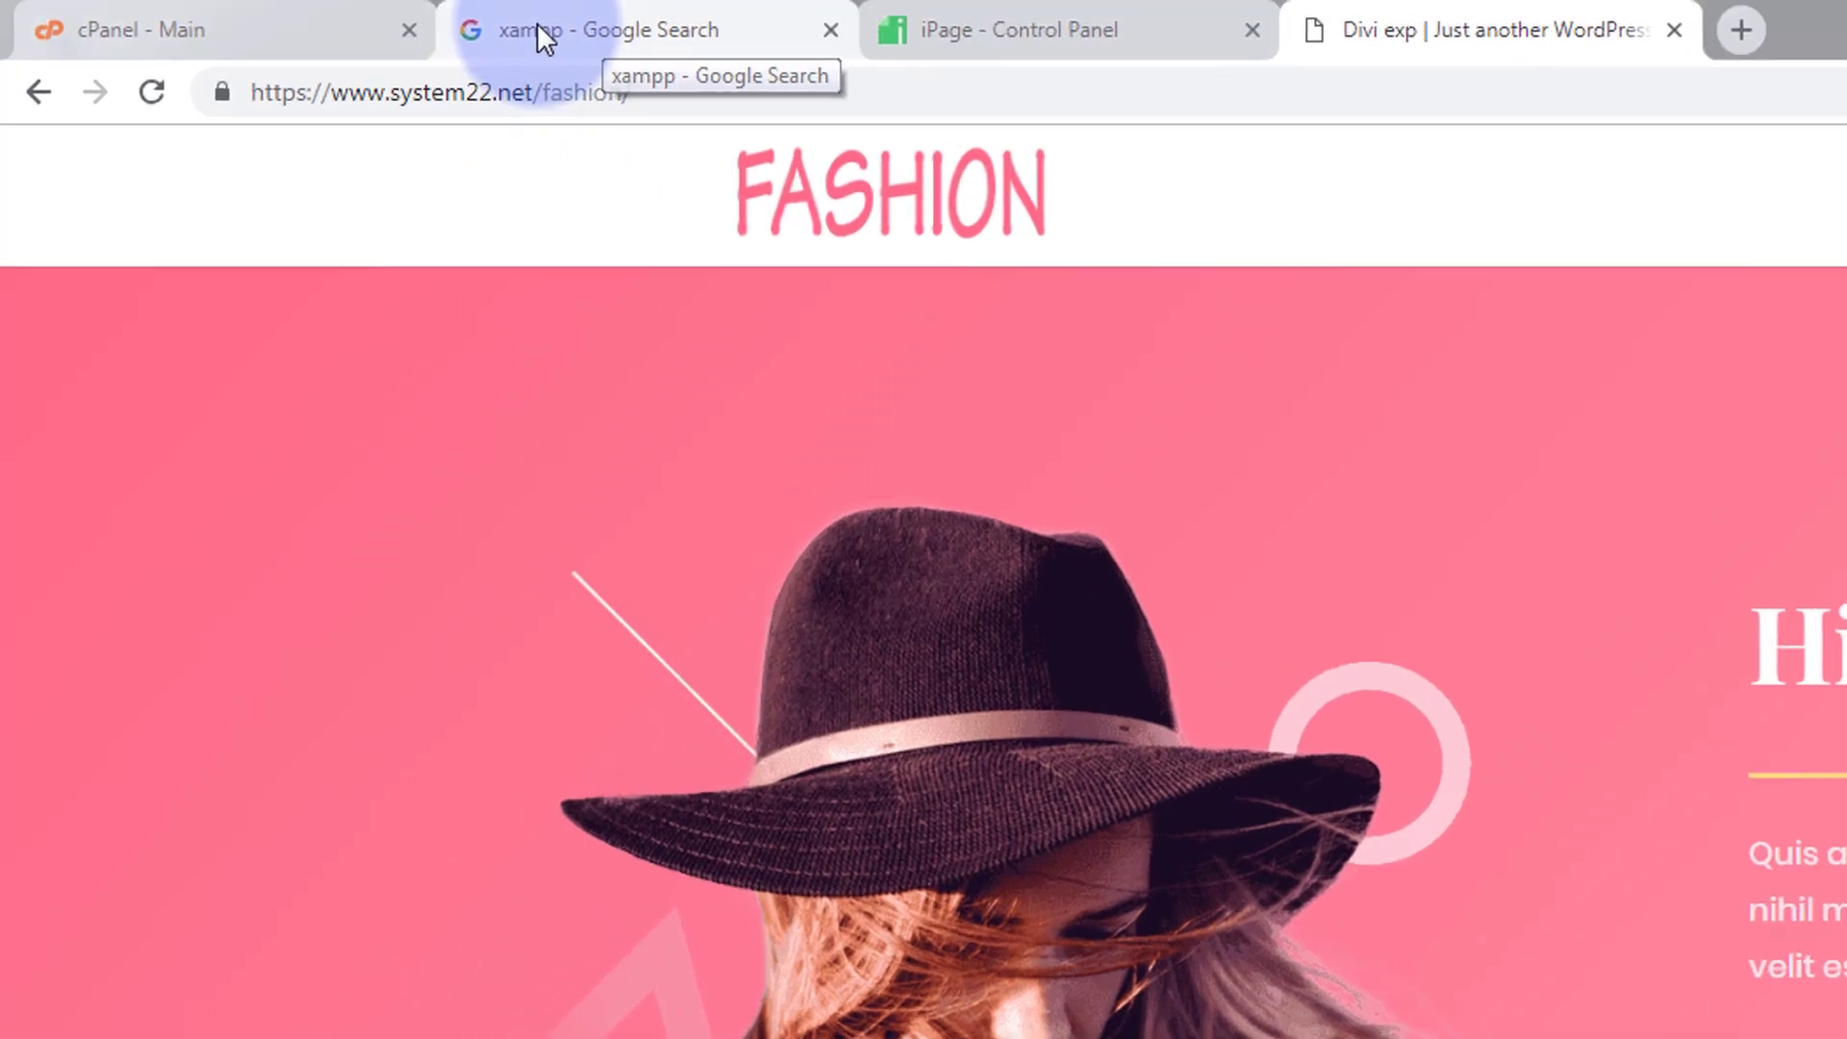
Step: Open the Apache Friends 'XAMPP Installers and Downloads' page from the xampp Google search results
click(539, 27)
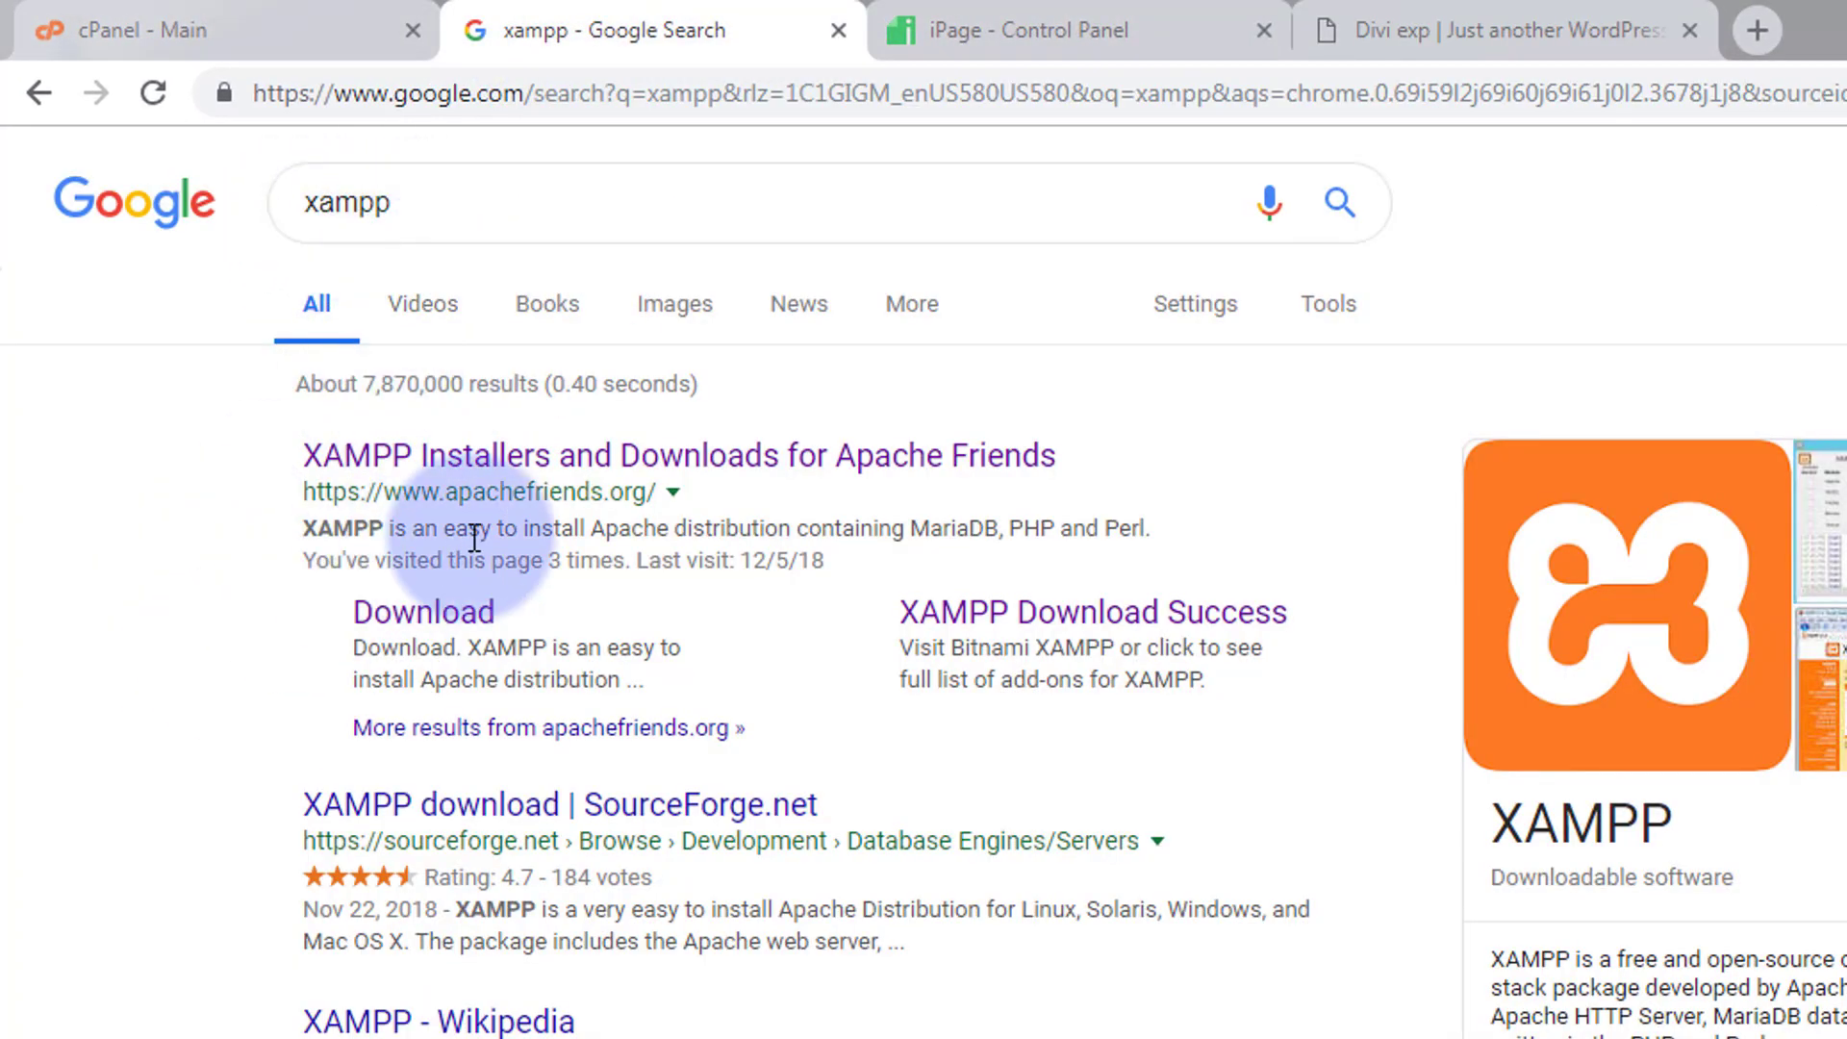
click(630, 474)
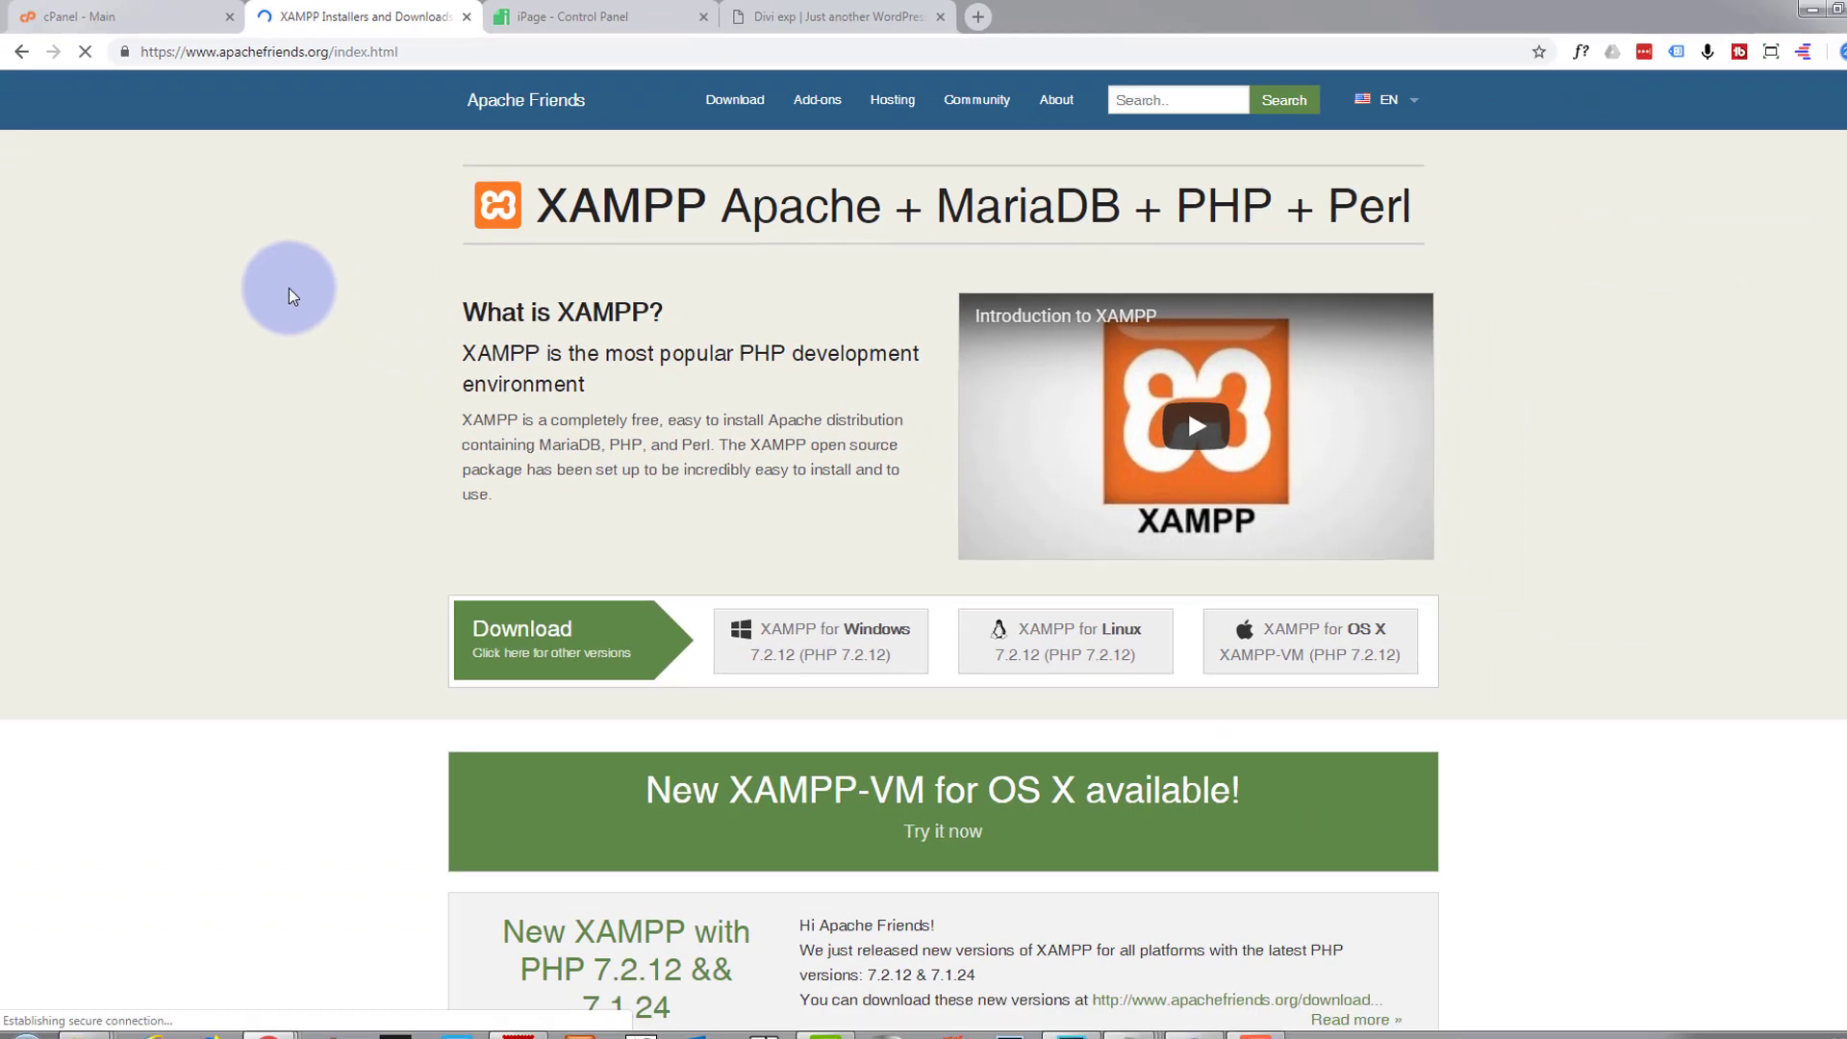
scroll(279, 279, down, 3)
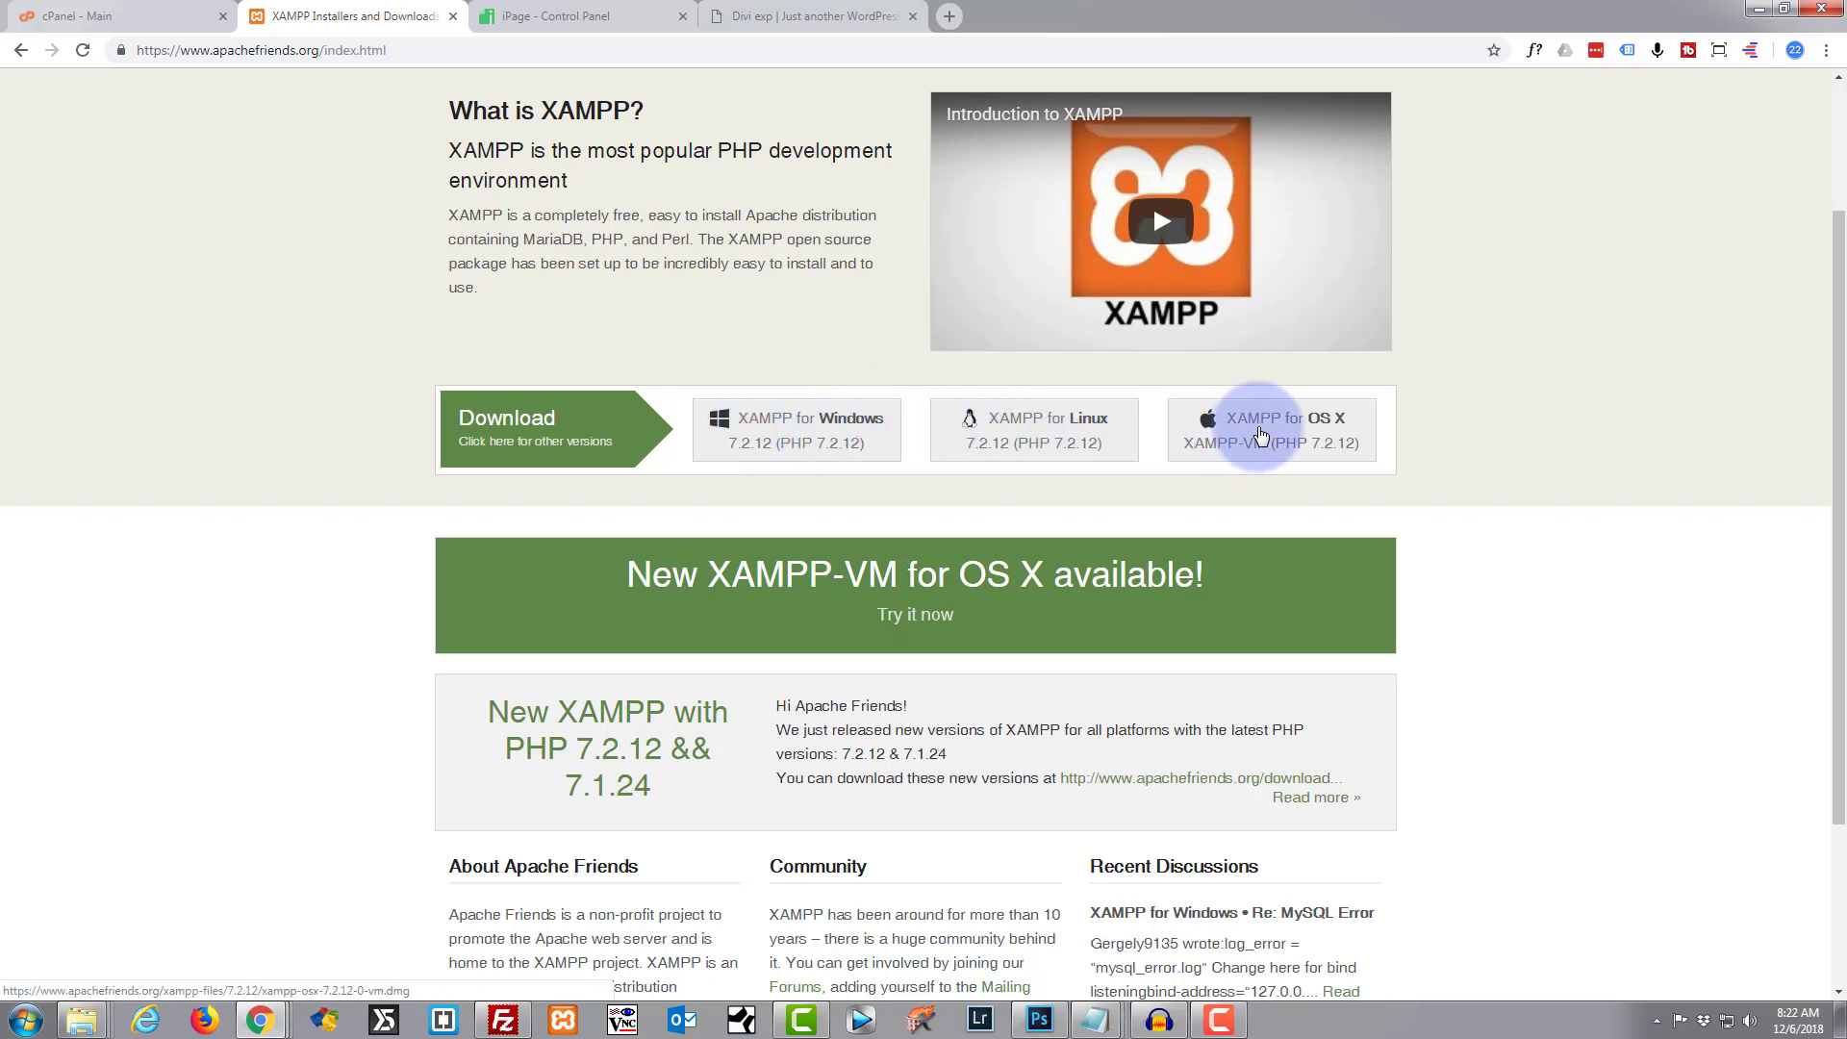
Step: Return to the top of apachefriends.org and launch XAMPP Control Panel from the taskbar
scroll(510, 414, up, 1)
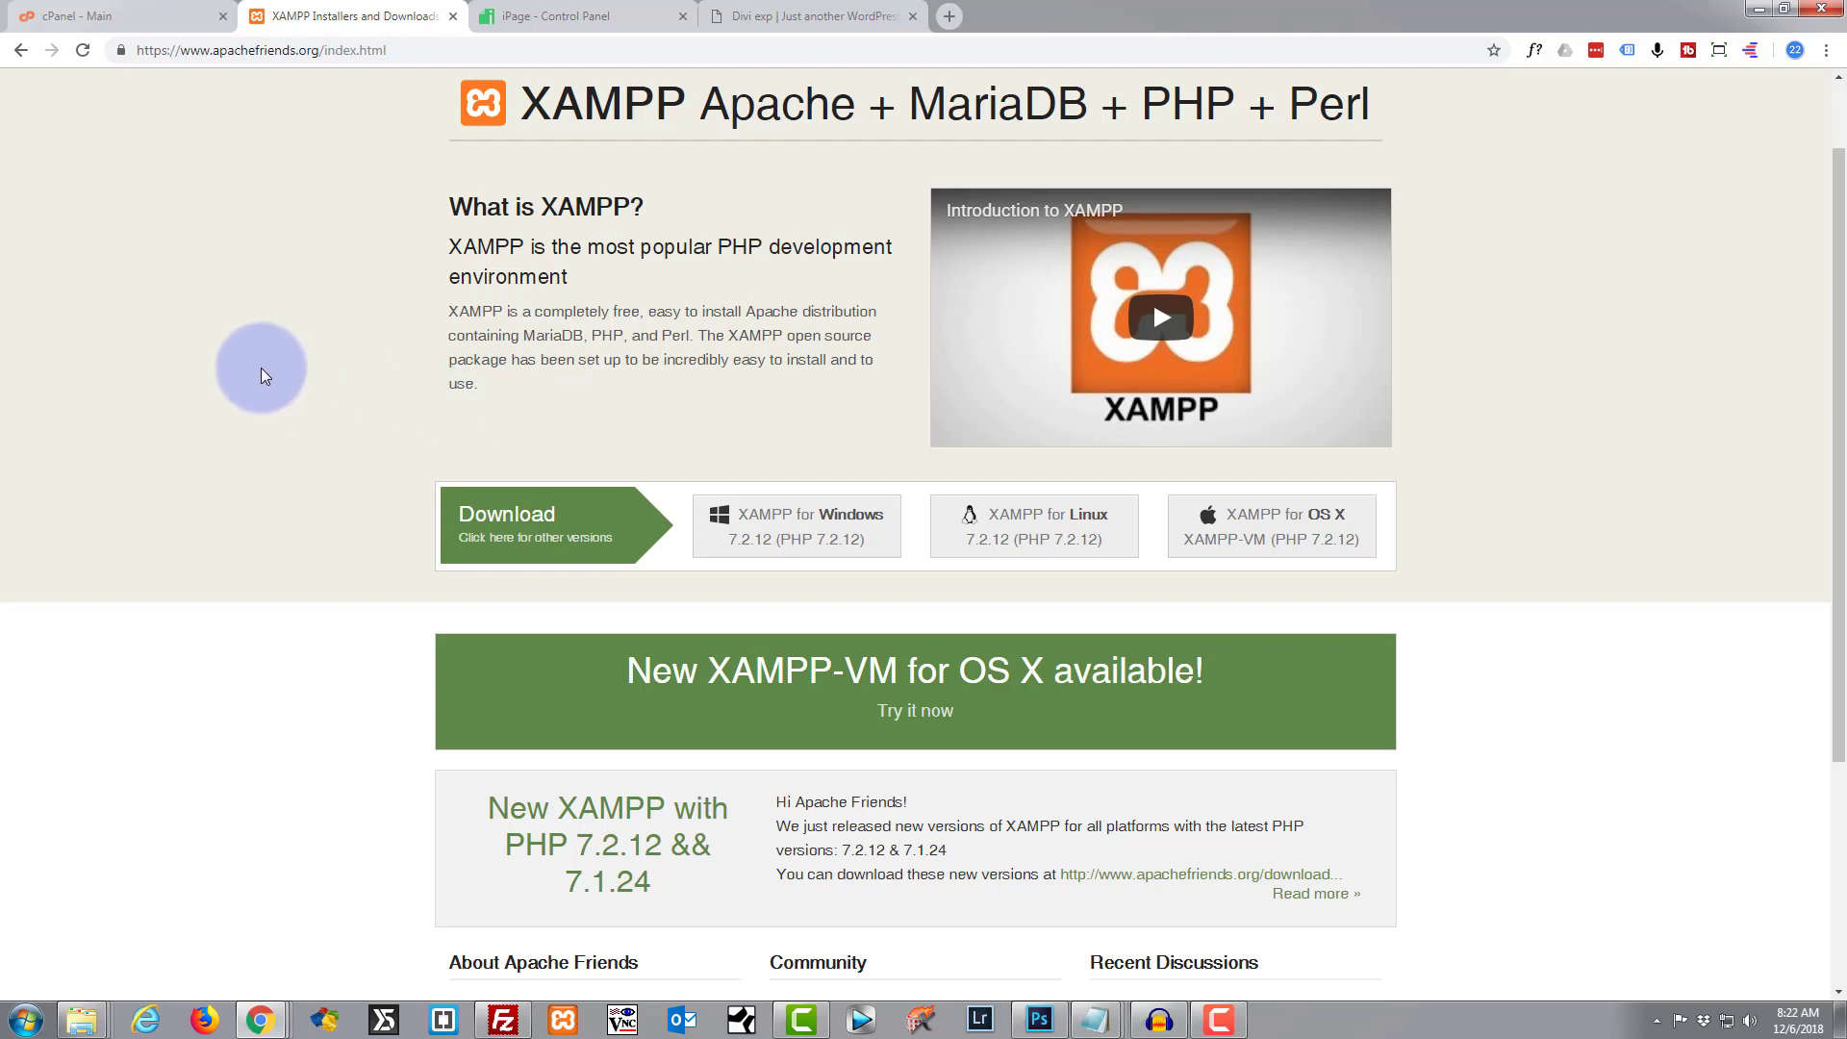
scroll(265, 374, up, 1)
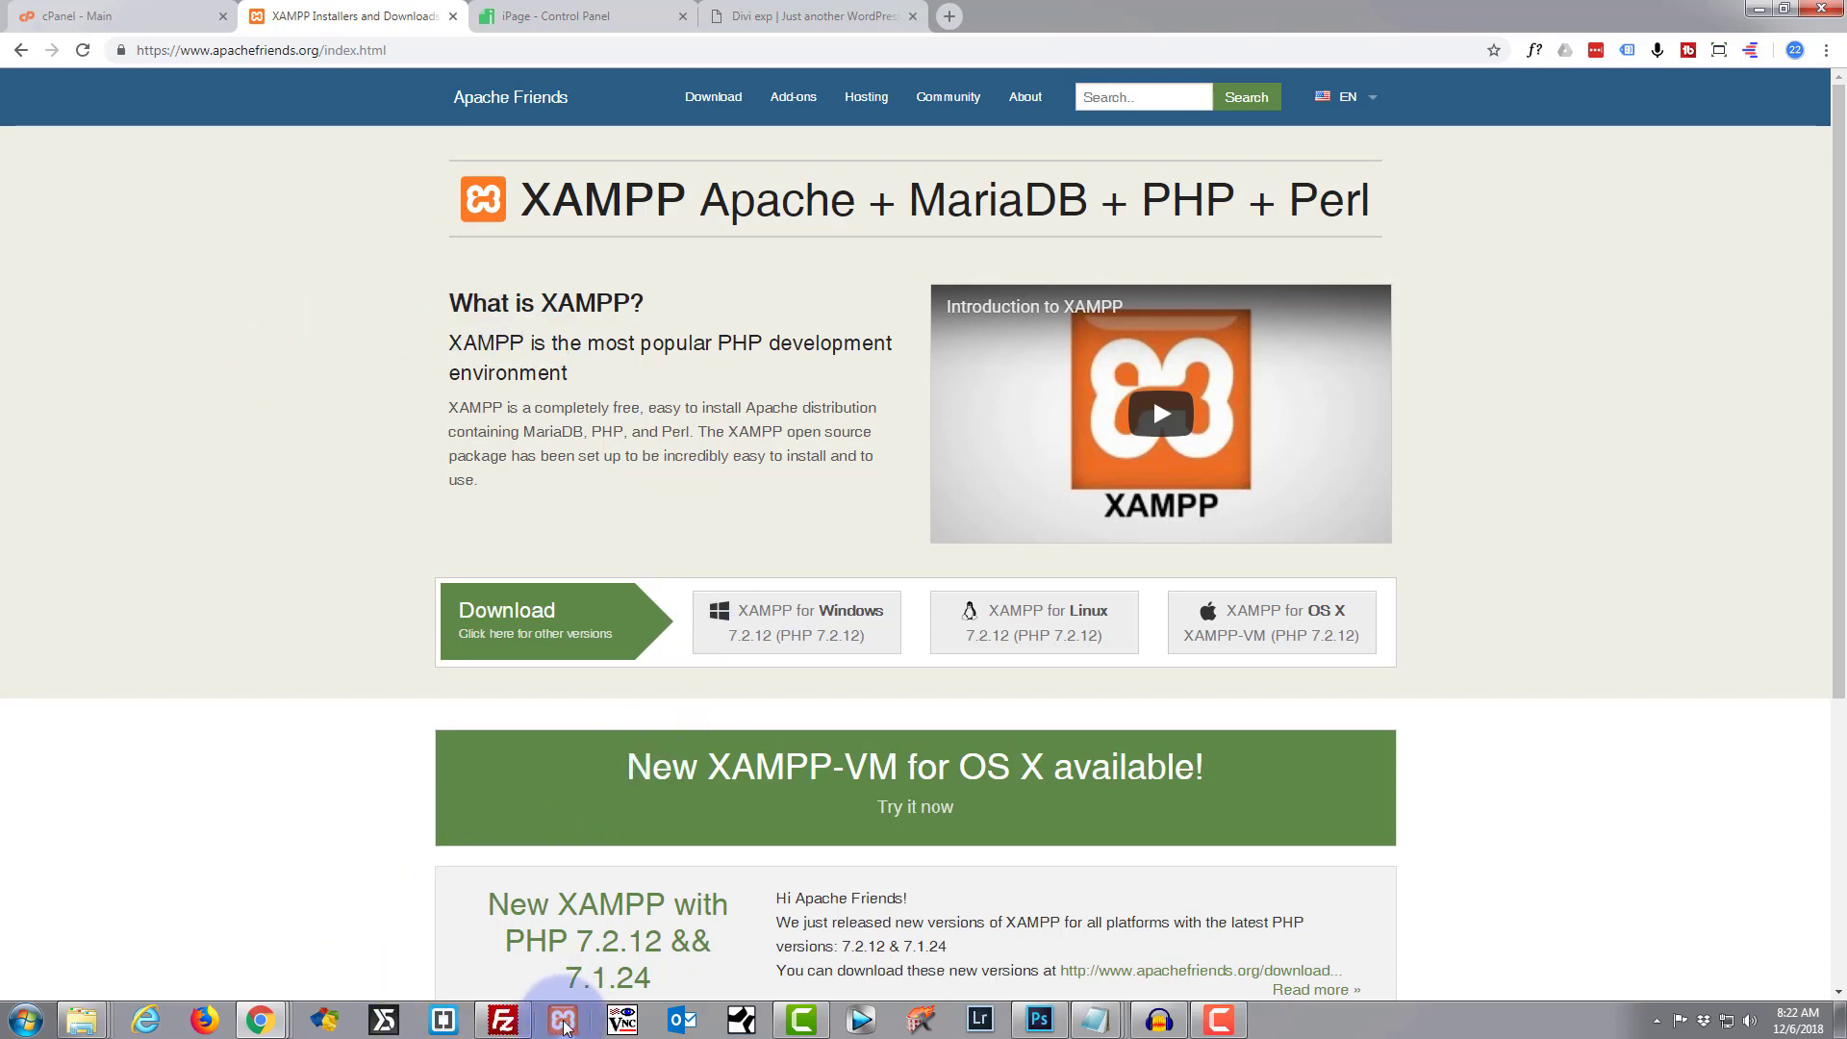
click(564, 1022)
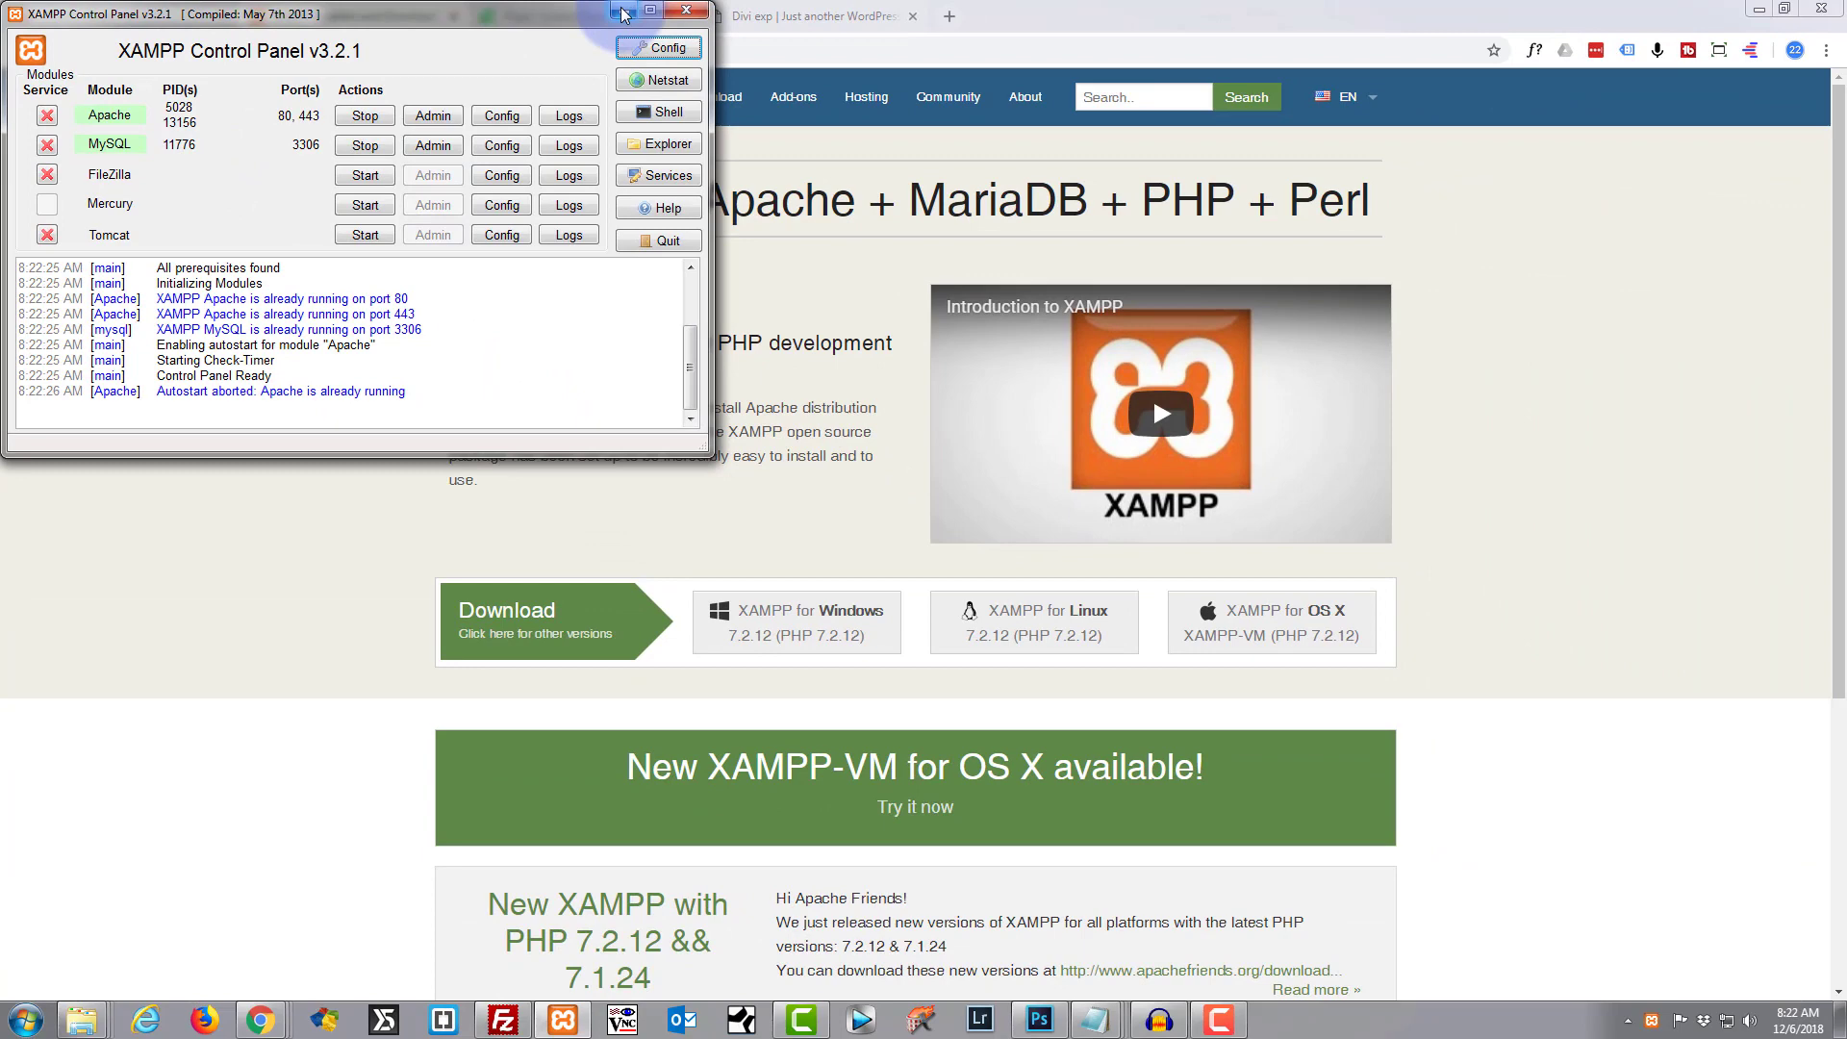
Step: Minimize XAMPP Control Panel v3.2.1 once Apache and MySQL show as running
click(621, 11)
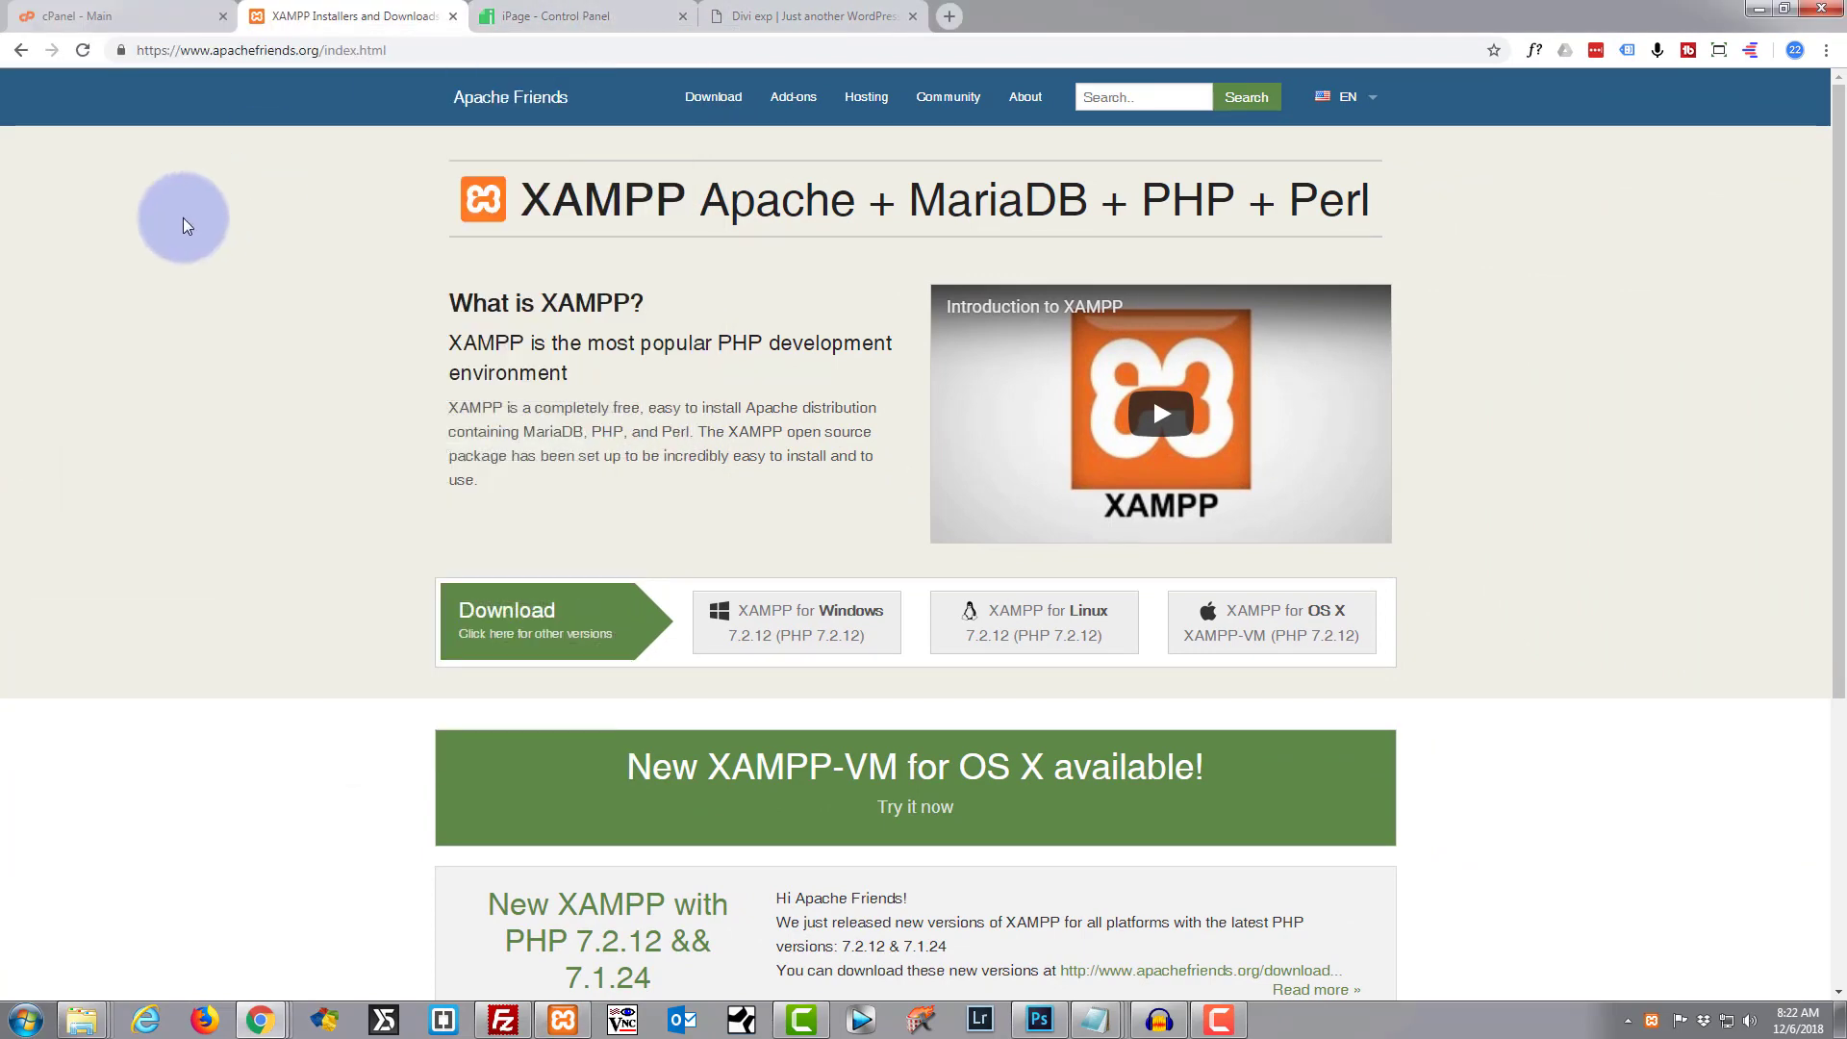
Step: Check the Fashion site in the Divi exp tab, then return to cPanel's Files section
click(97, 13)
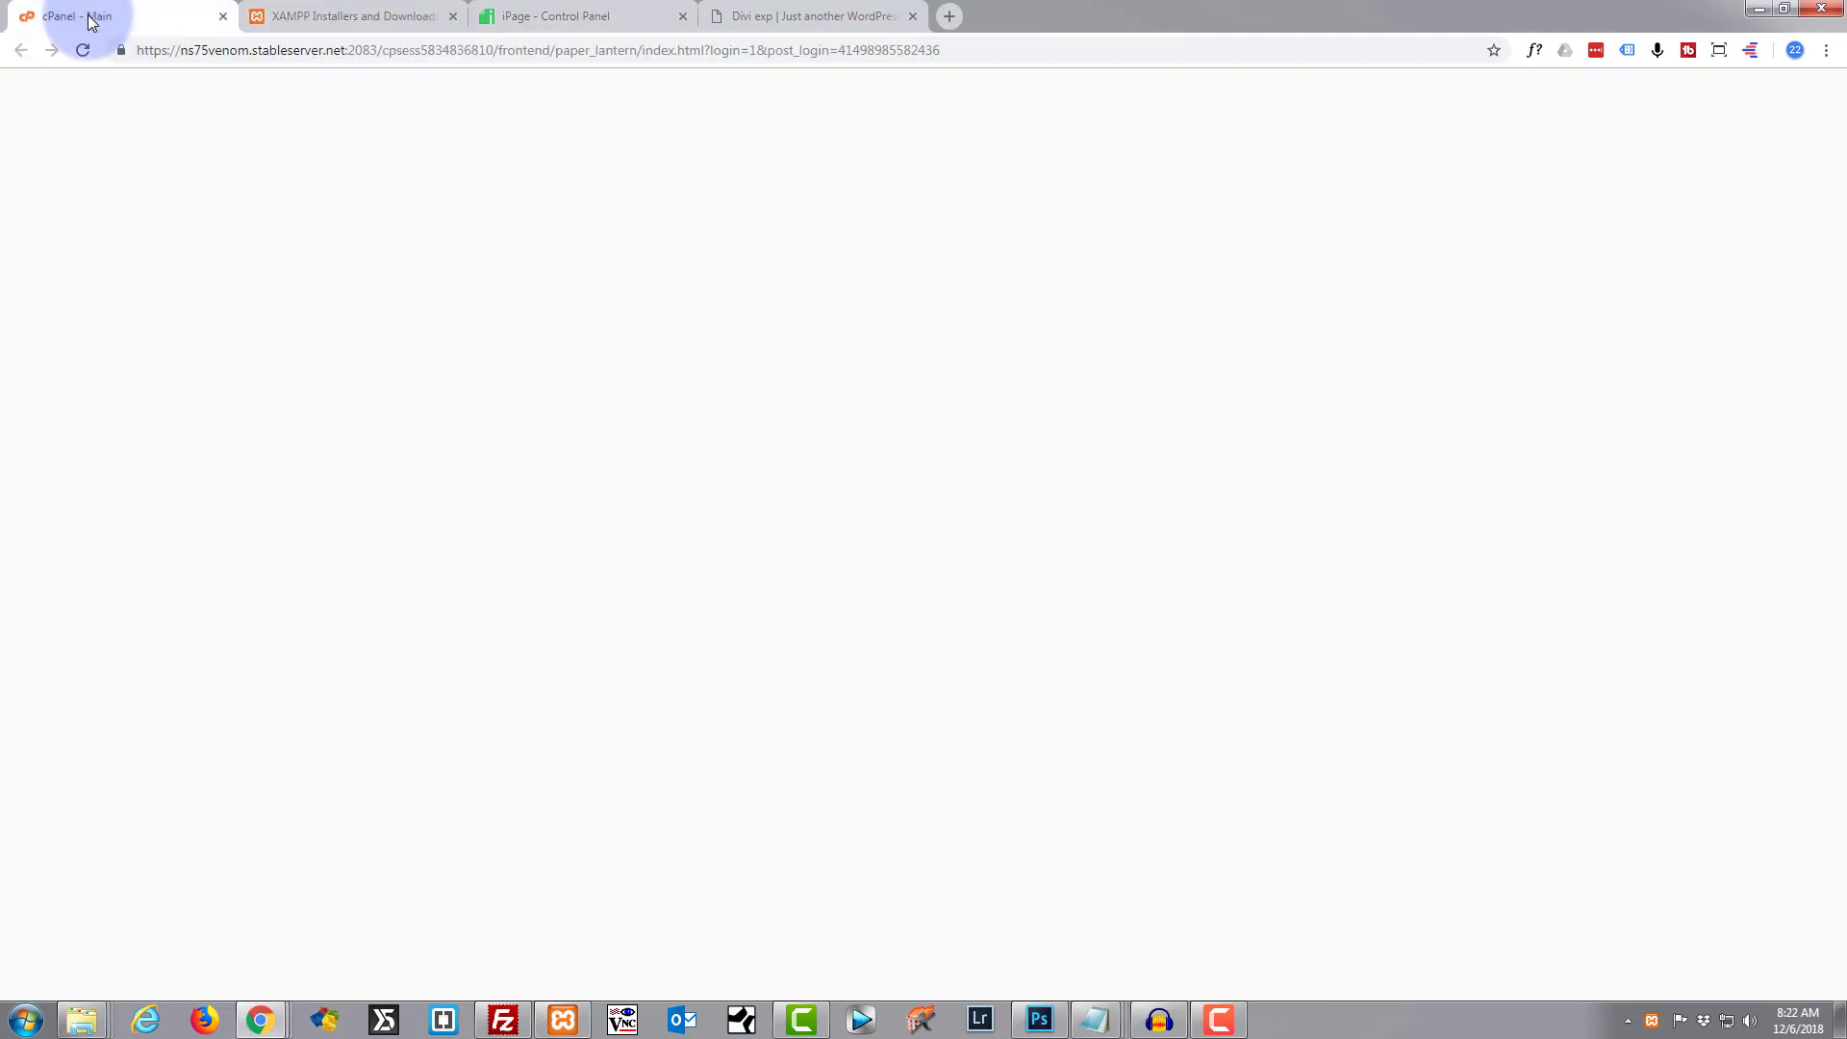
click(775, 16)
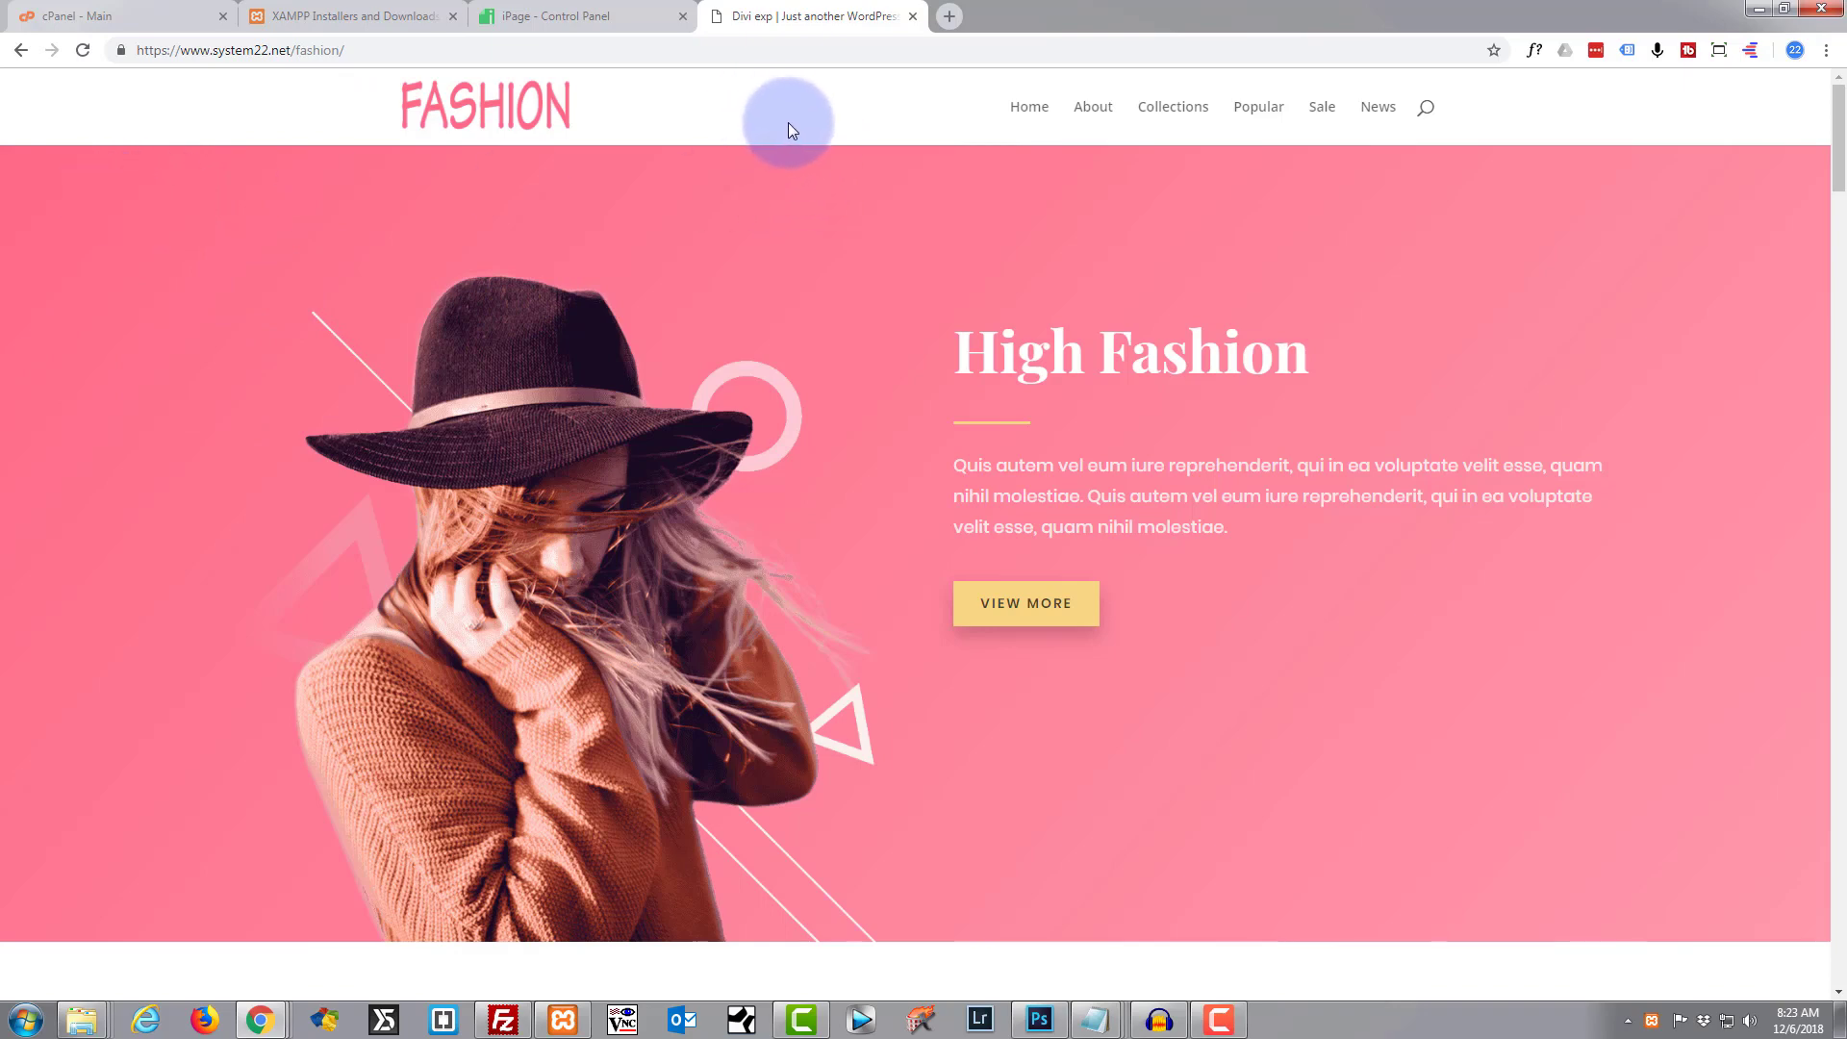
click(87, 18)
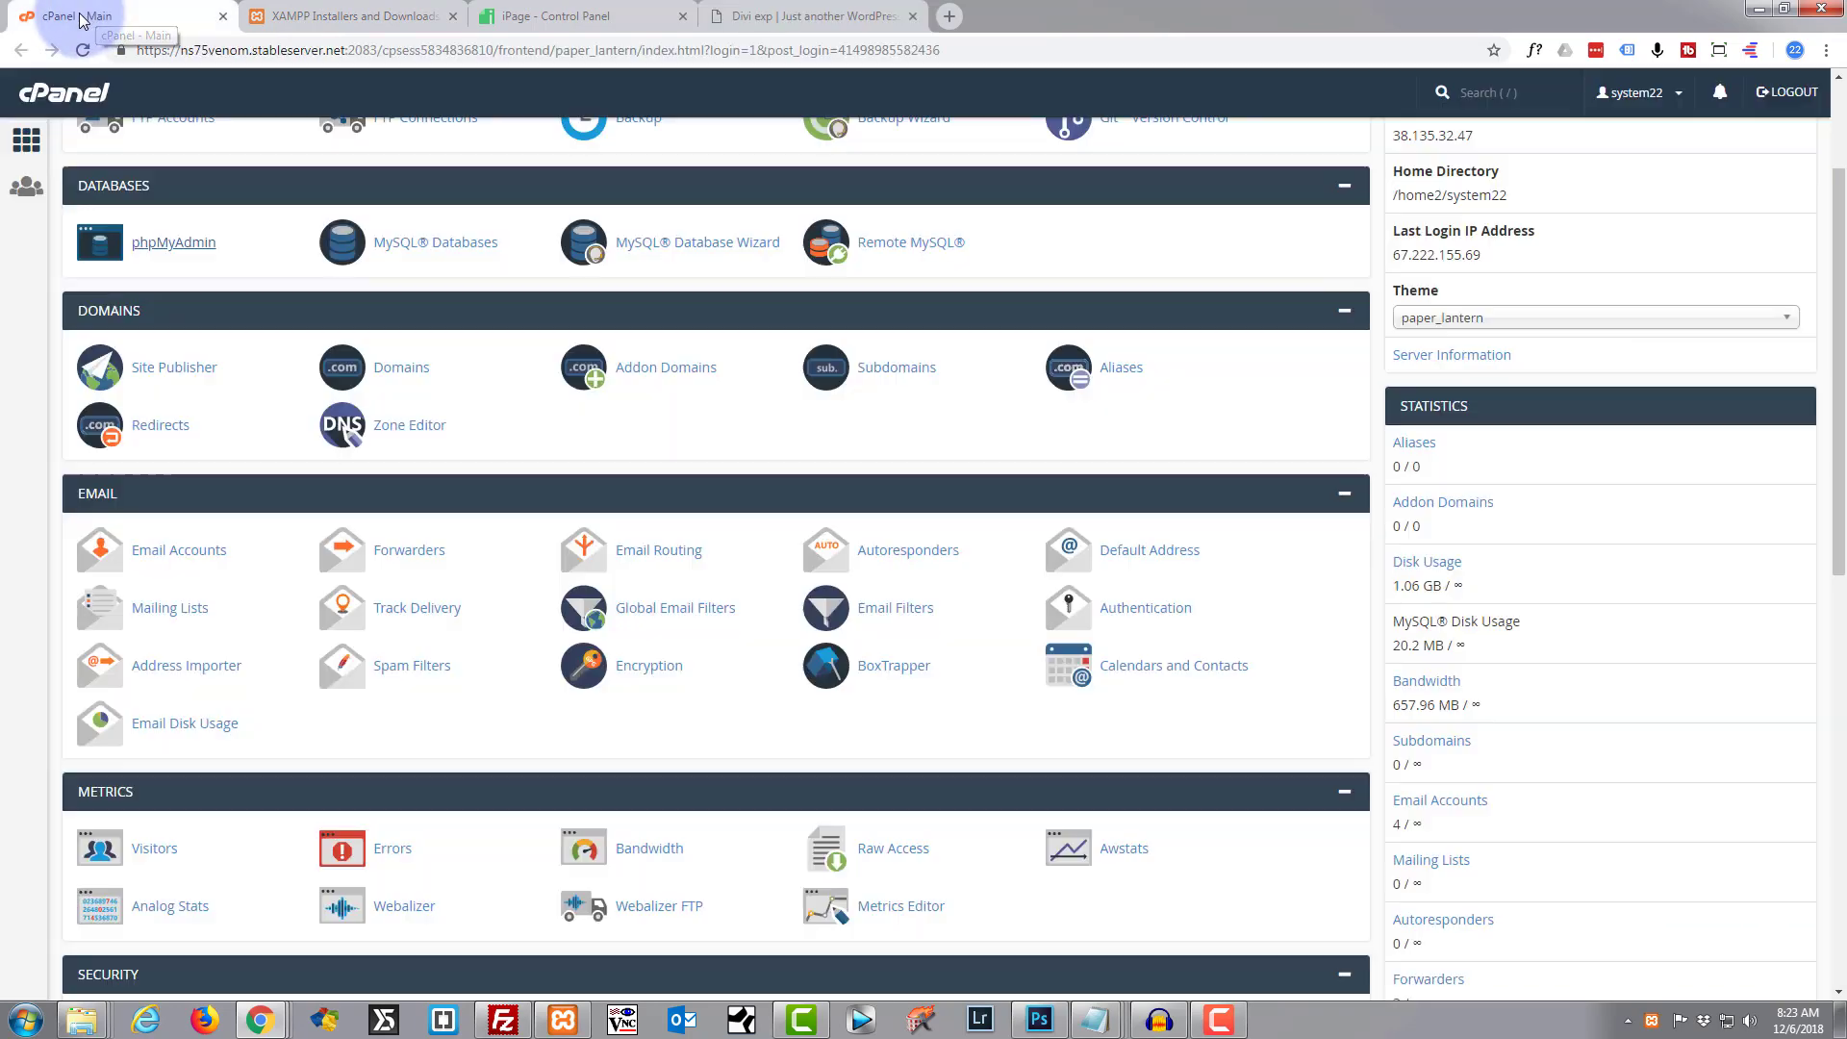
scroll(208, 415, up, 2)
scroll(208, 414, up, 1)
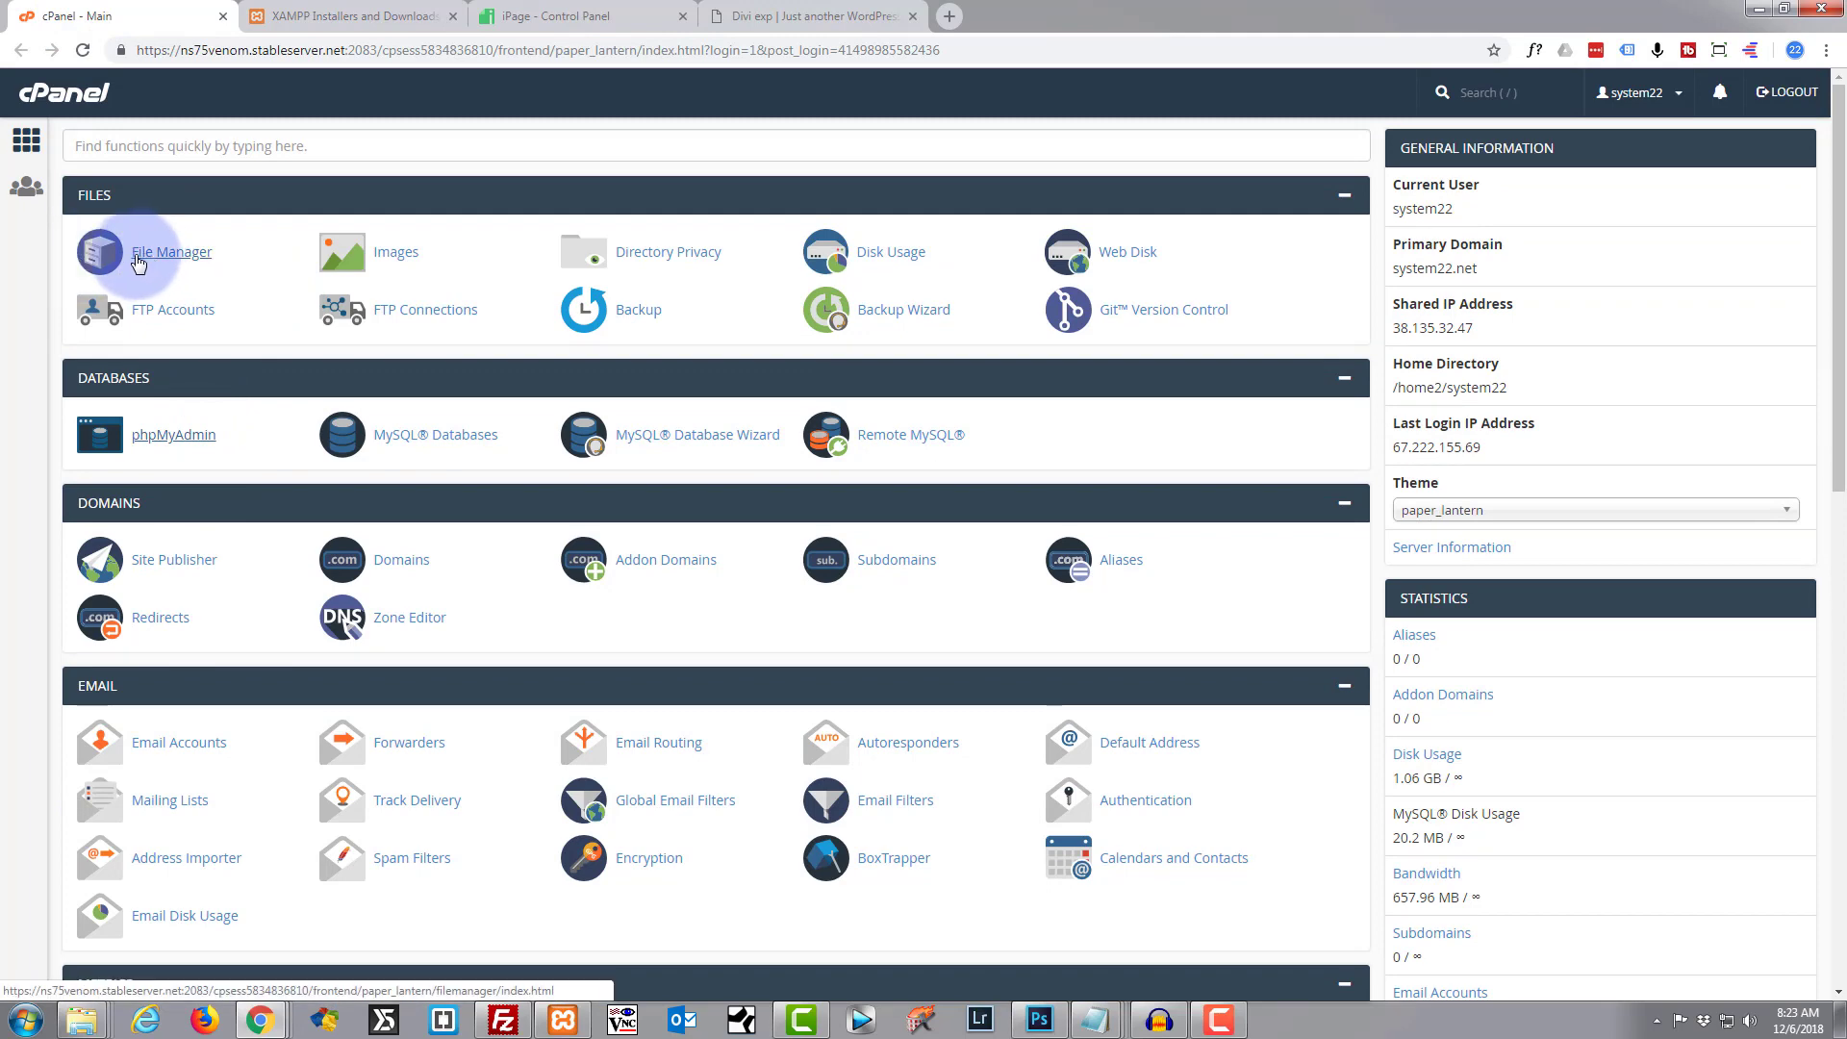
click(565, 20)
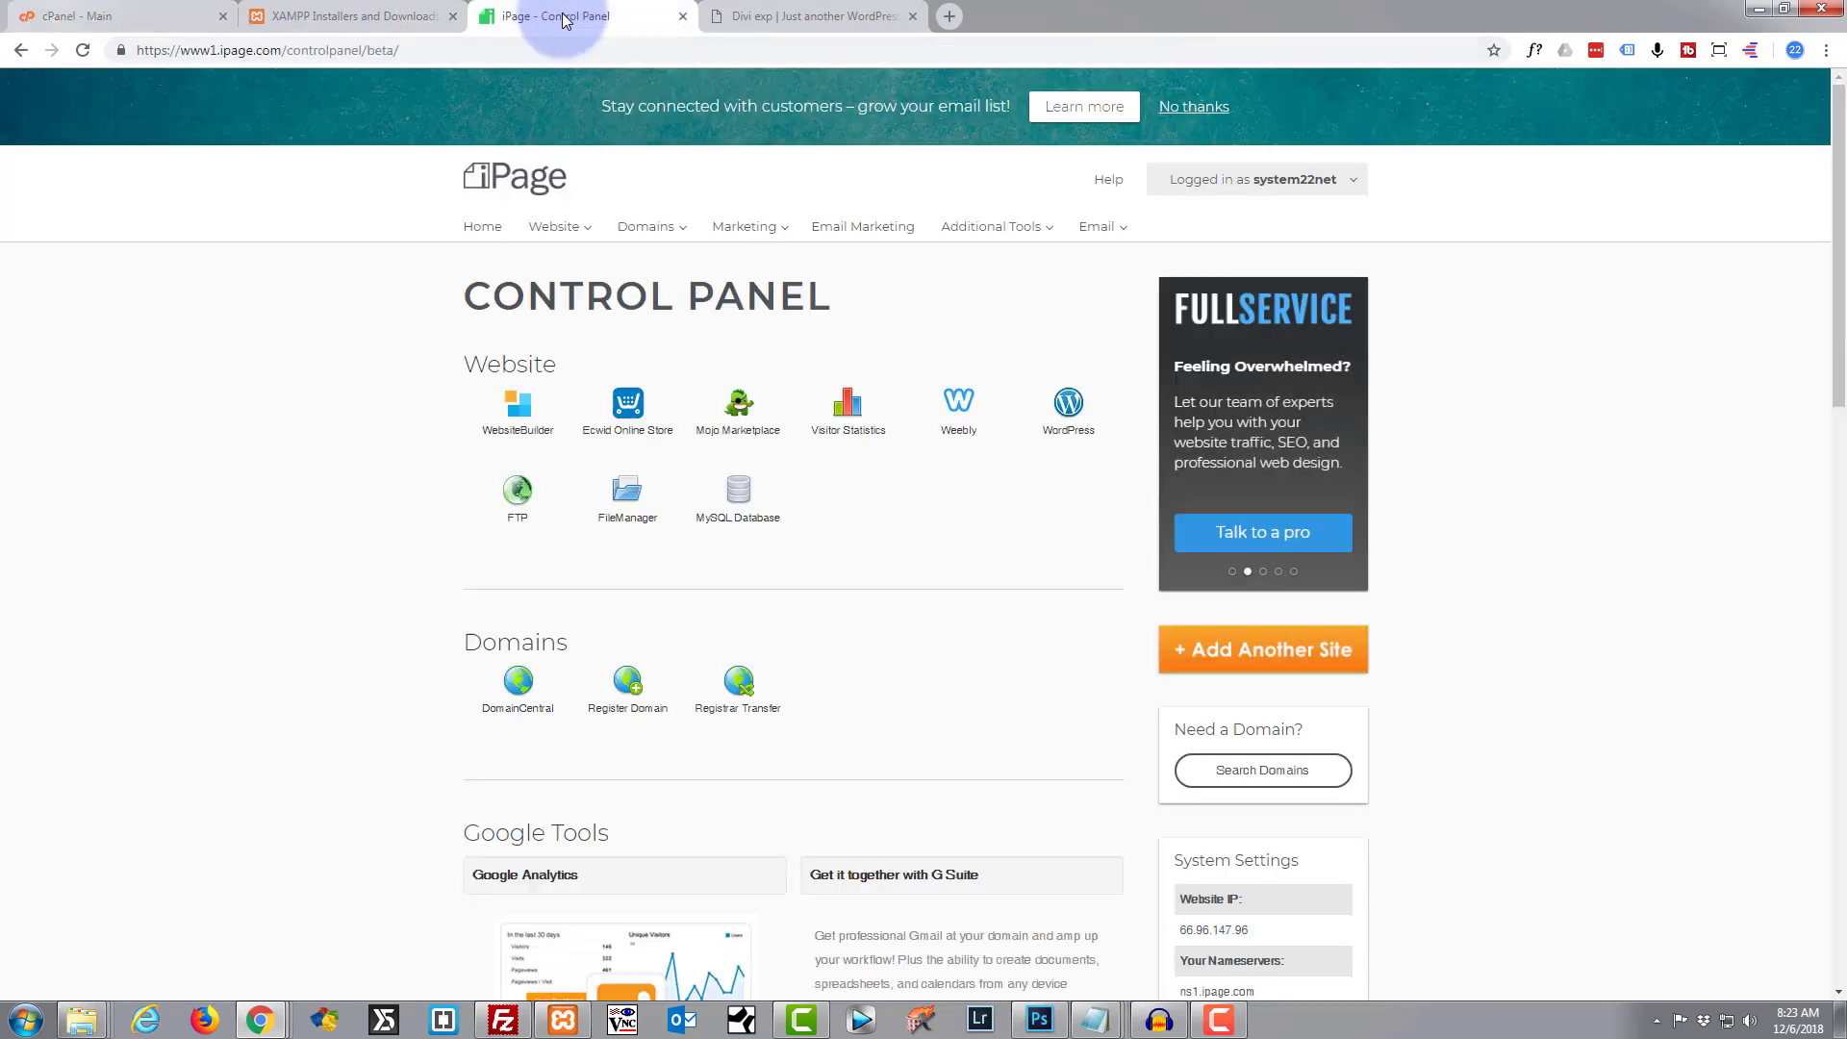
scroll(356, 575, down, 1)
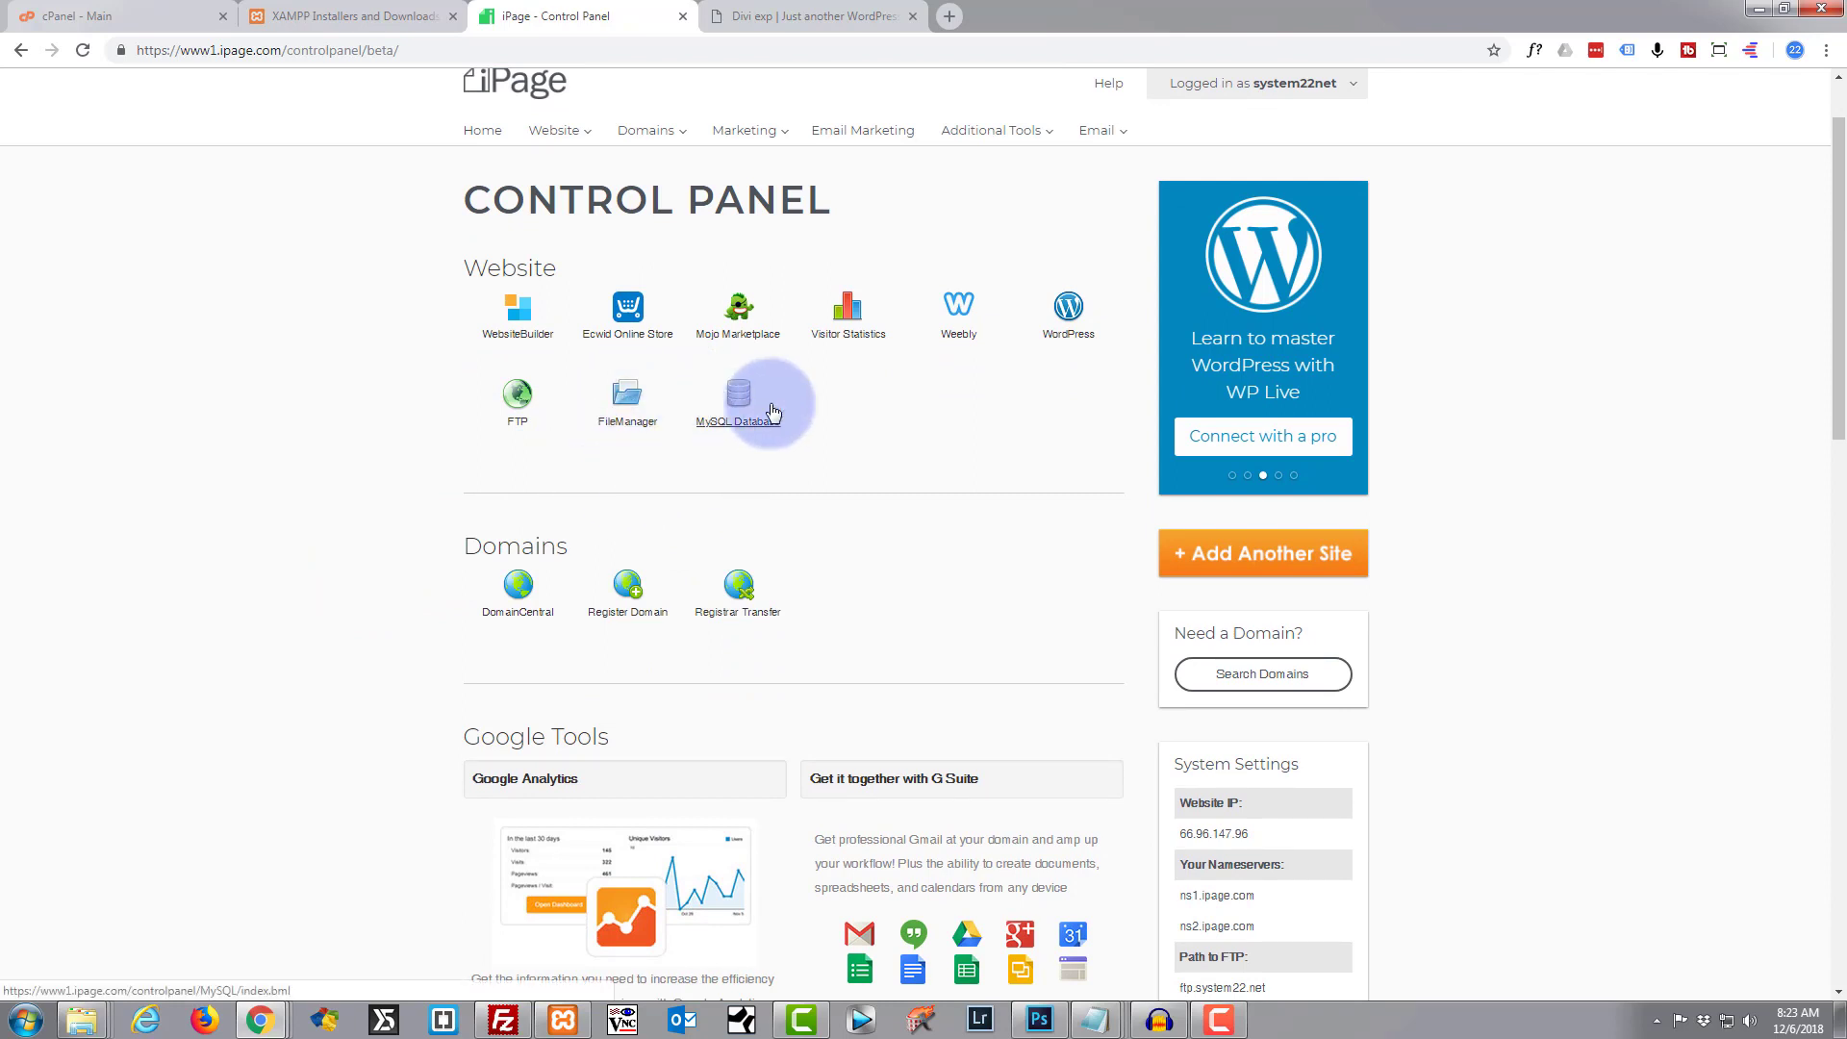
click(159, 16)
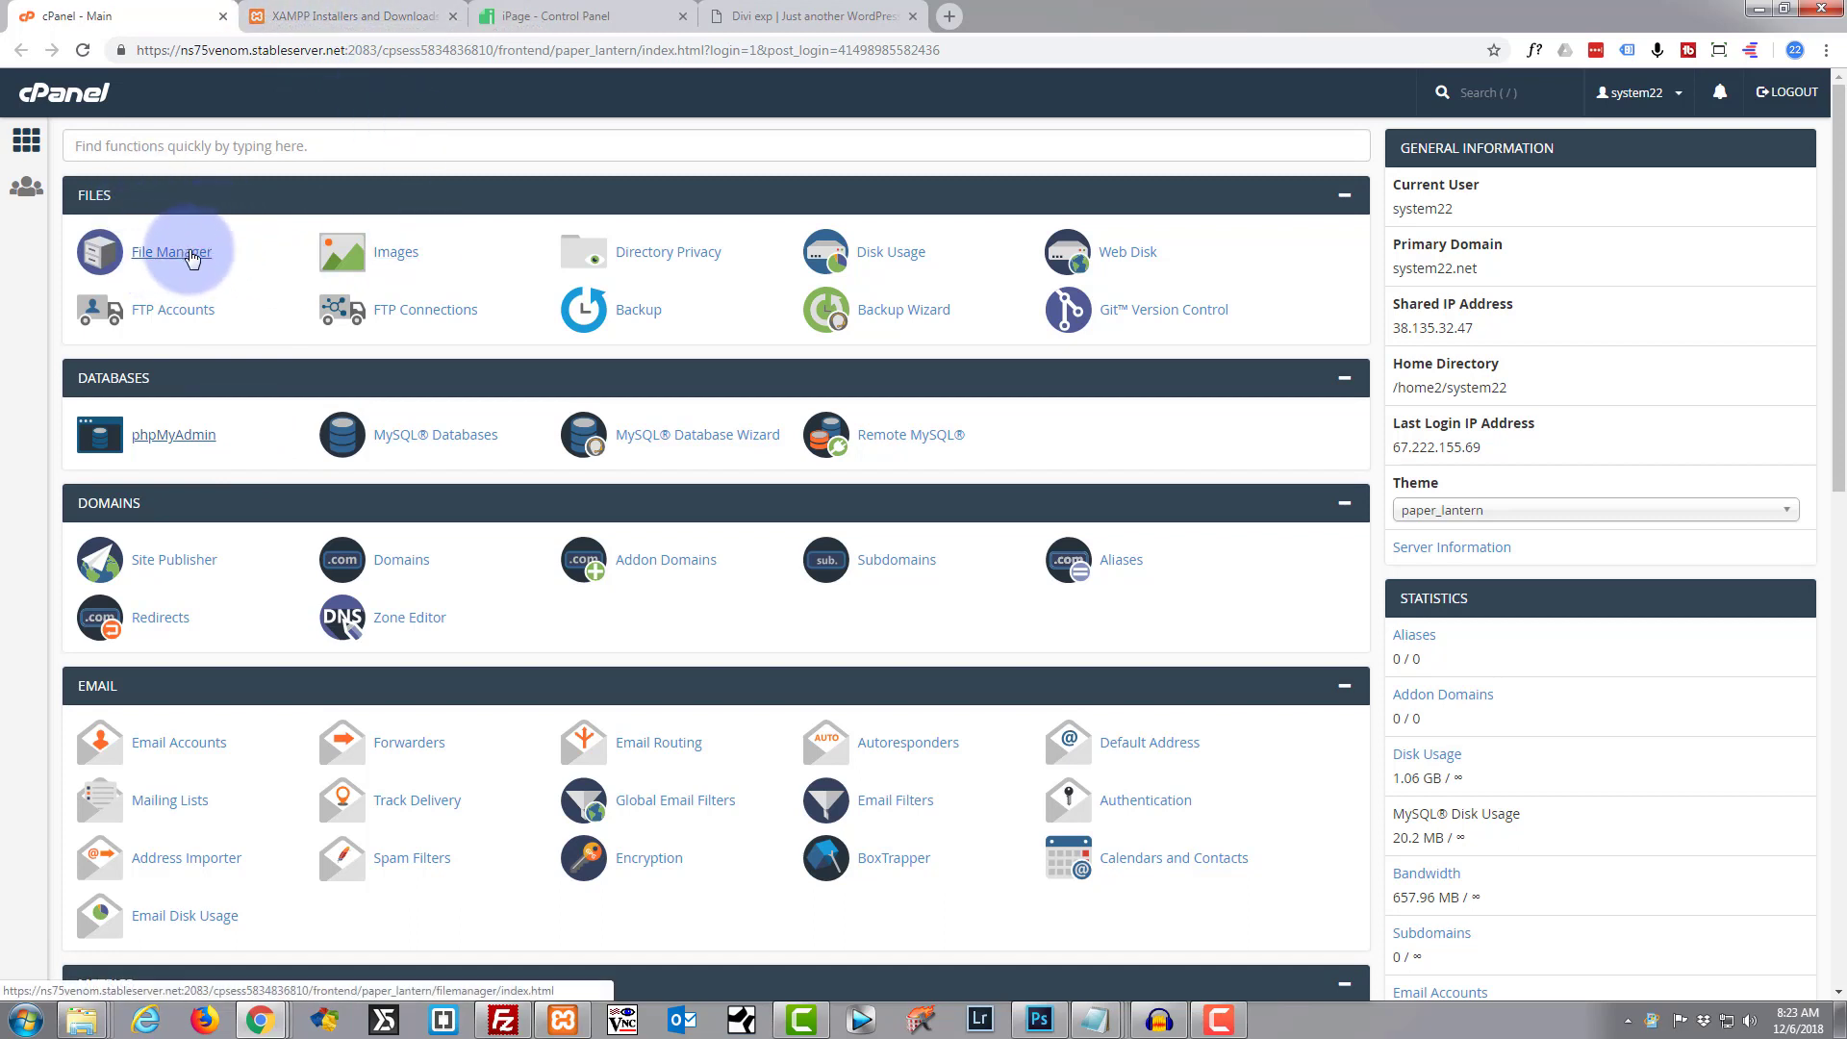
Step: Open File Manager from the Files section and enter the public_html folder
click(102, 254)
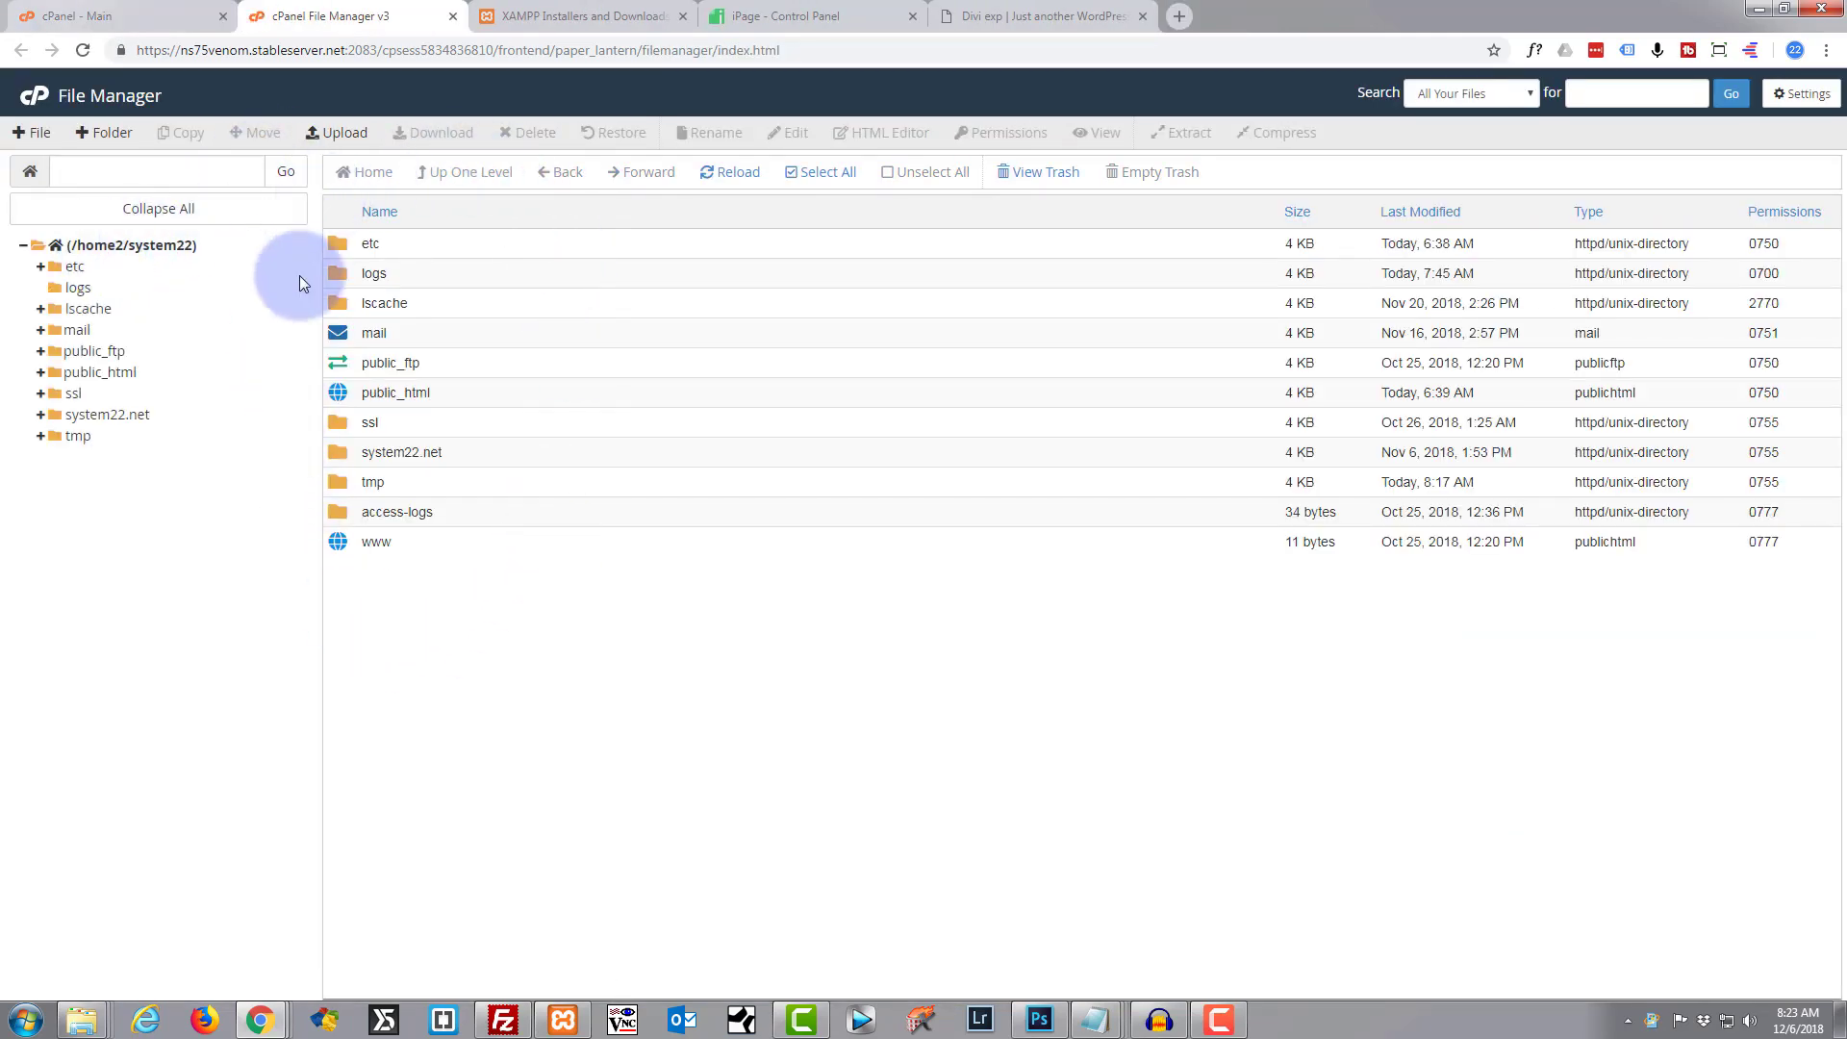
double_click(343, 393)
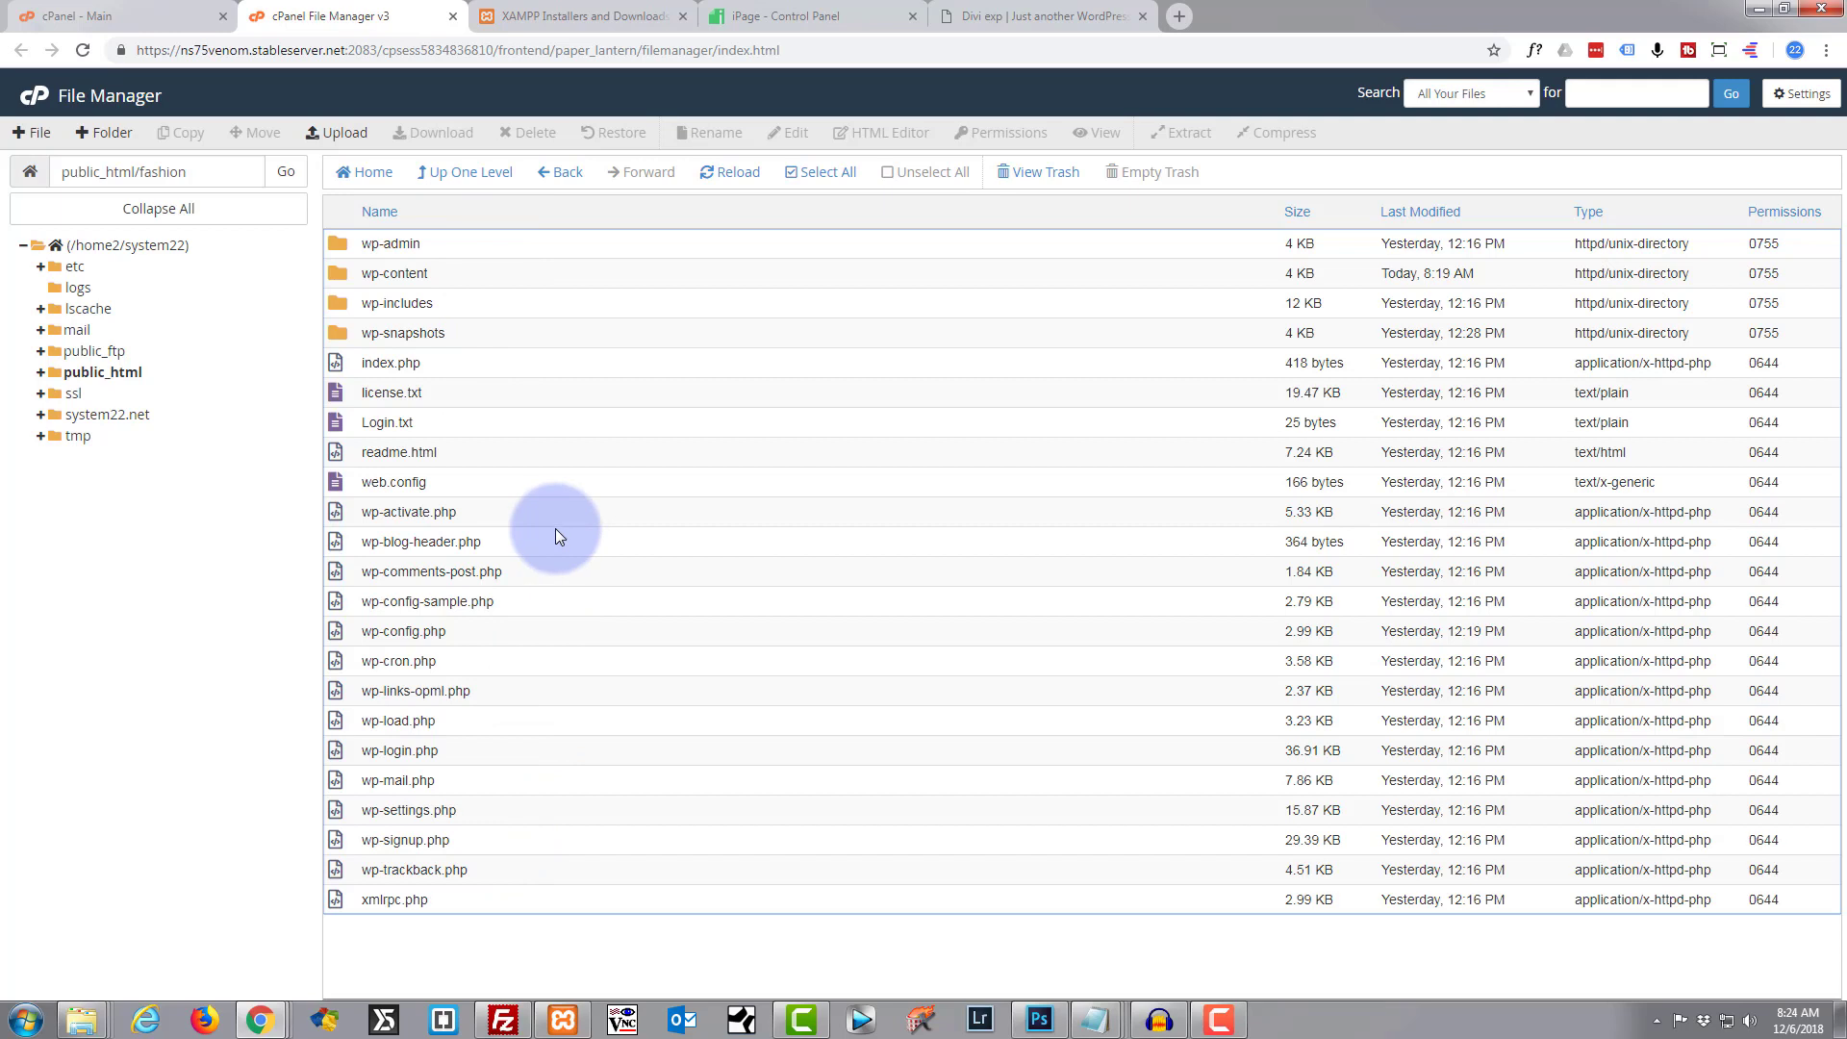
Step: Select the WordPress files from wp-admin through the last file for compression
click(339, 248)
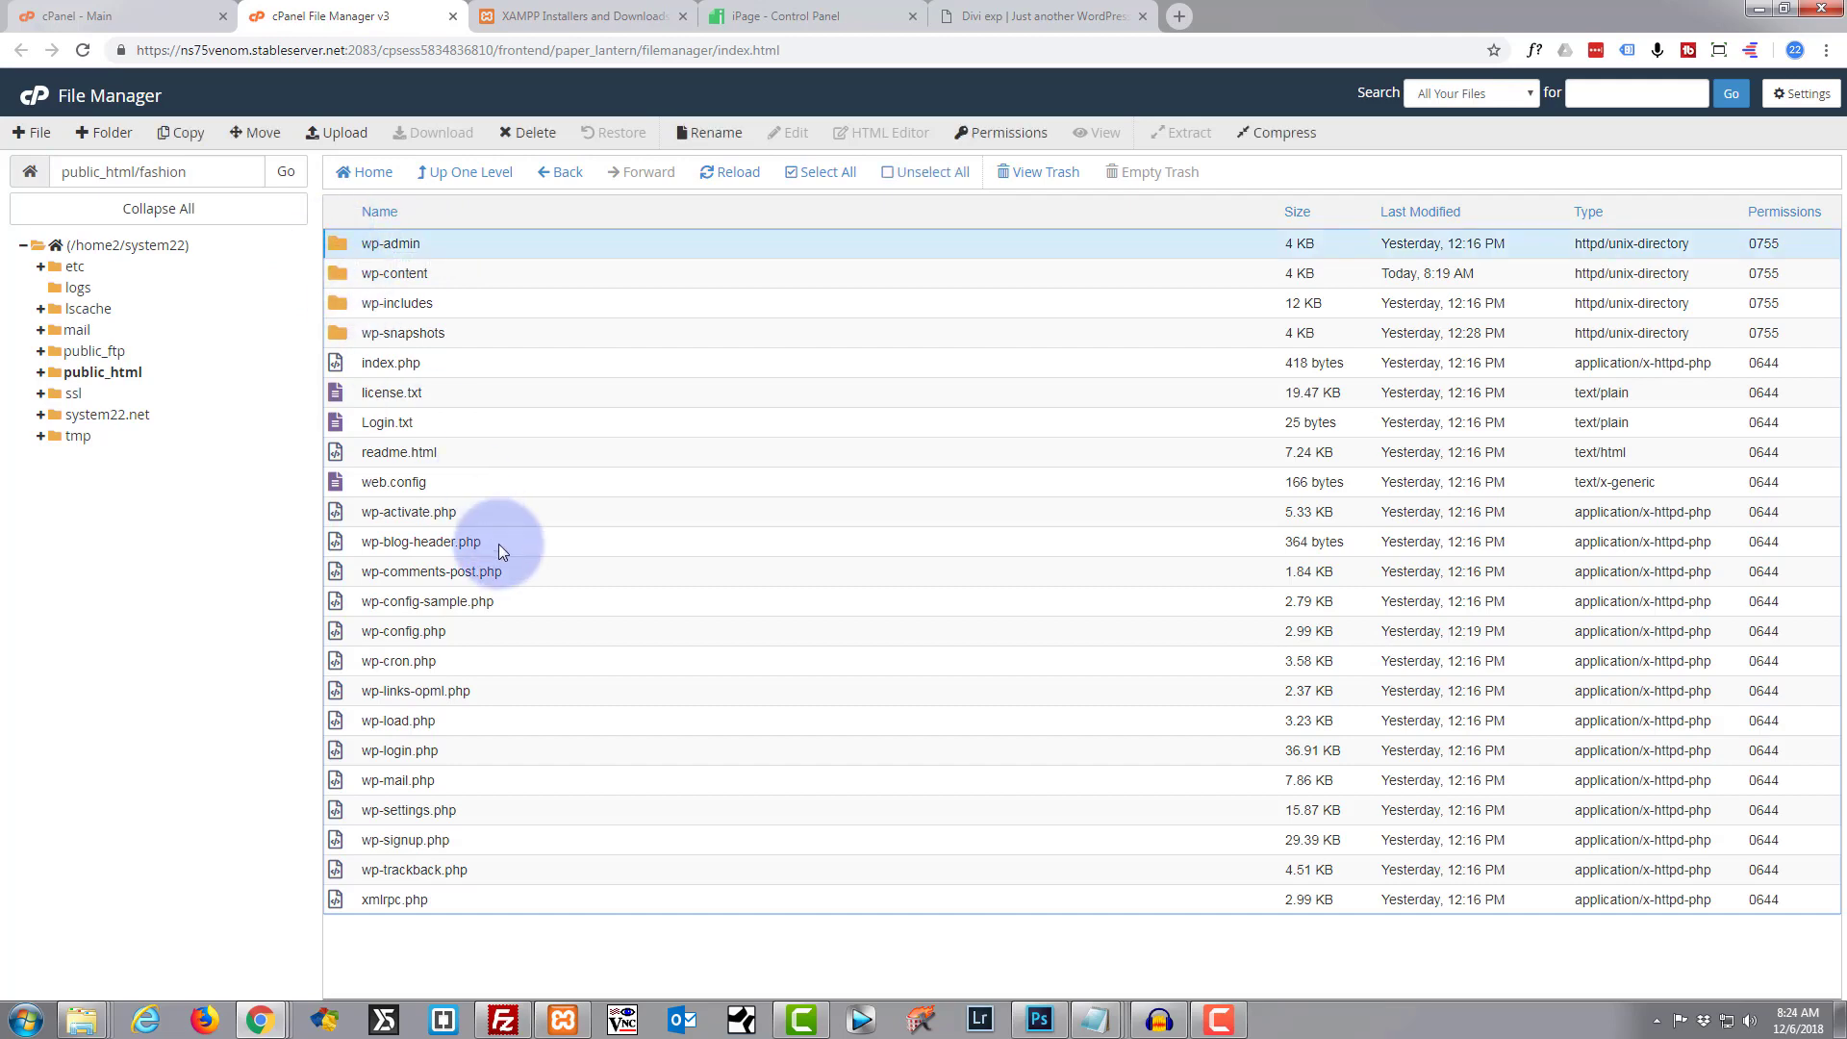
shift+click(333, 899)
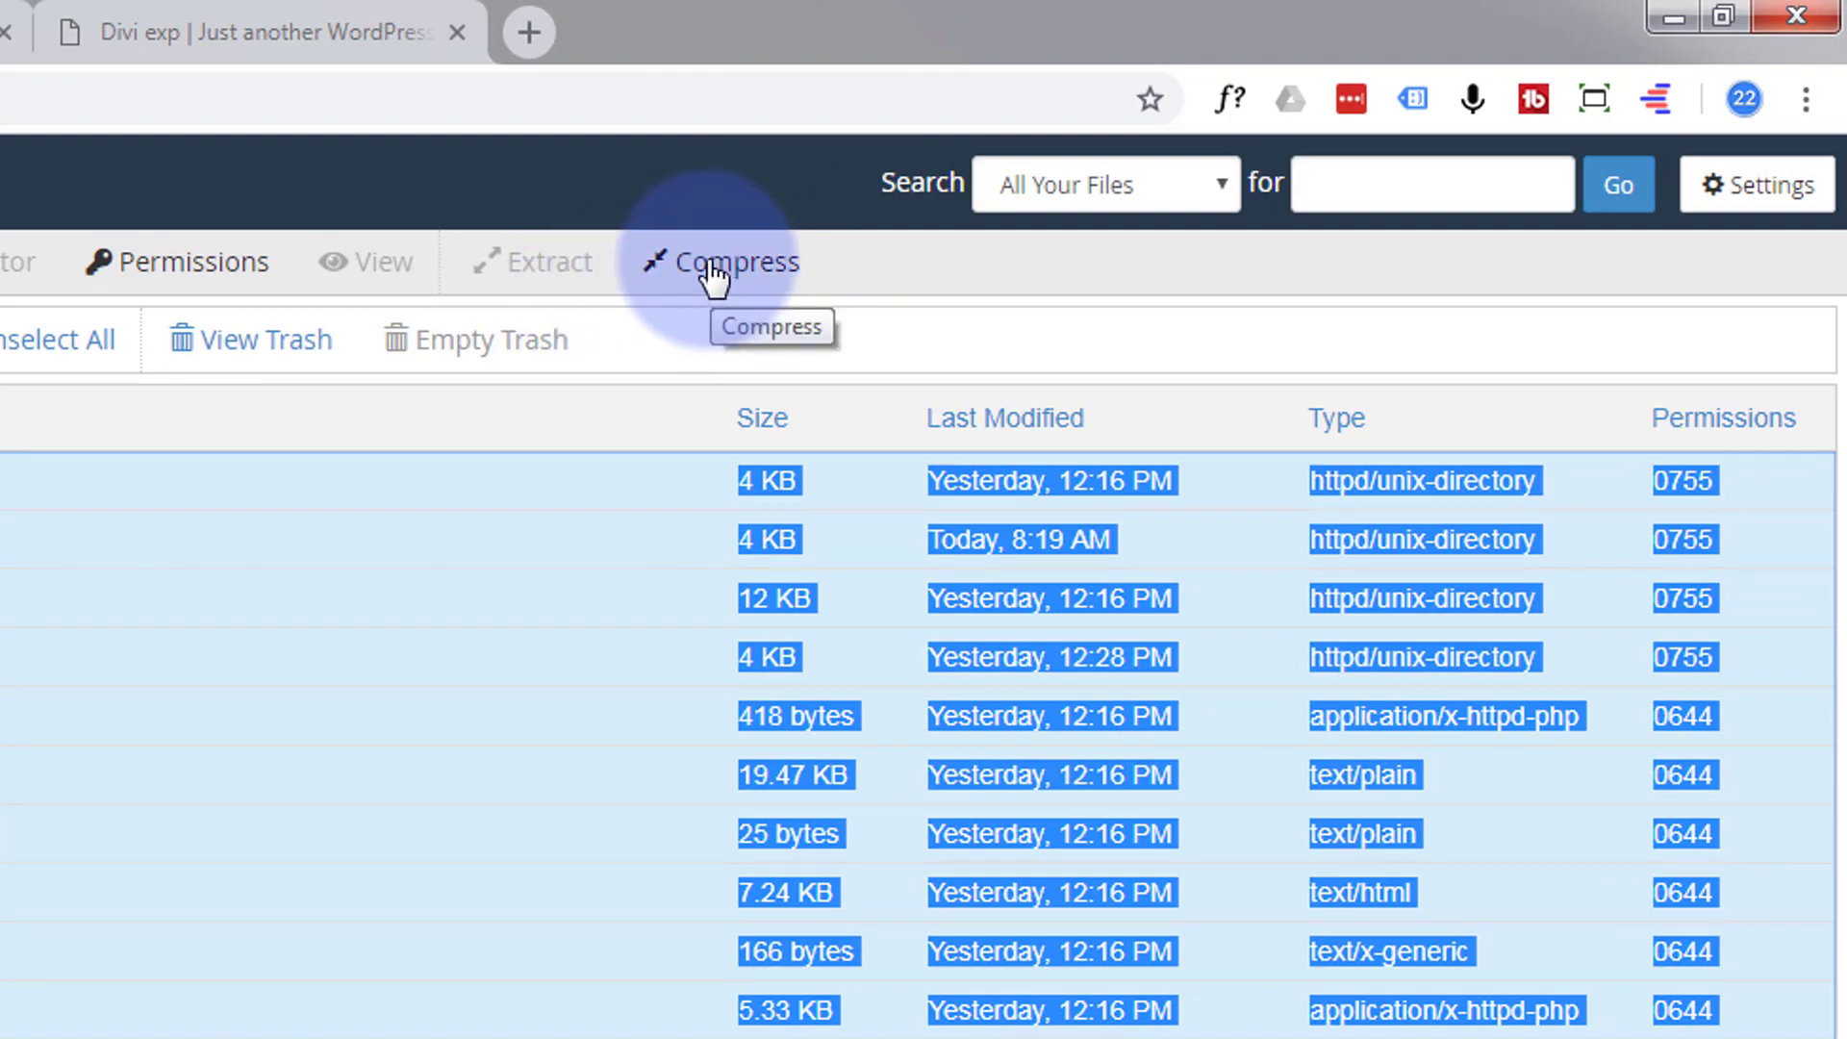
click(713, 275)
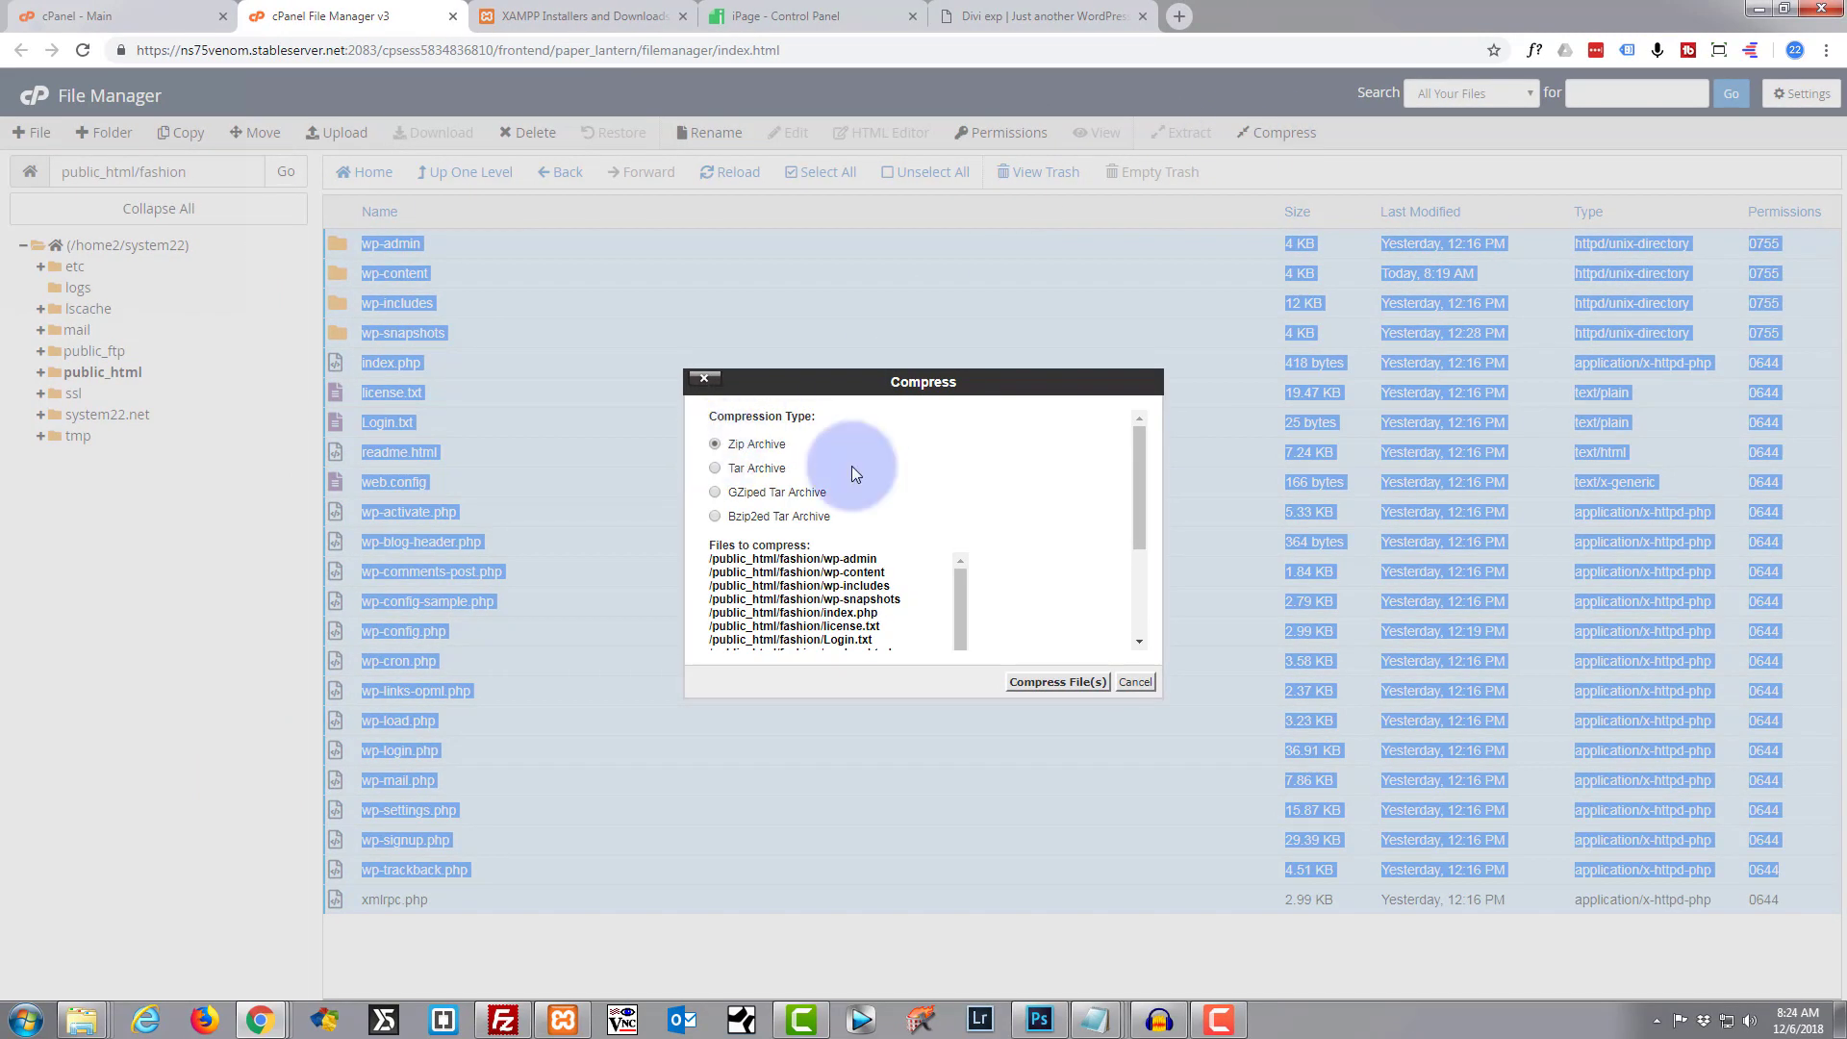
Step: Compress the selected files into the Zip archive wp-admin.zip and close the results dialog
click(1047, 685)
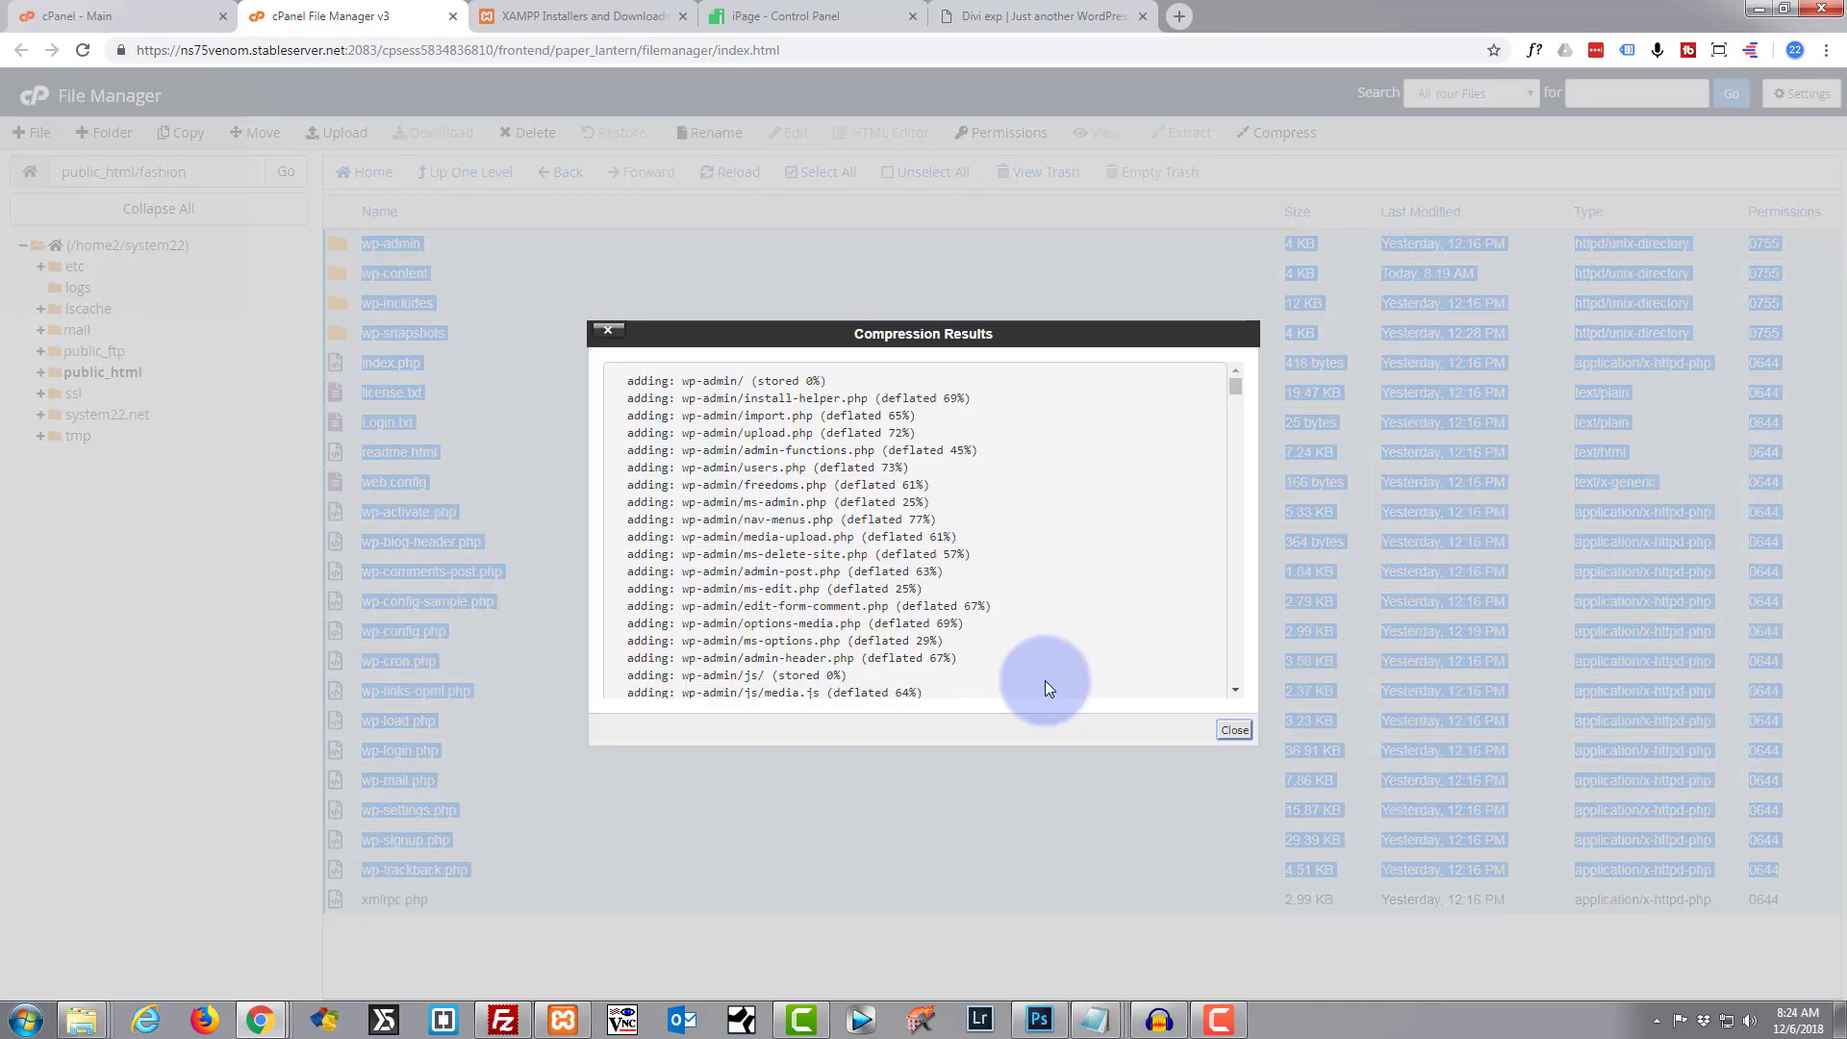
click(1234, 730)
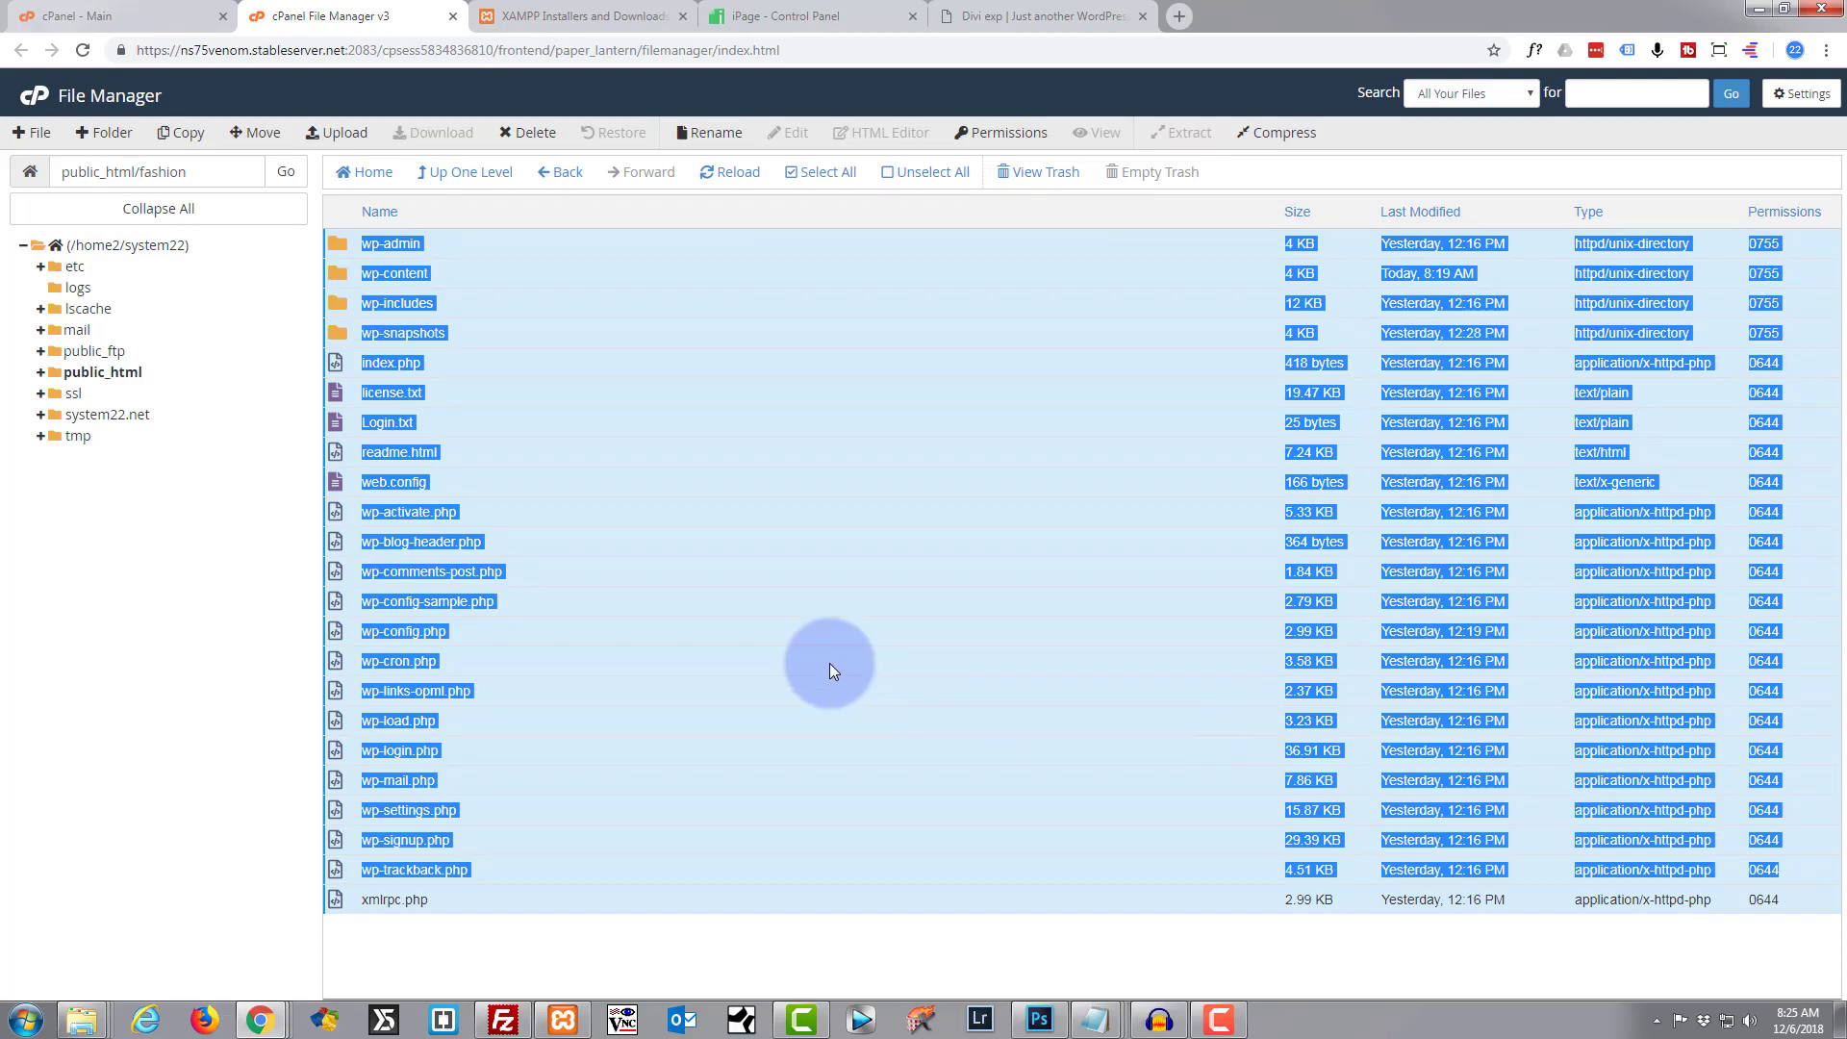
Step: Reload the fashion folder listing and select the new 72.97 MB wp-admin.zip
click(671, 436)
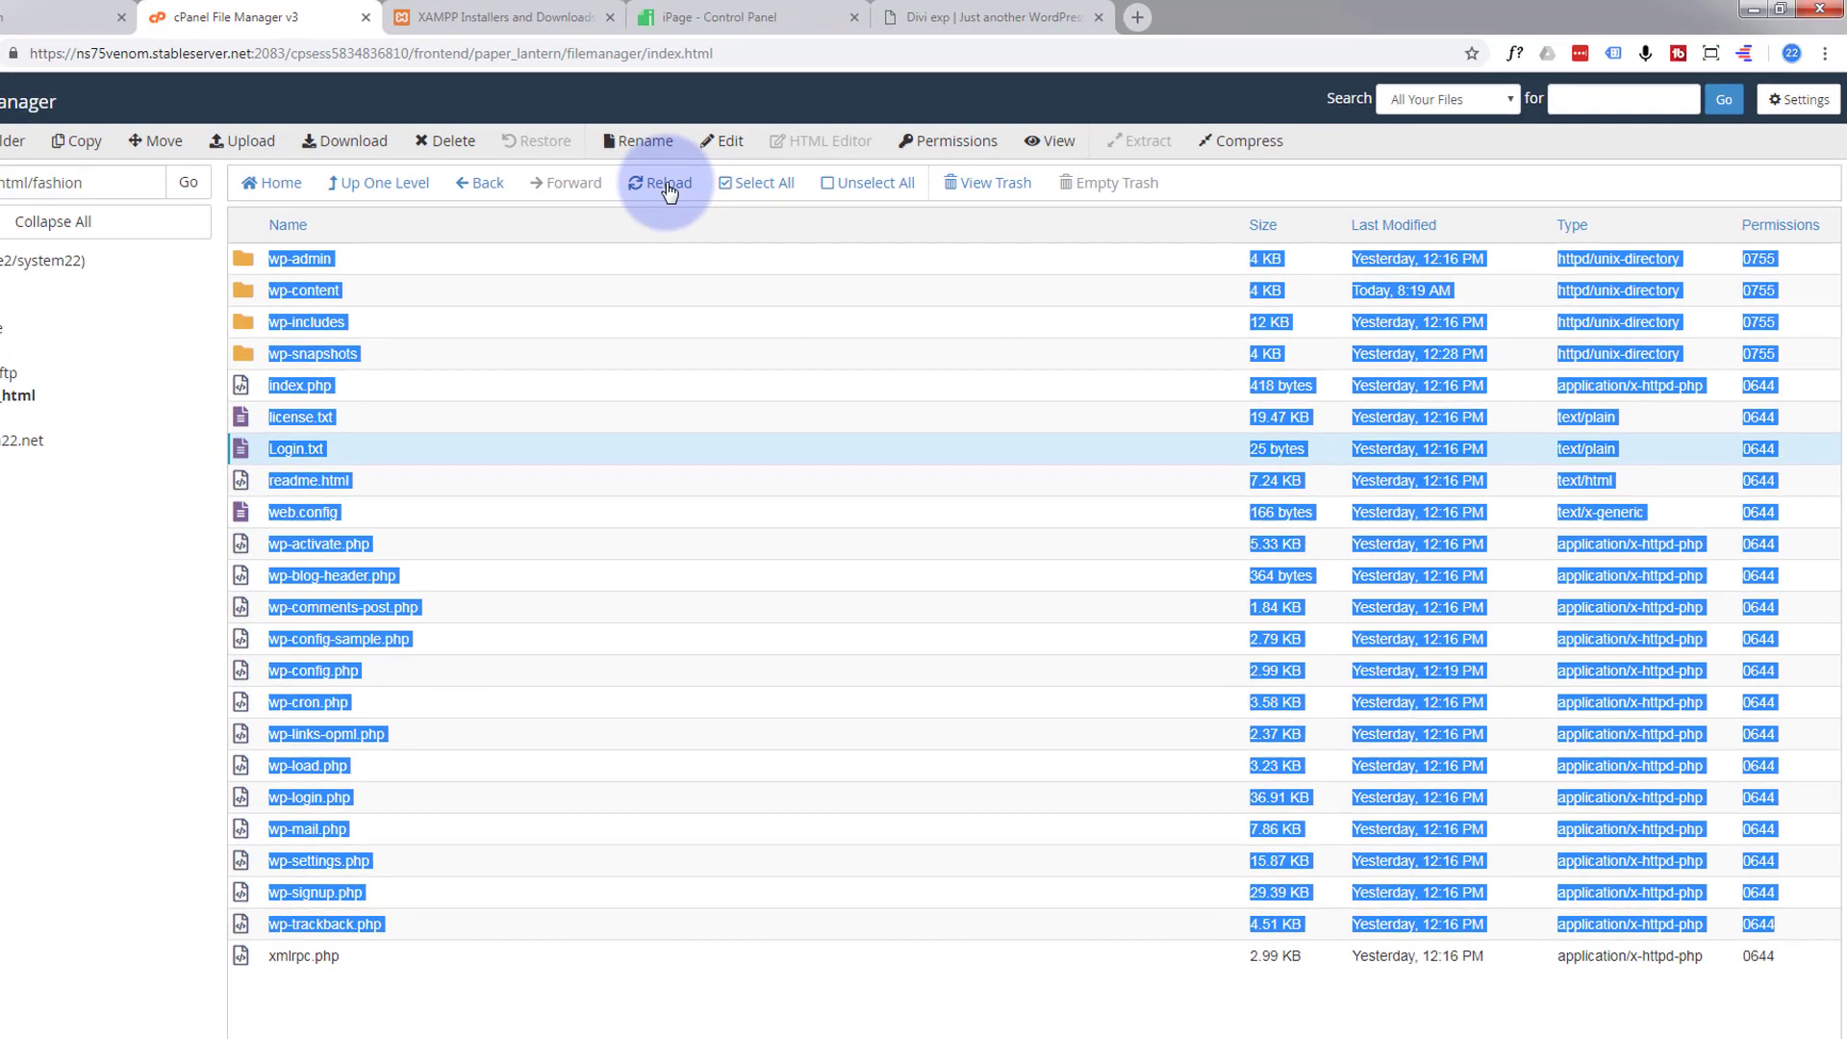
click(732, 172)
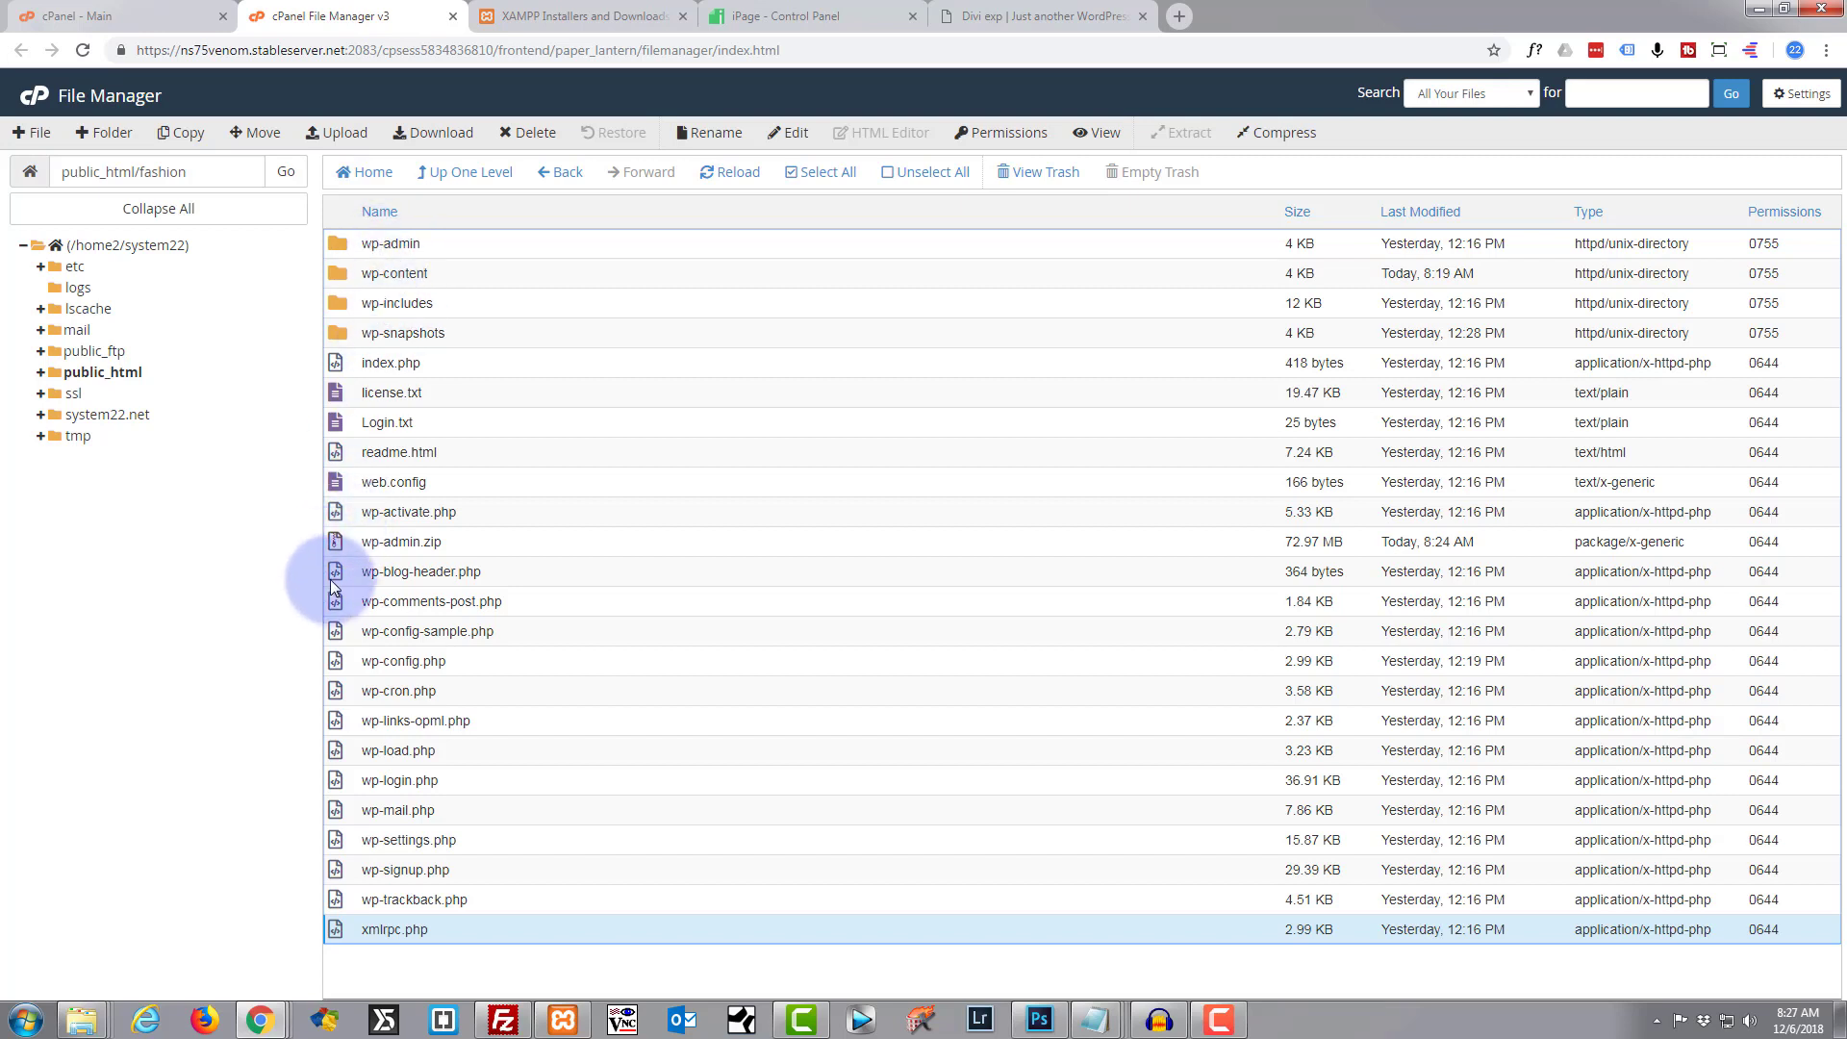
click(337, 541)
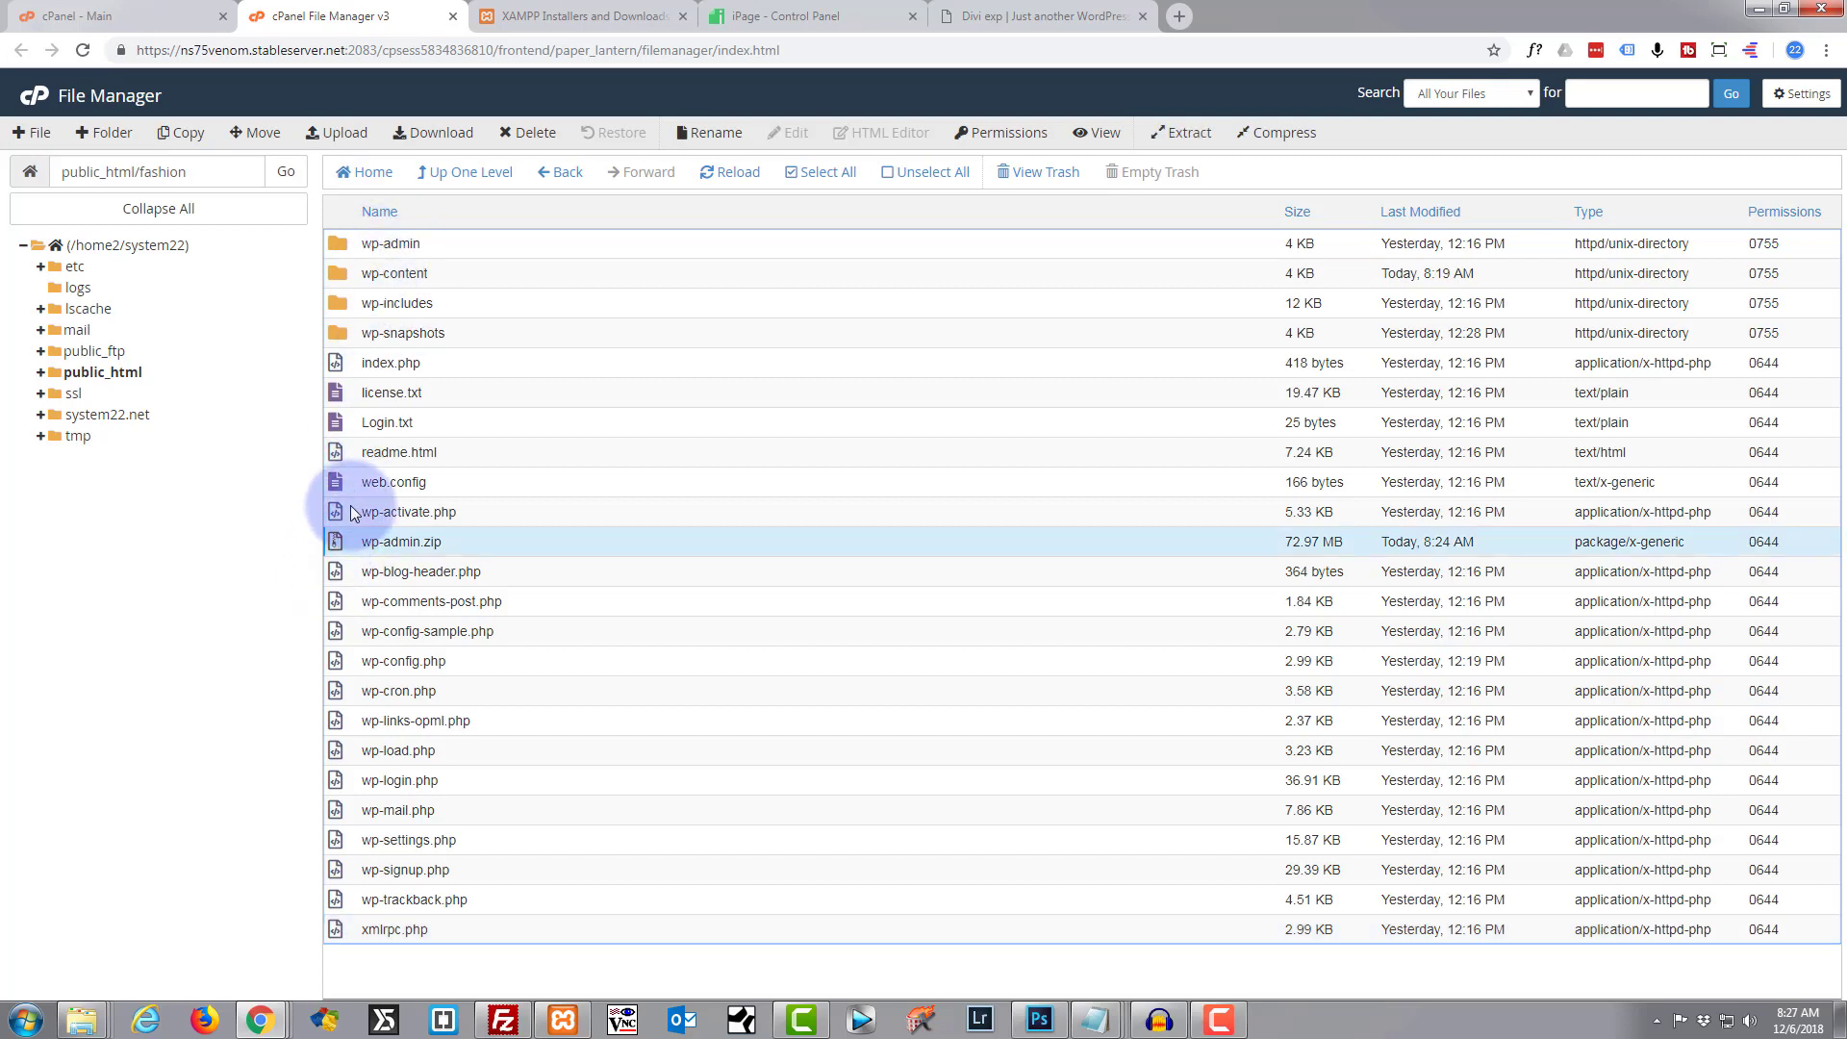
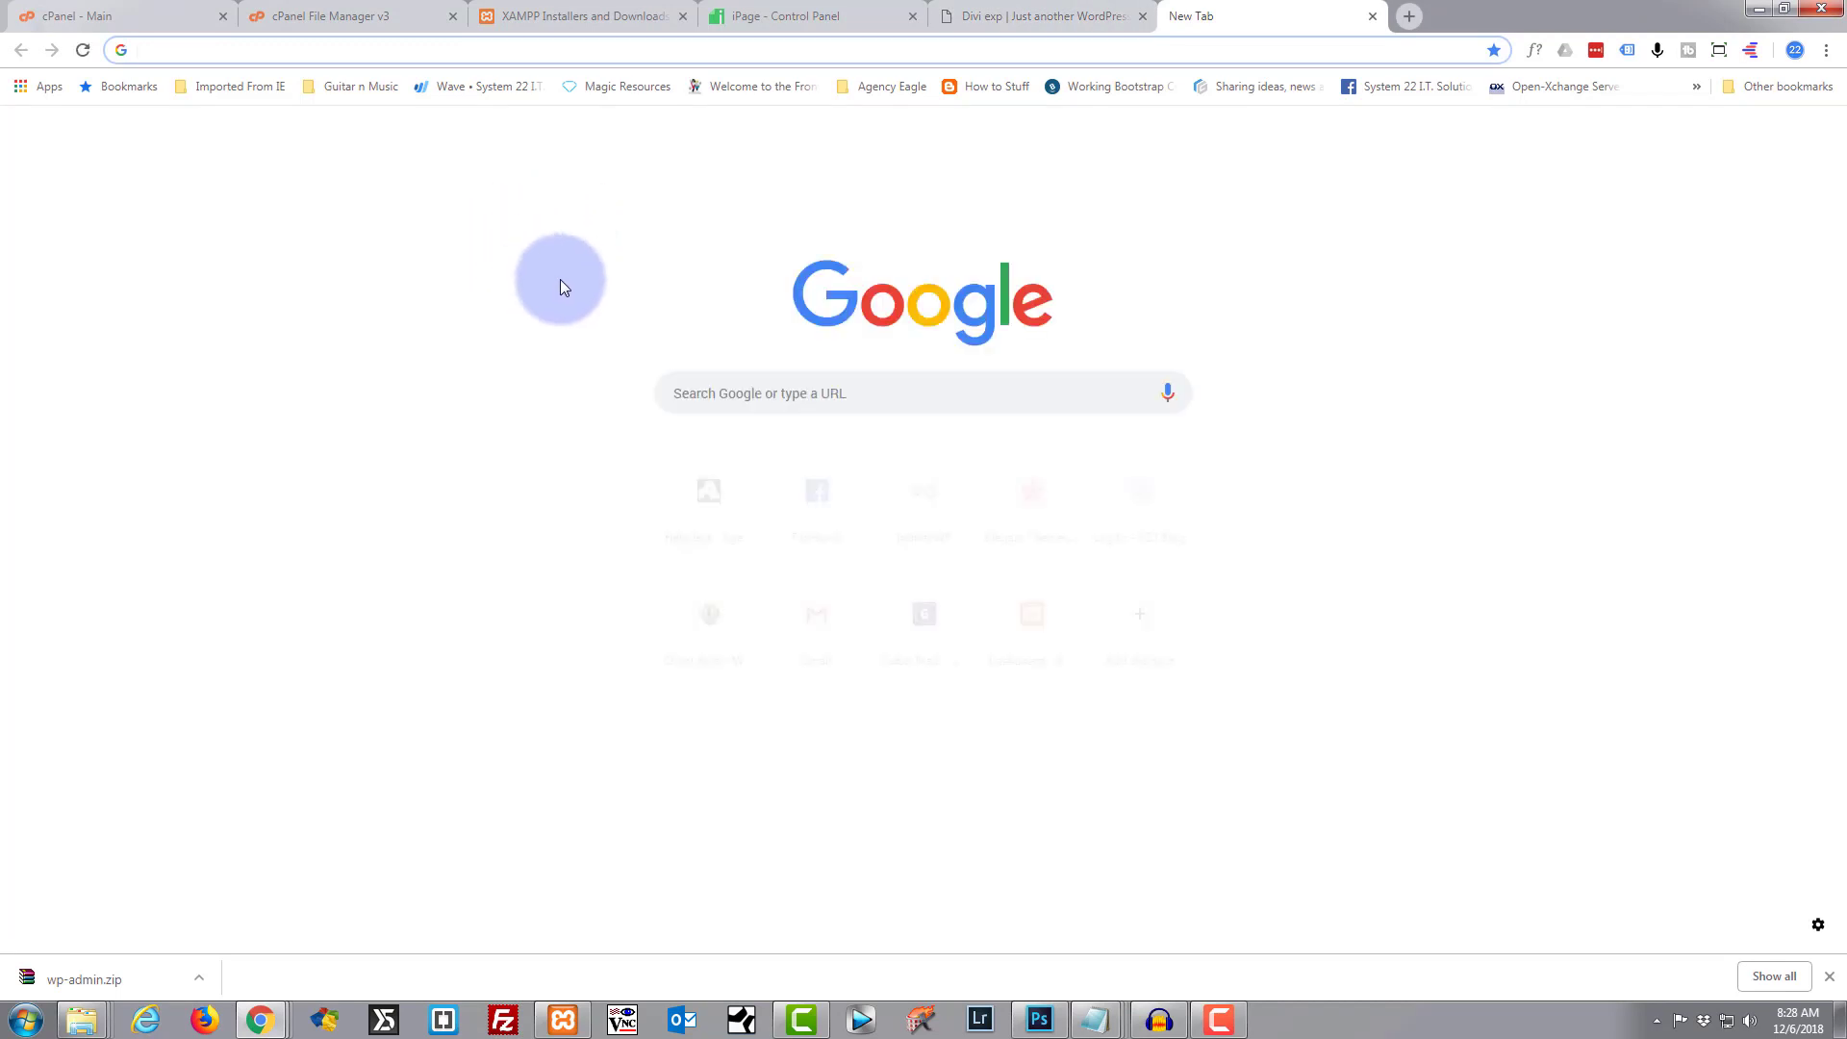
Step: Search Google for filezilla, visit filezilla-project.org, then close that tab
click(703, 381)
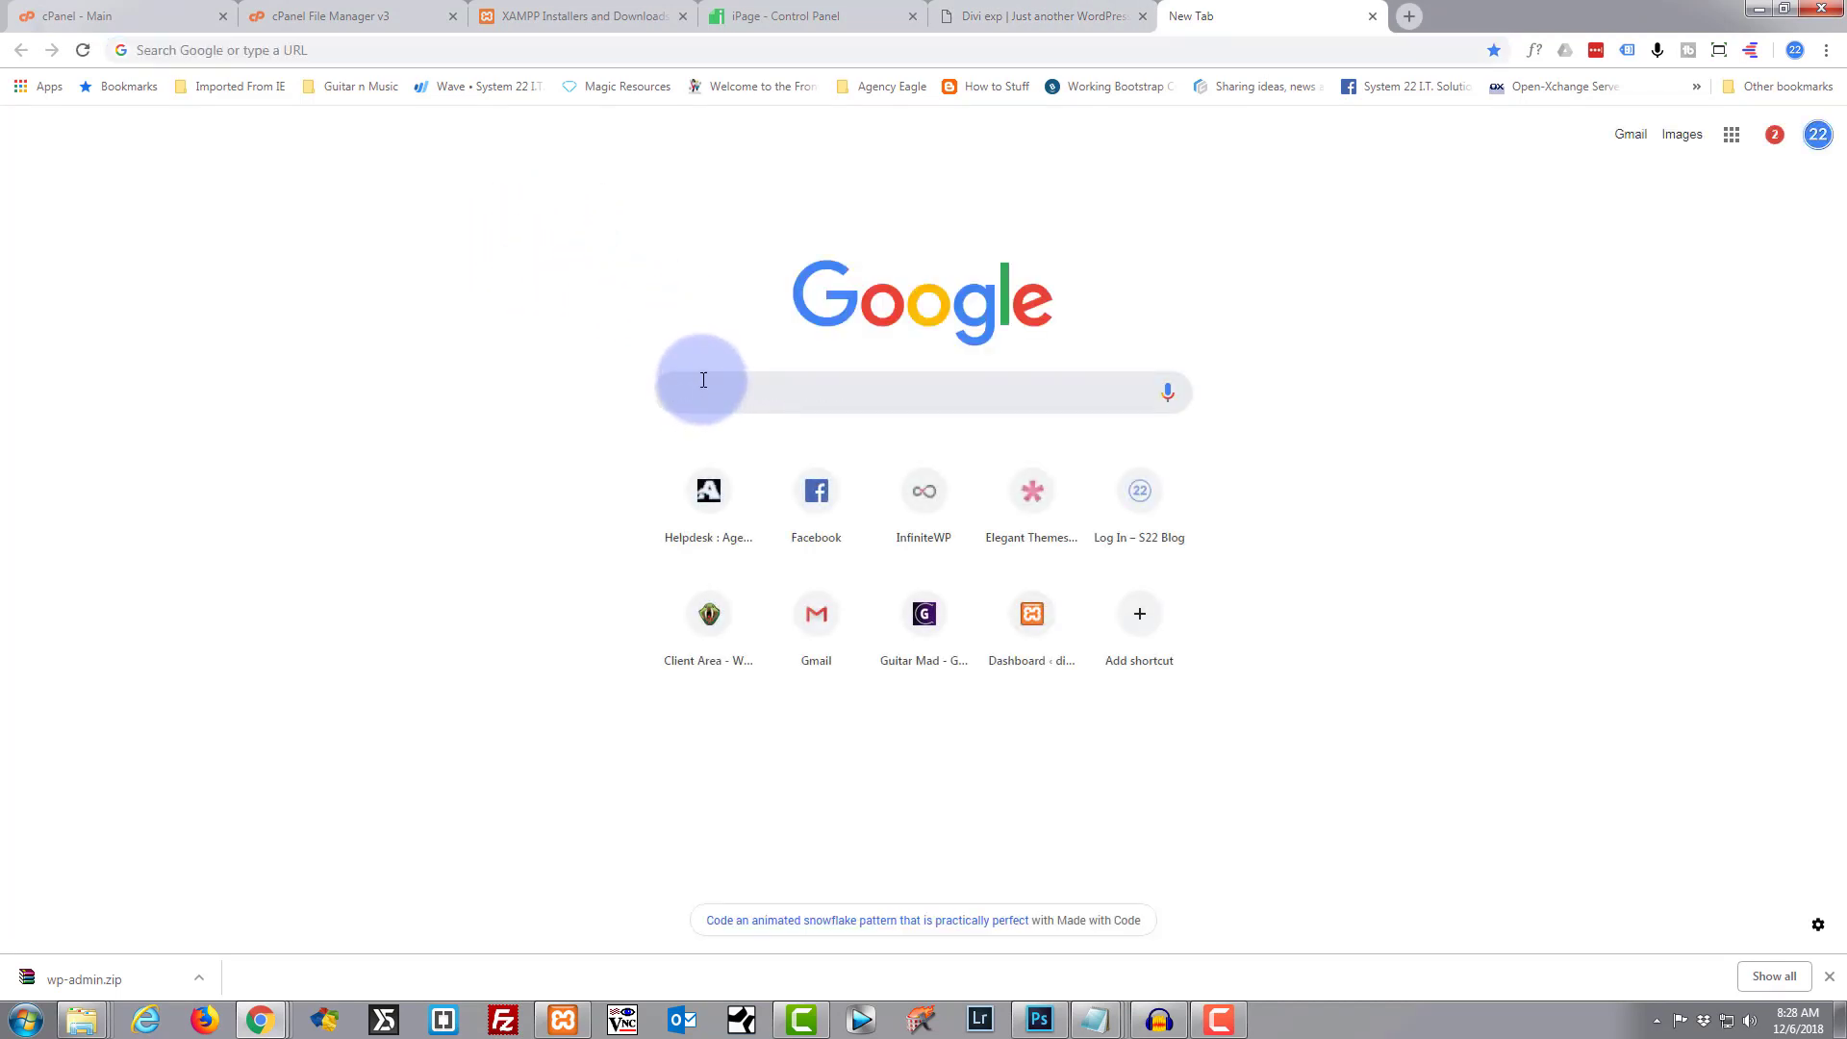
text(filez)
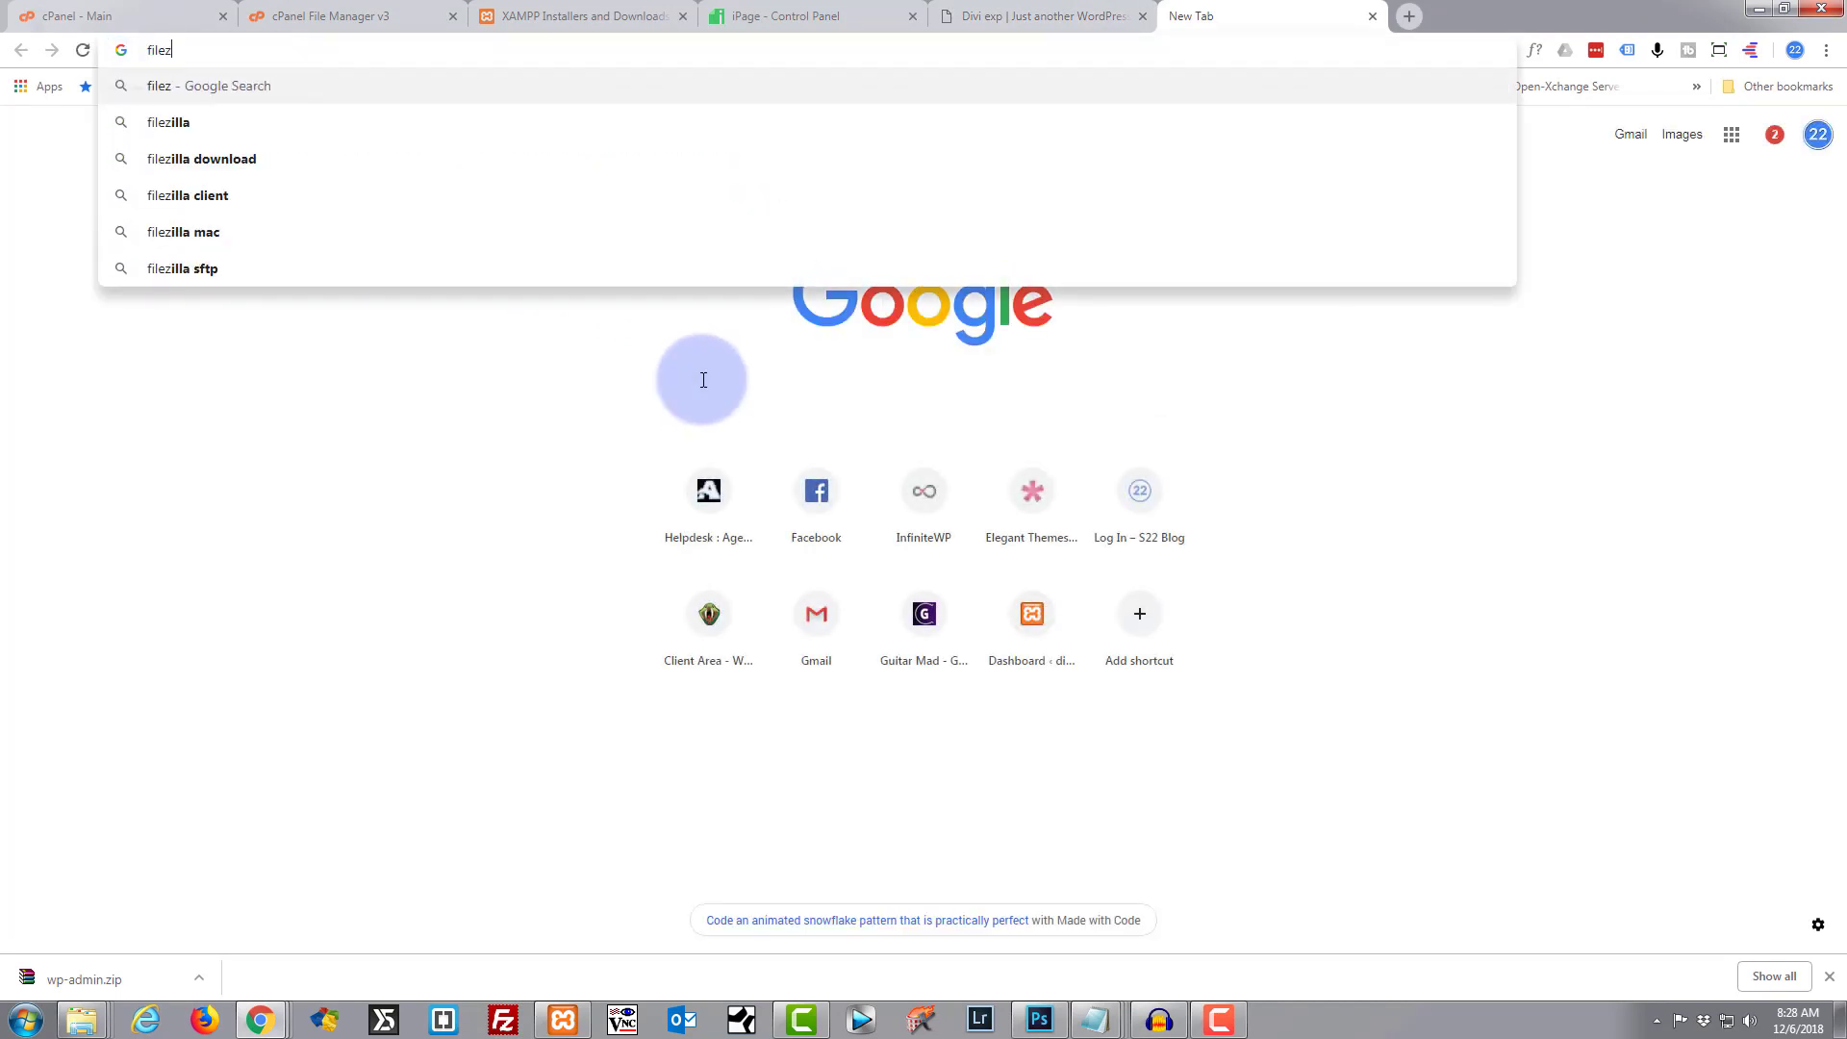
text(illa)
key(Return)
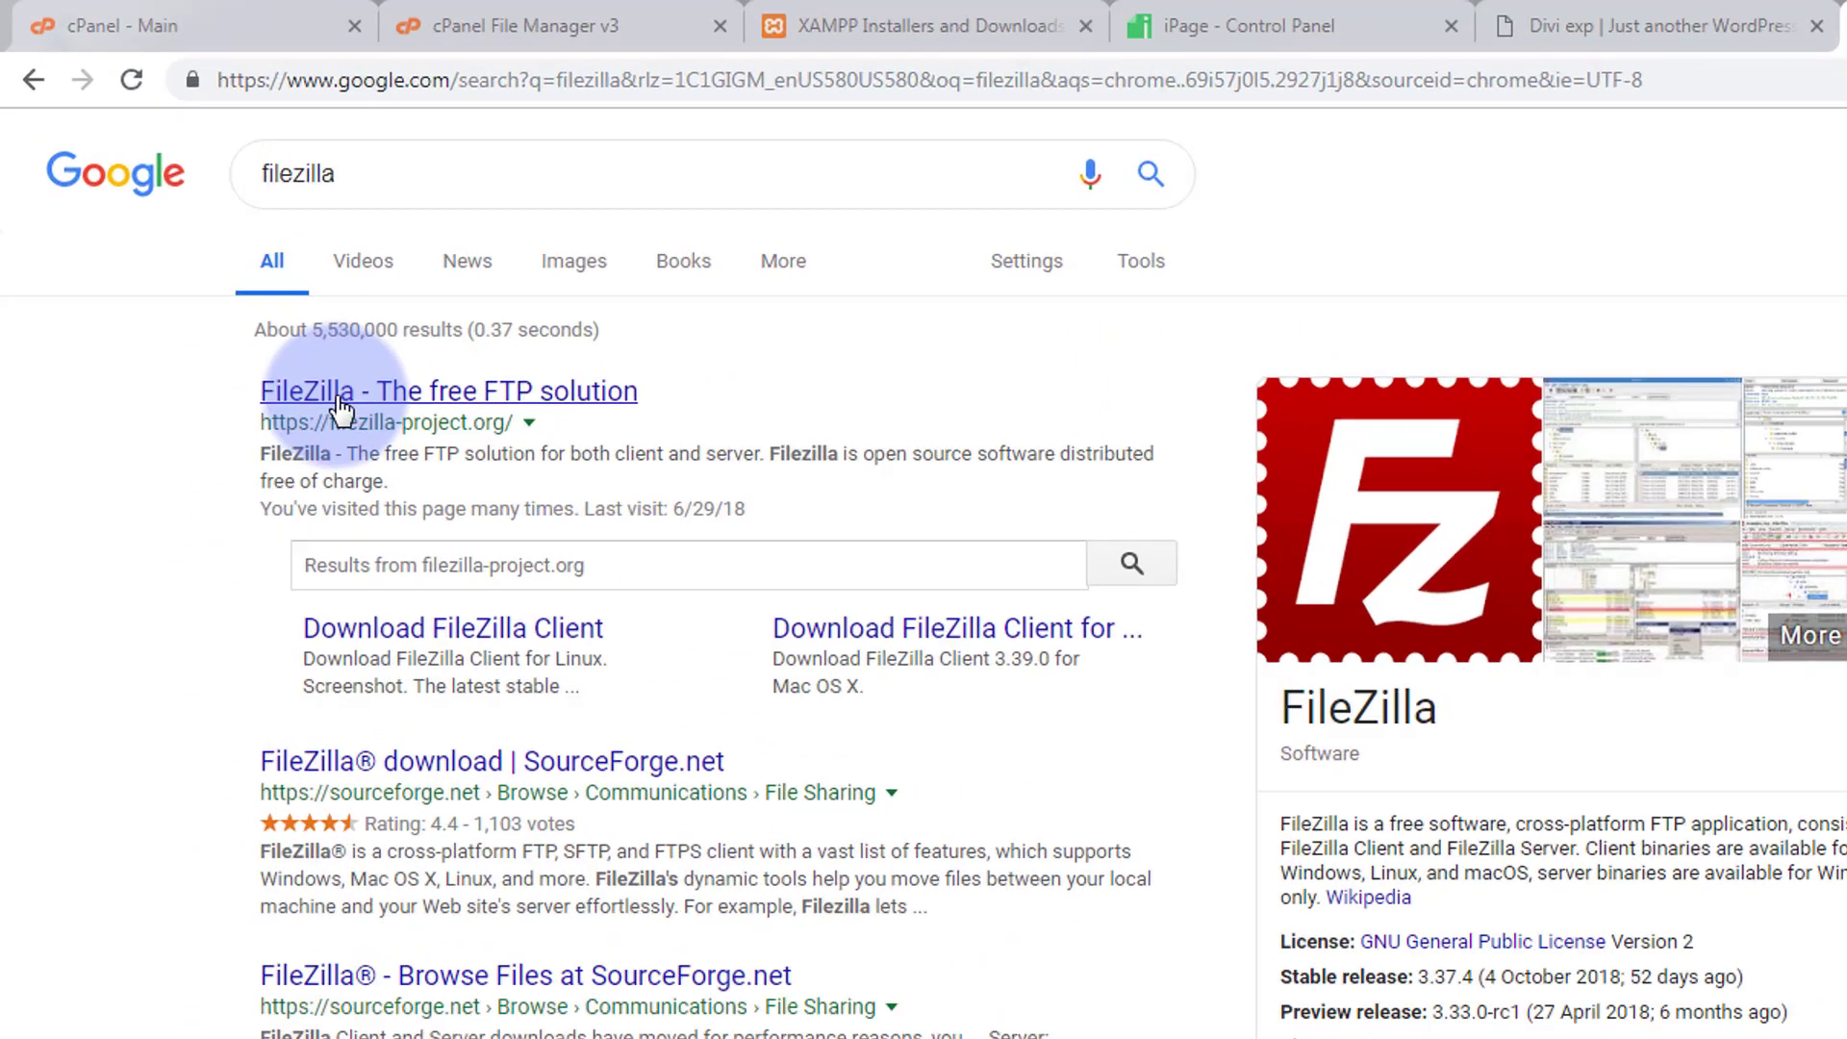
click(331, 409)
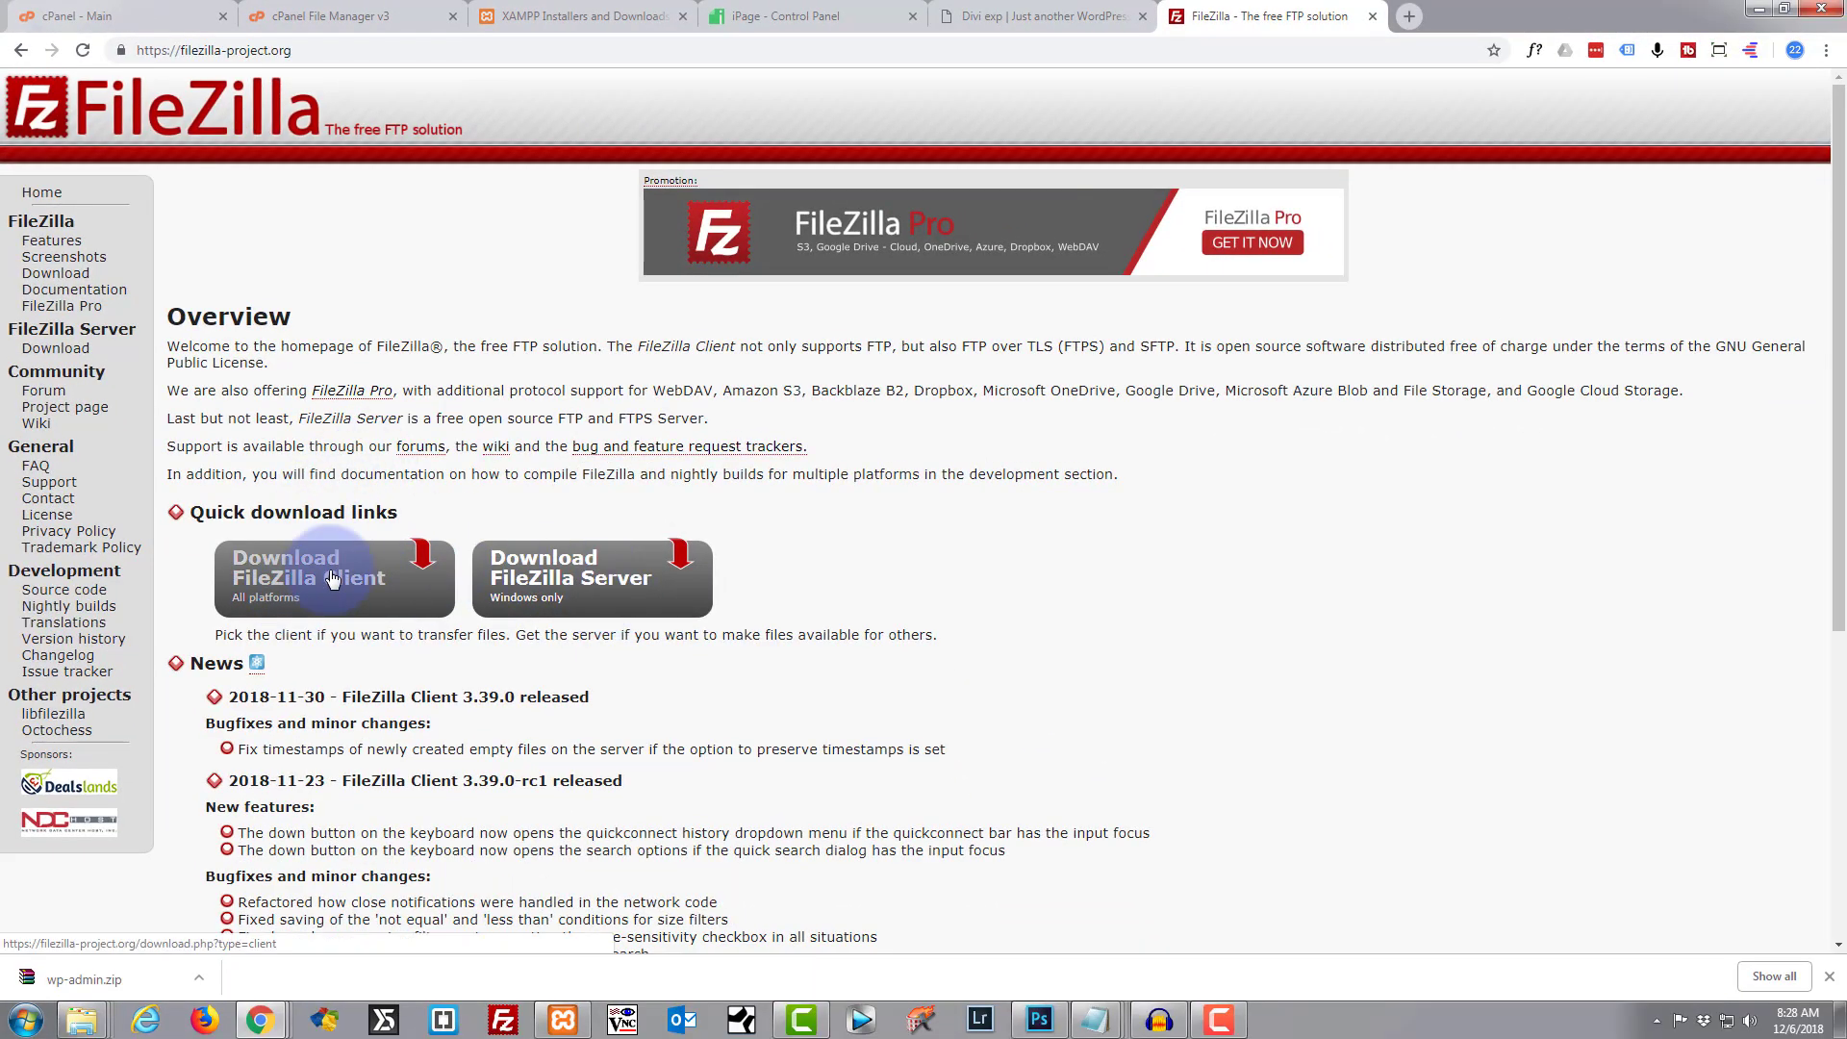
click(1372, 15)
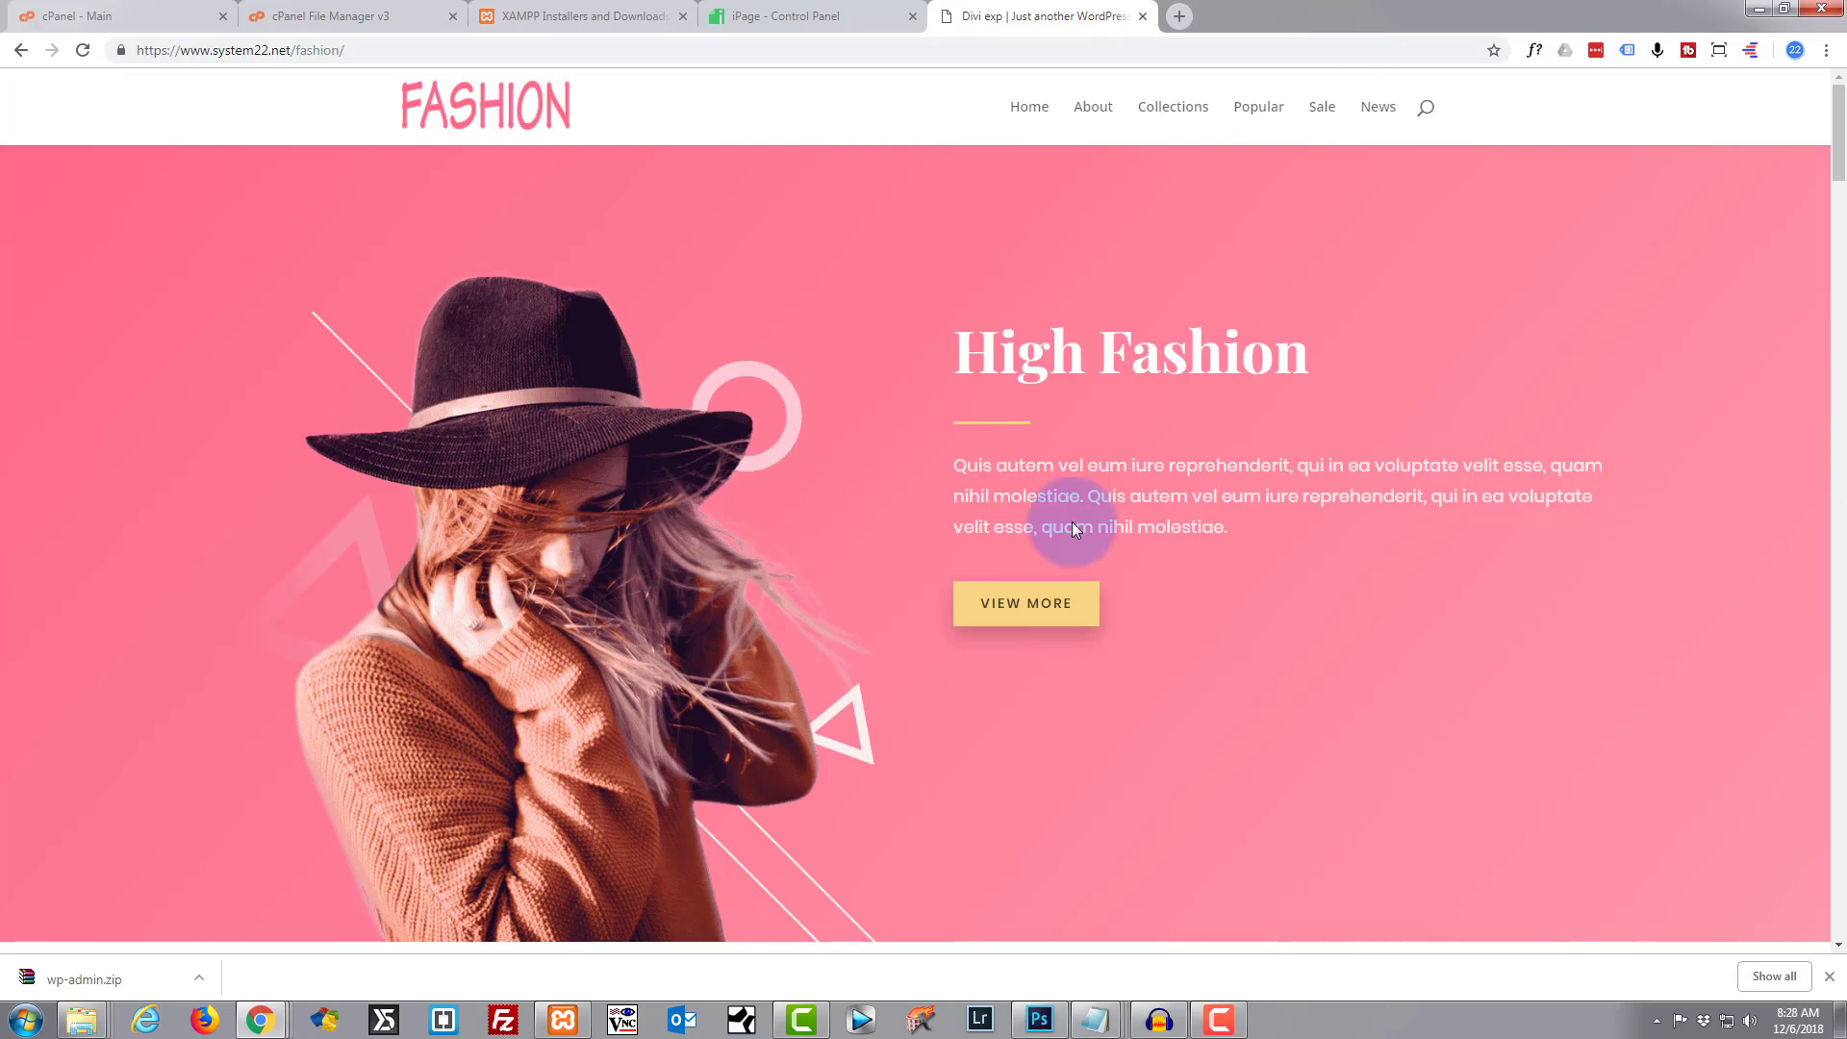
click(507, 1022)
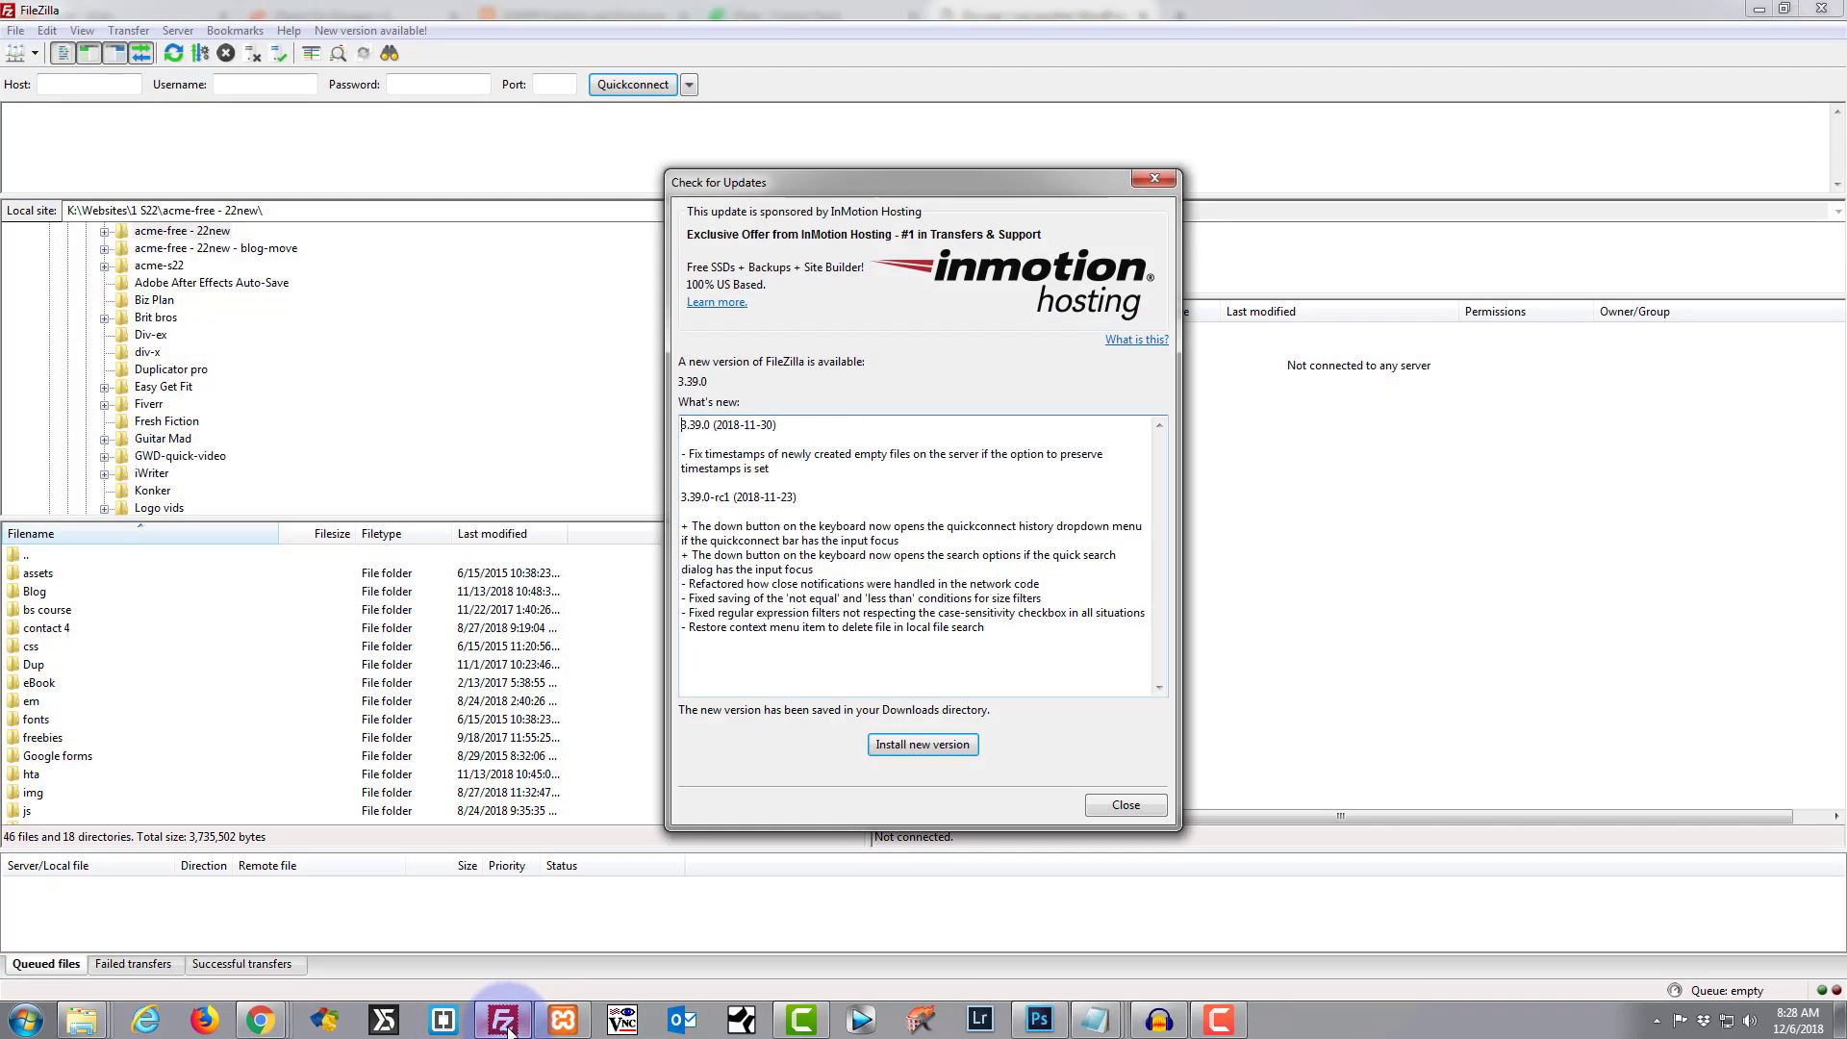
click(1093, 128)
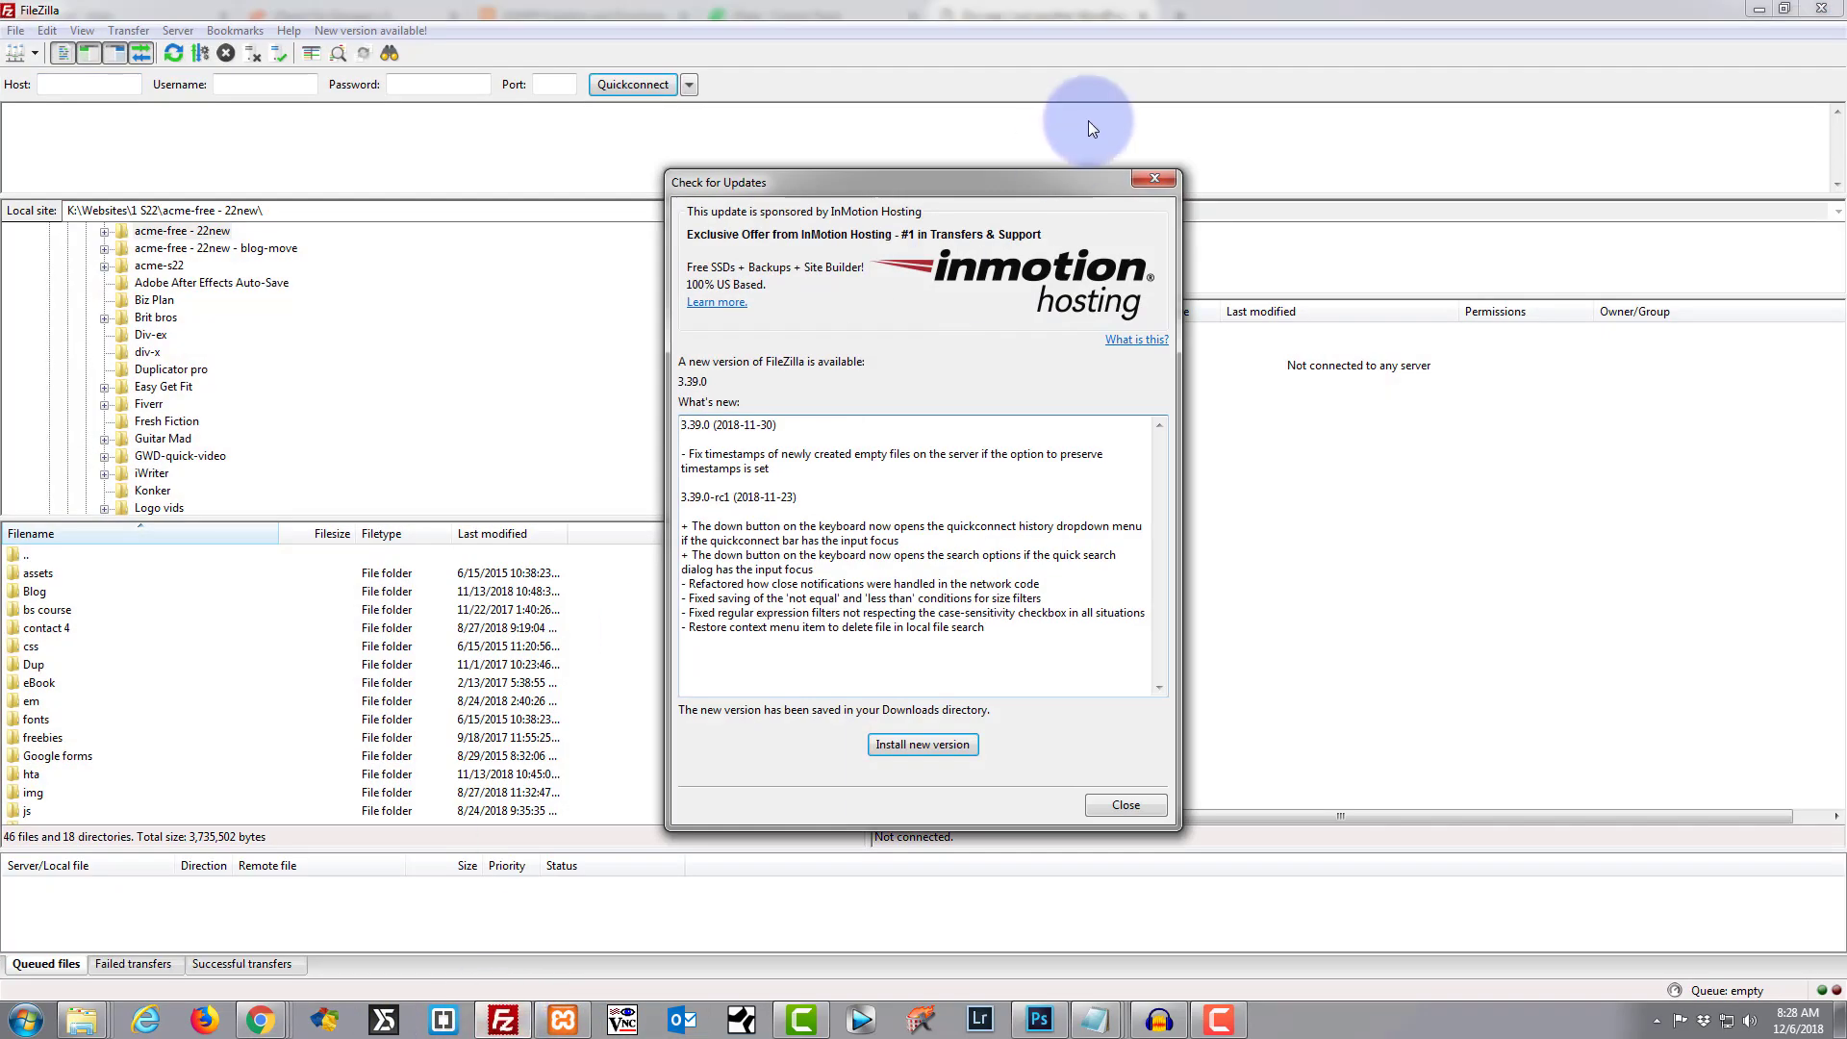
click(1157, 179)
click(538, 460)
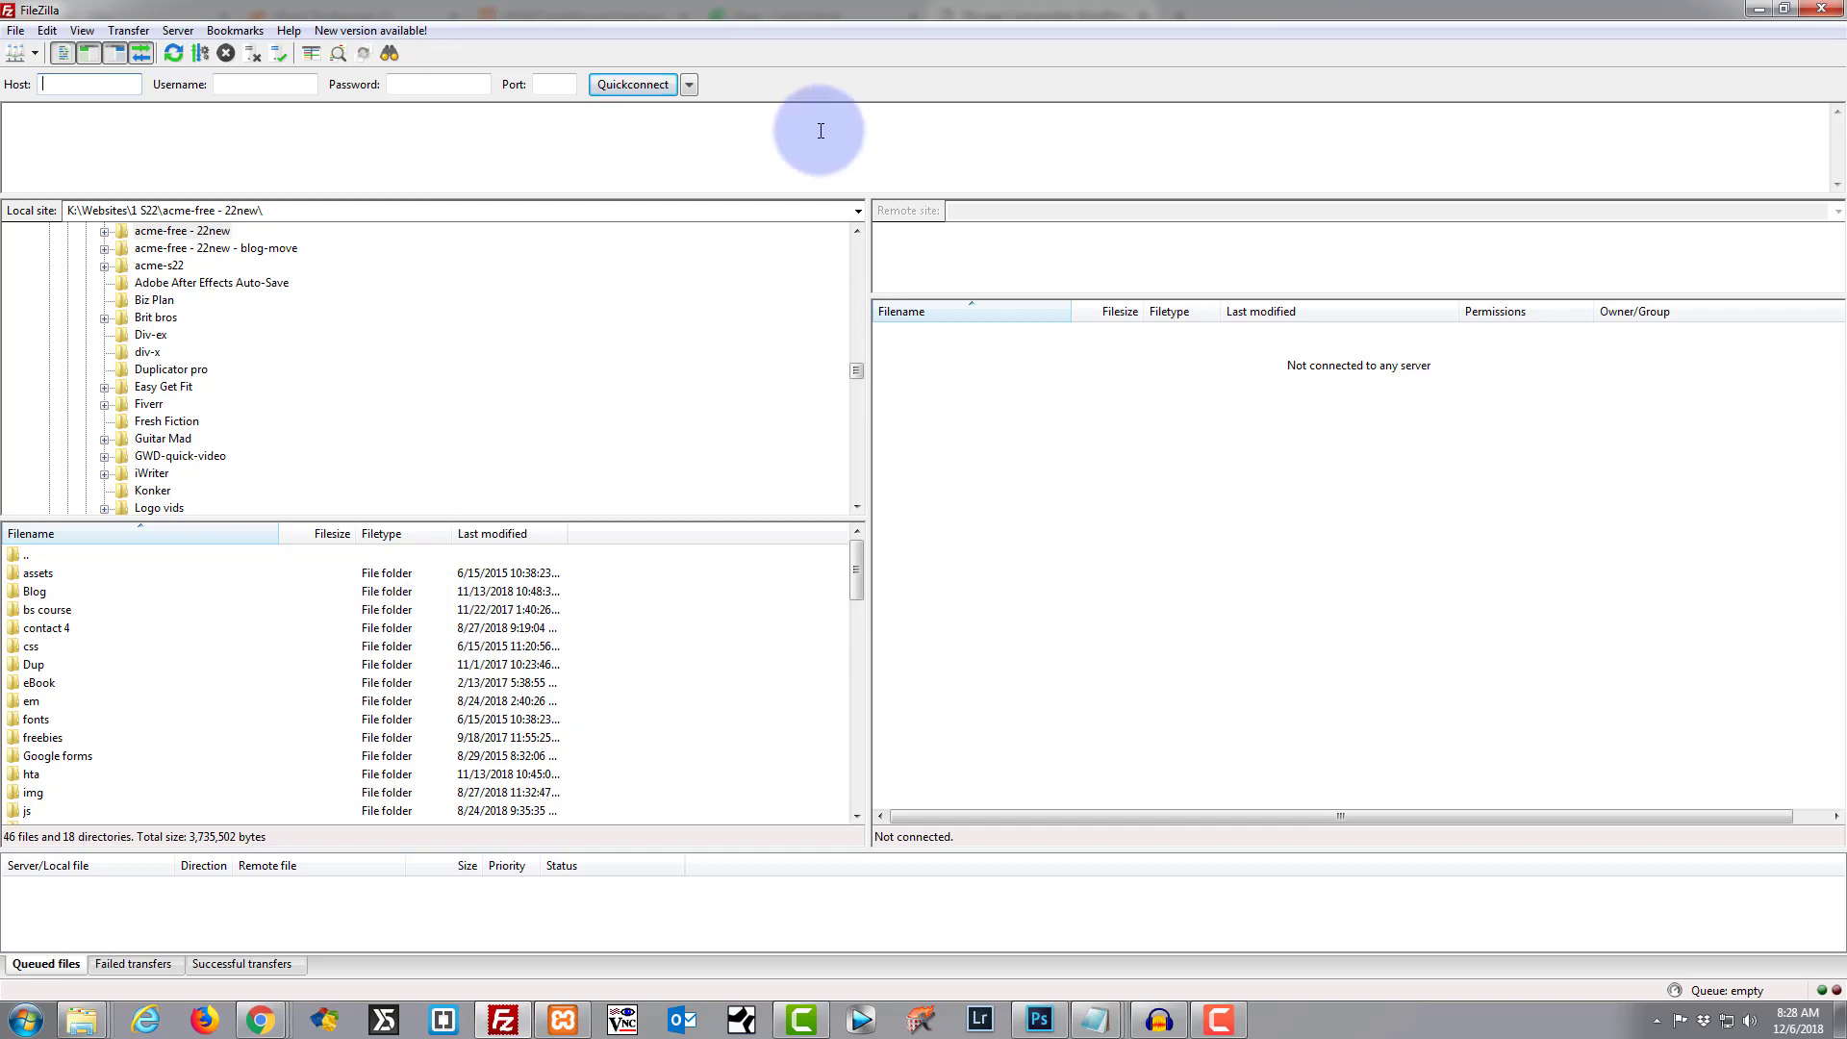
click(1757, 11)
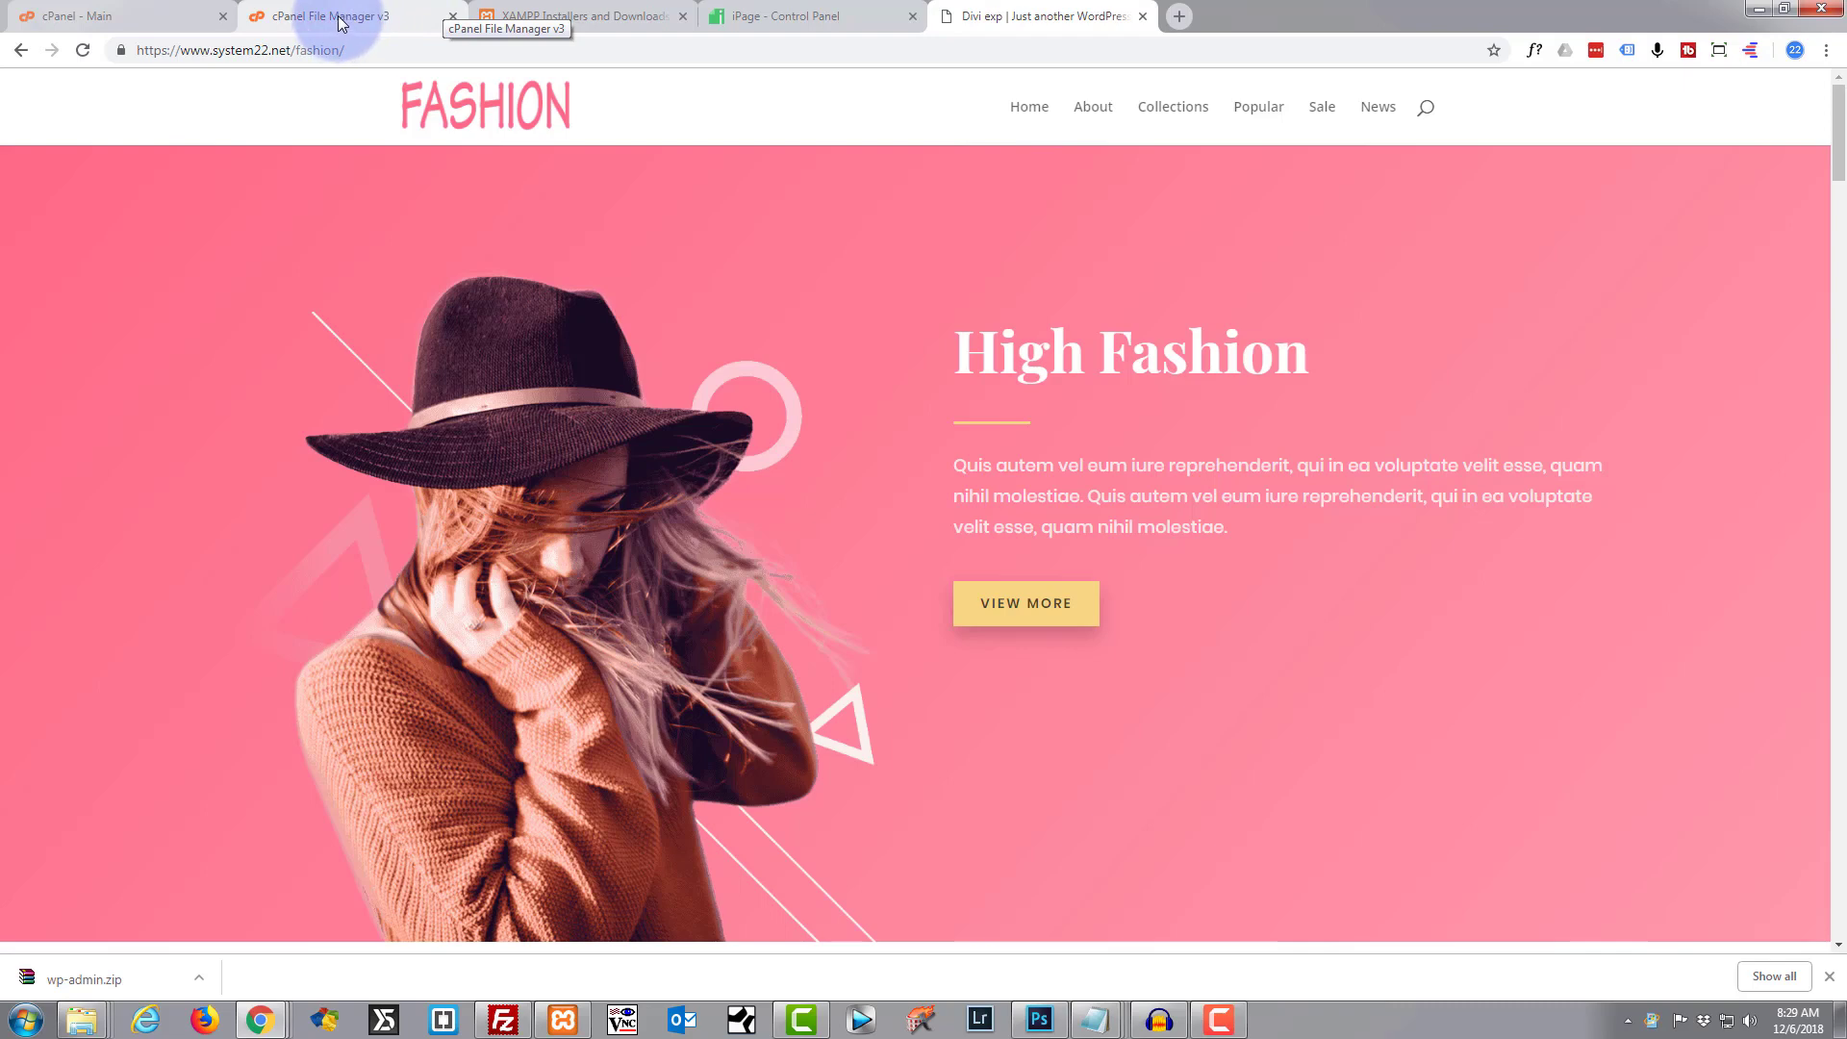
Step: Open wp-config.php in the File Manager editor, review its DB settings, close it unsaved, and return to cPanel
click(115, 15)
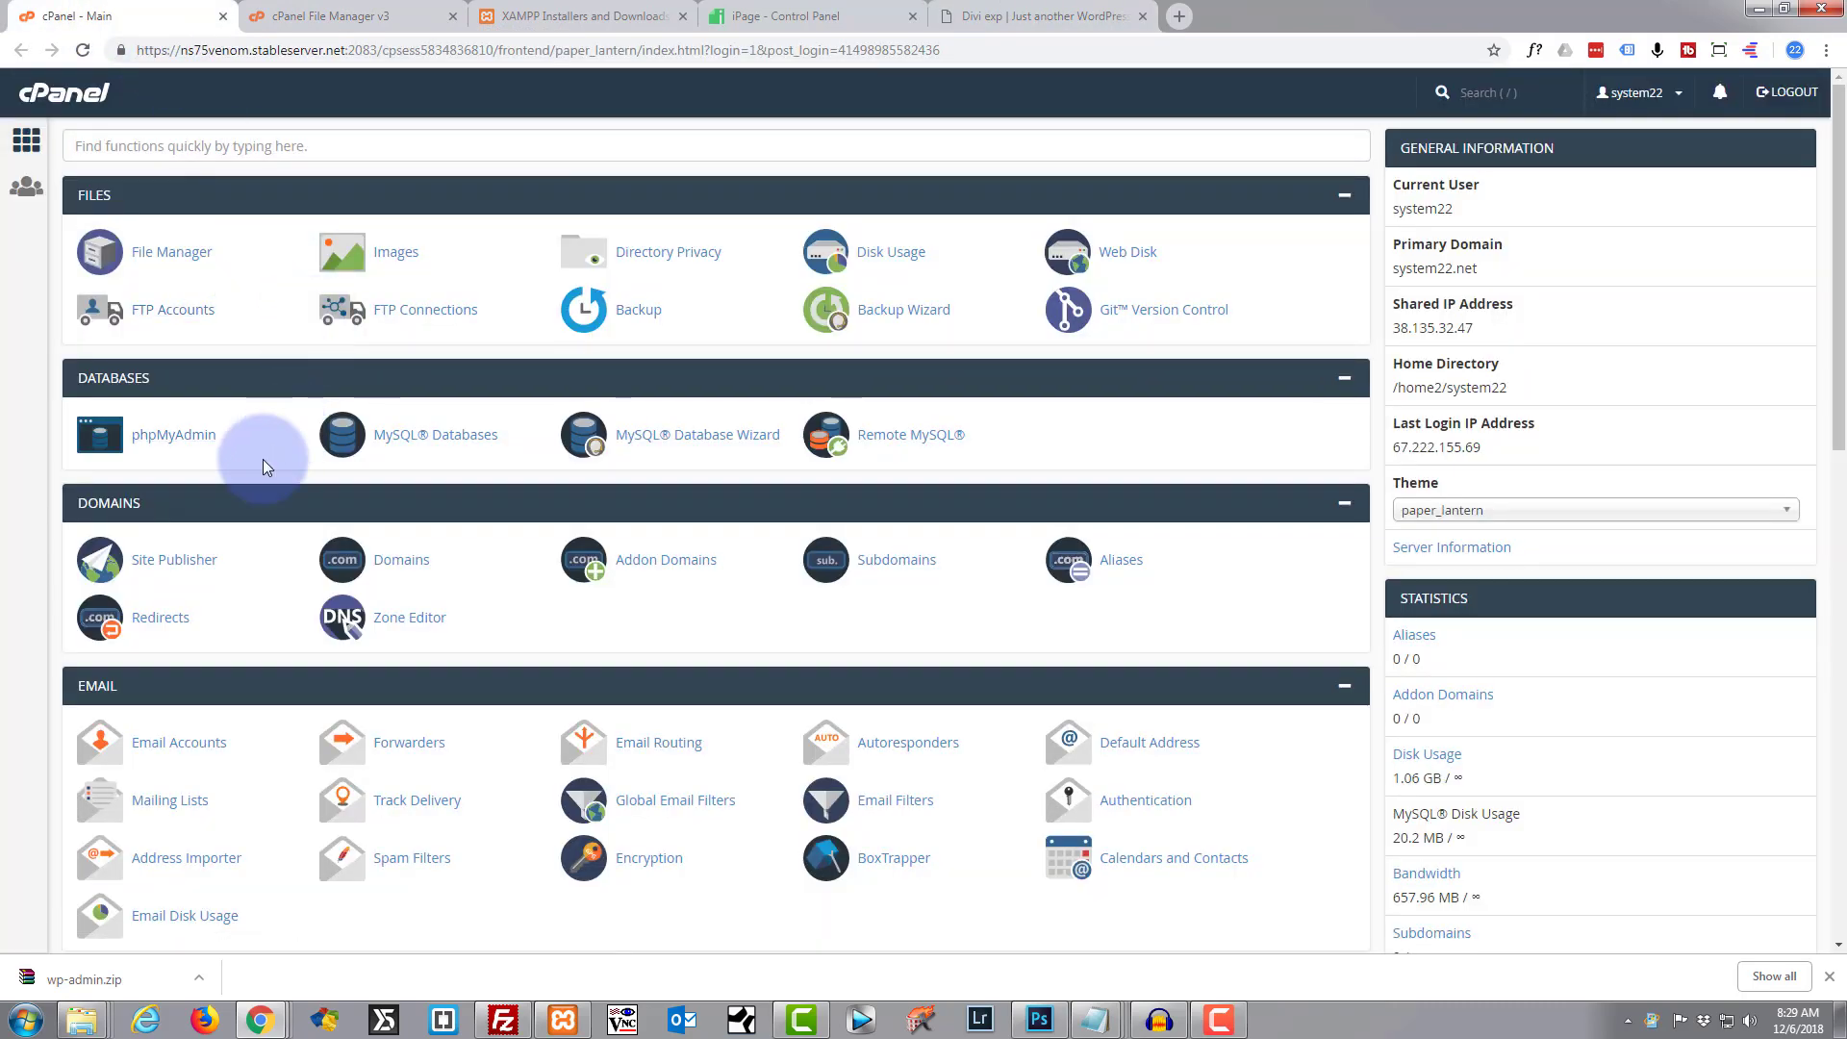
click(320, 23)
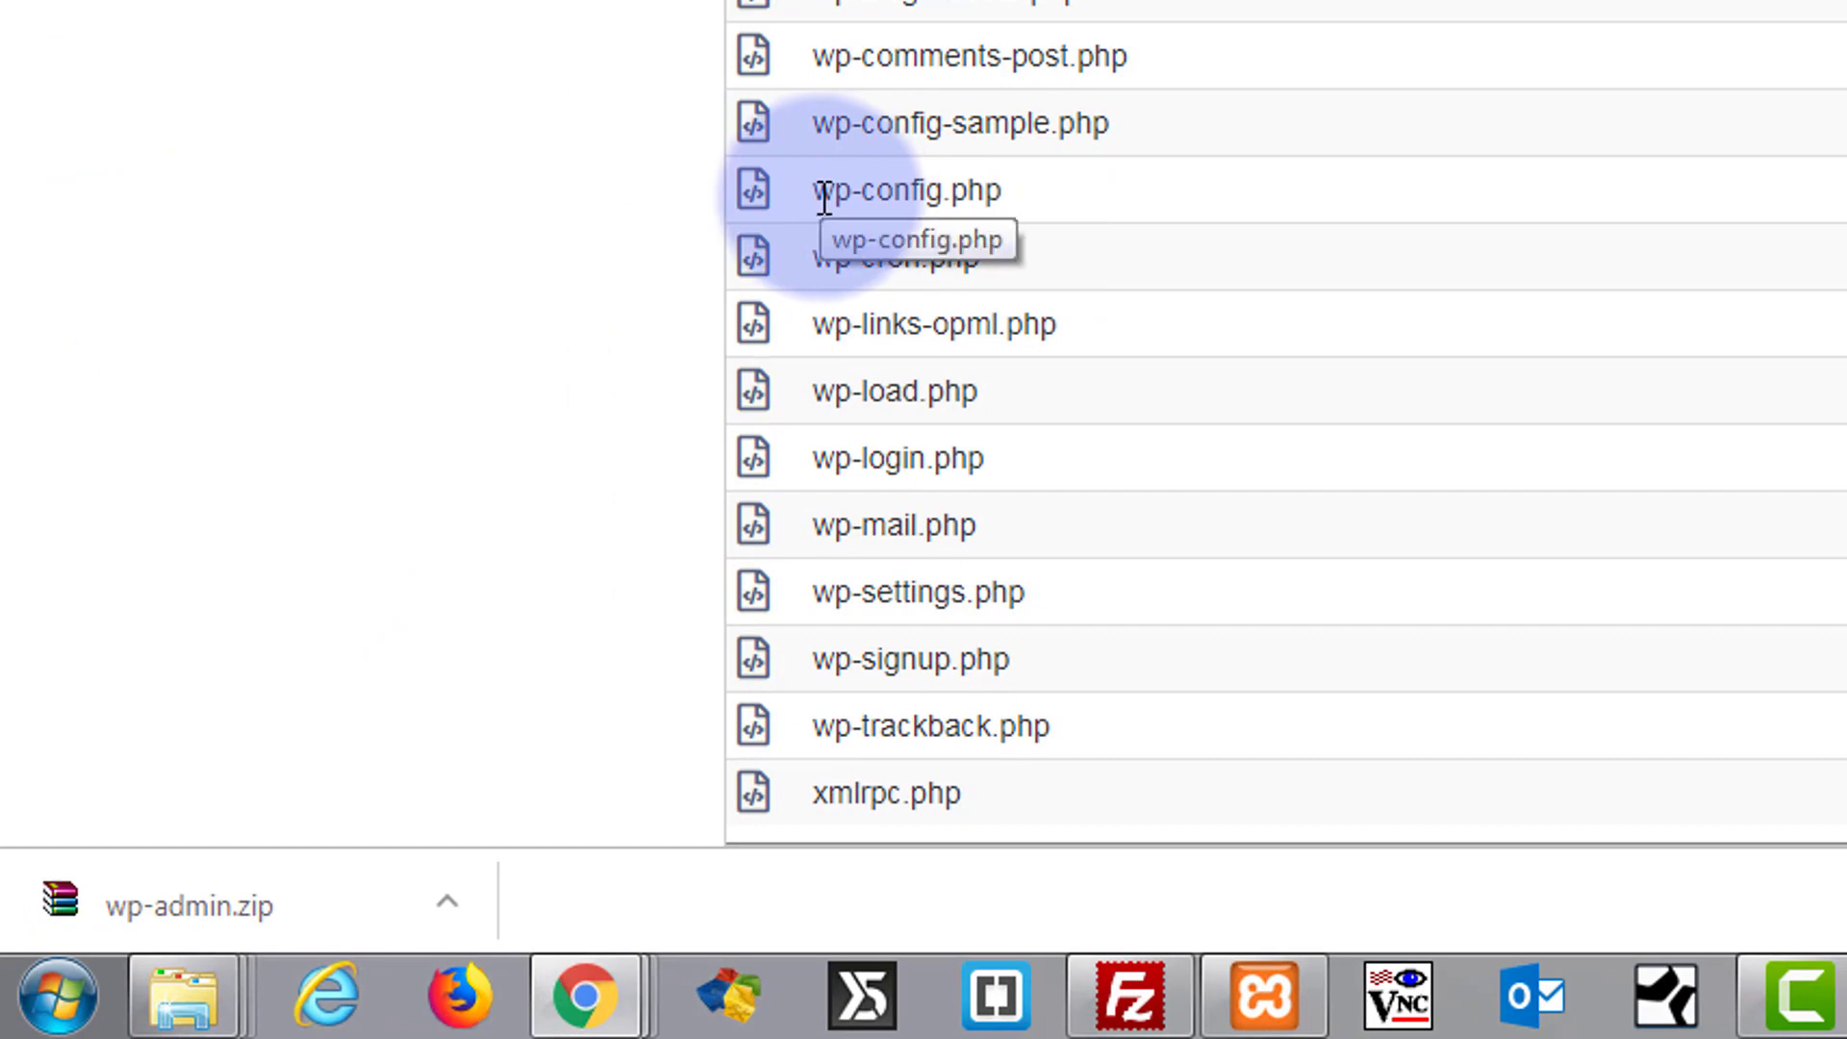
right_click(880, 190)
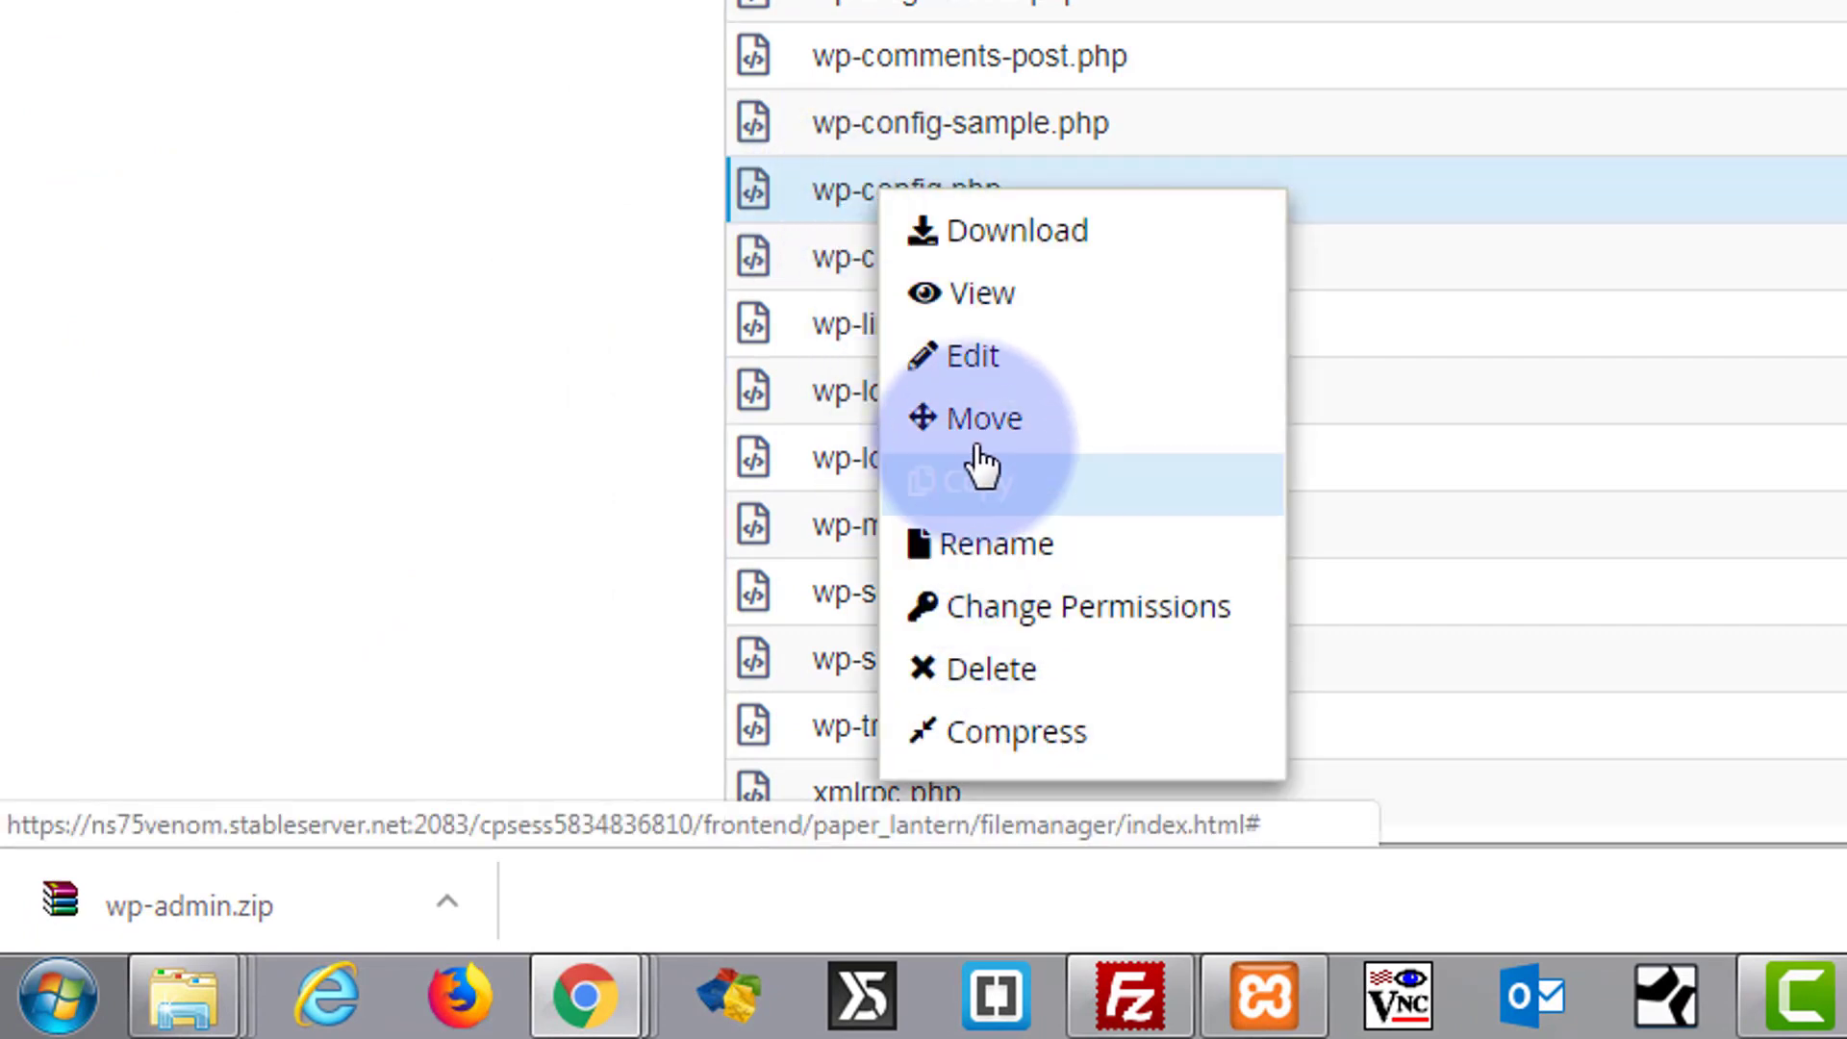
click(996, 377)
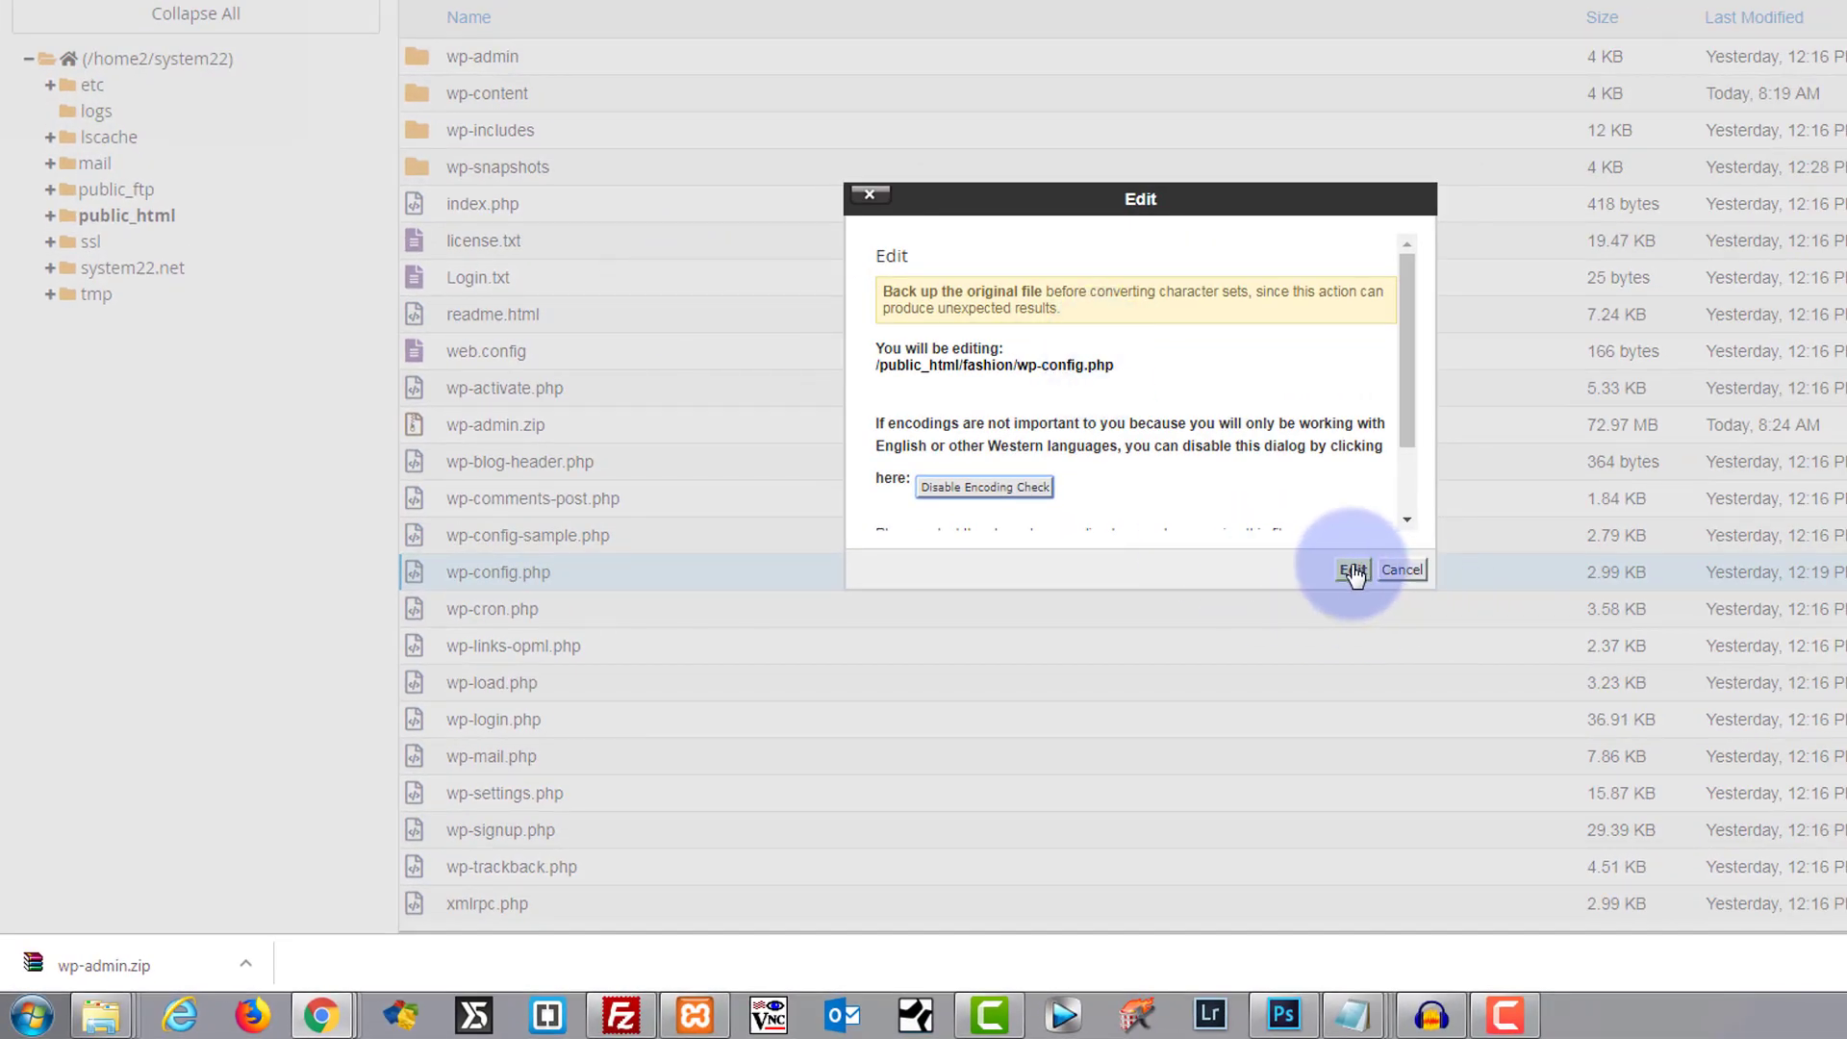
click(1353, 570)
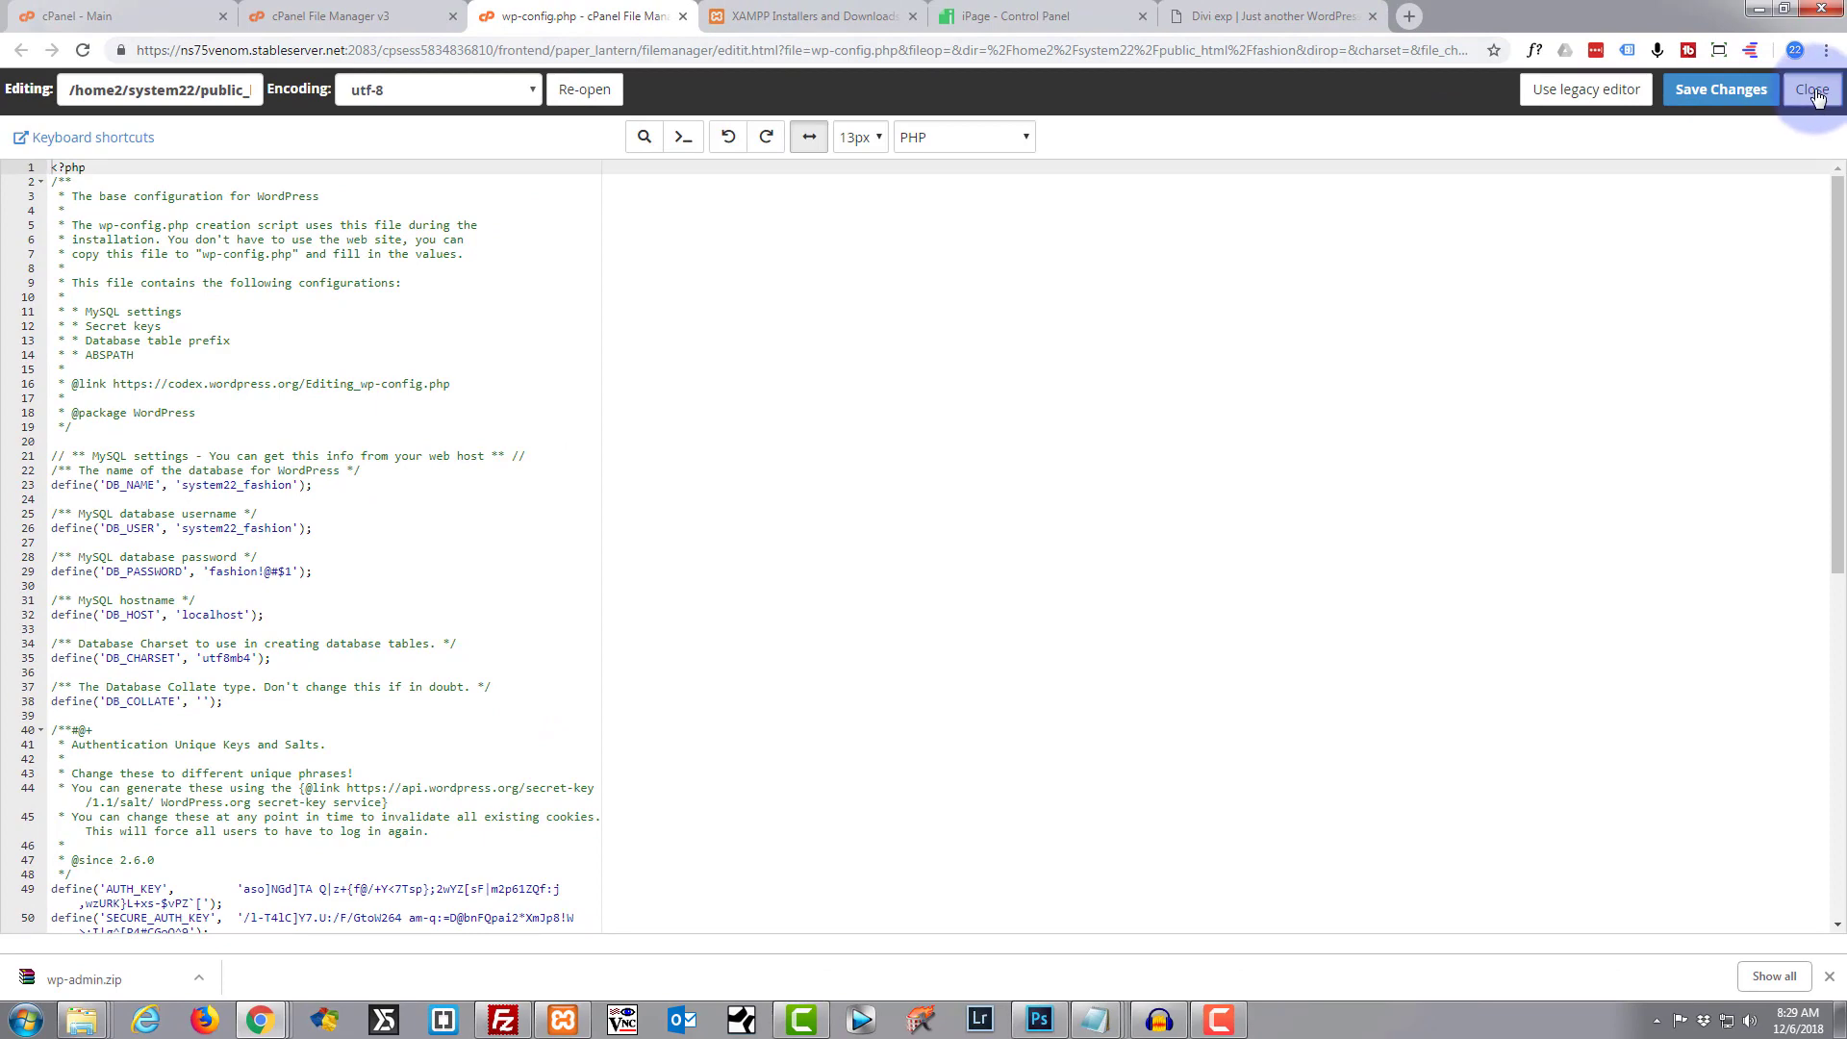
click(1815, 91)
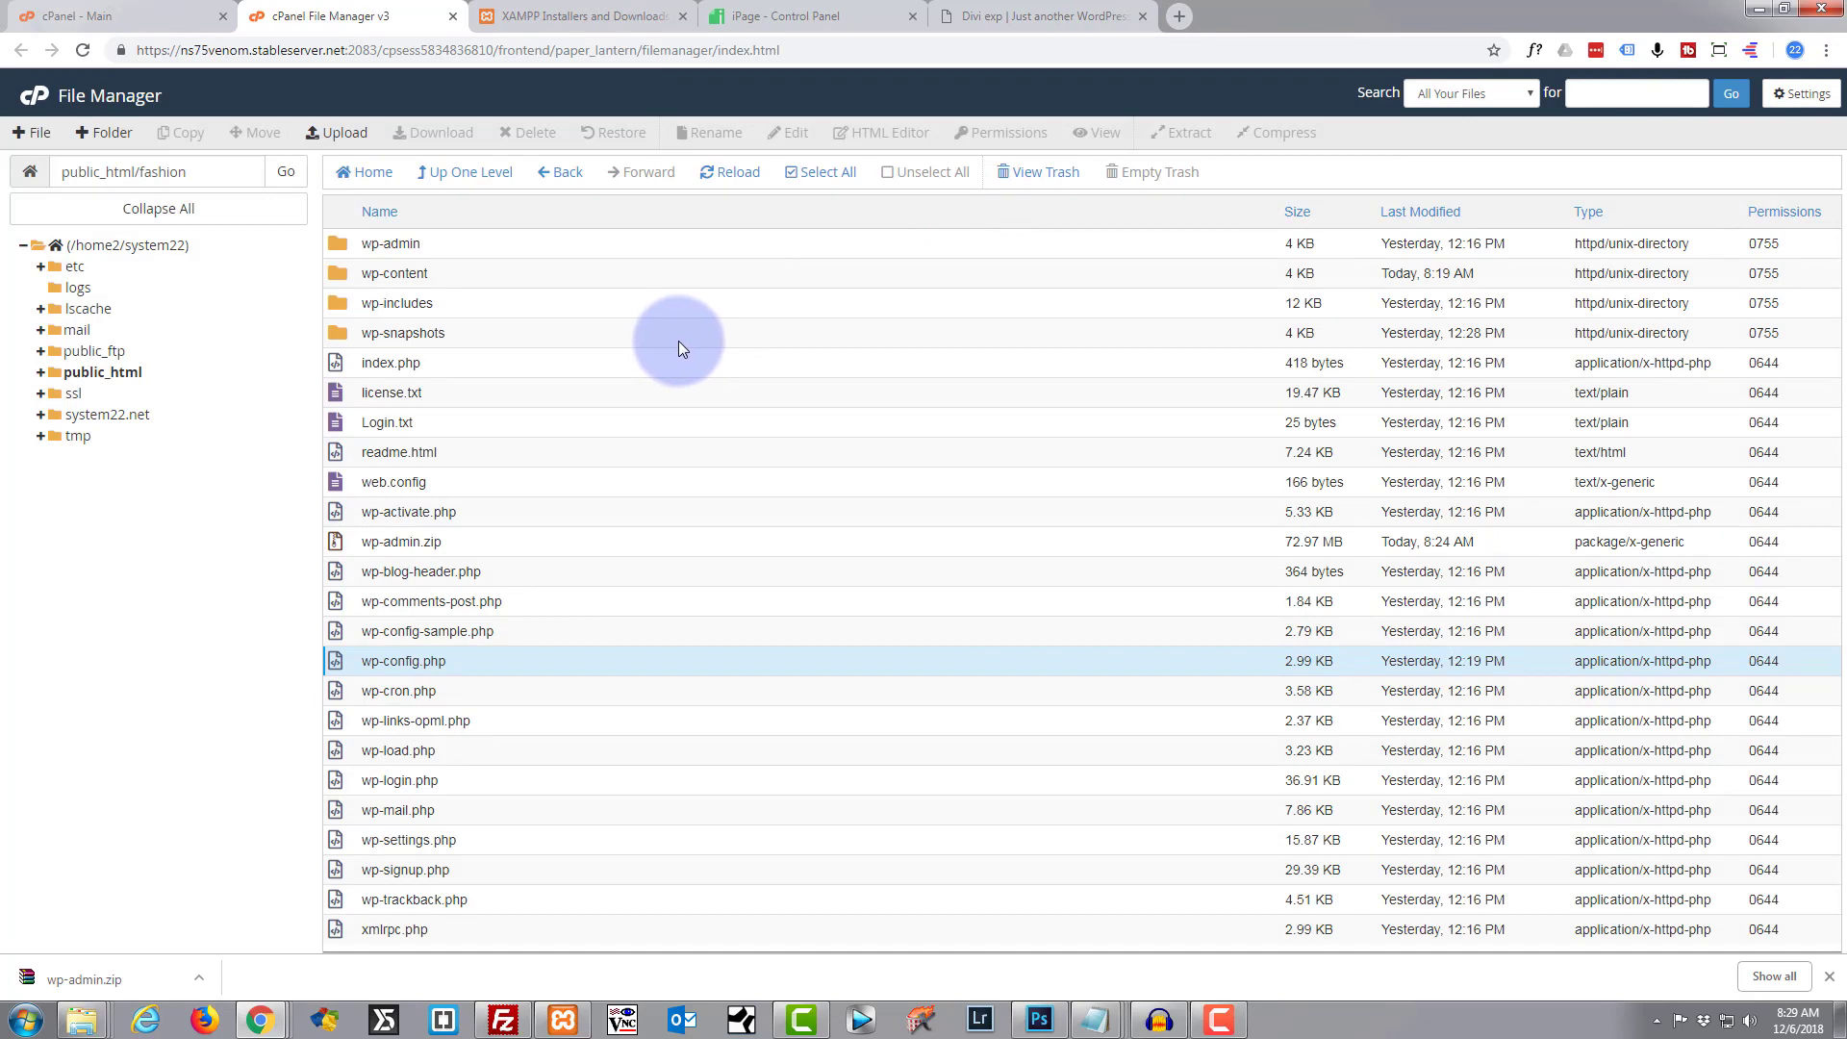
click(99, 17)
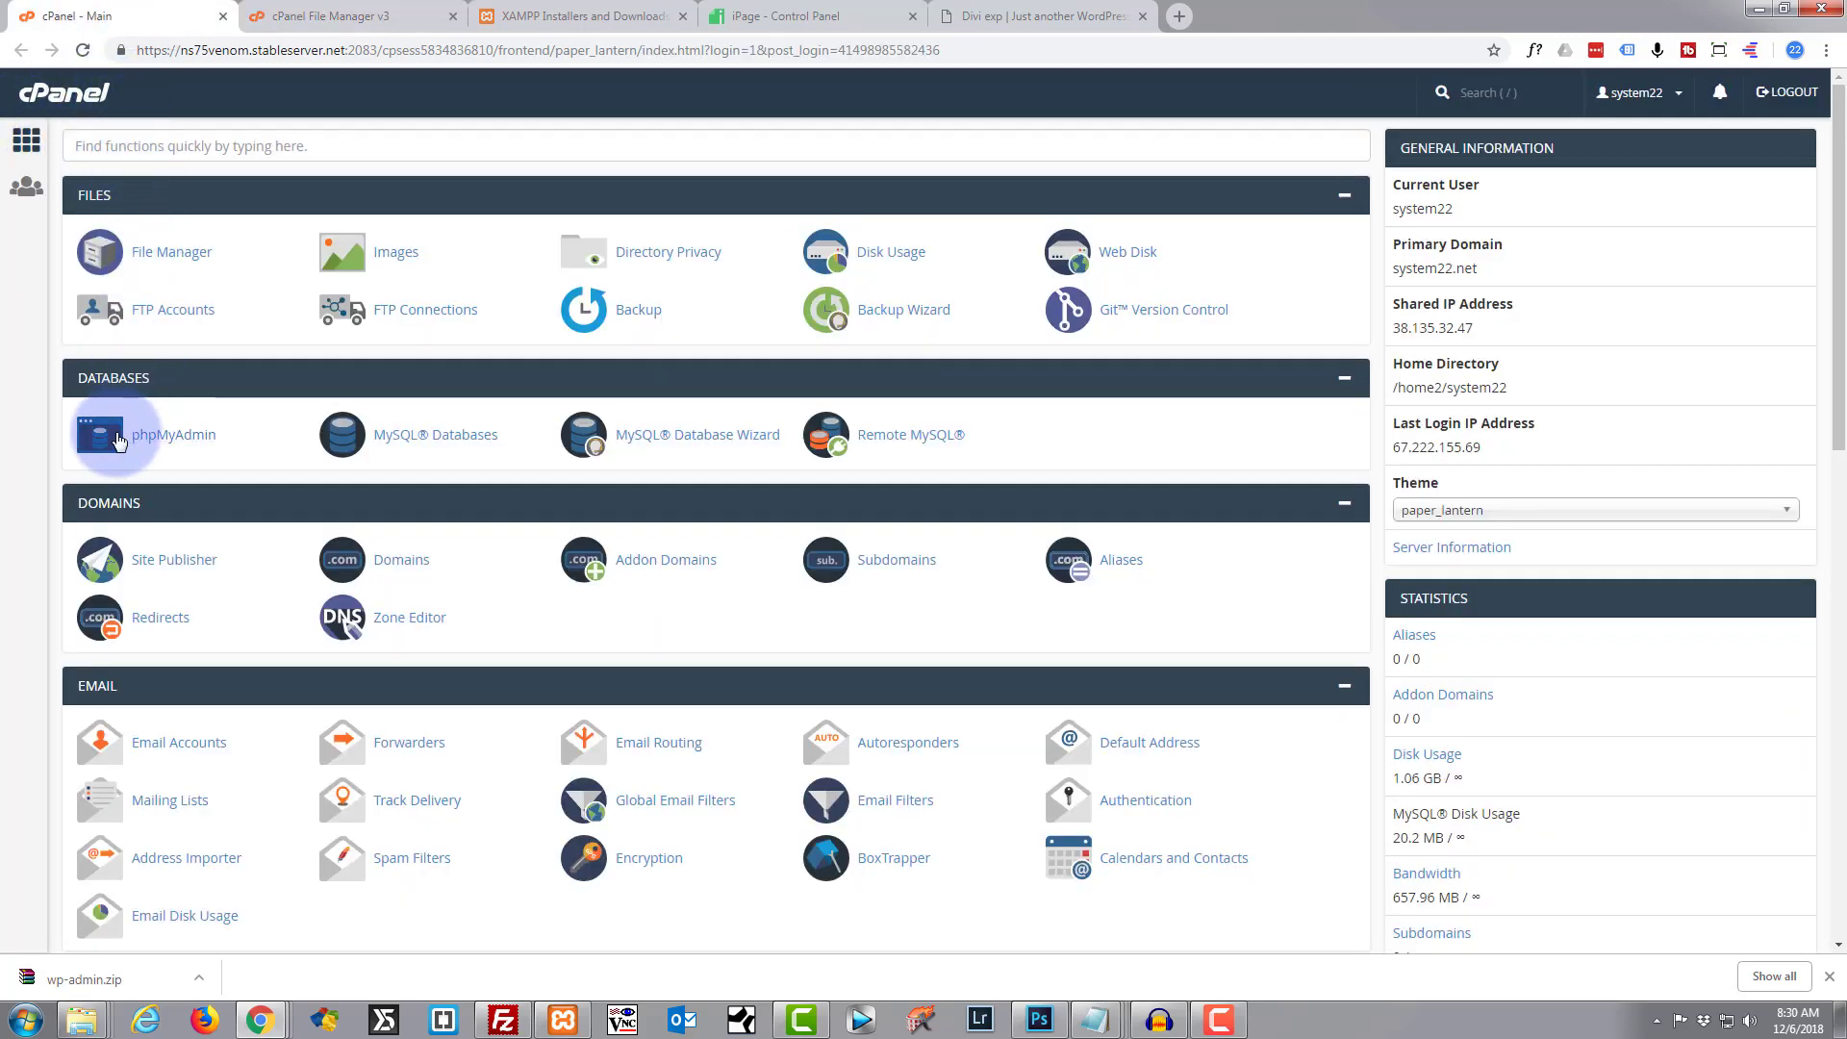
Step: Open phpMyAdmin, select the system22_fashion database and go to its Export tab
click(172, 439)
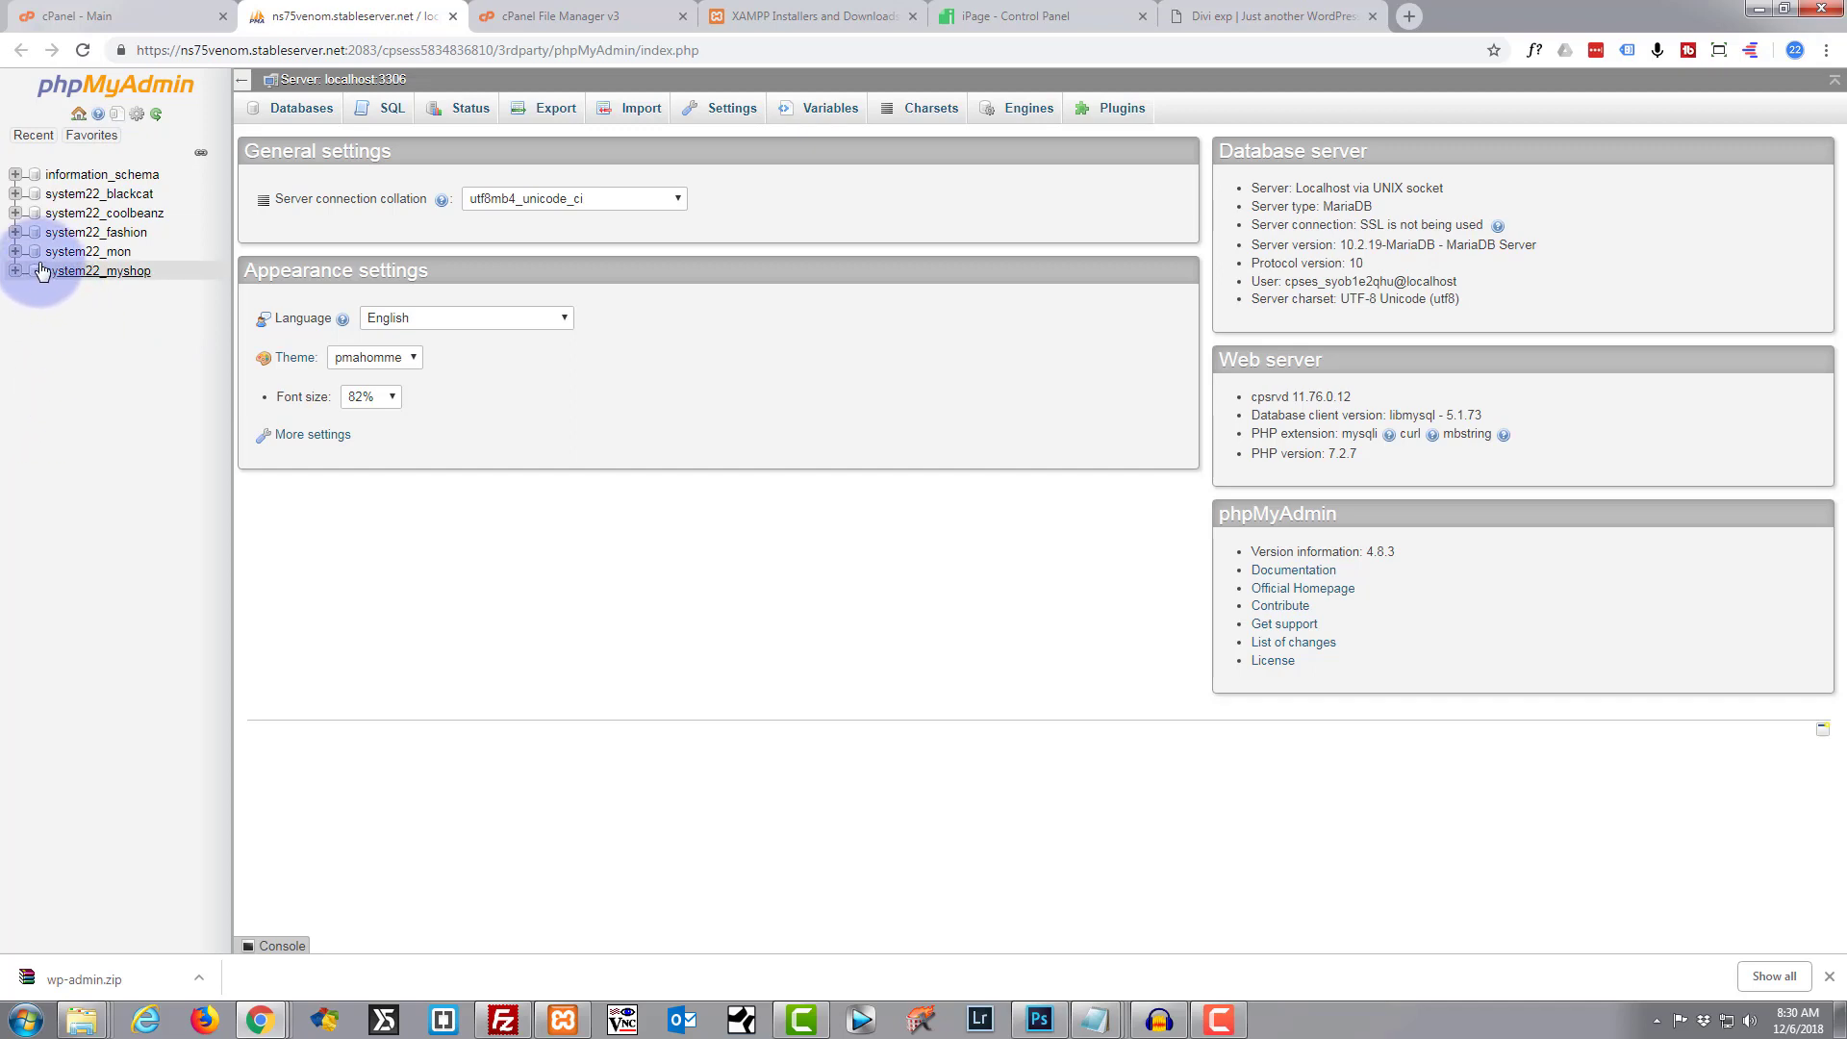
click(92, 233)
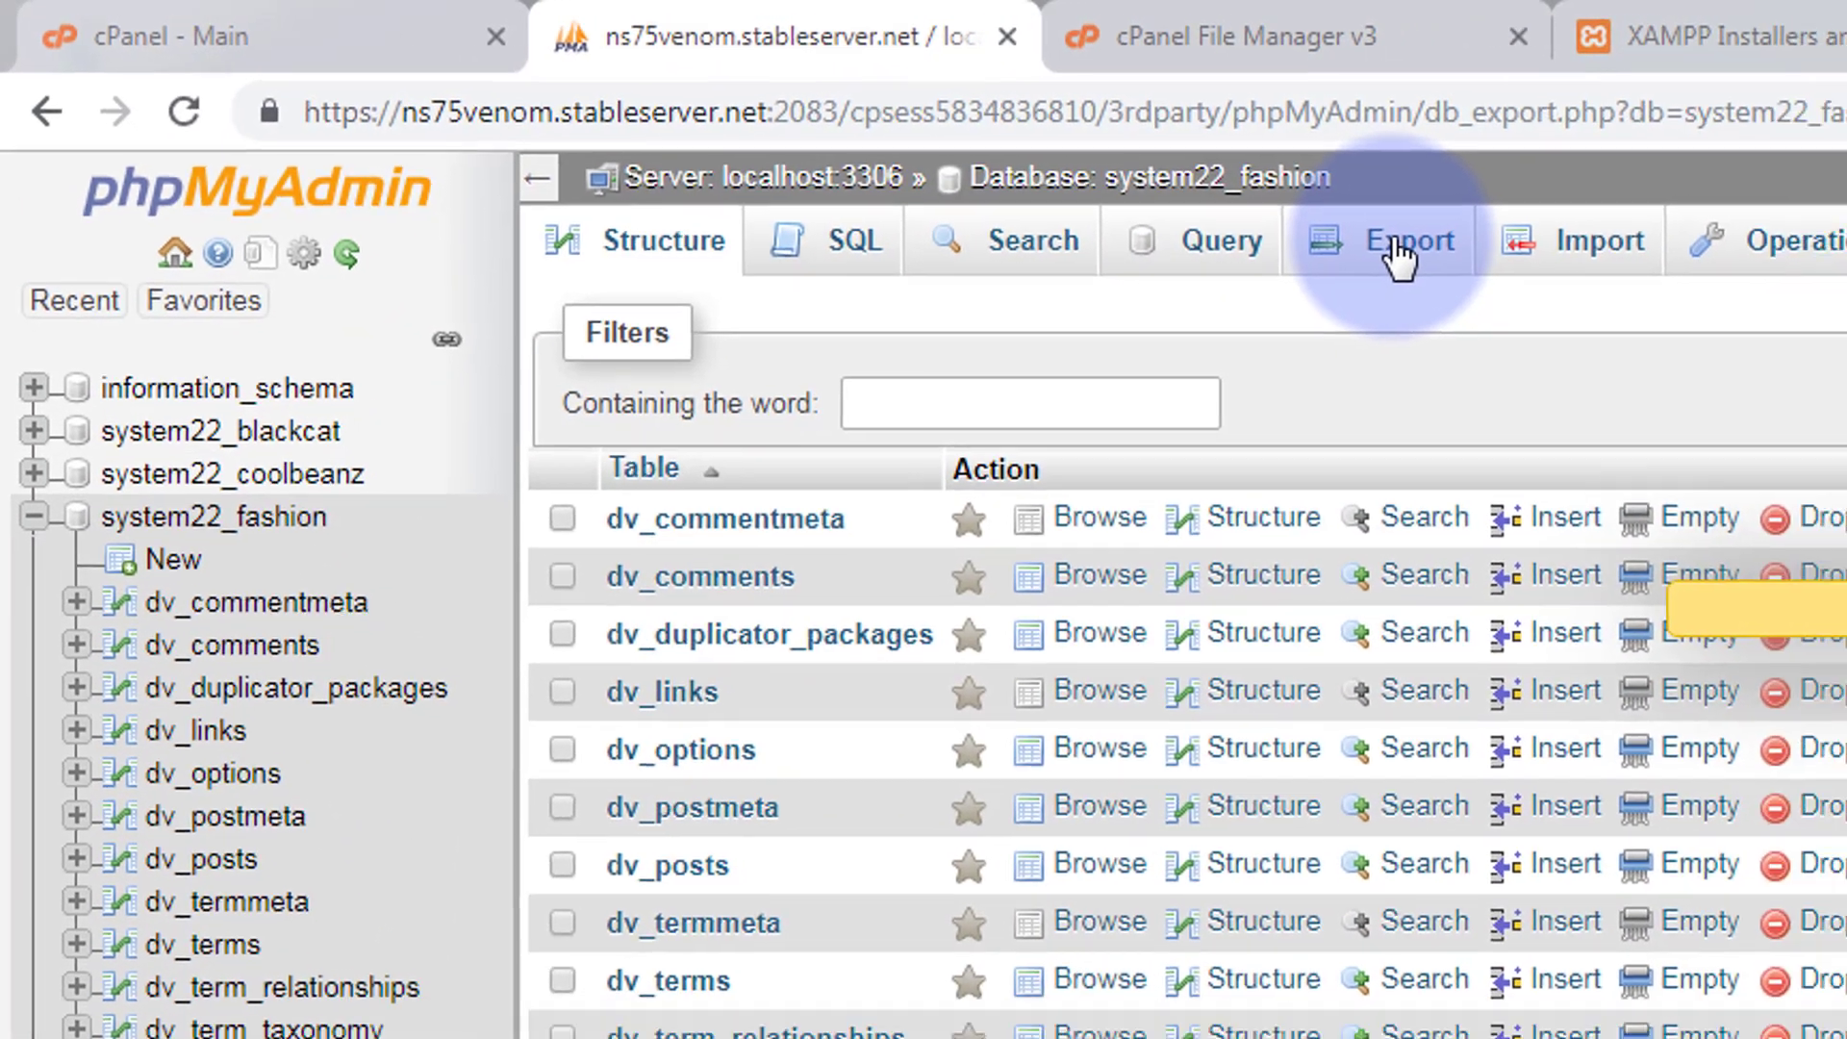
click(1469, 270)
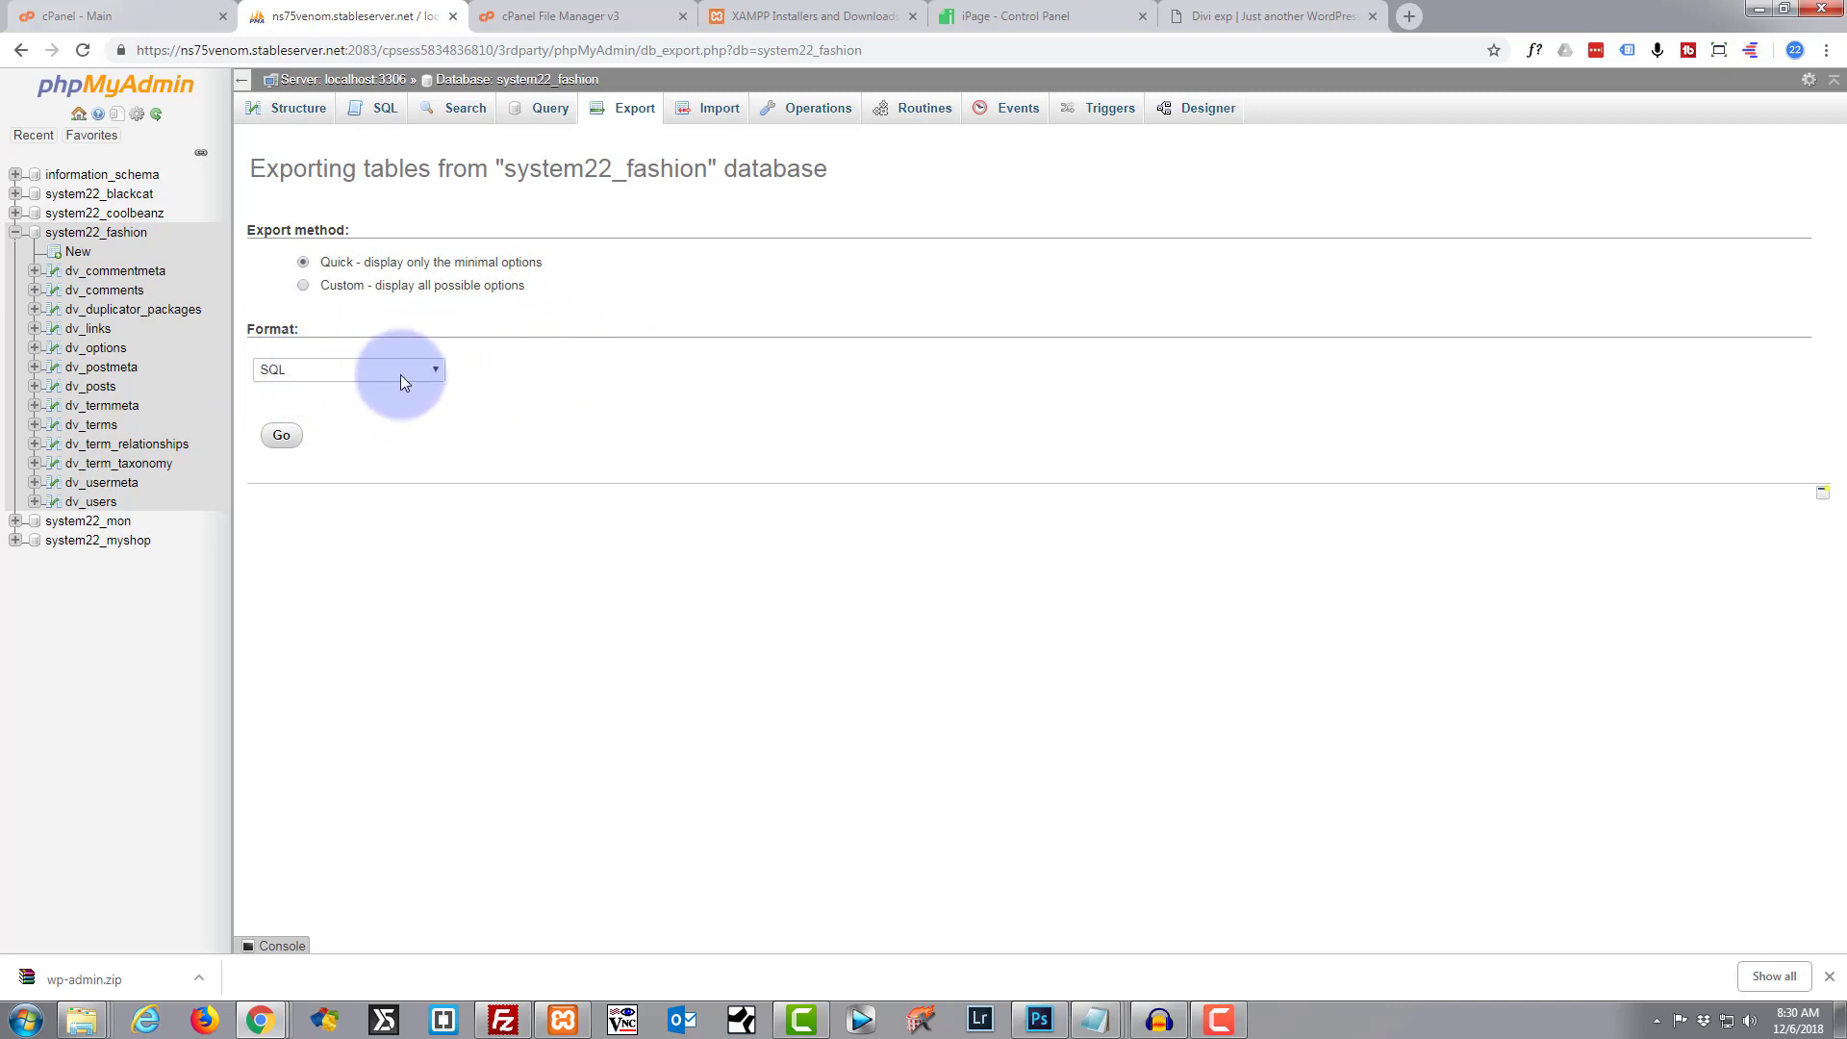
Step: Quick-export system22_fashion in SQL format, saving system22_fashion.sql to the downloads folder
click(433, 374)
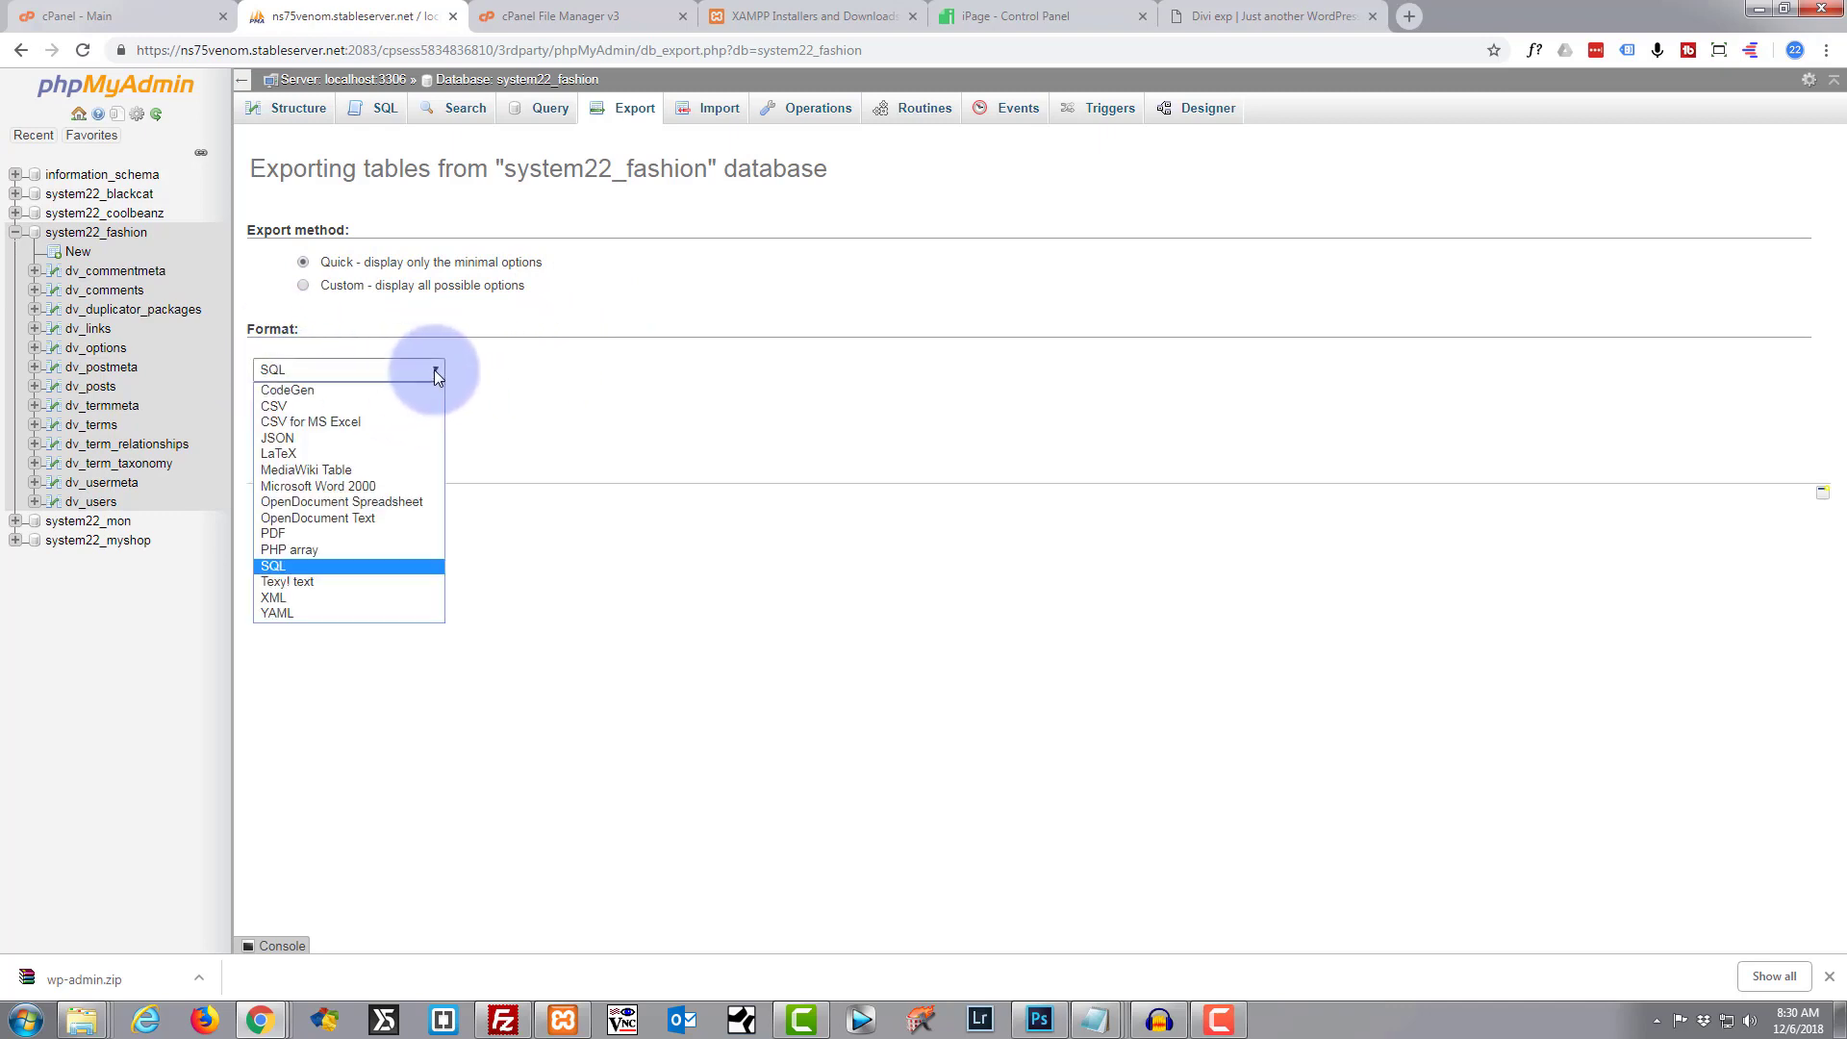
click(300, 566)
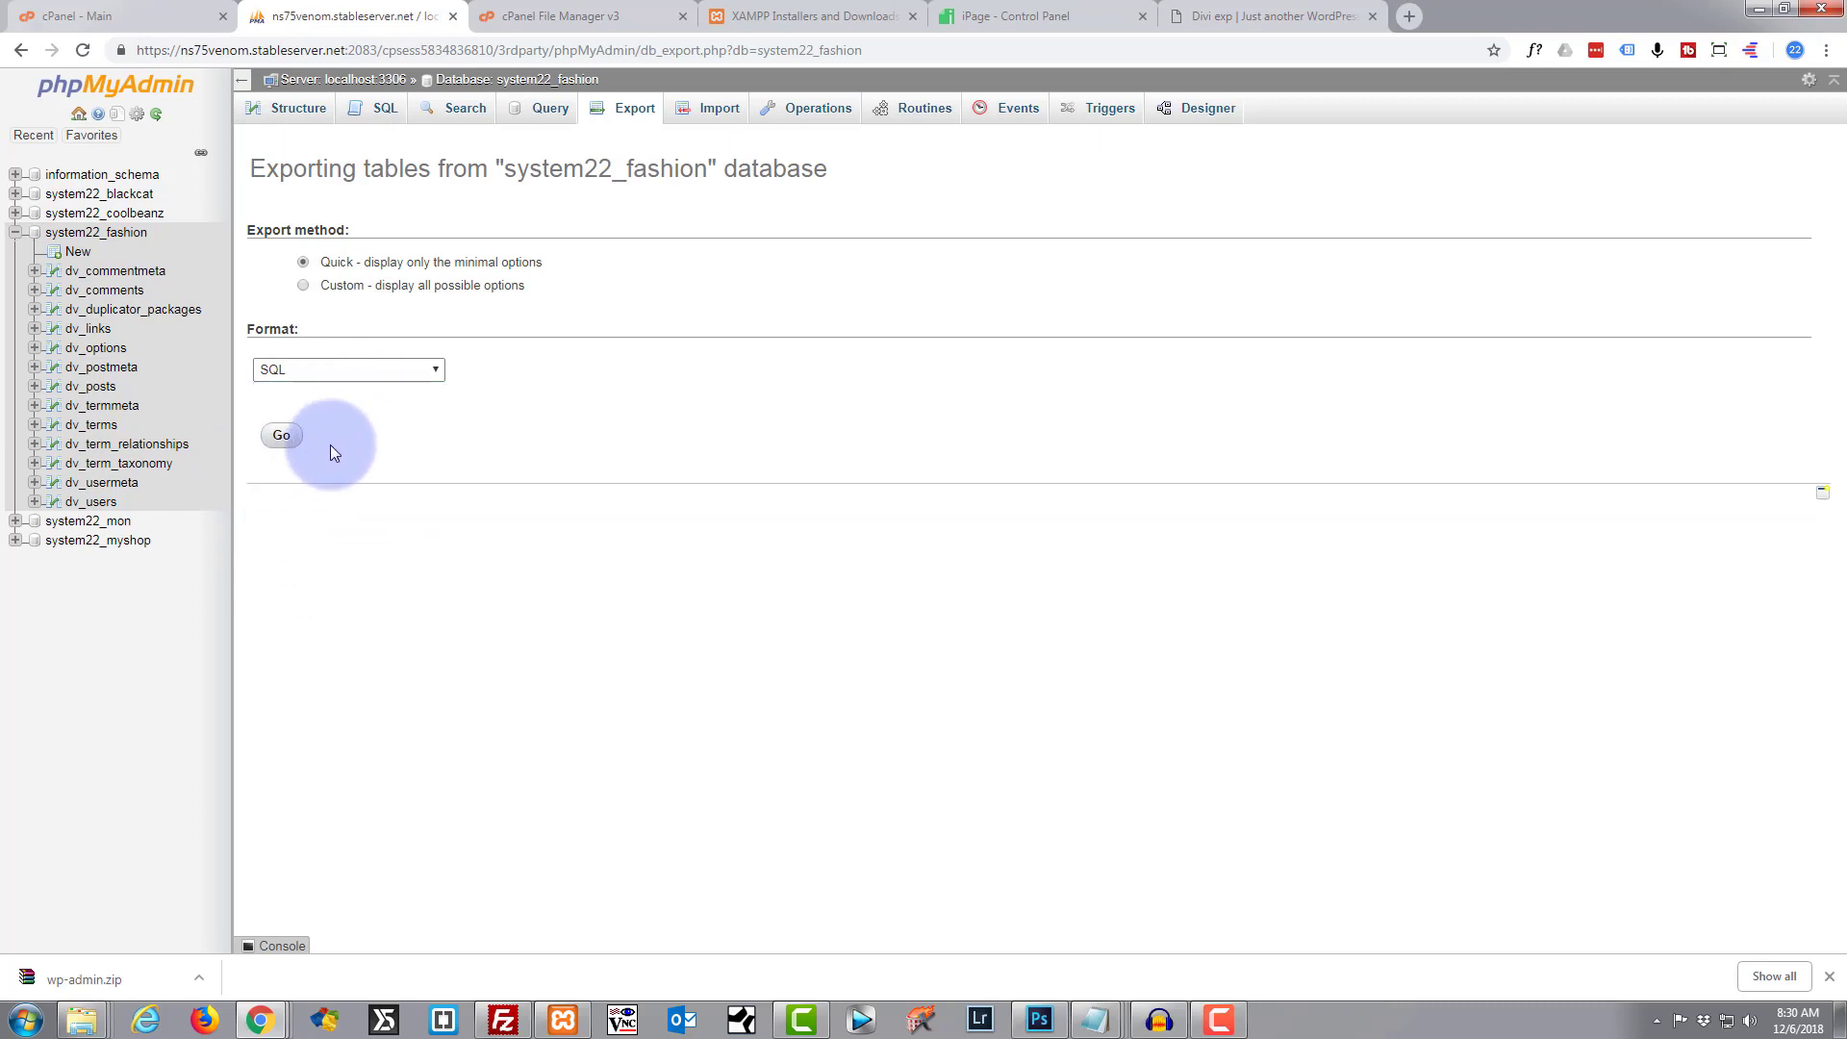
click(282, 437)
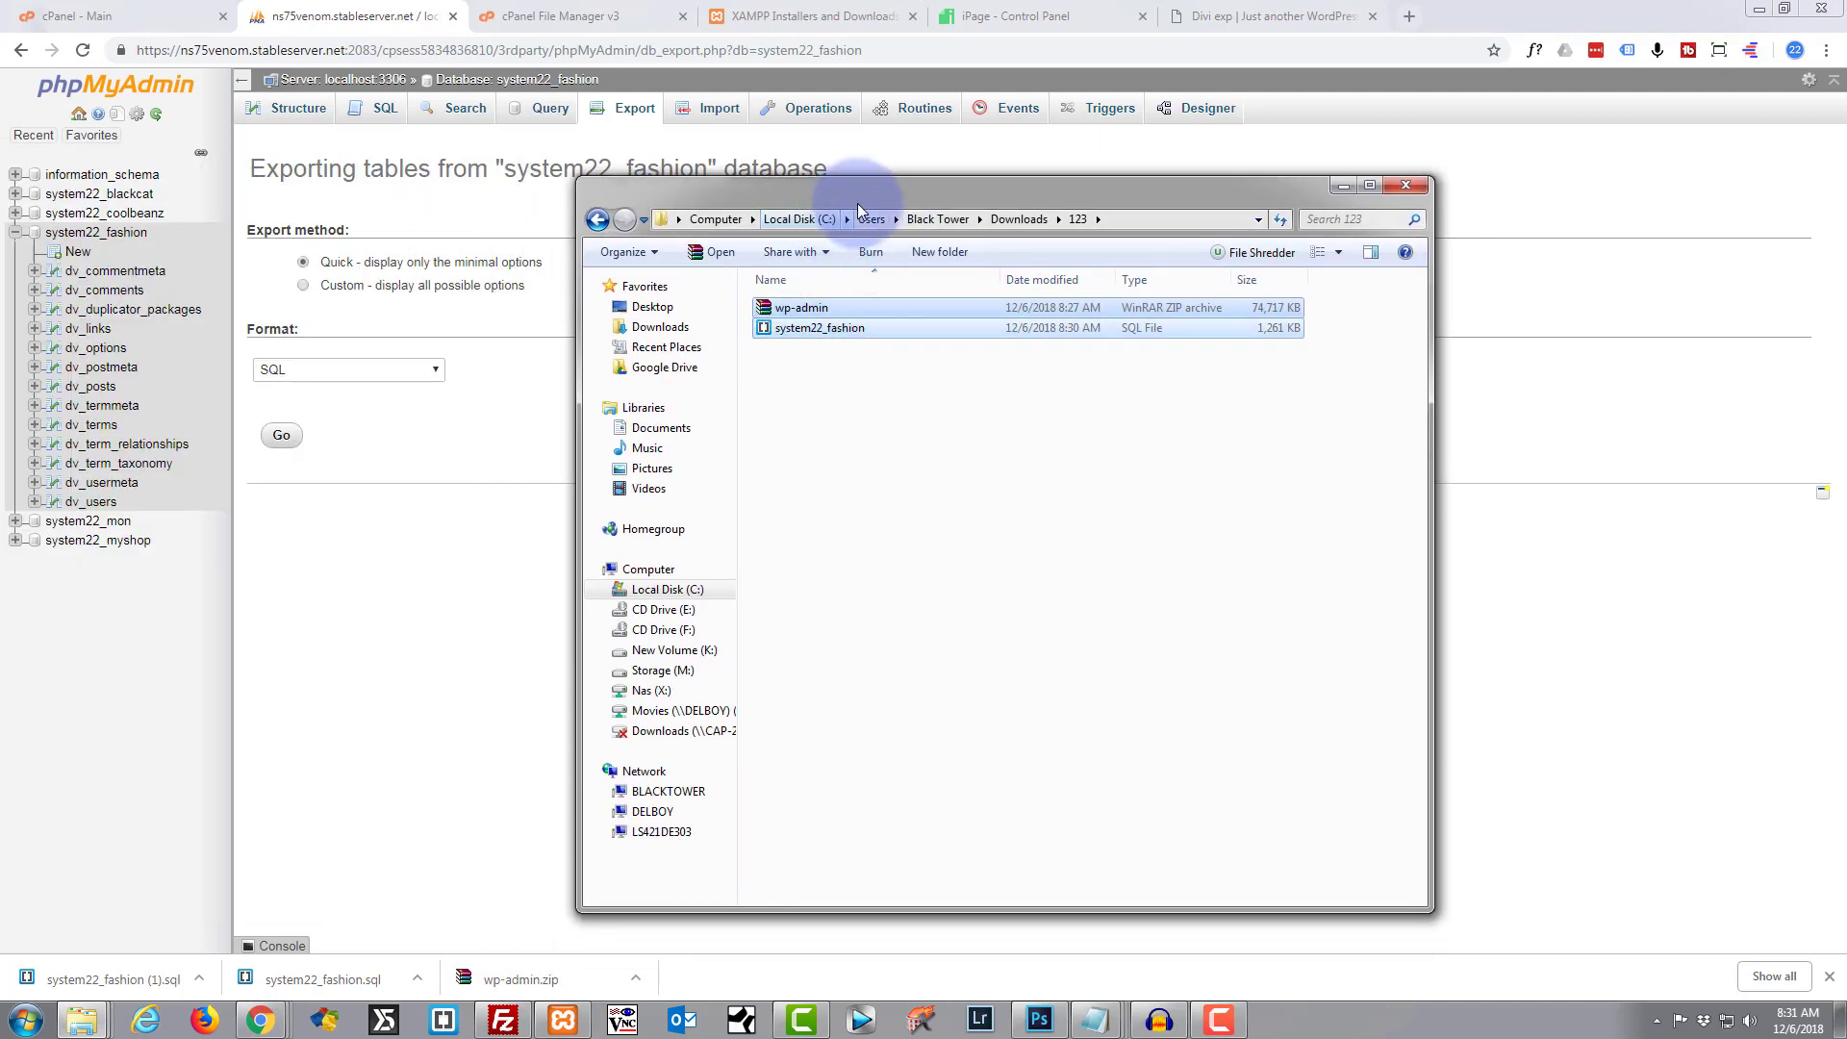
drag(891, 189, 0, 241)
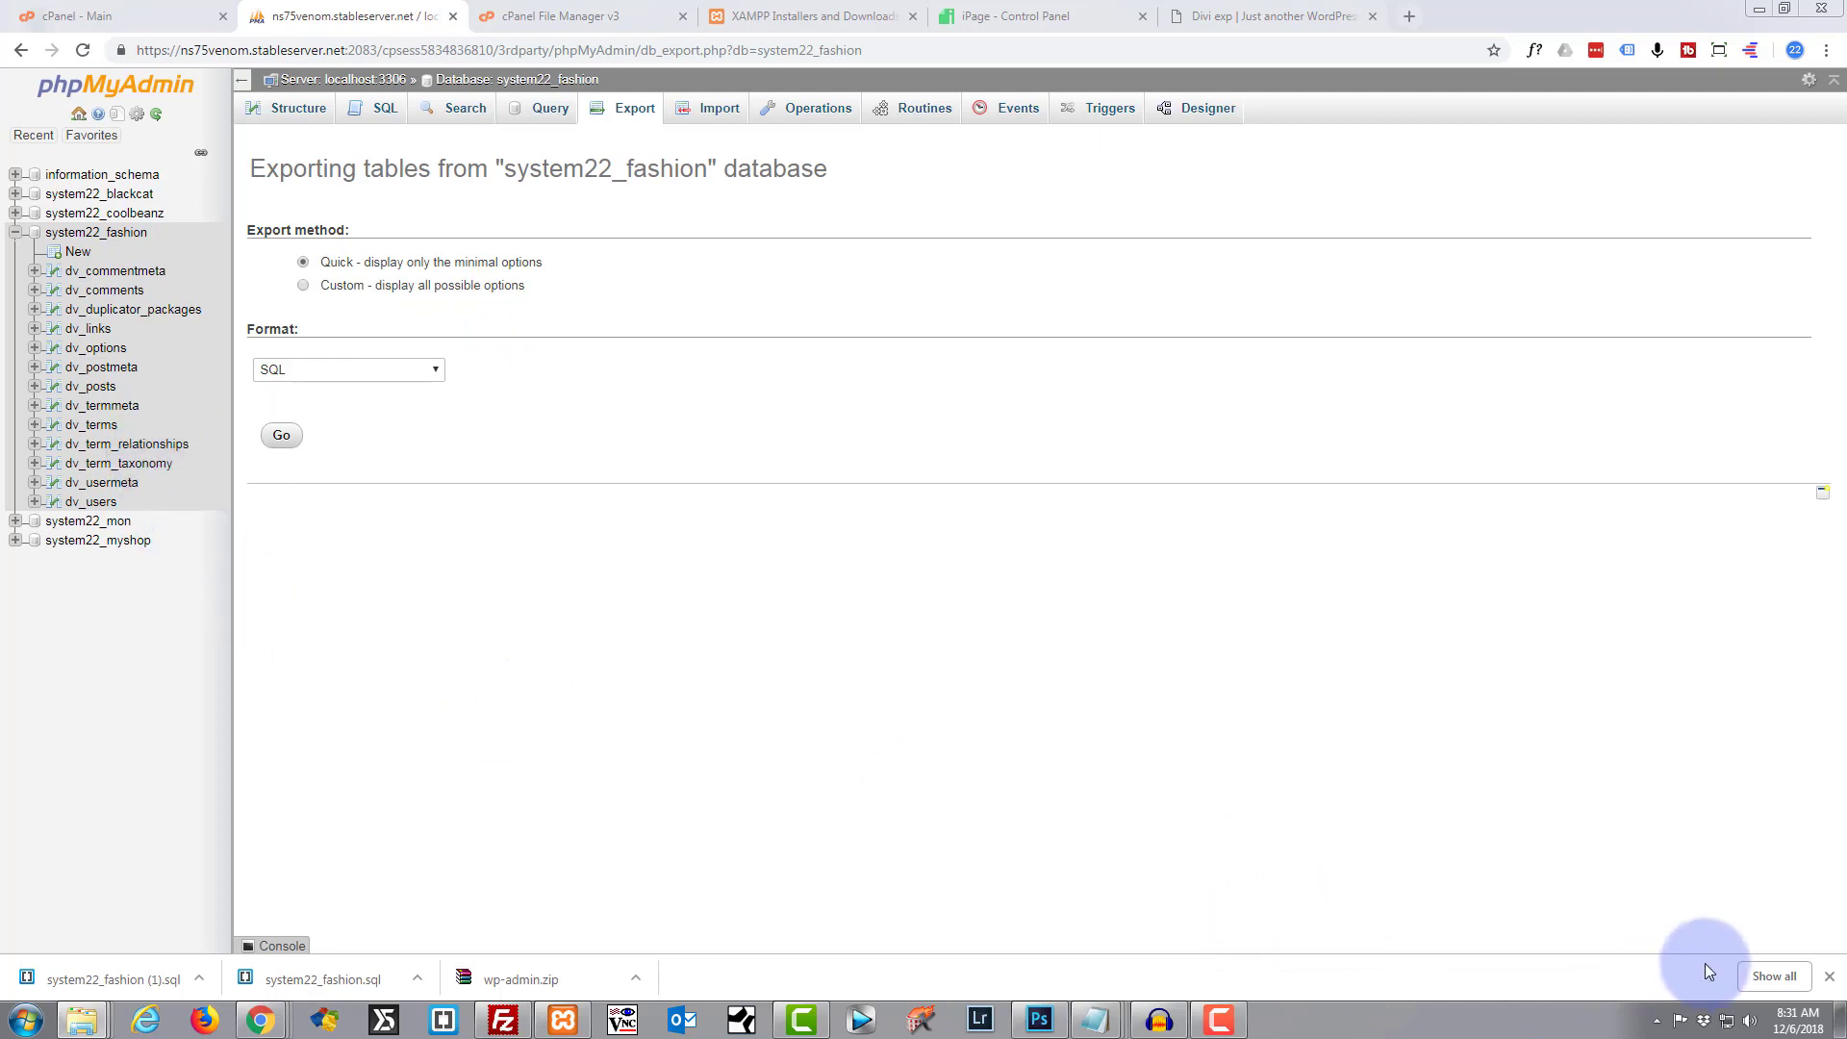
click(1830, 977)
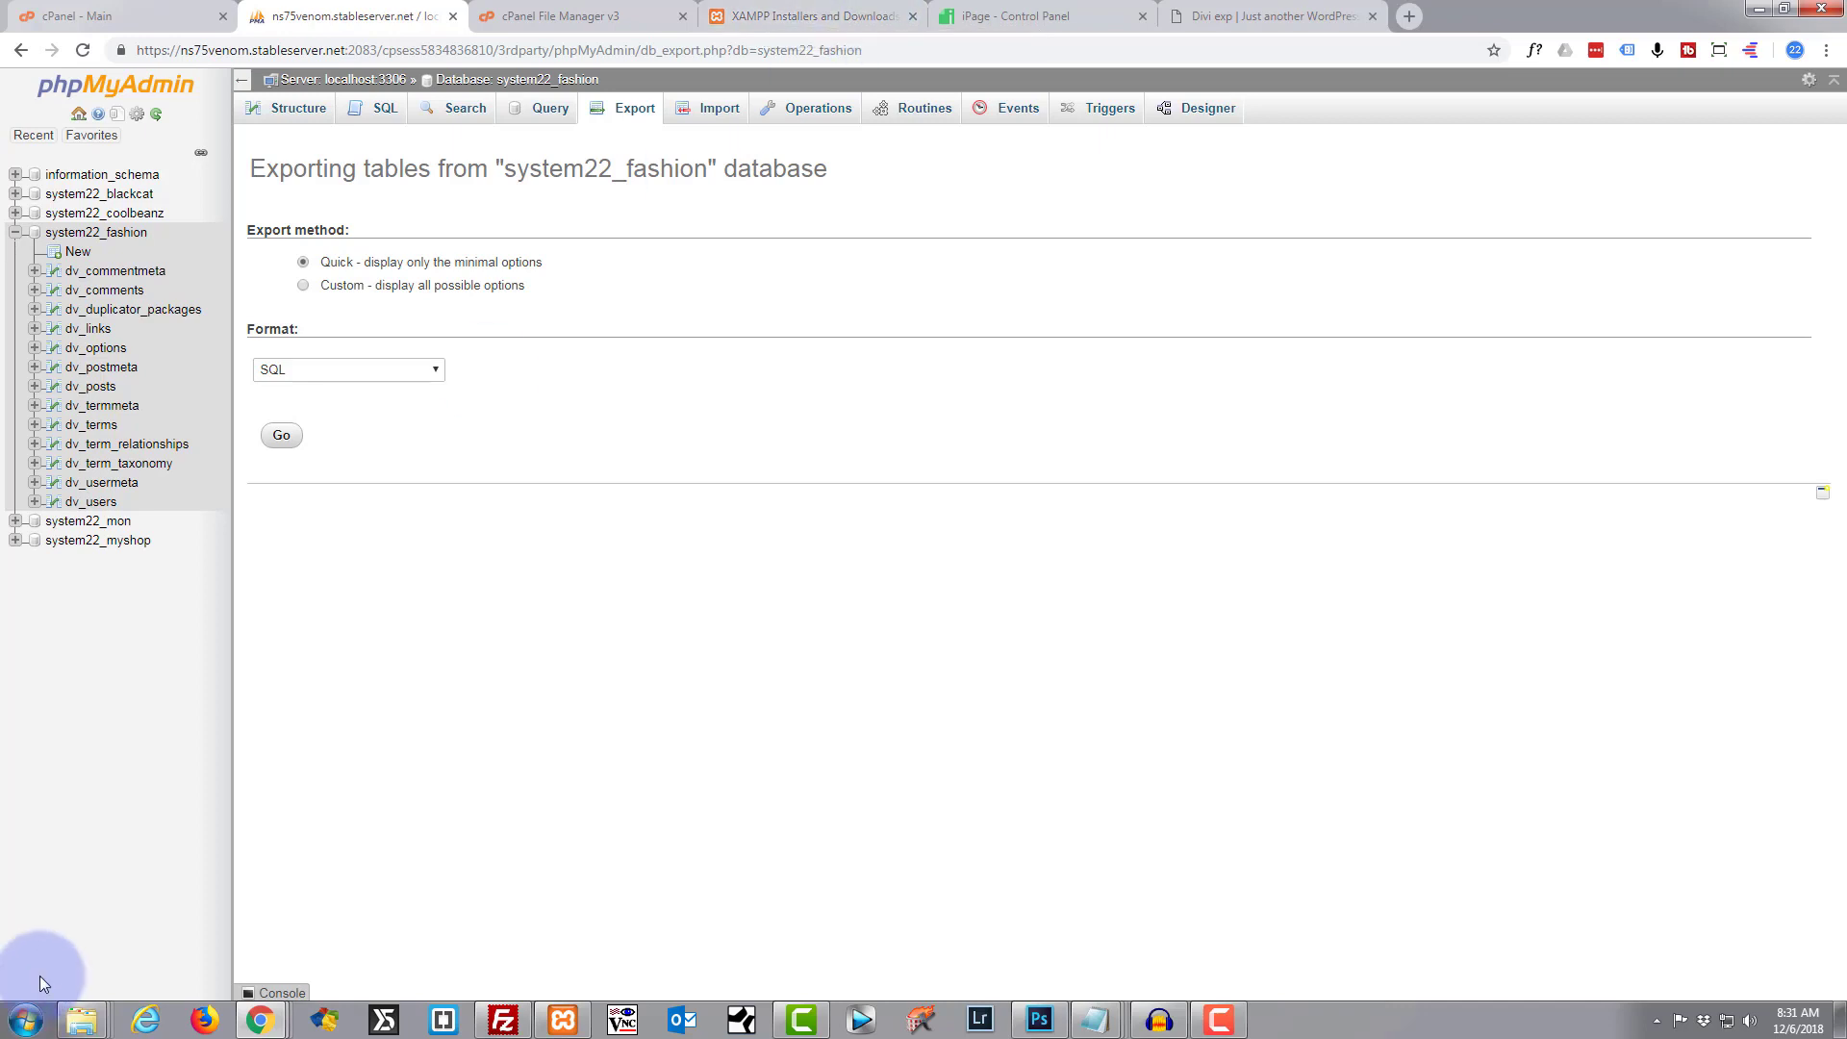
Step: Browse to C:\xampp\htdocs in a Windows Explorer Computer window
click(24, 1018)
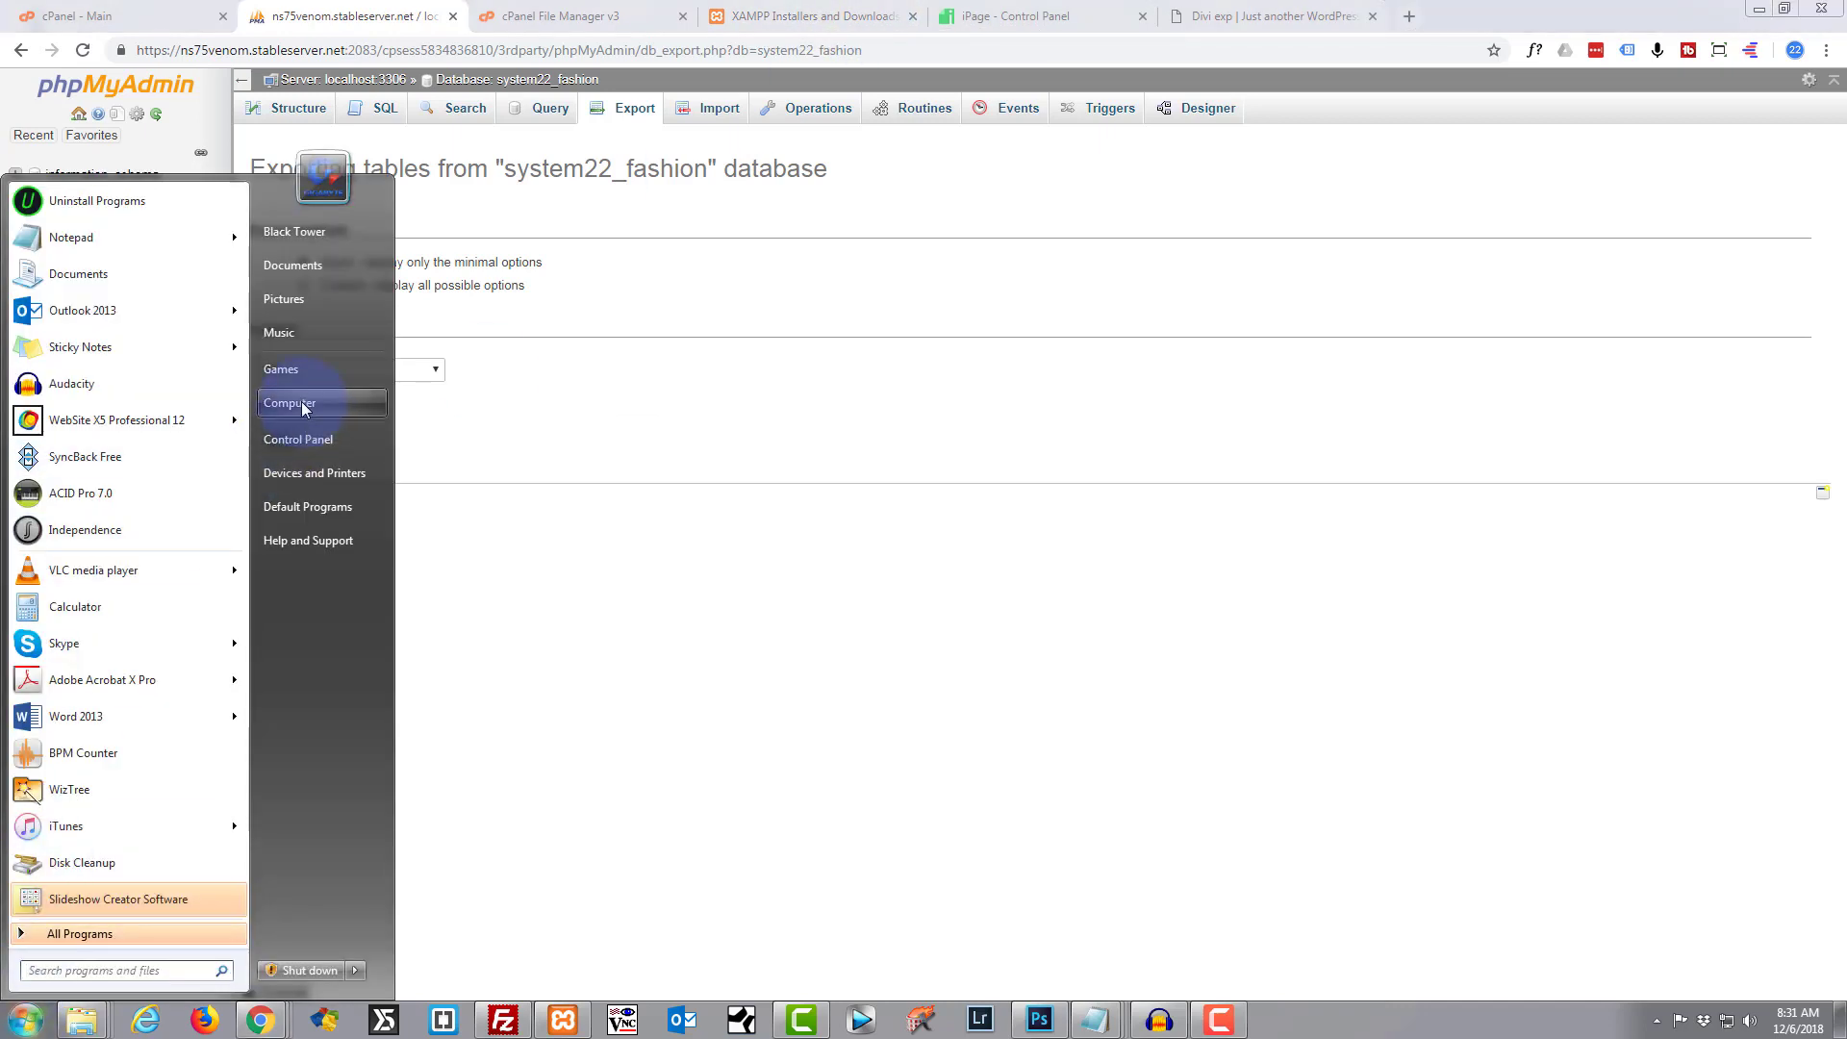
click(542, 435)
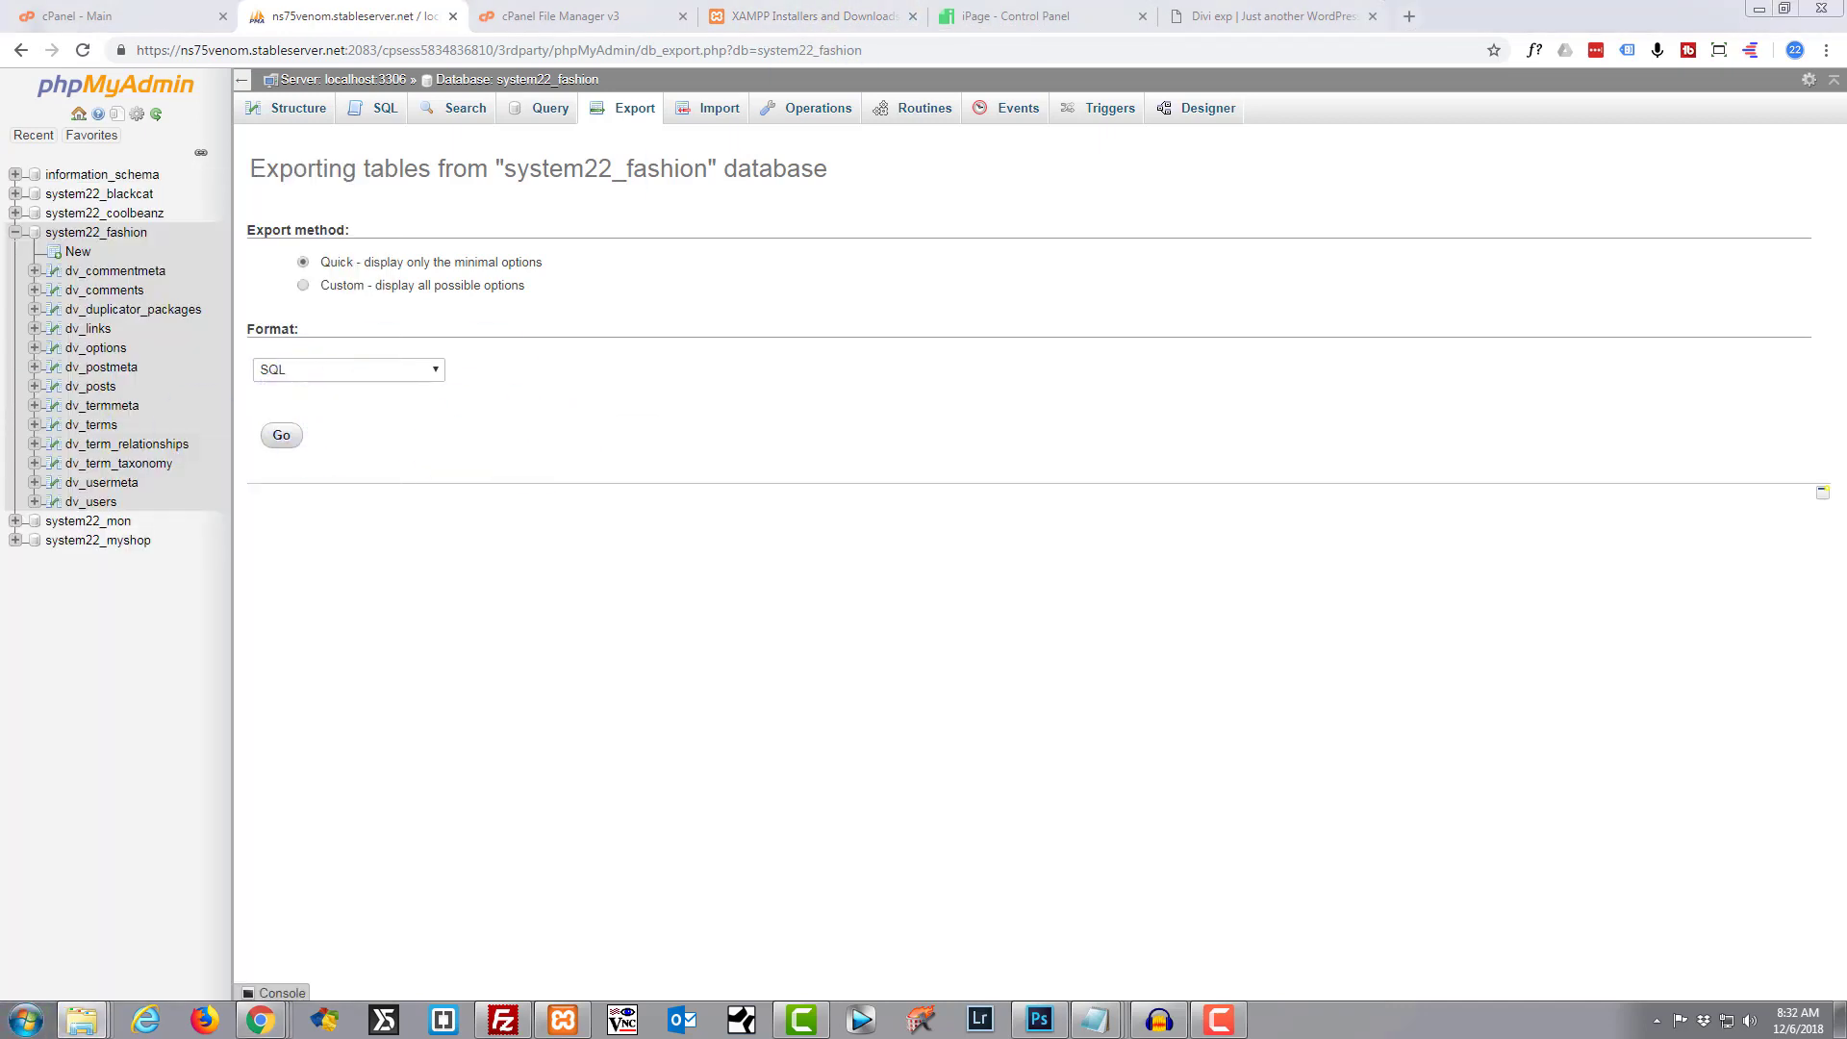
drag(494, 125, 627, 124)
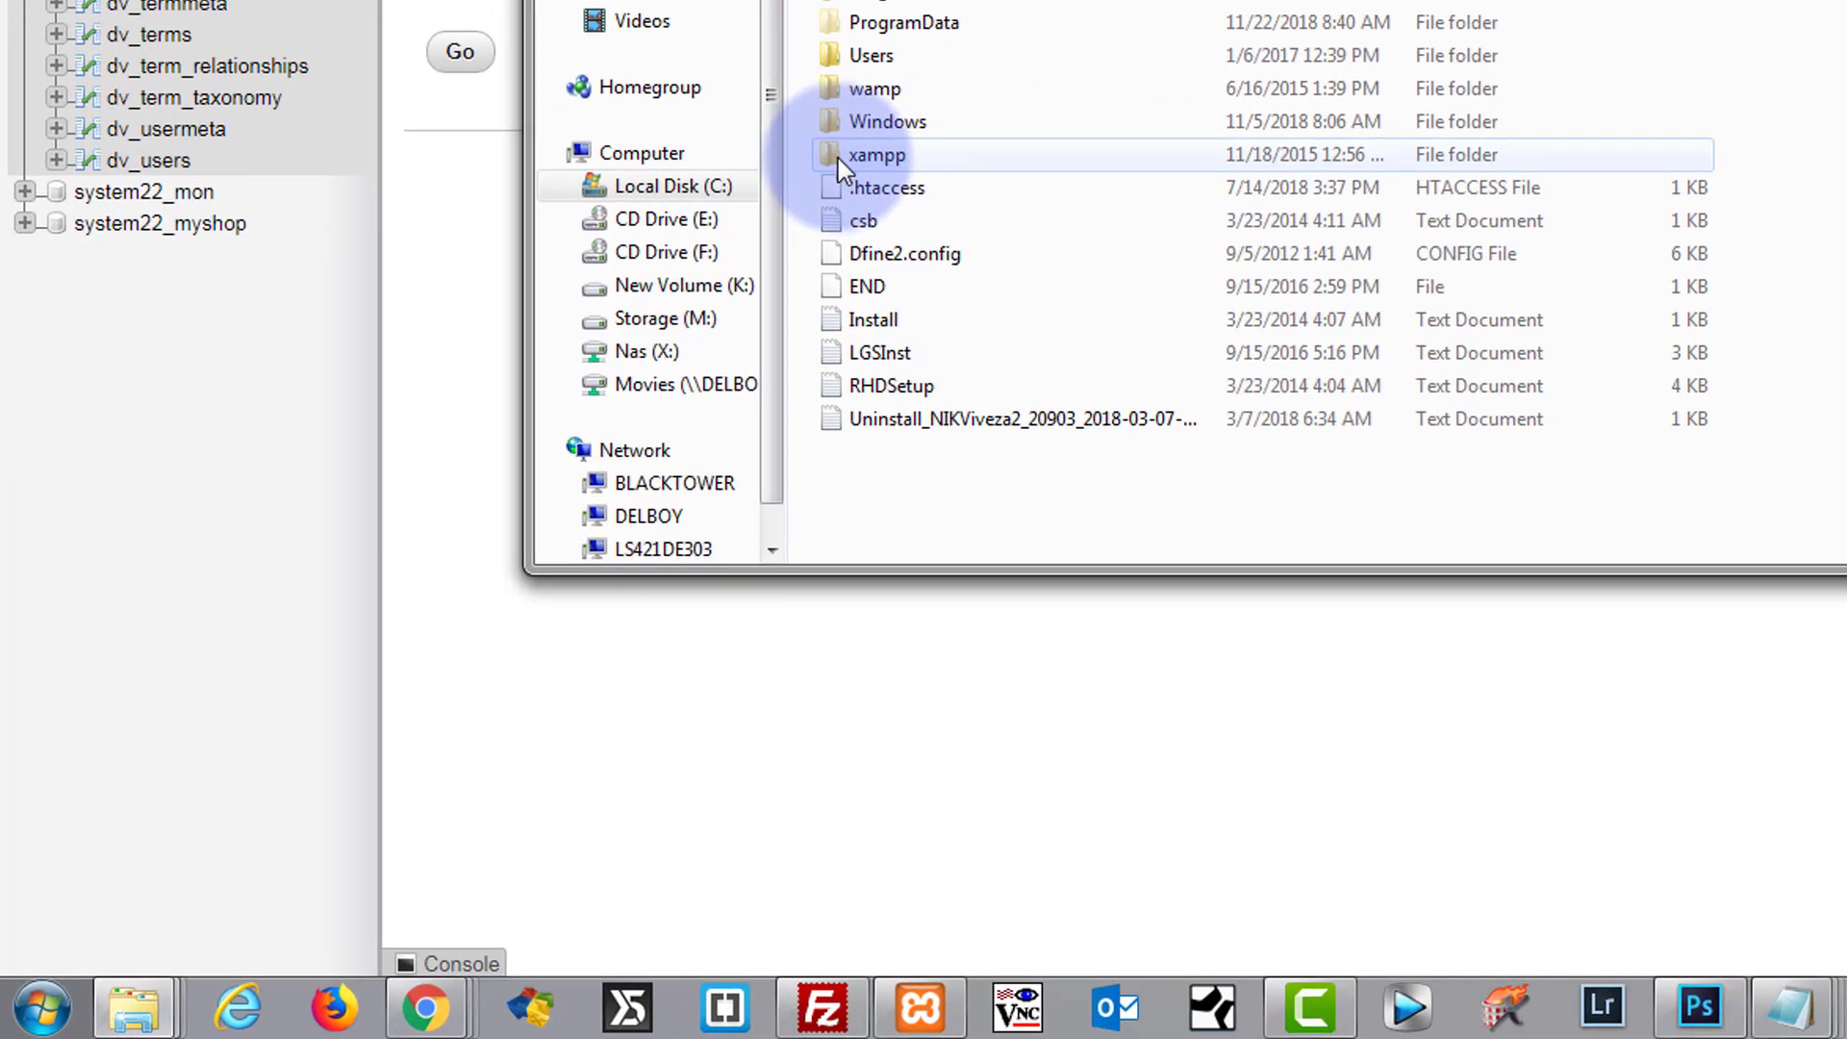
double_click(703, 329)
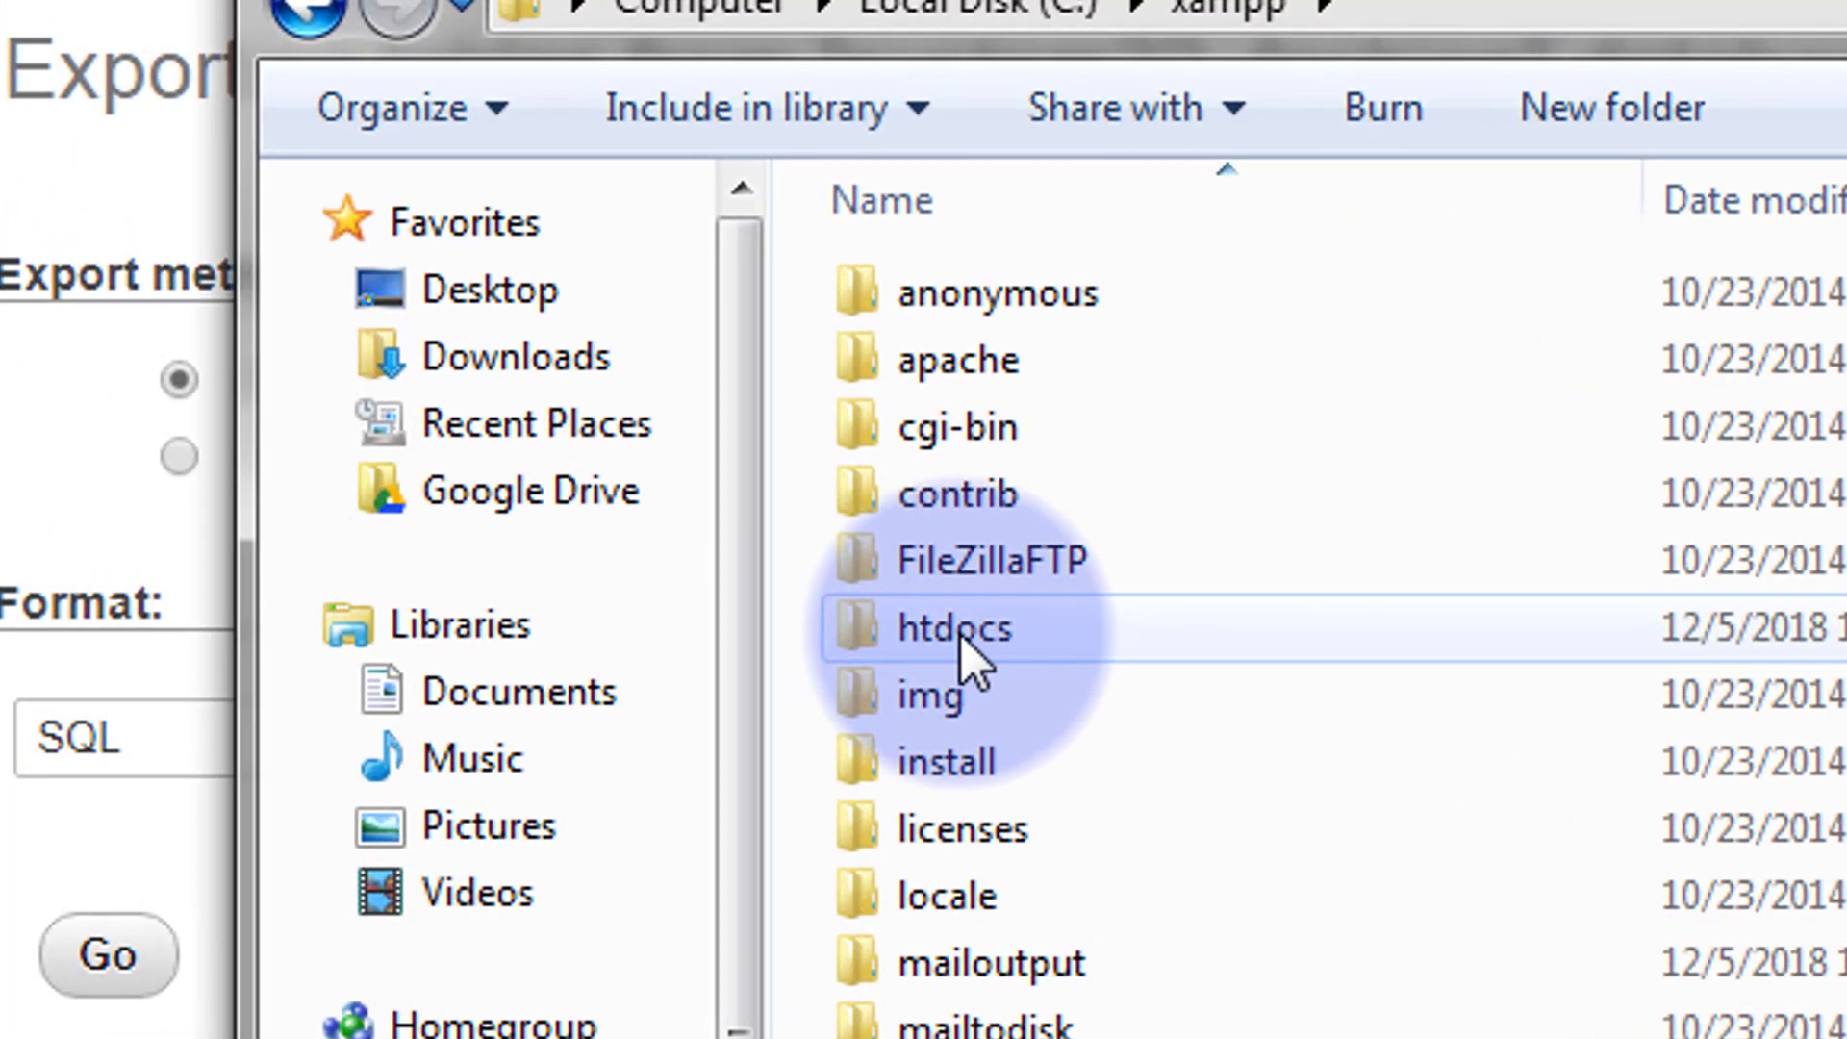
double_click(853, 625)
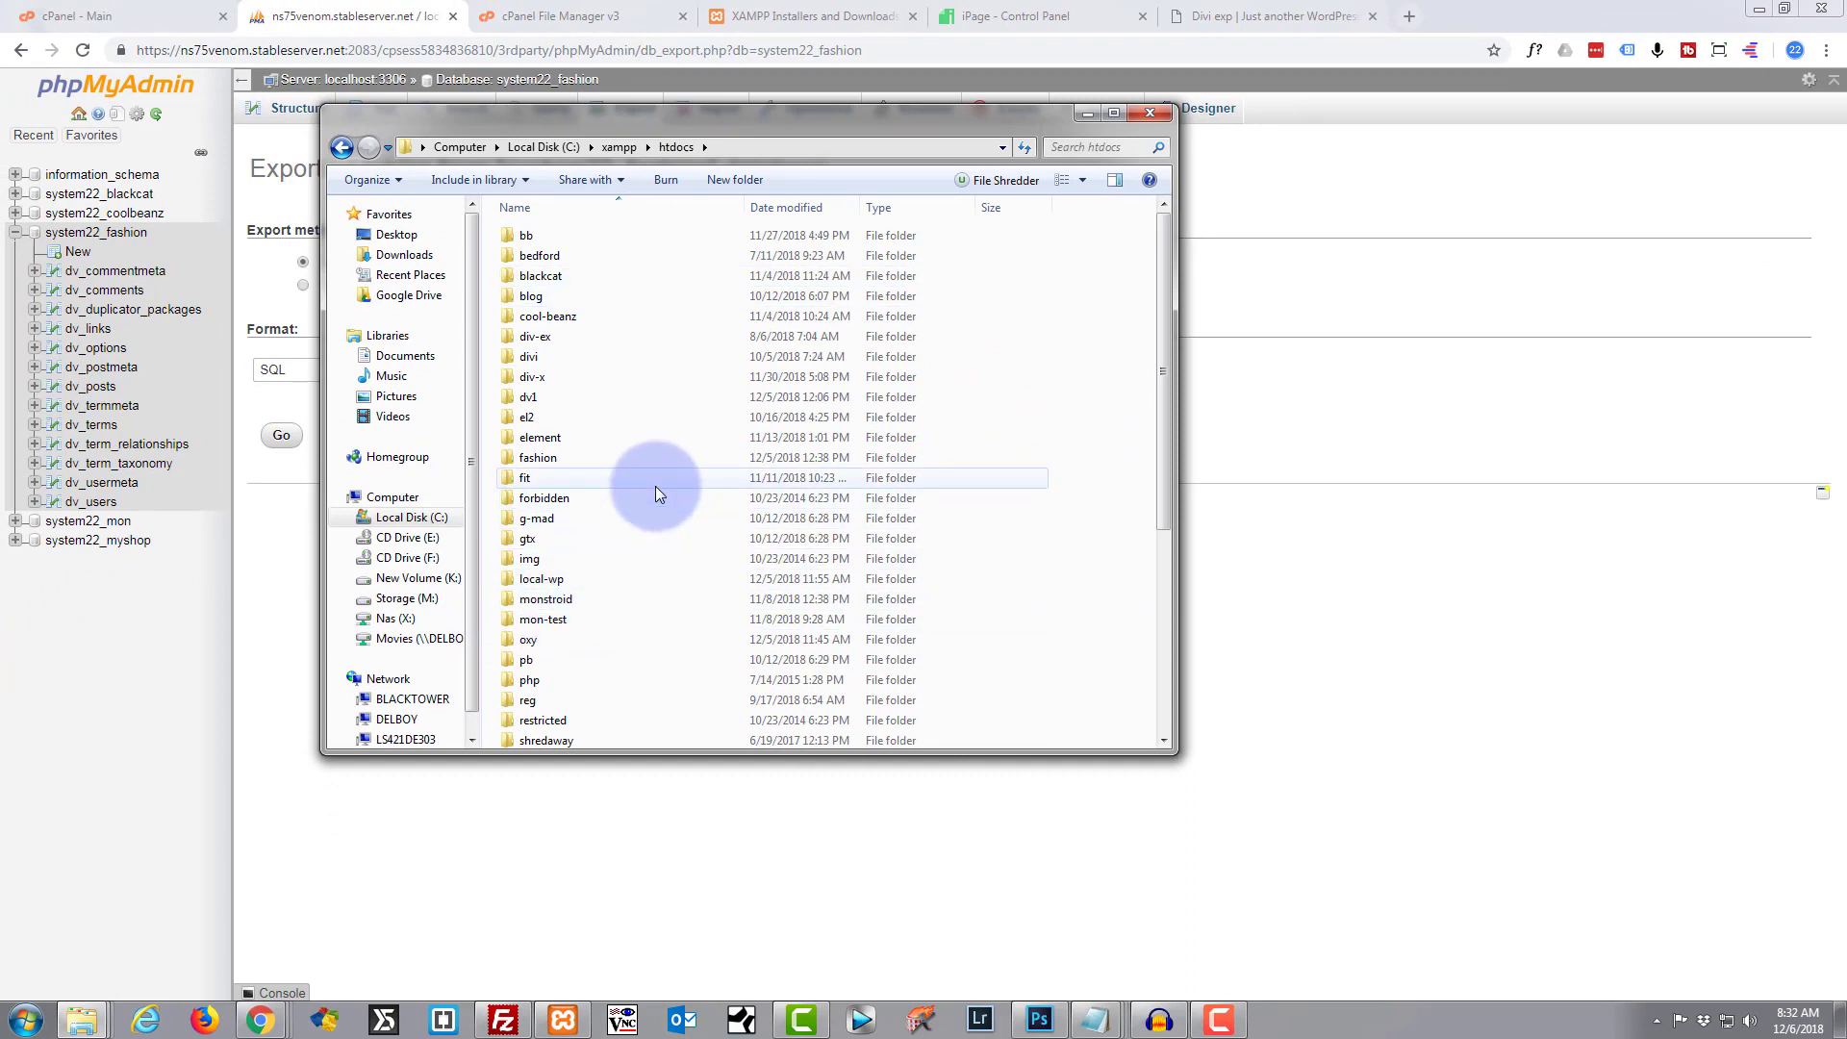
scroll(655, 487, down, 3)
scroll(652, 496, up, 3)
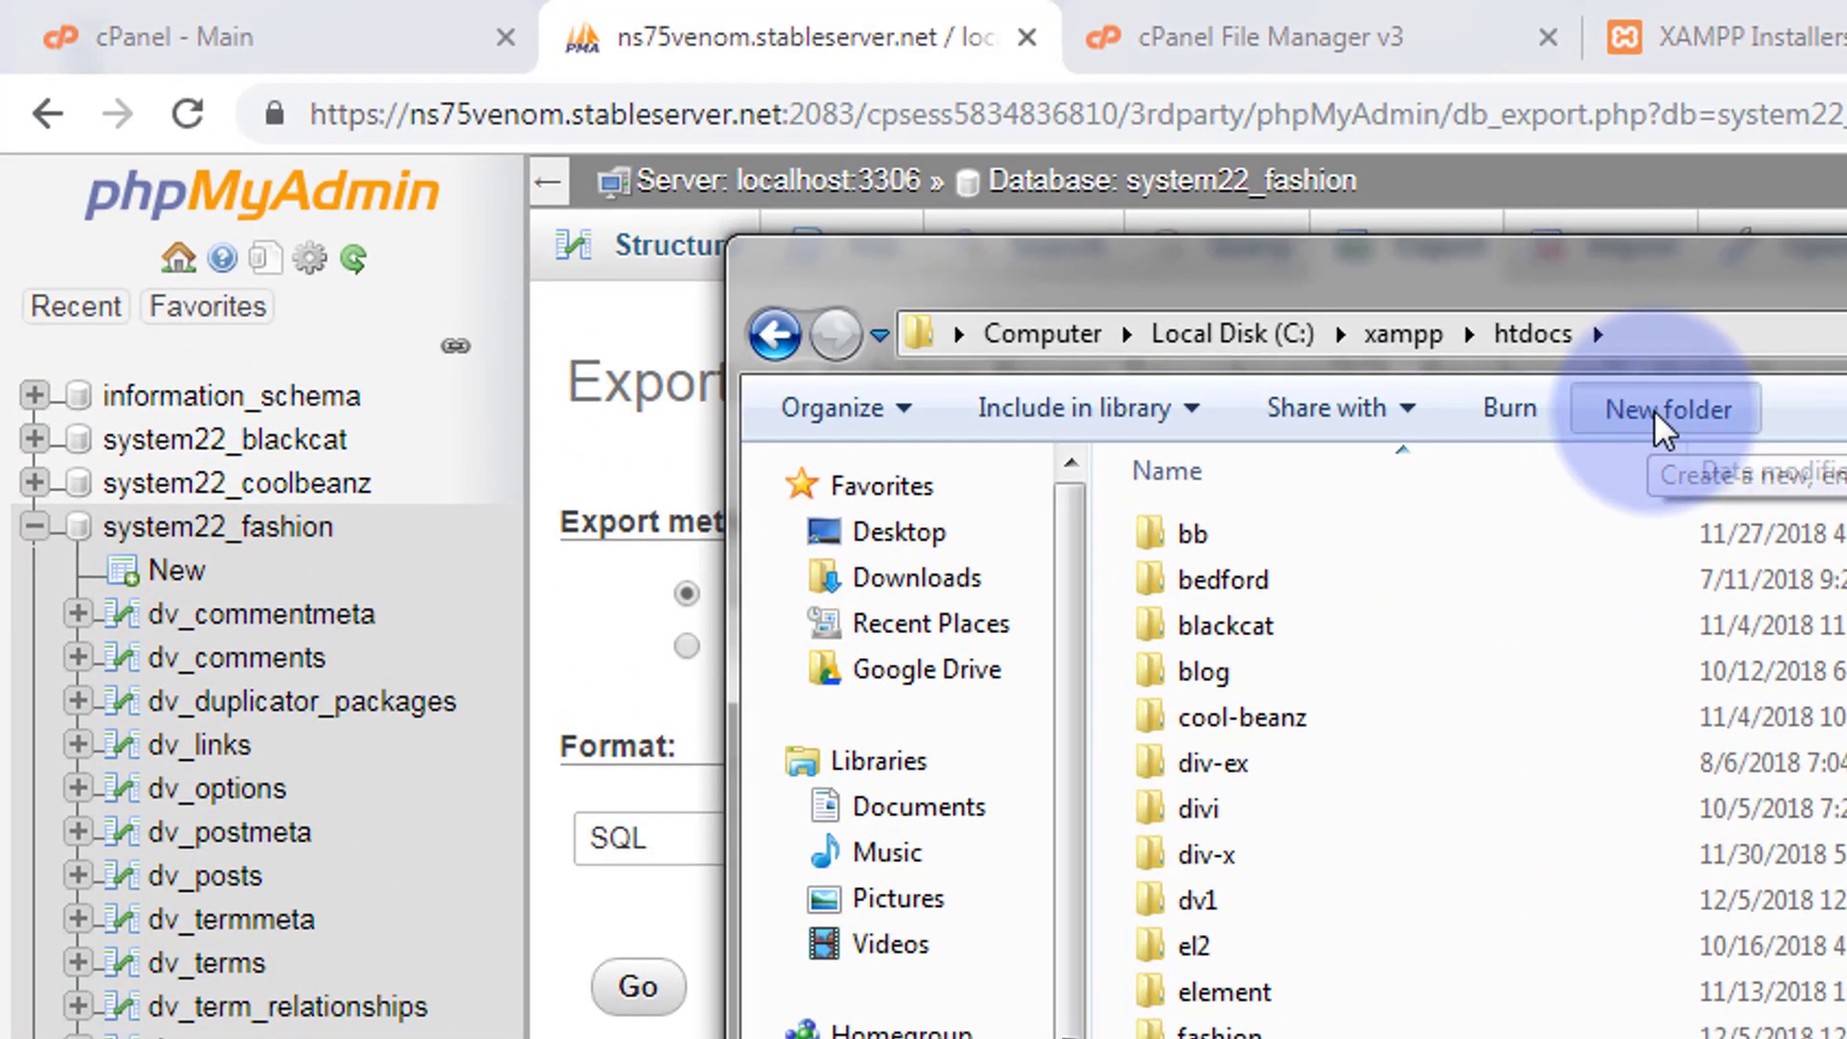
Step: Create a new folder named f1 in htdocs and open it
click(1654, 410)
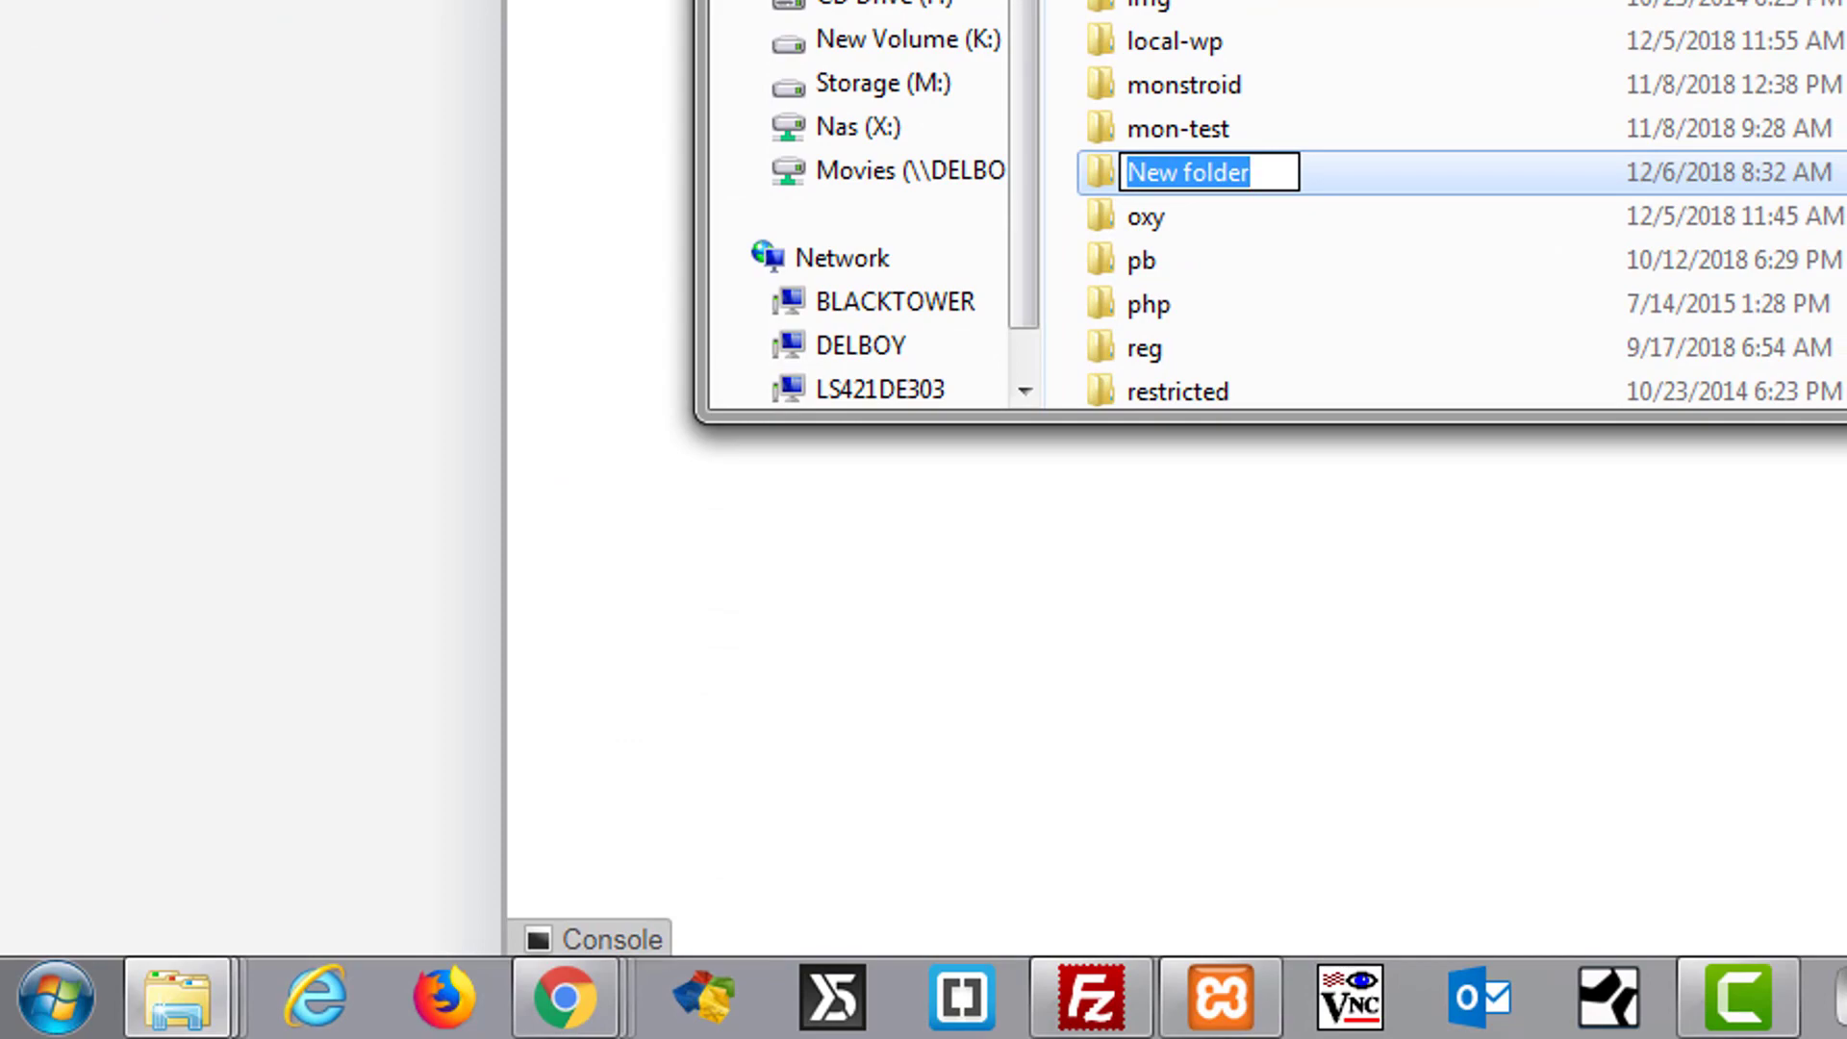
text(f)
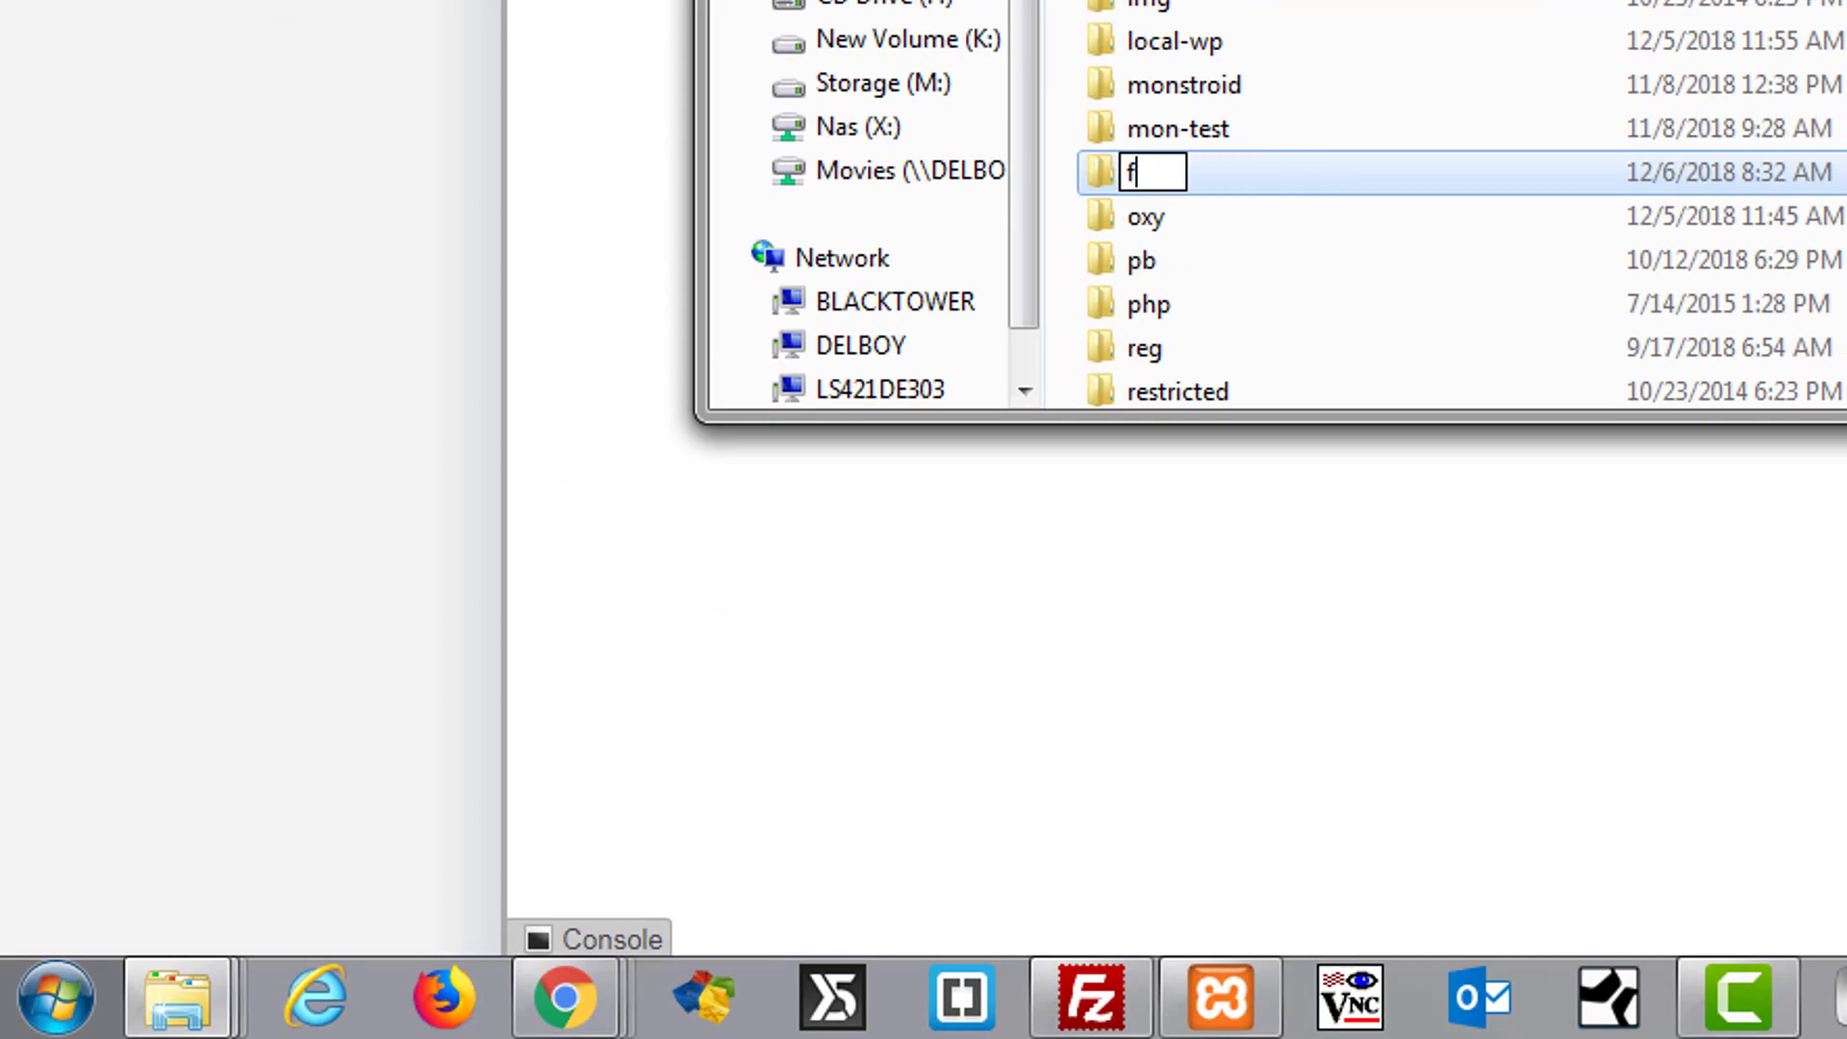
text(1)
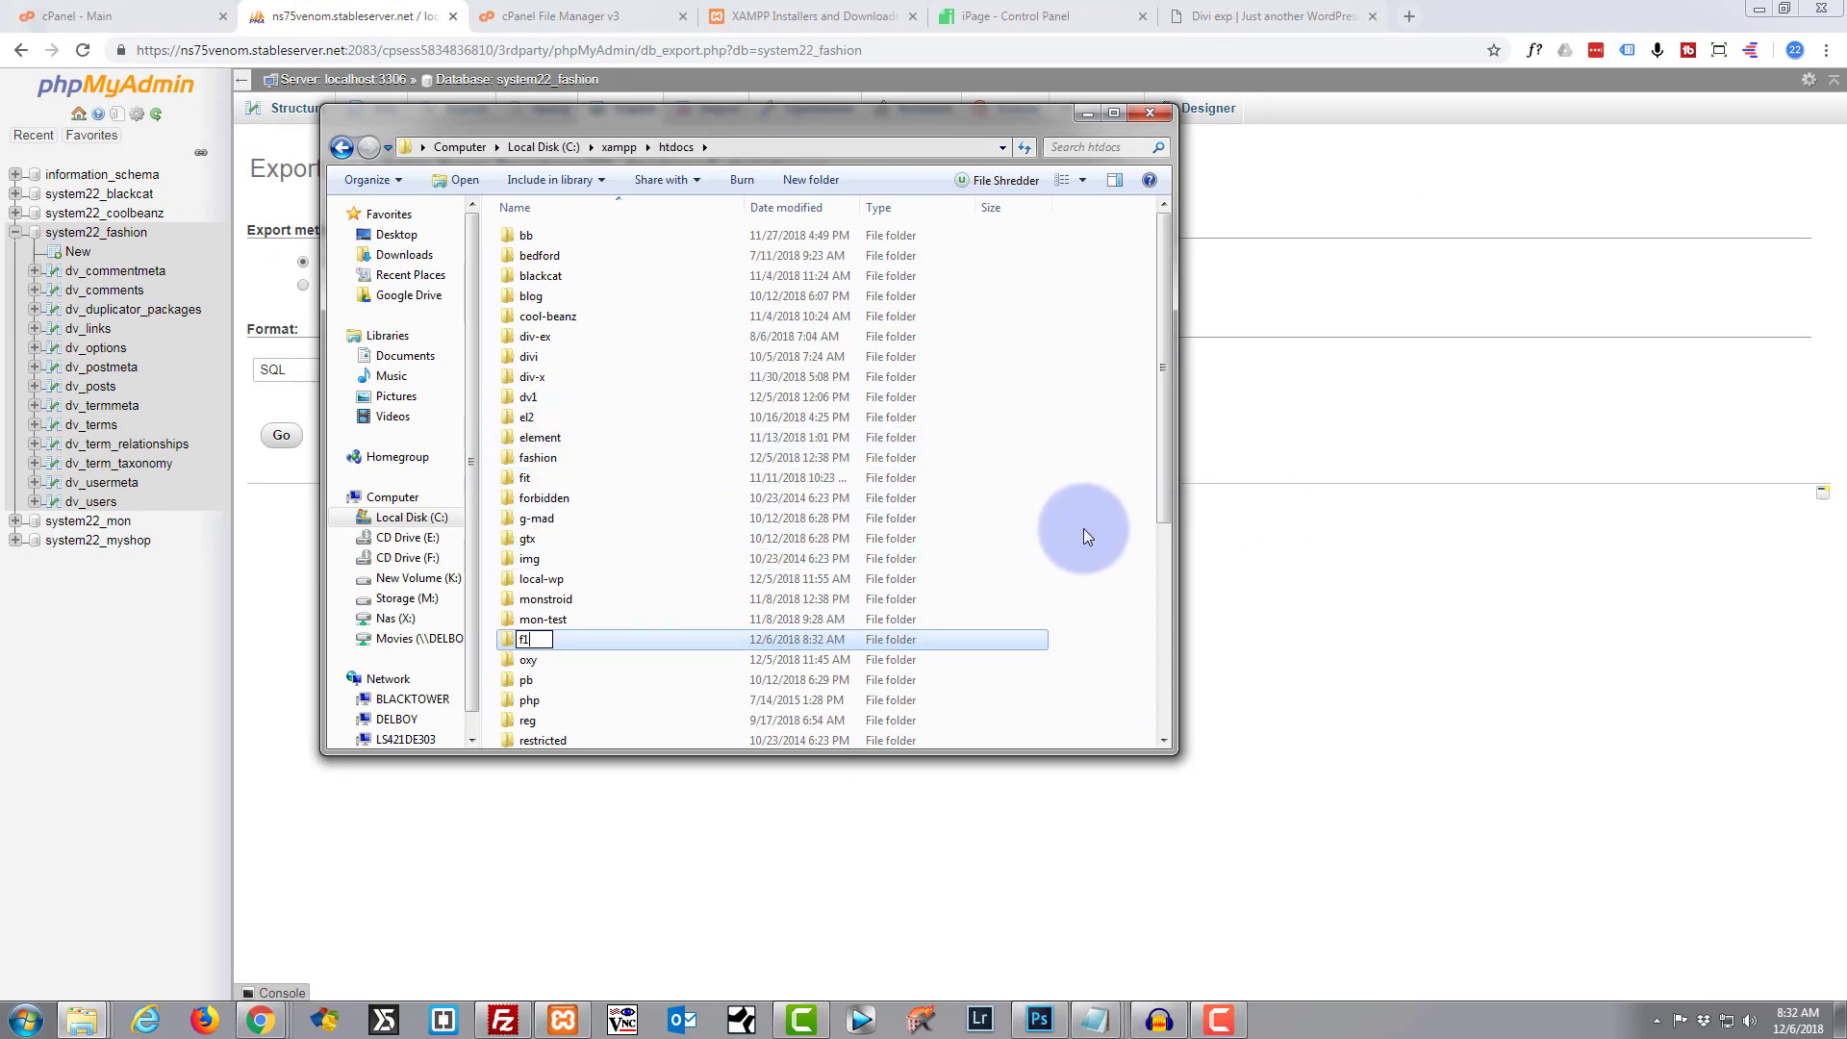
key(Return)
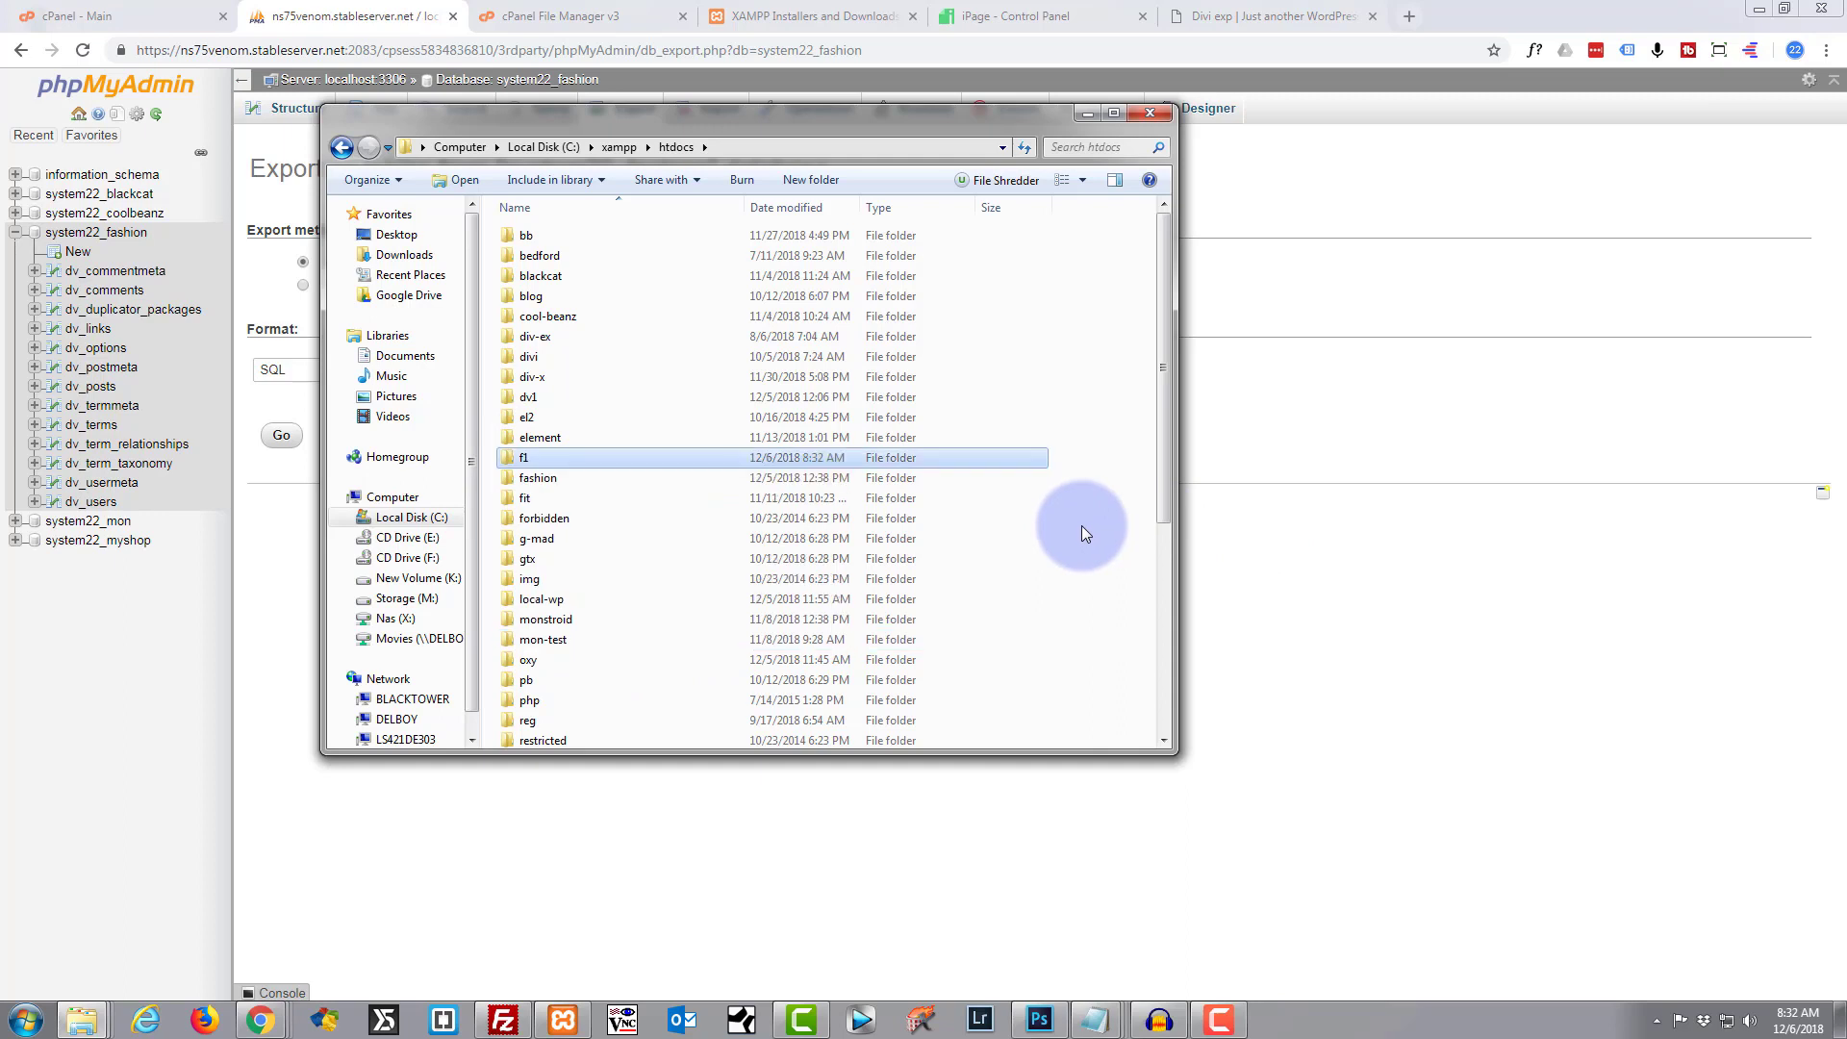
double_click(509, 460)
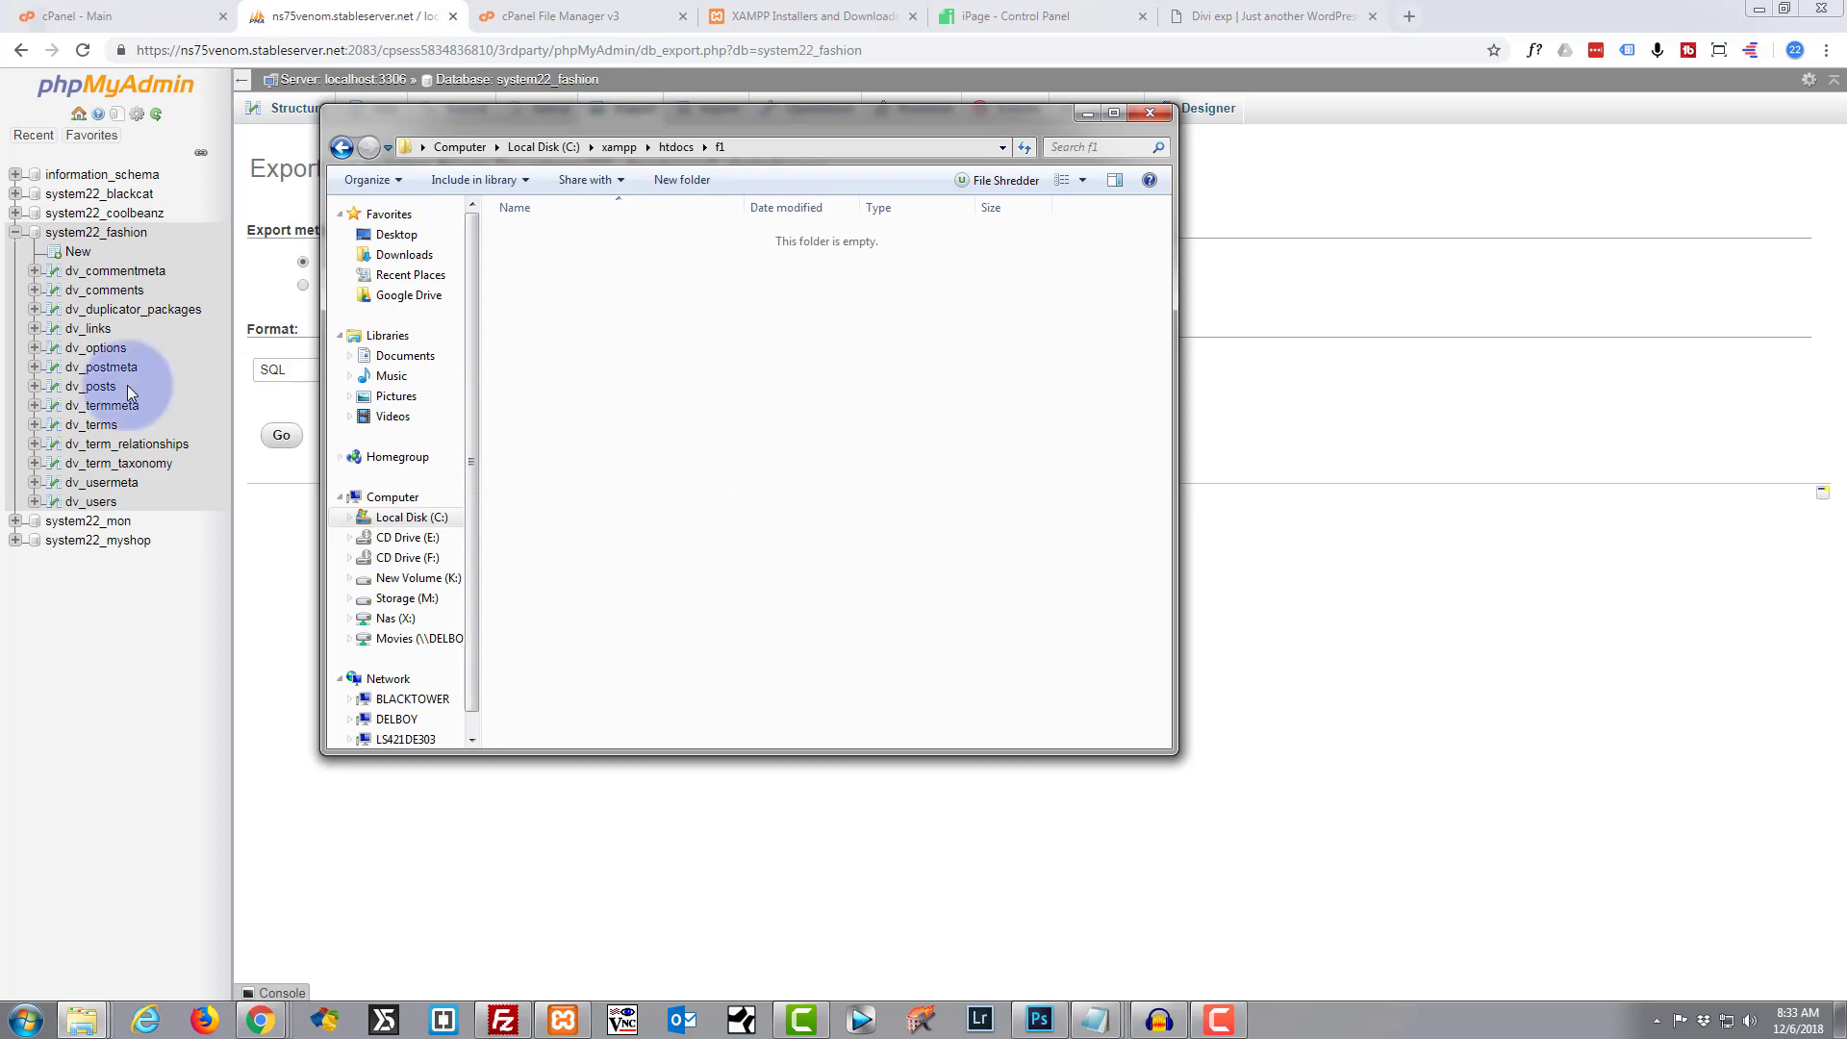
Step: Move the wp-admin archive from Downloads\123 into the f1 folder
click(82, 1020)
drag(646, 193, 1453, 304)
click(1166, 424)
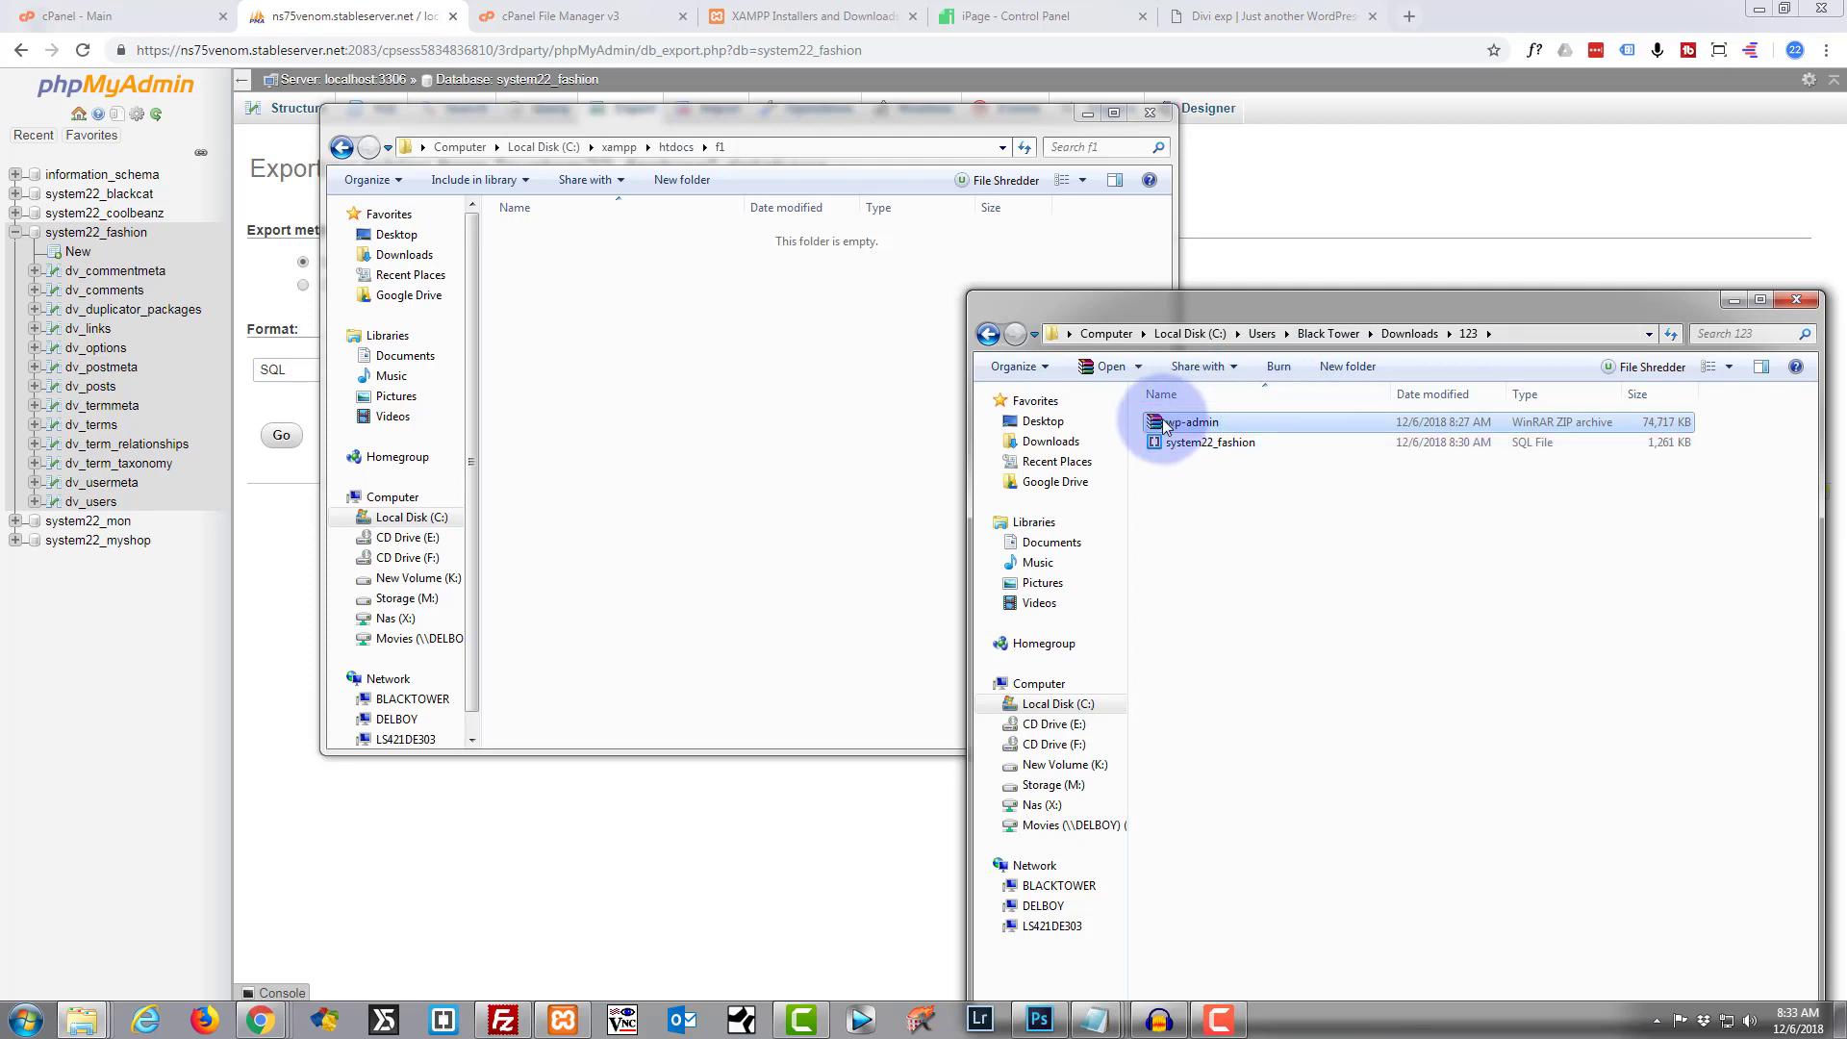
drag(1160, 429, 574, 313)
click(574, 314)
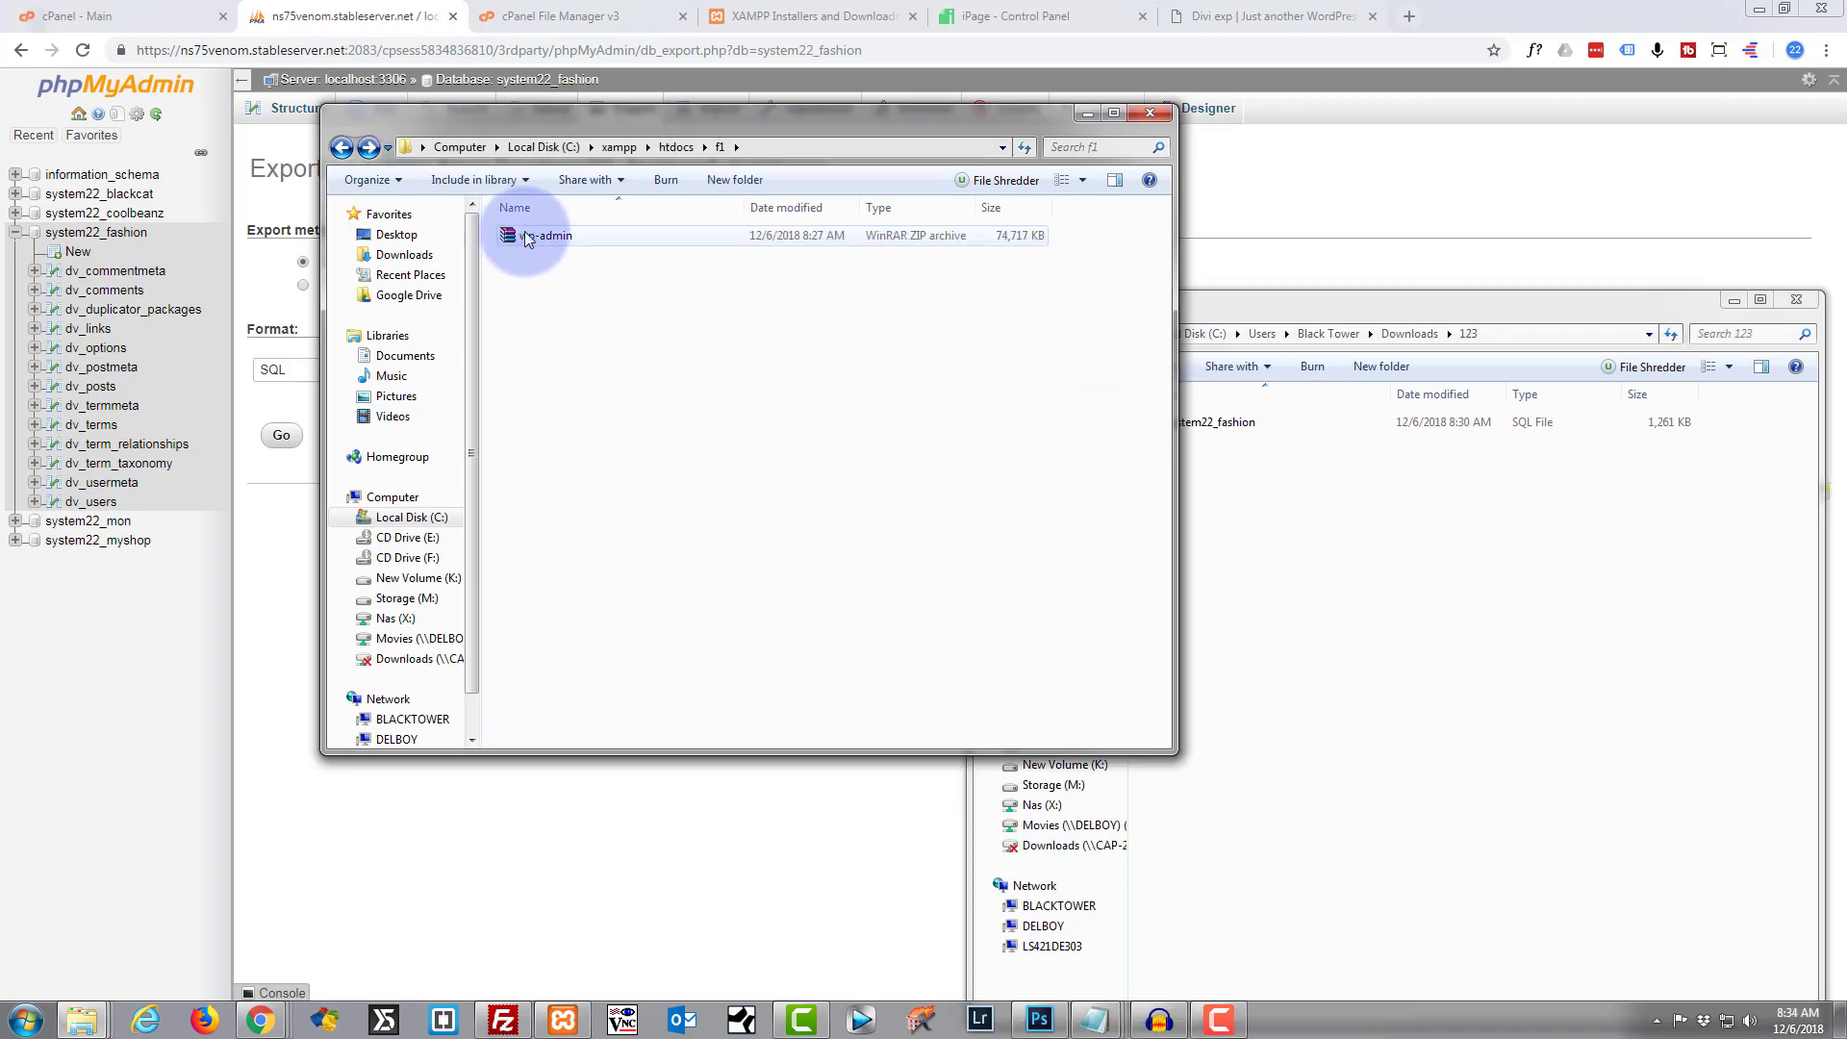
Step: Rename the wp-admin archive to wp-admin2
right_click(533, 234)
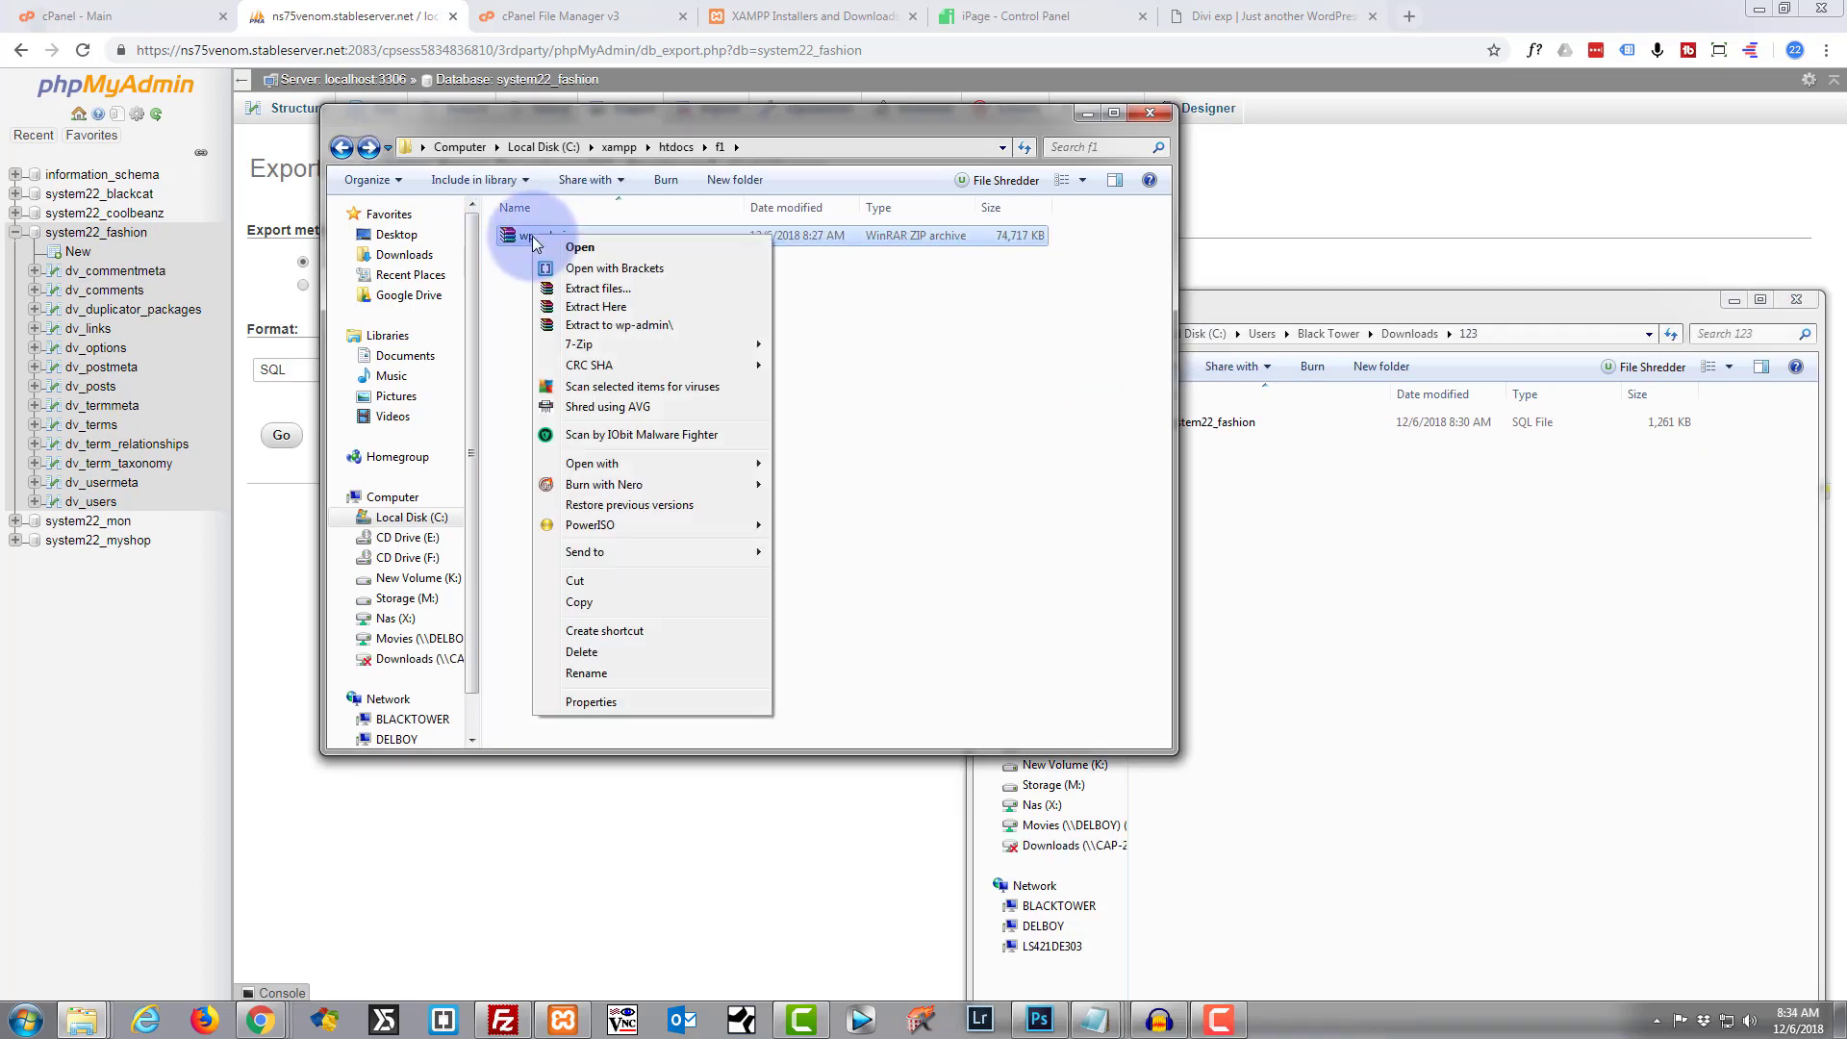
click(513, 380)
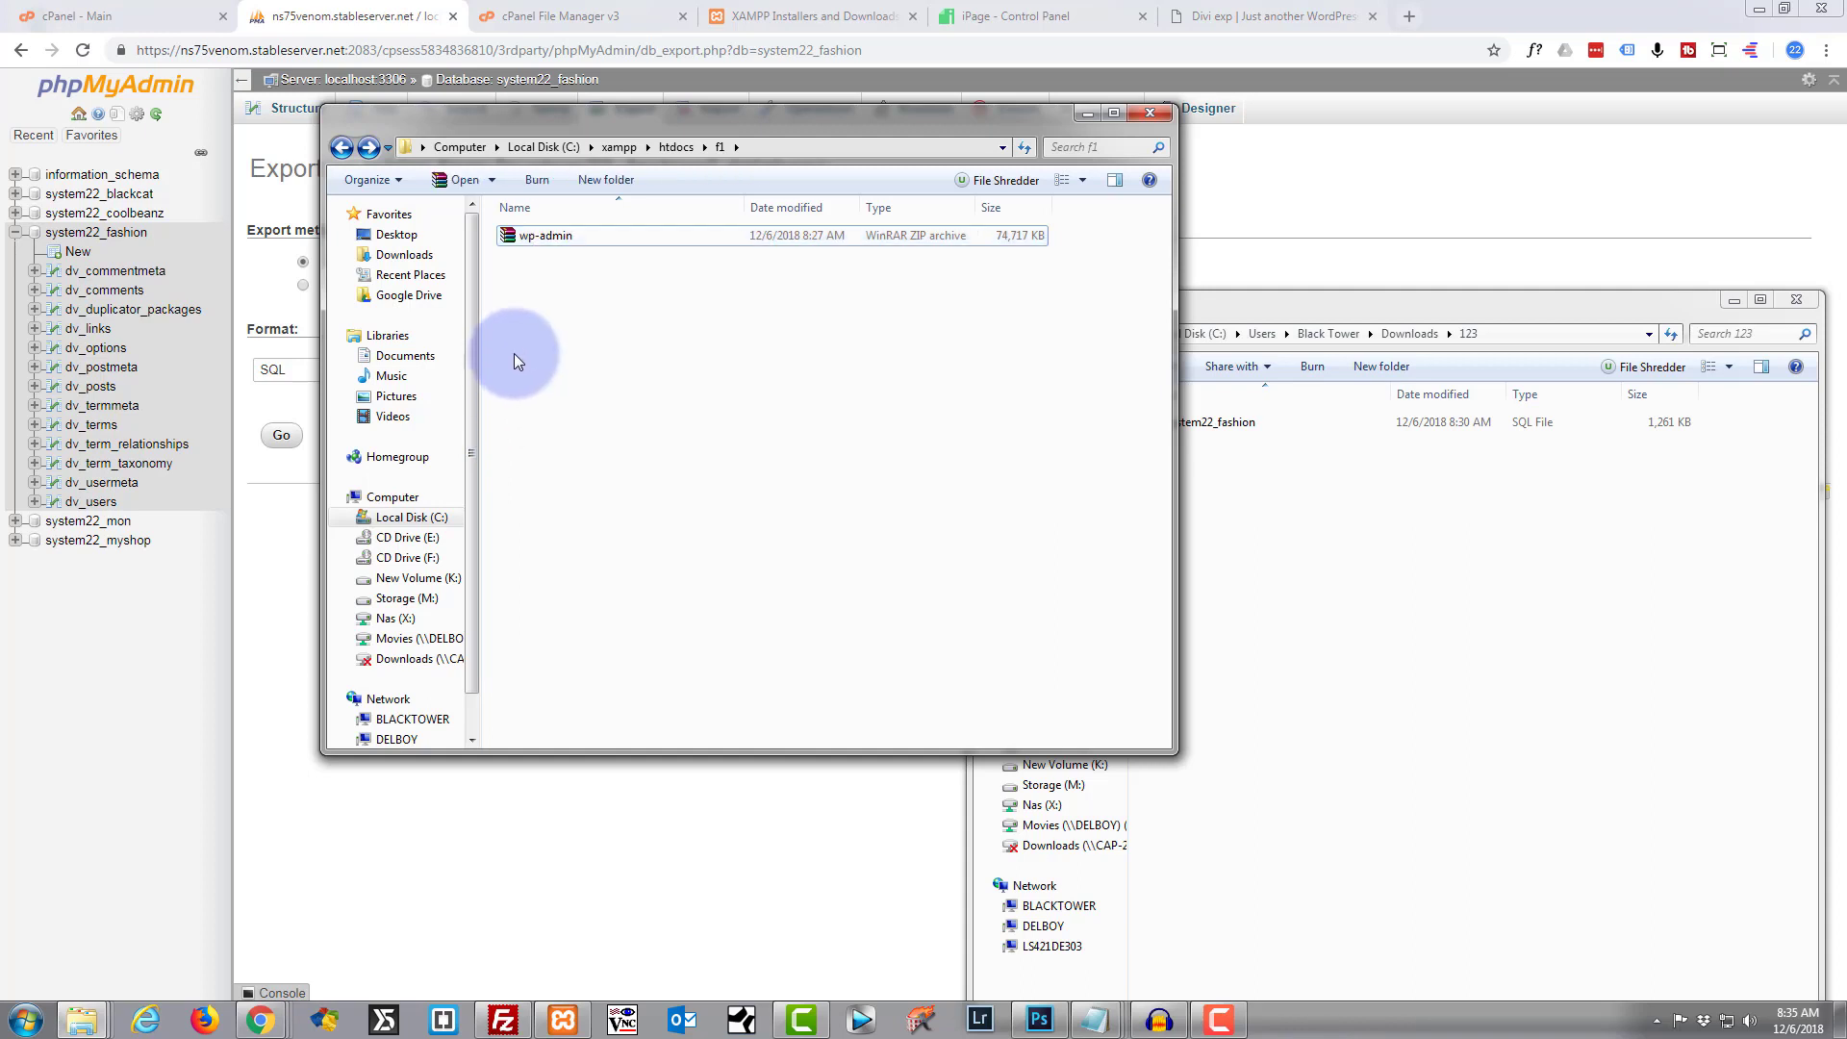
right_click(509, 239)
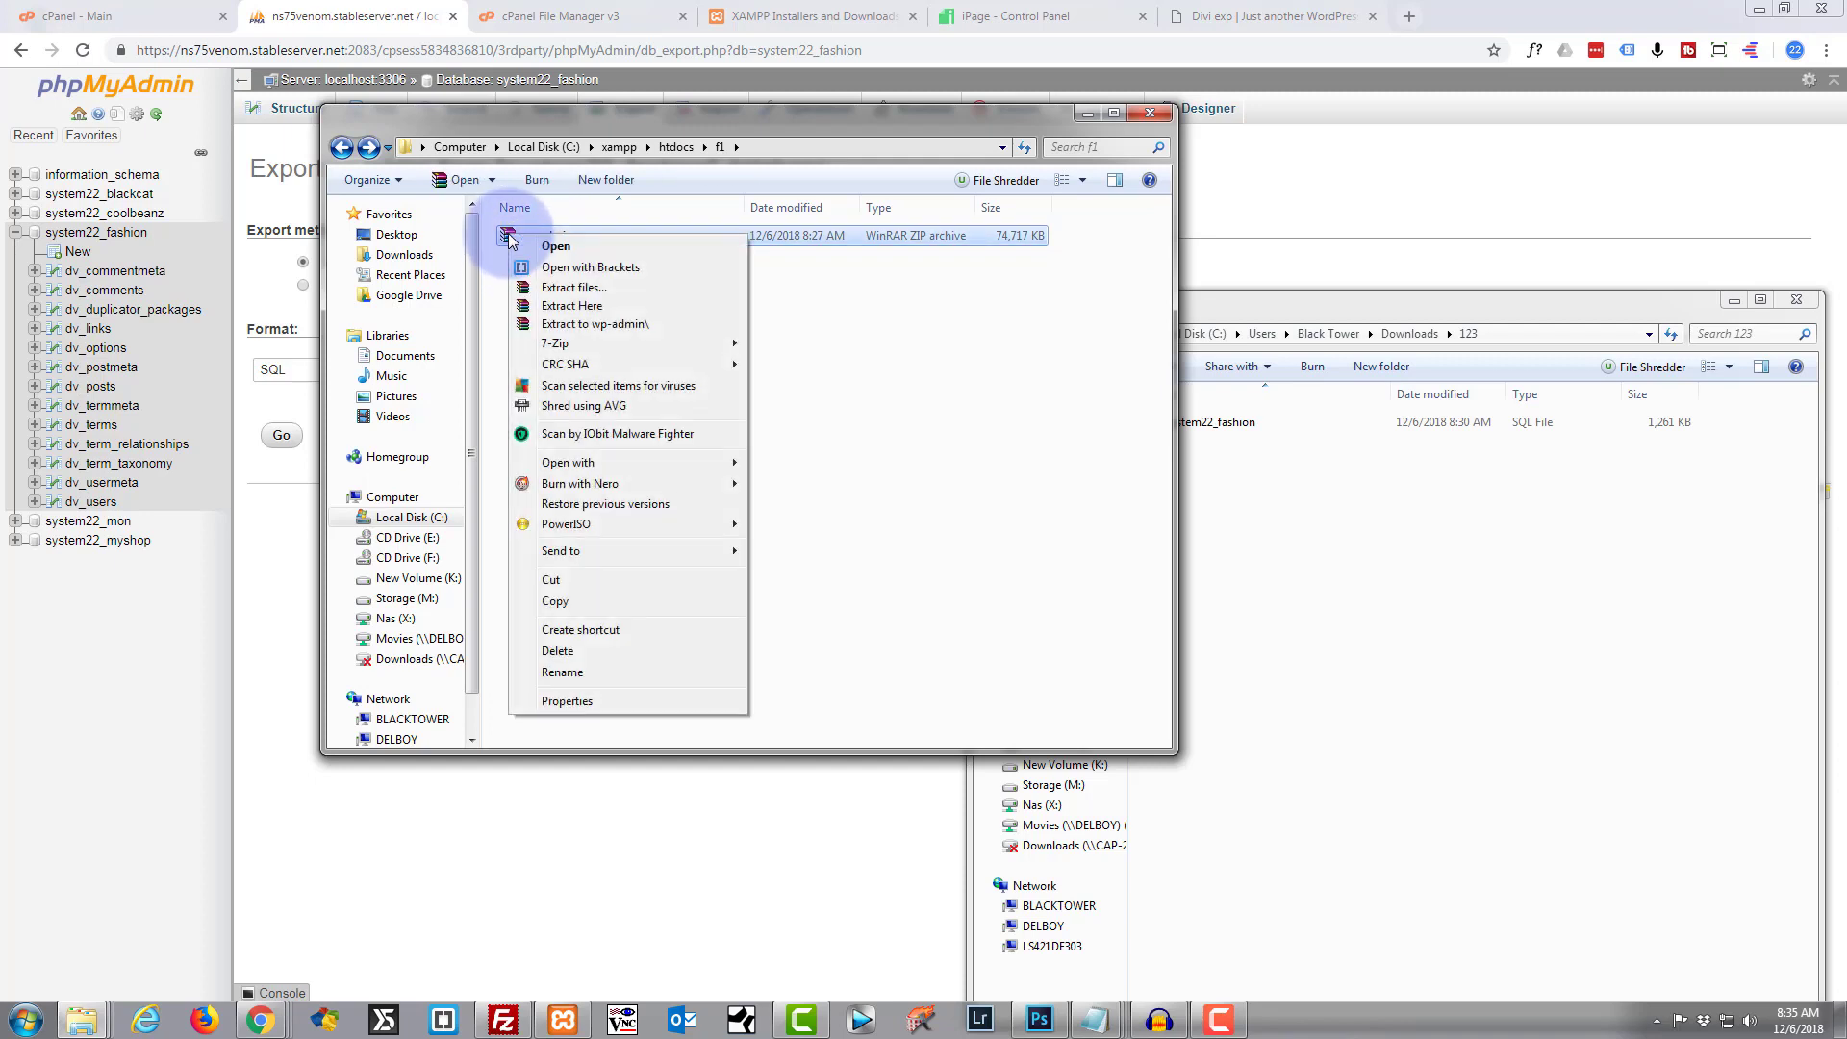
click(562, 672)
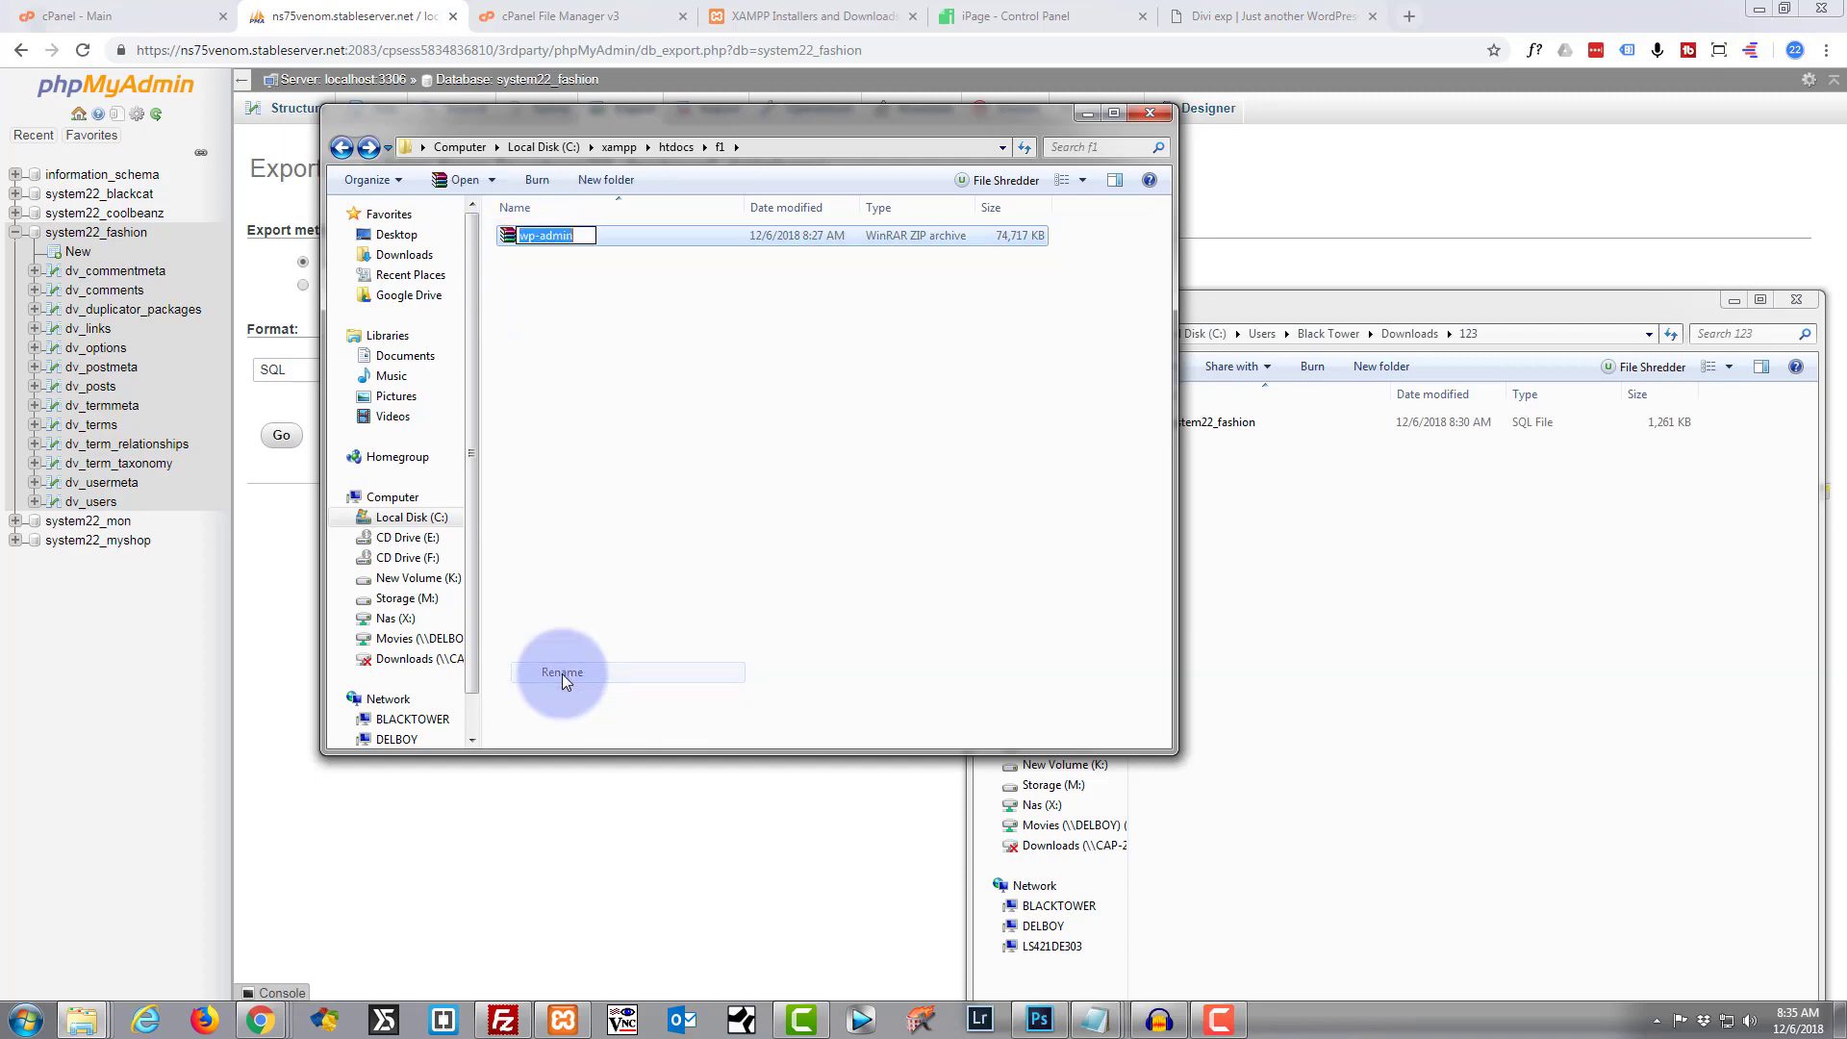
key(End)
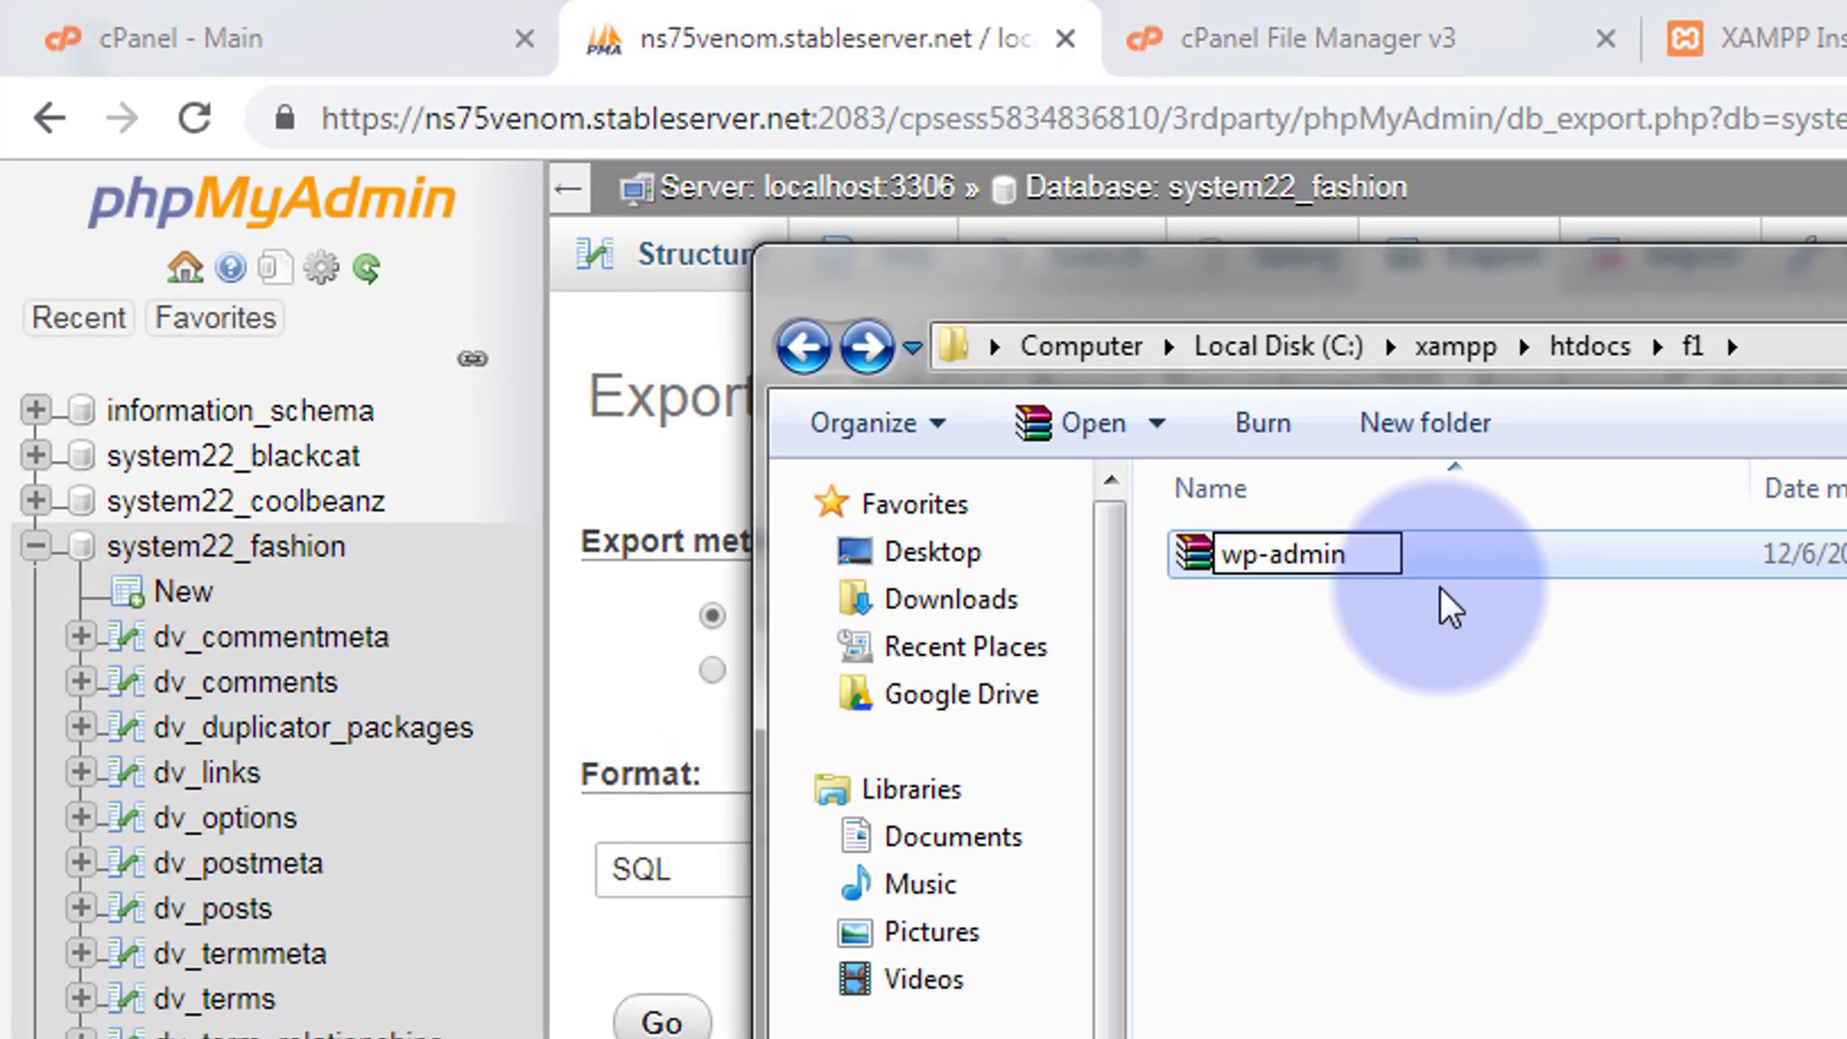
text(2)
click(1249, 599)
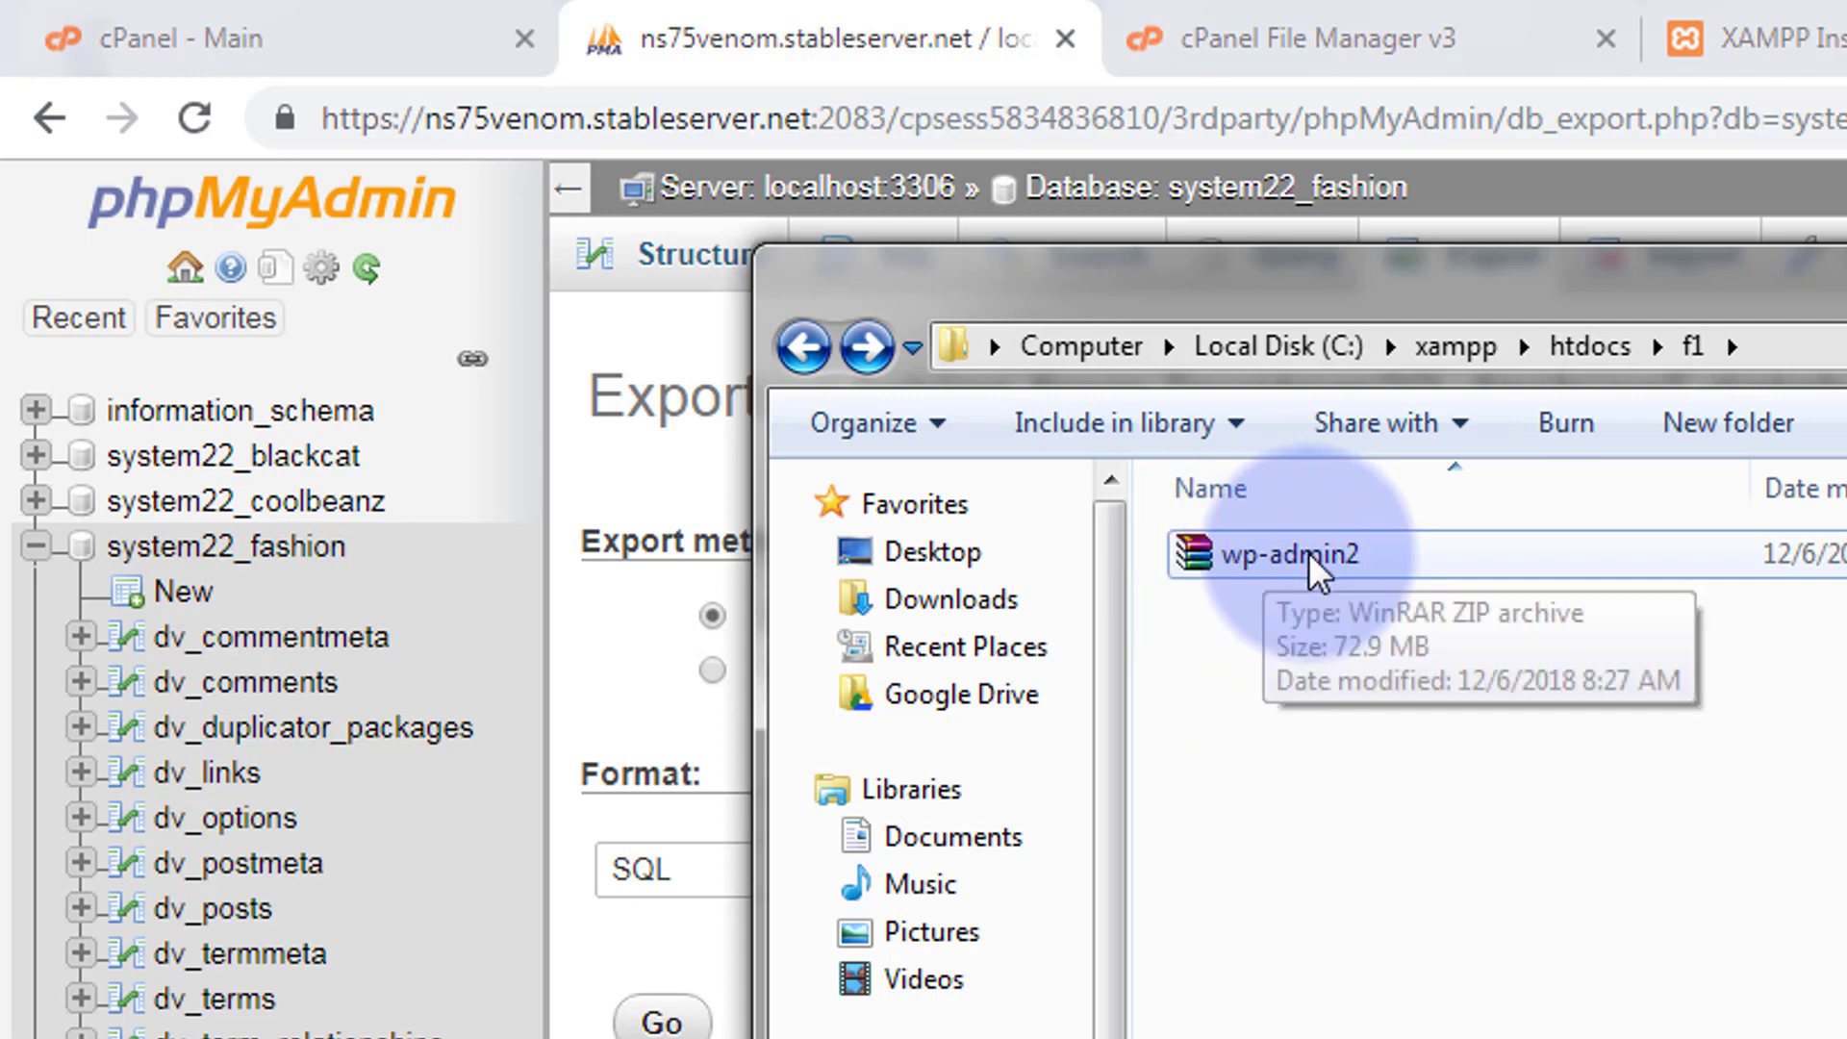
Step: Extract wp-admin2 directly into f1, then permanently delete the archive
right_click(1189, 548)
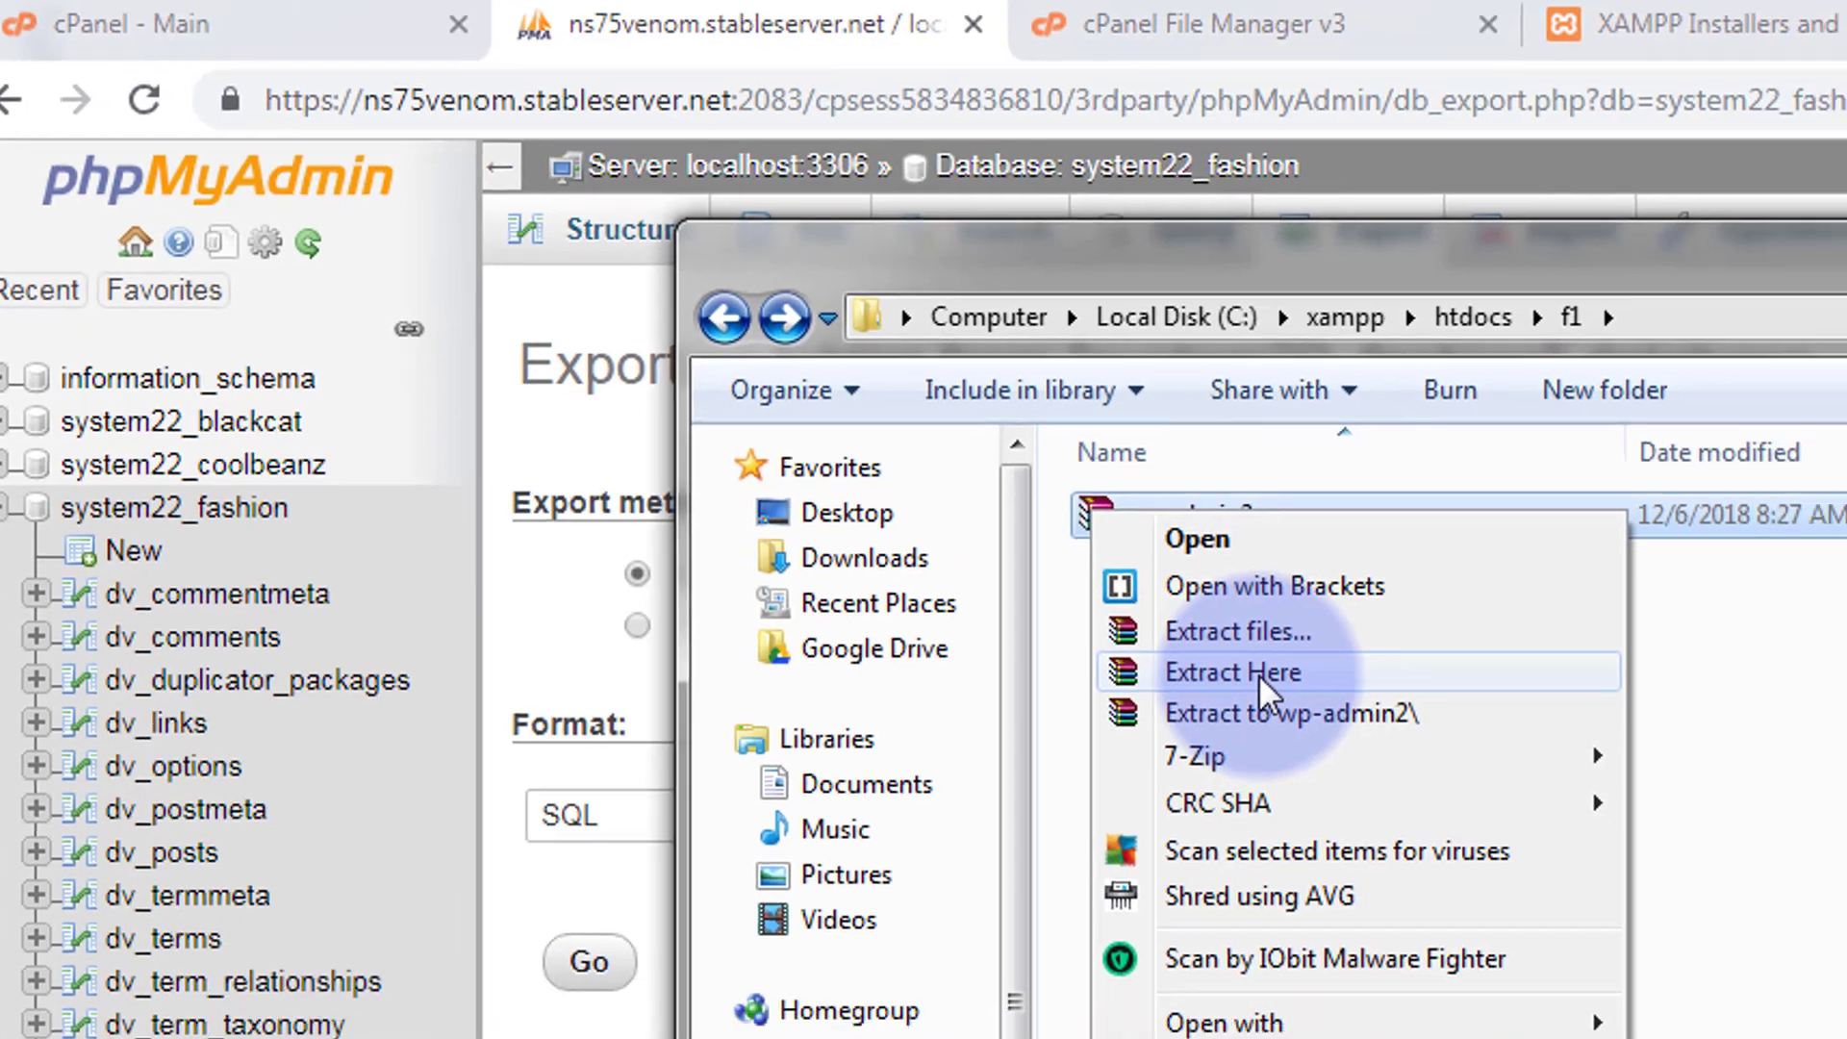
click(1265, 722)
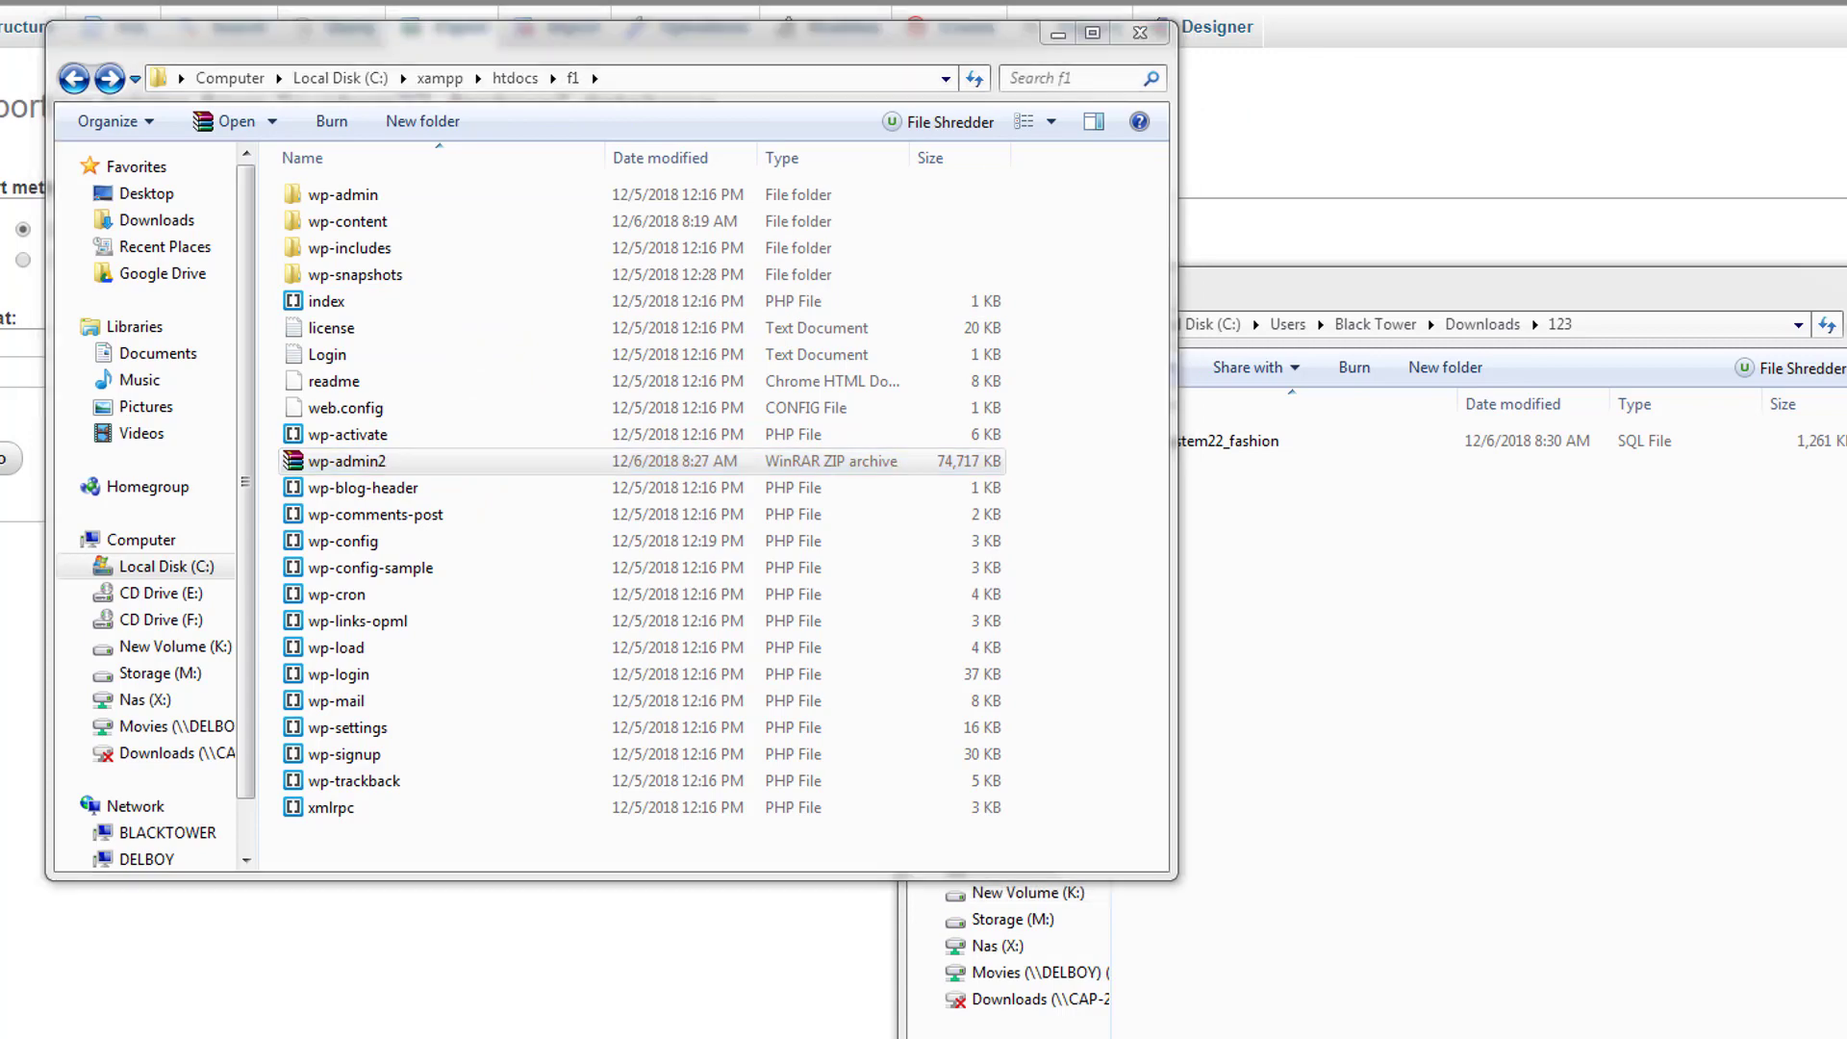
key(shift+Delete)
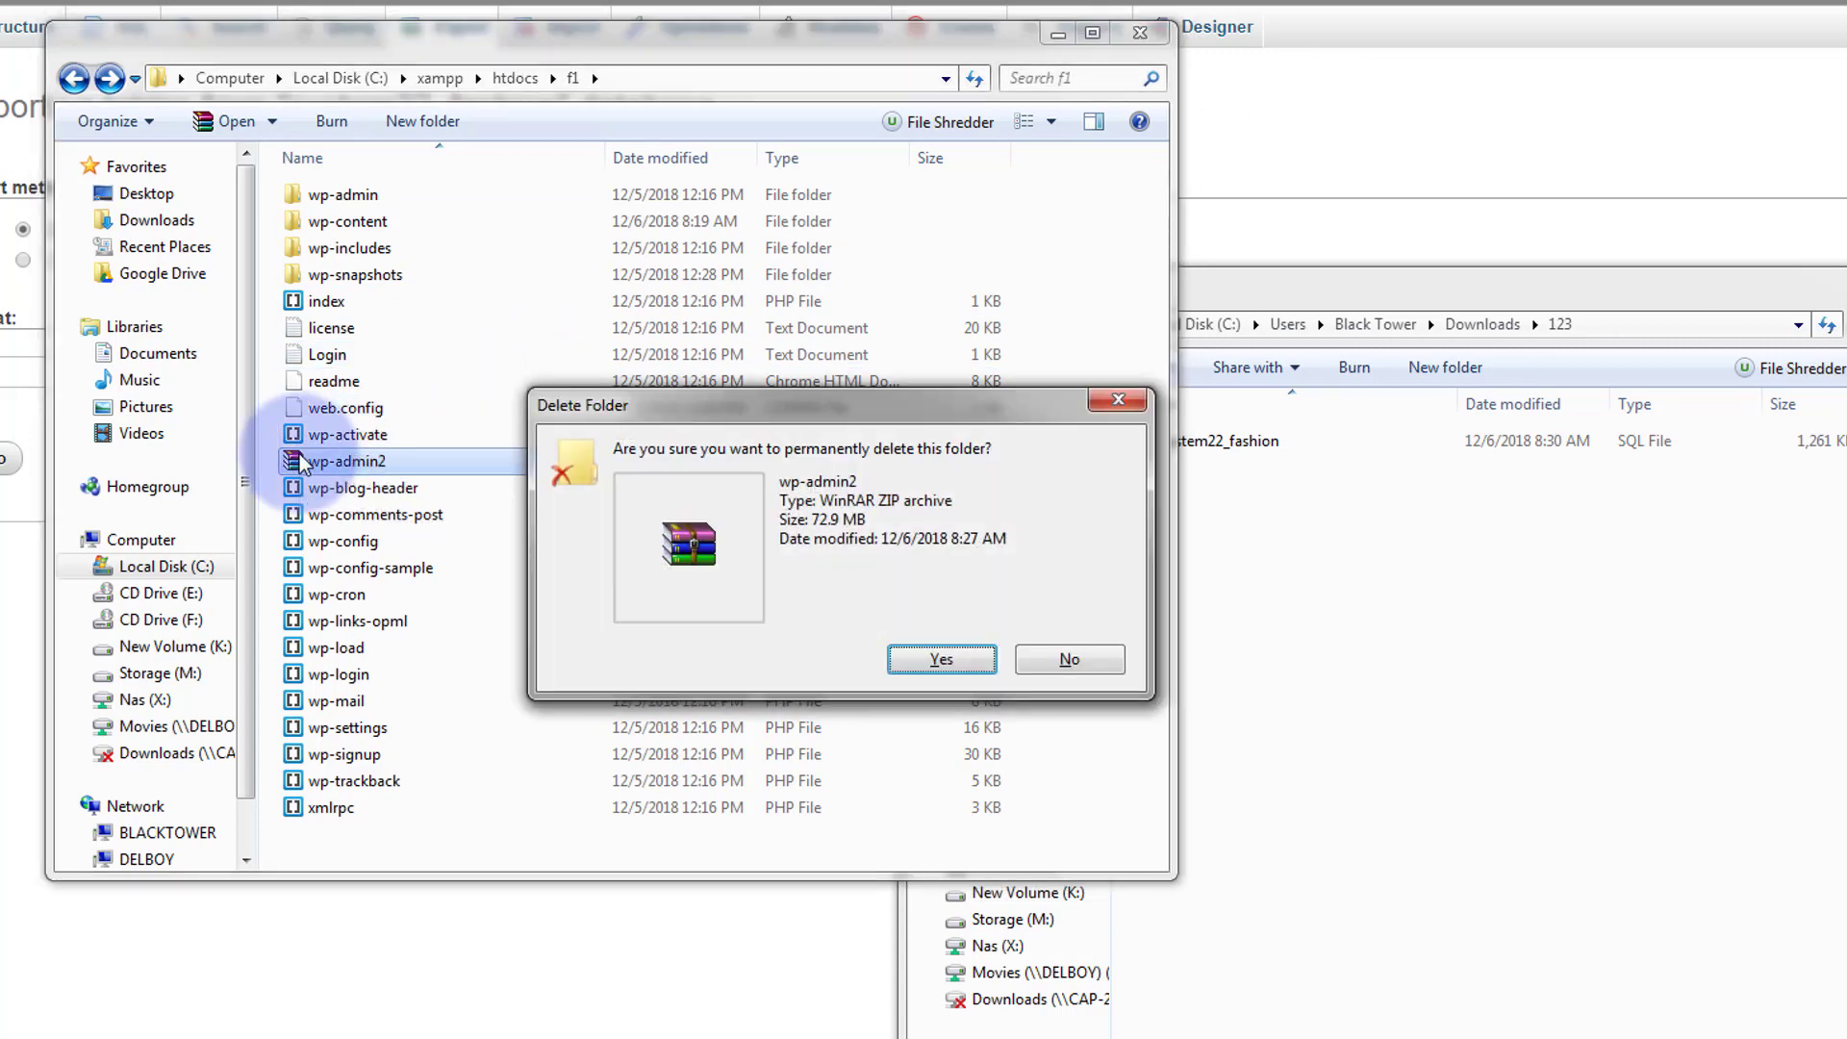
click(945, 662)
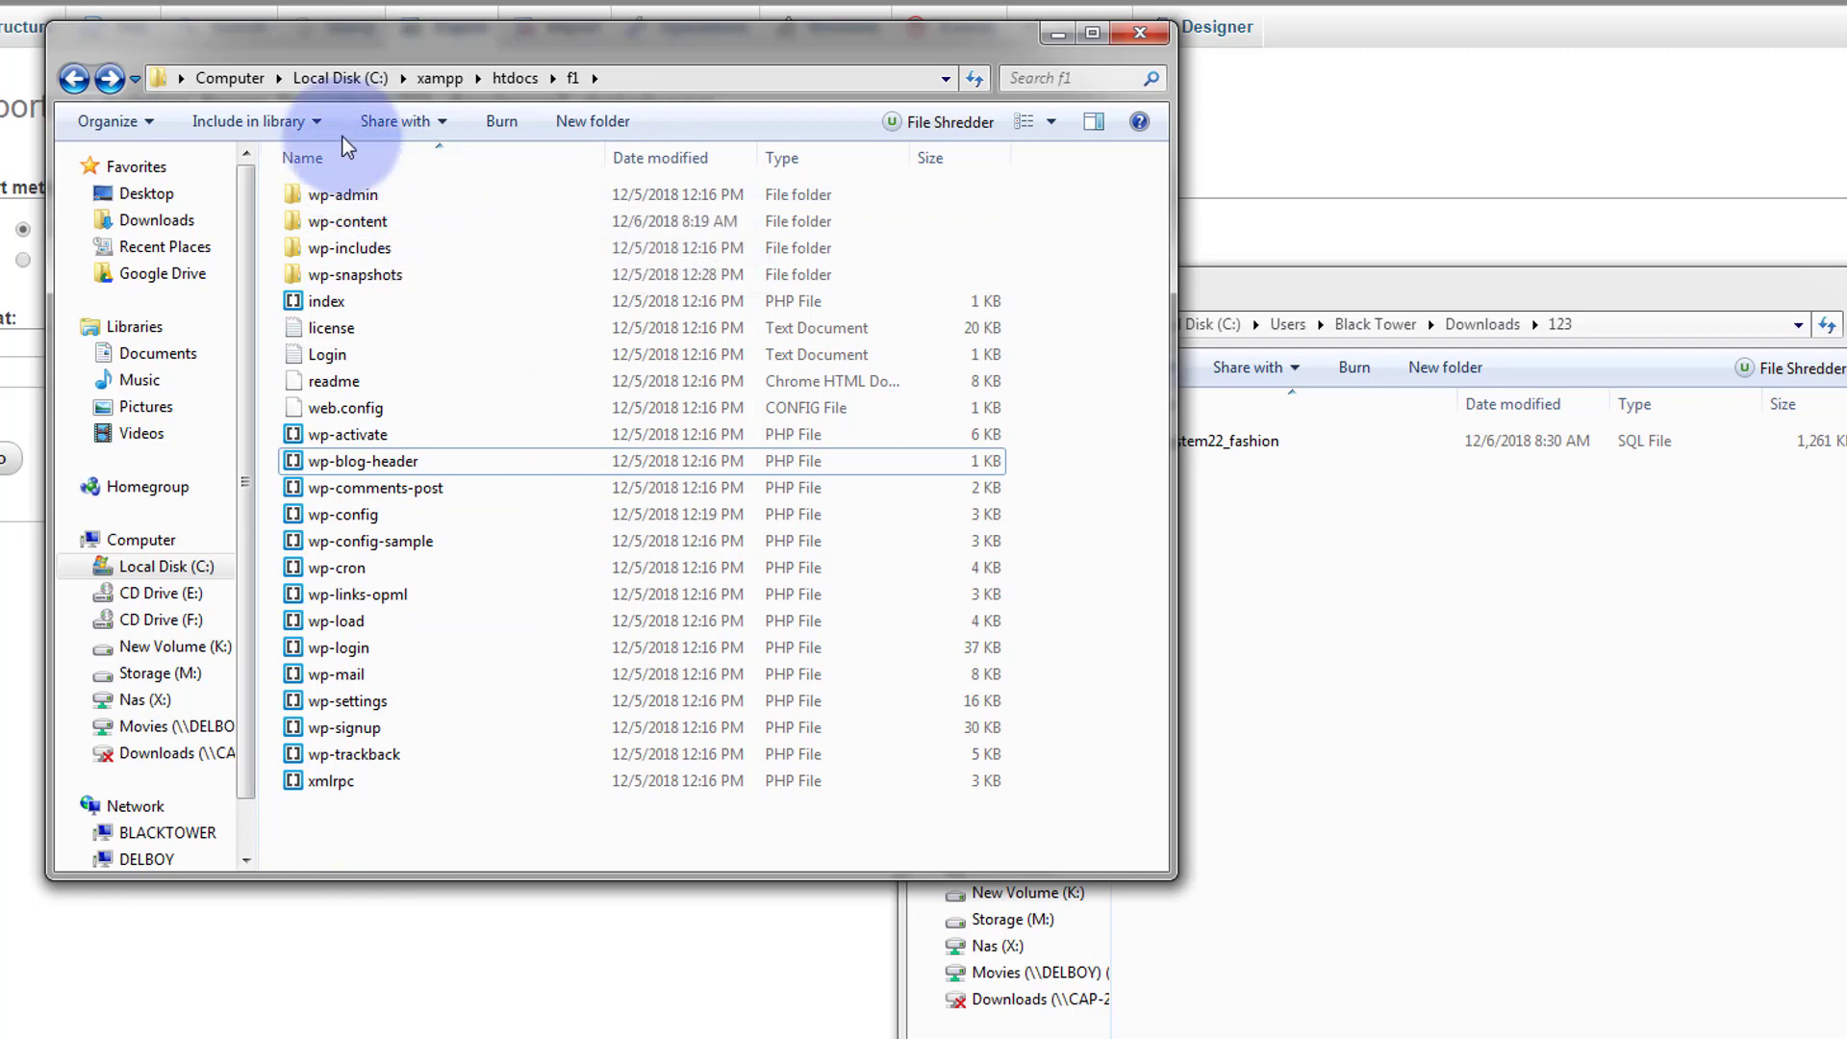
drag(614, 44, 0, 44)
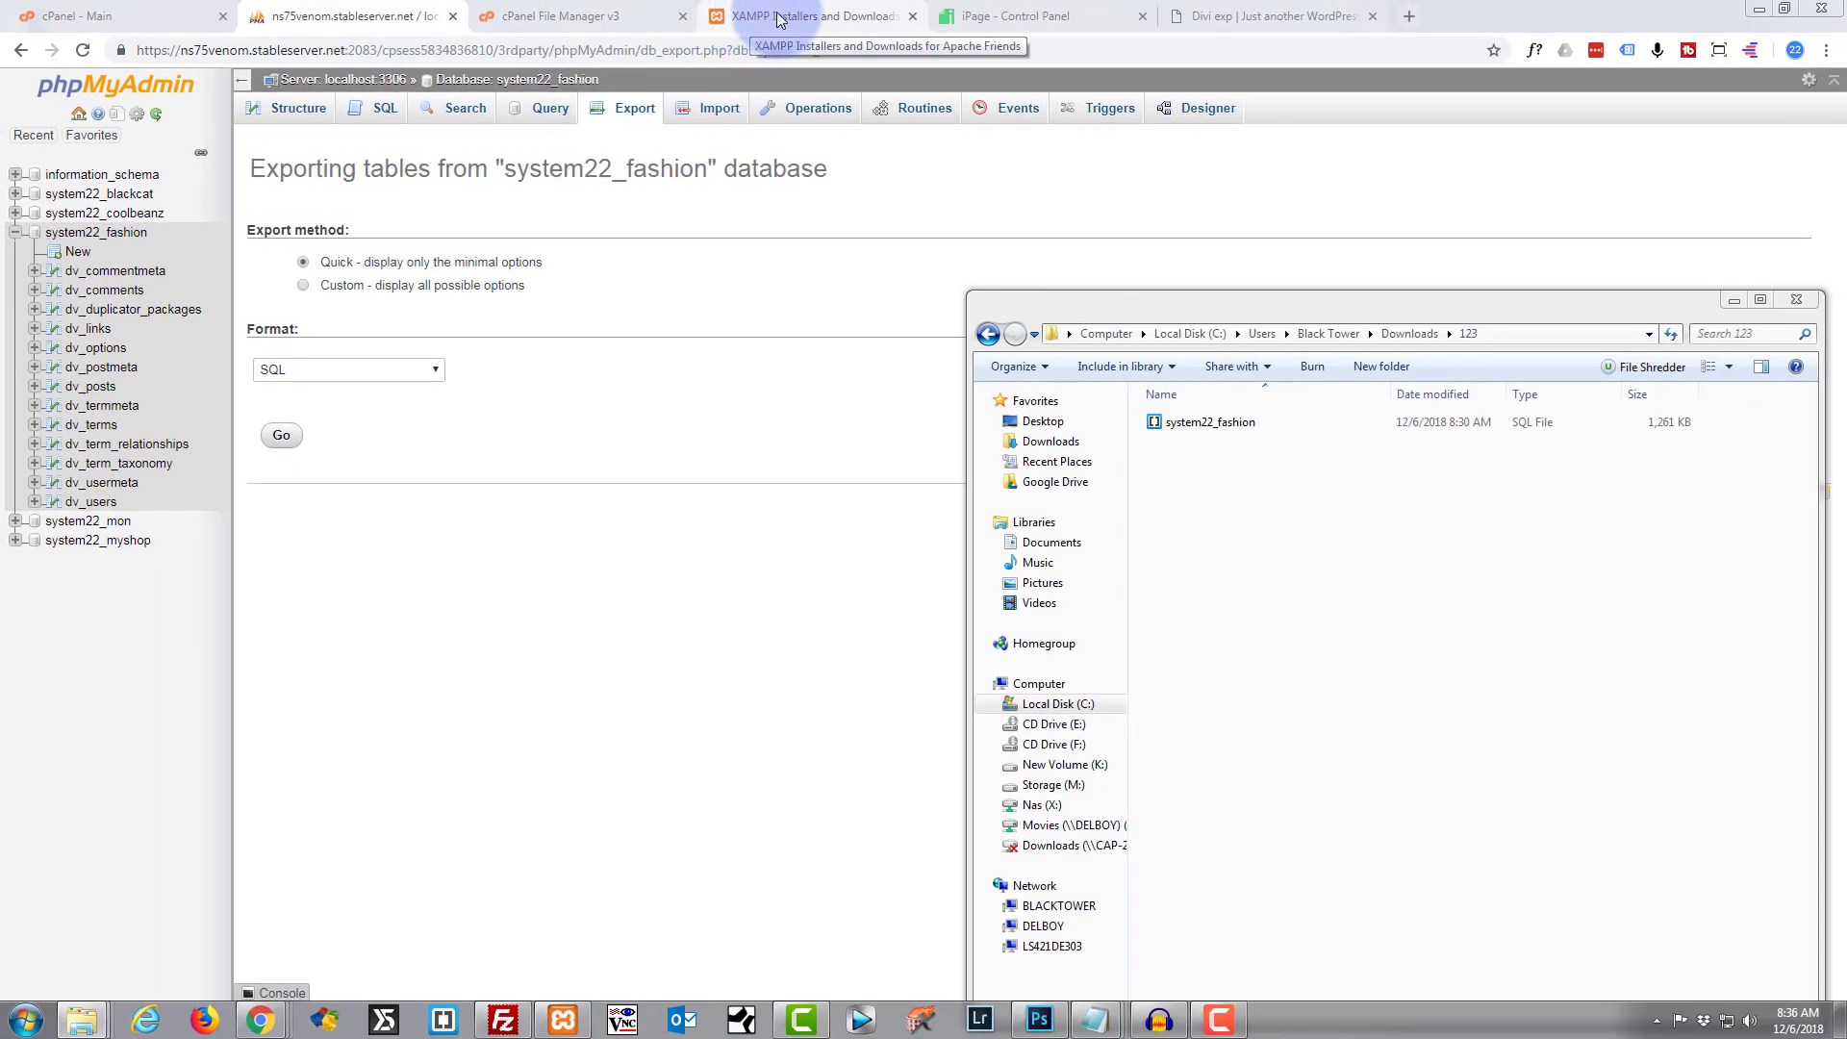
Step: Load localhost in a new tab to reach the XAMPP welcome page, then open phpMyAdmin
click(782, 16)
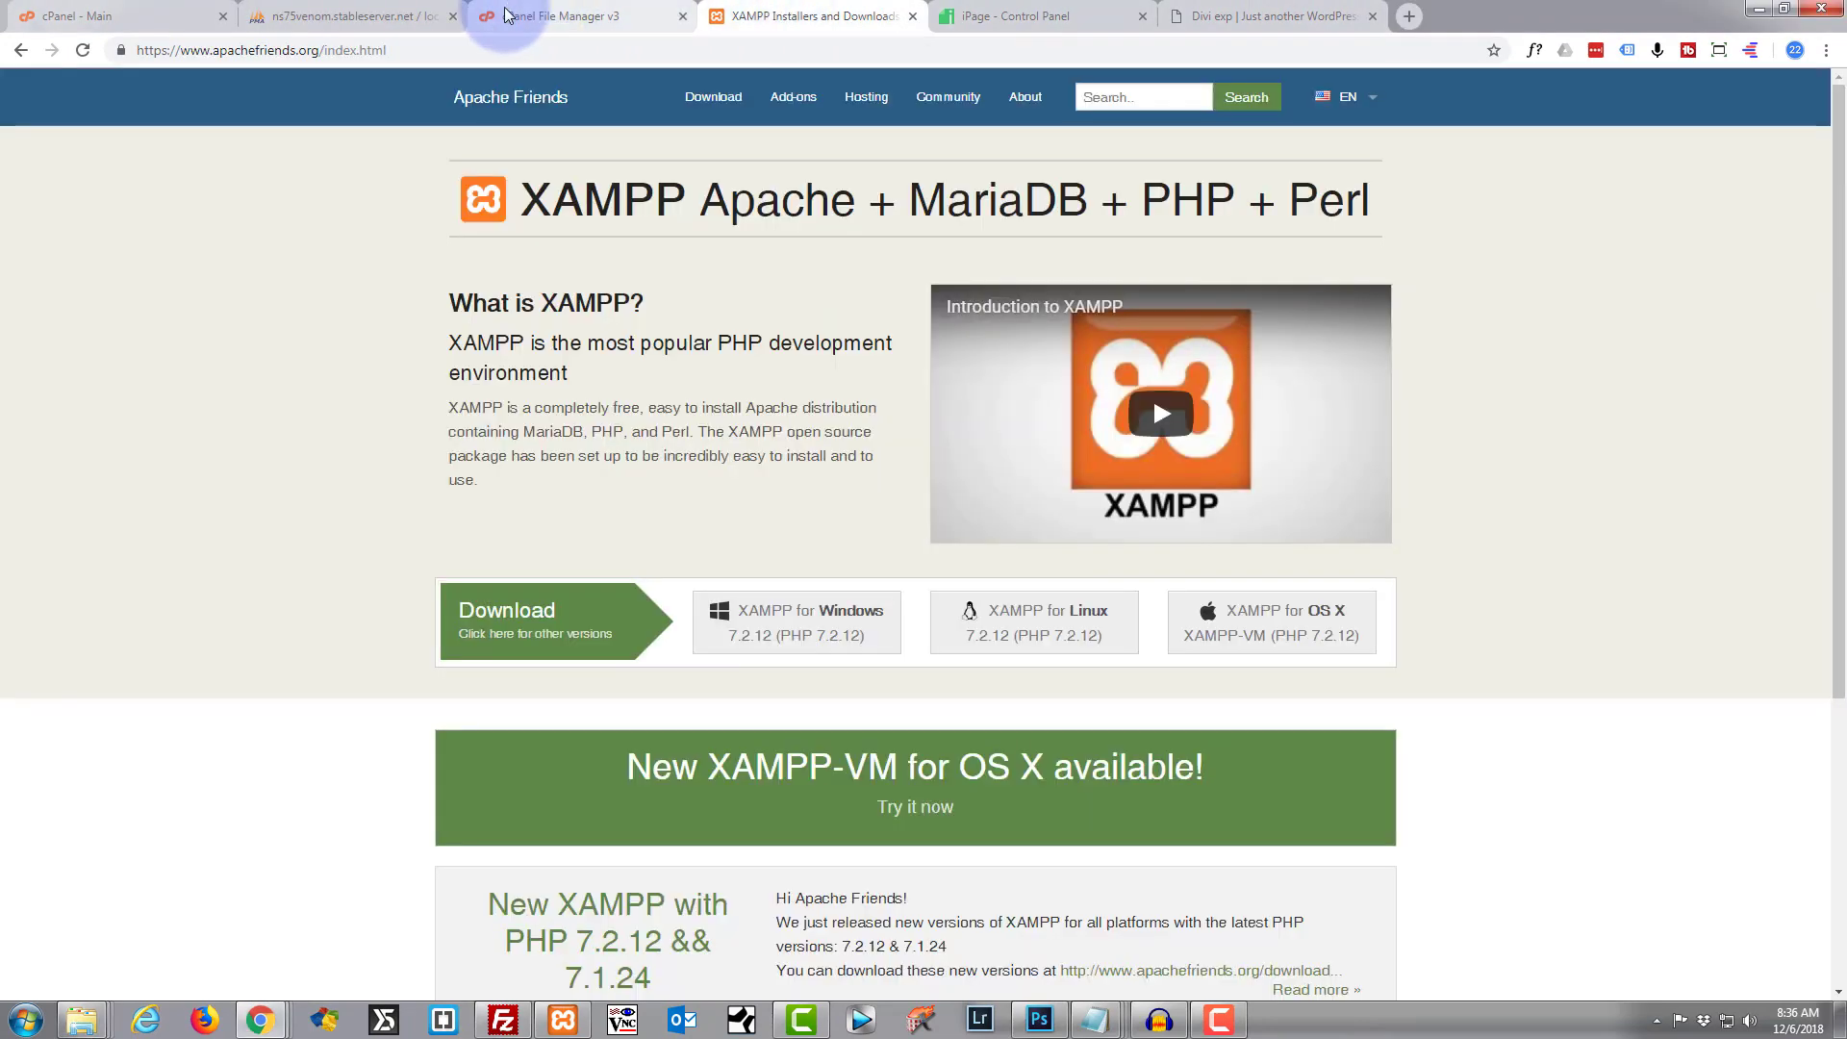
click(1409, 15)
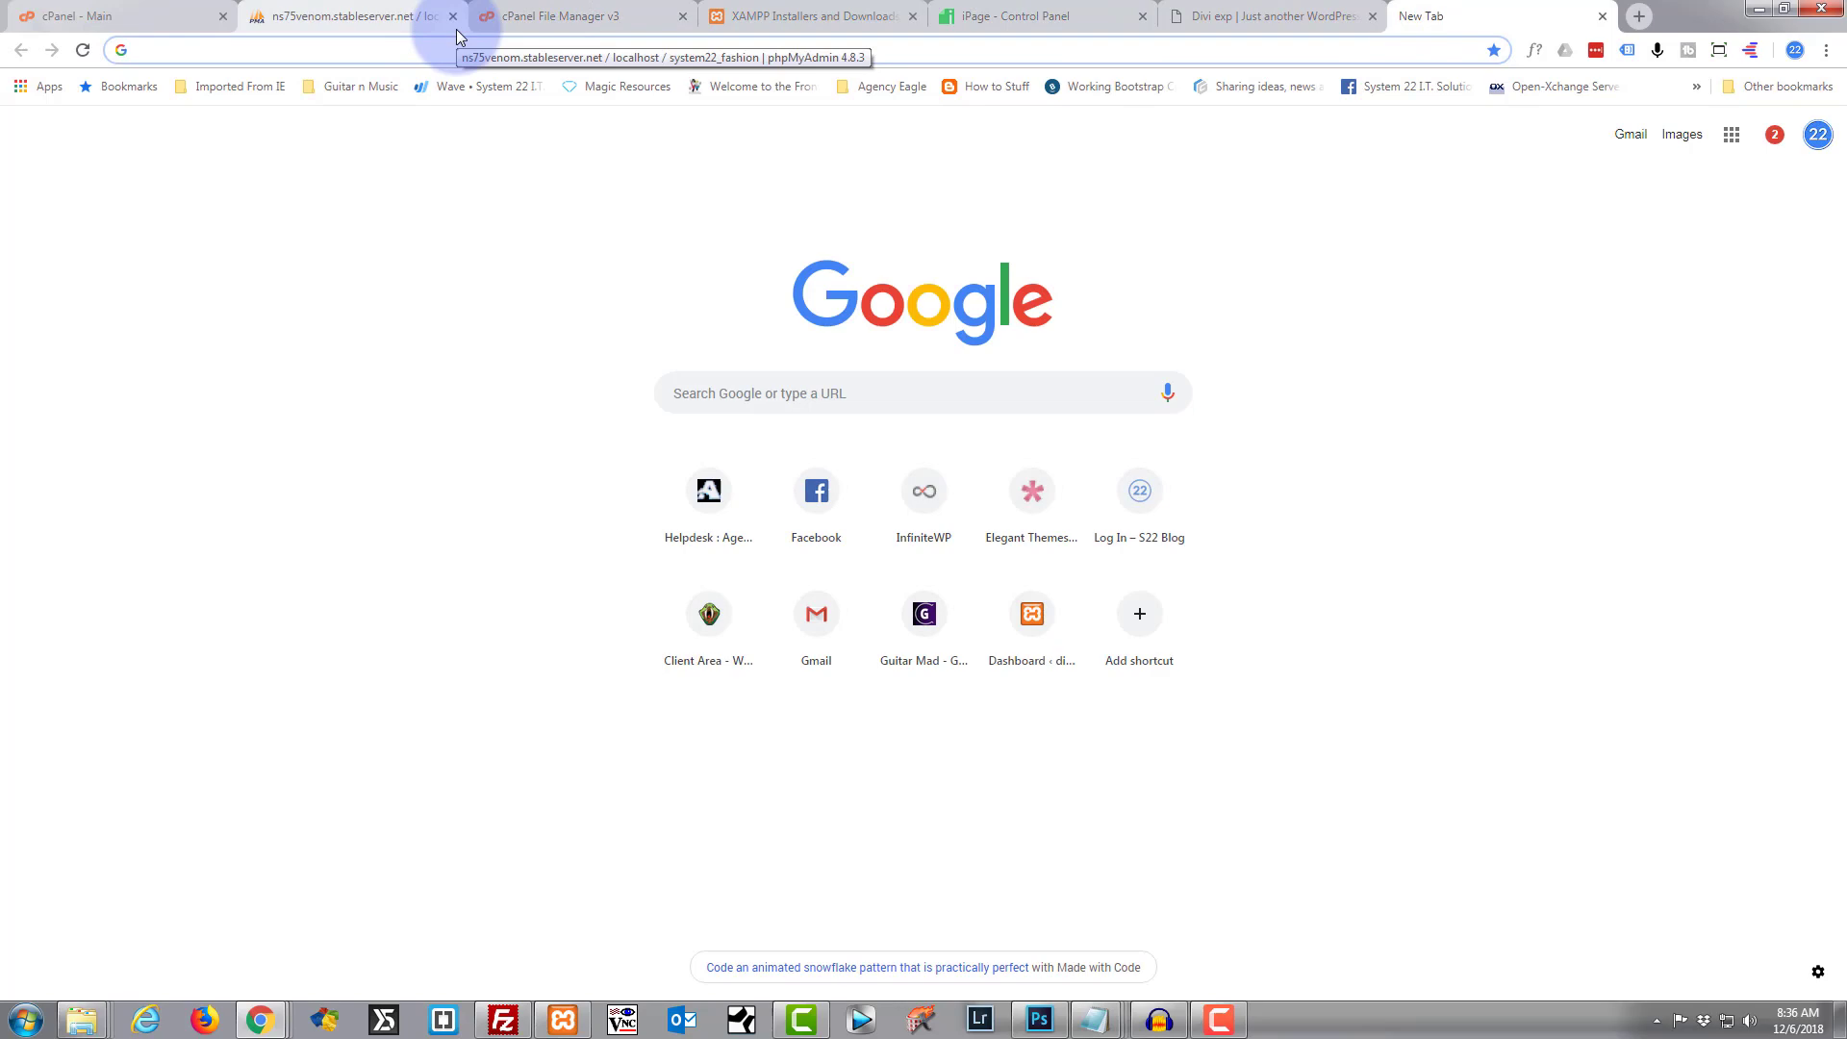
text(local)
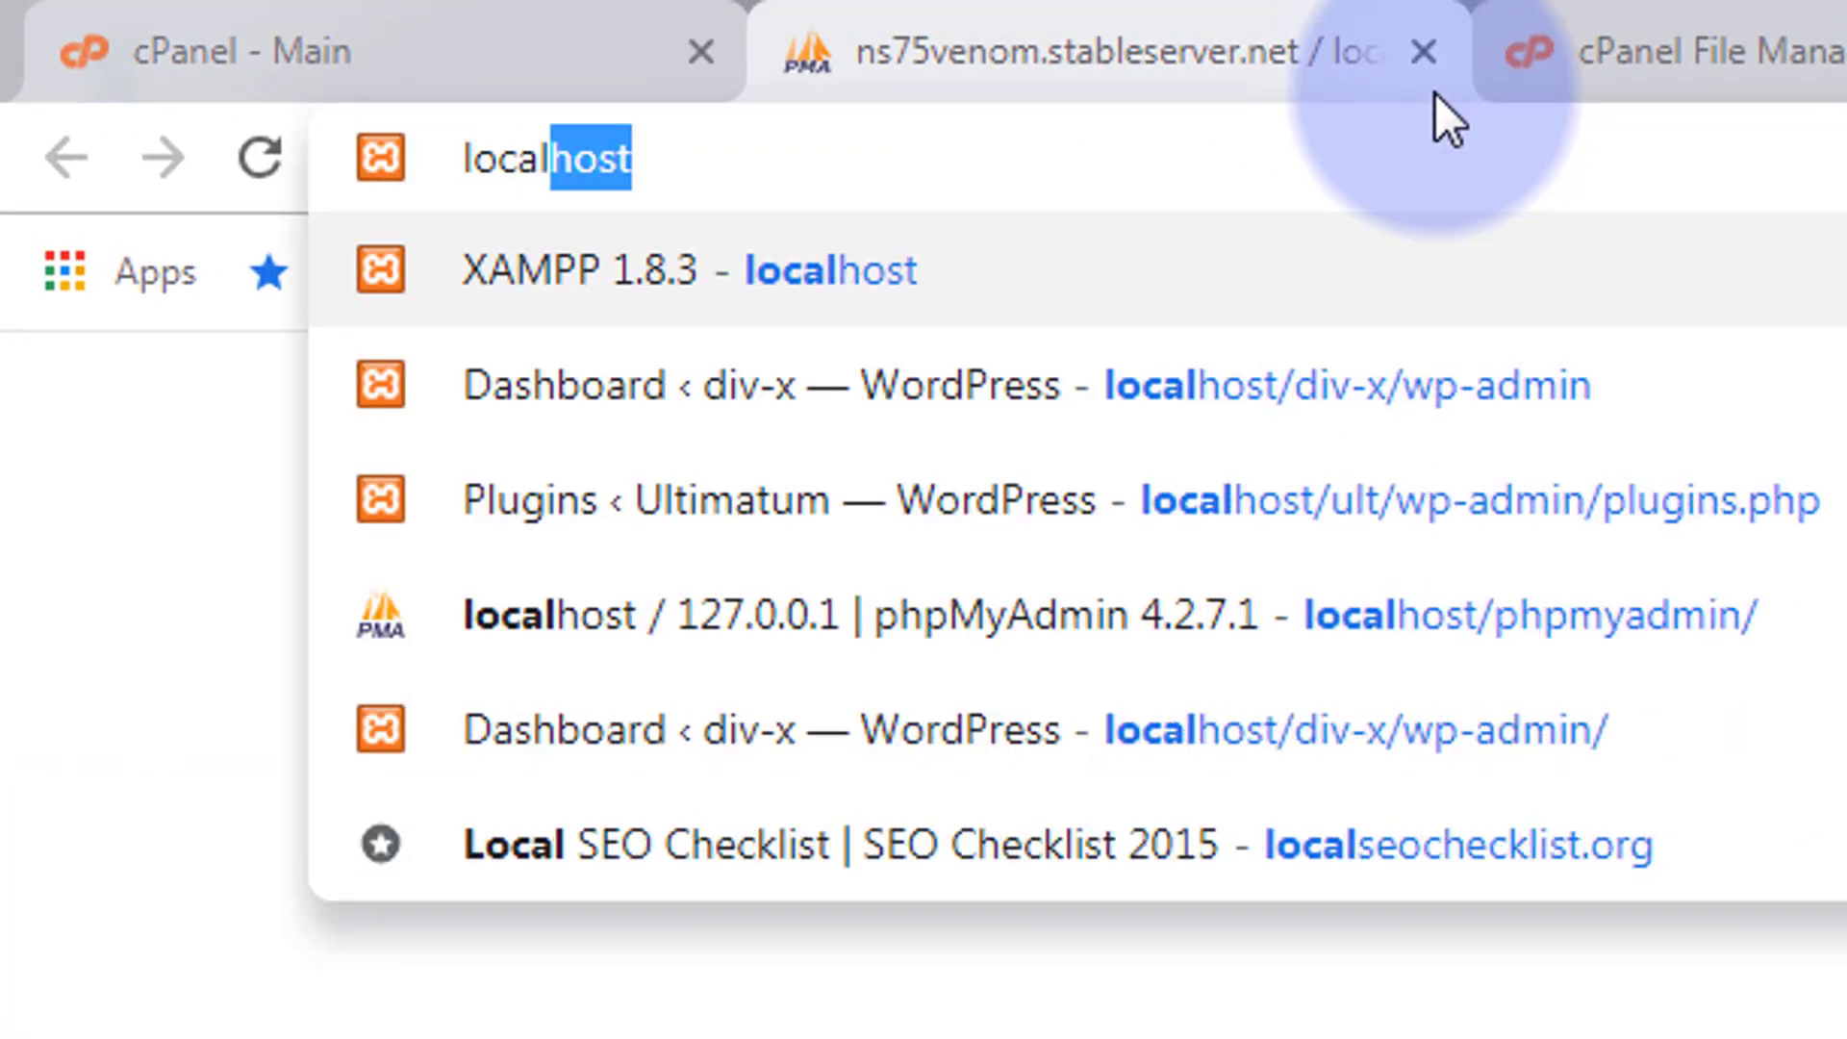
text(host)
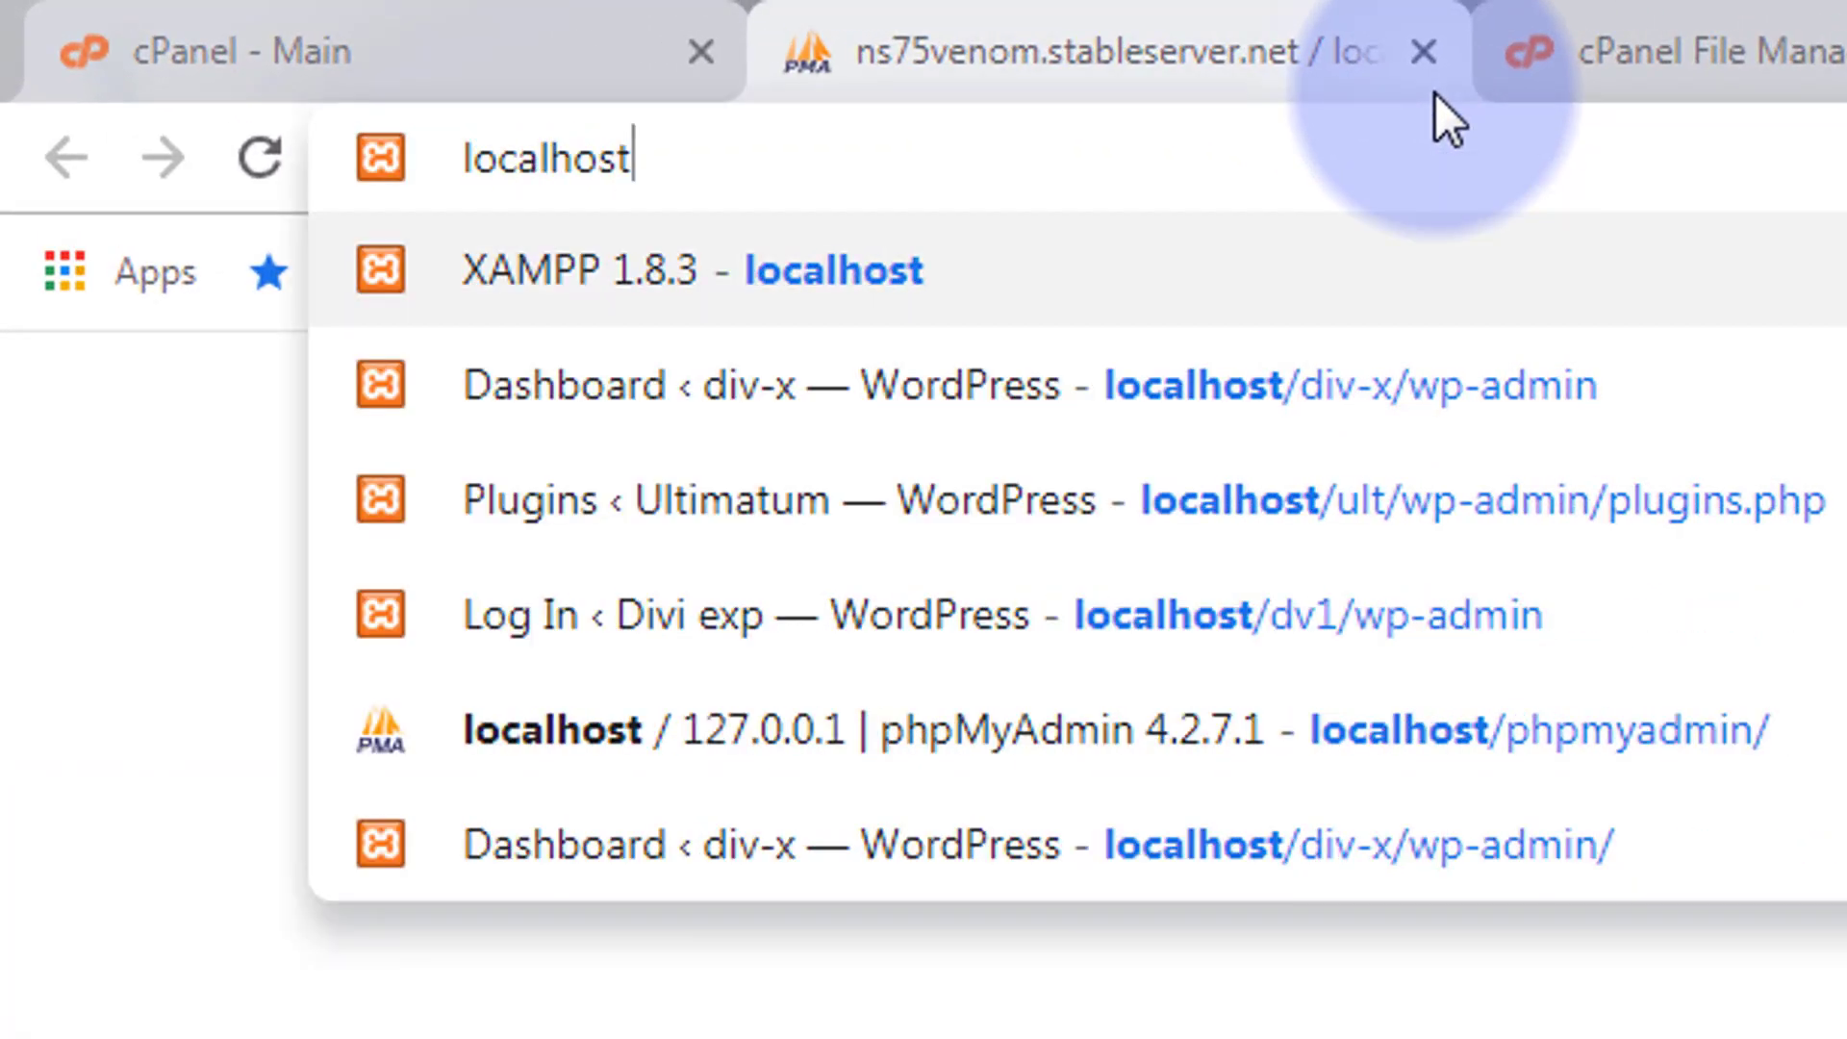
key(Return)
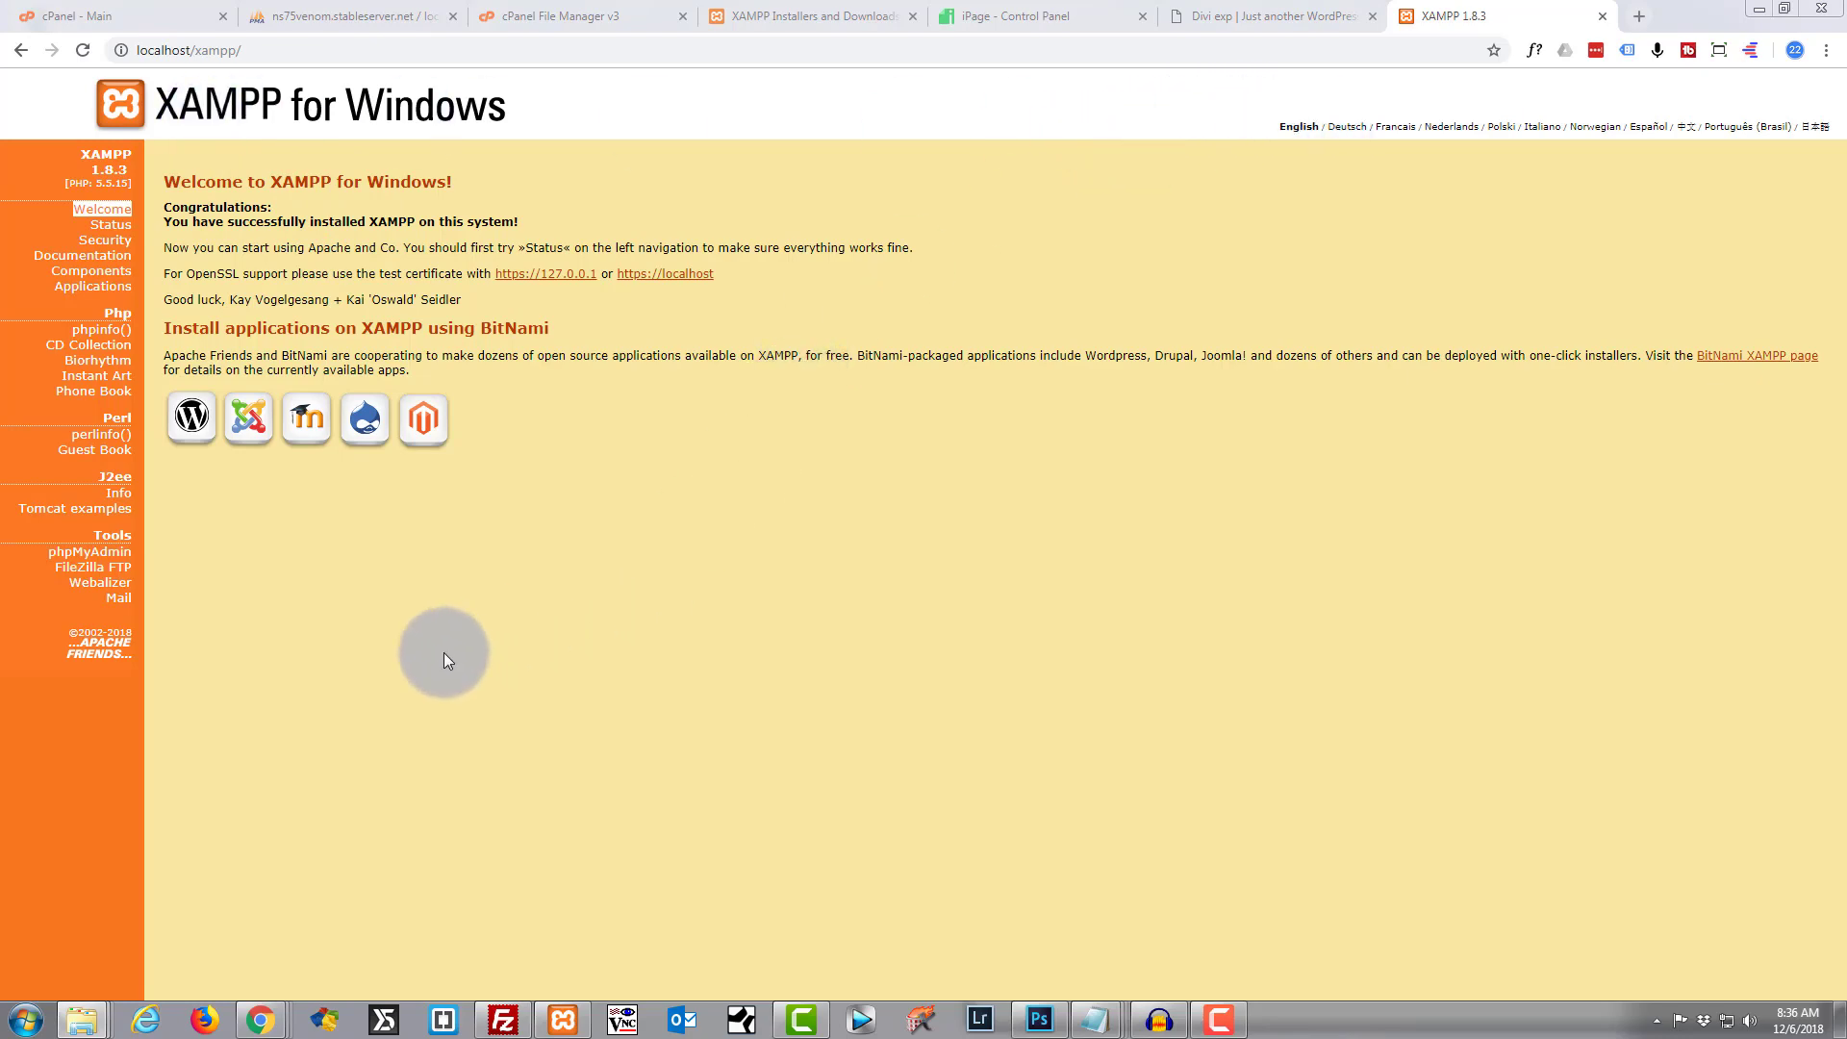
click(90, 553)
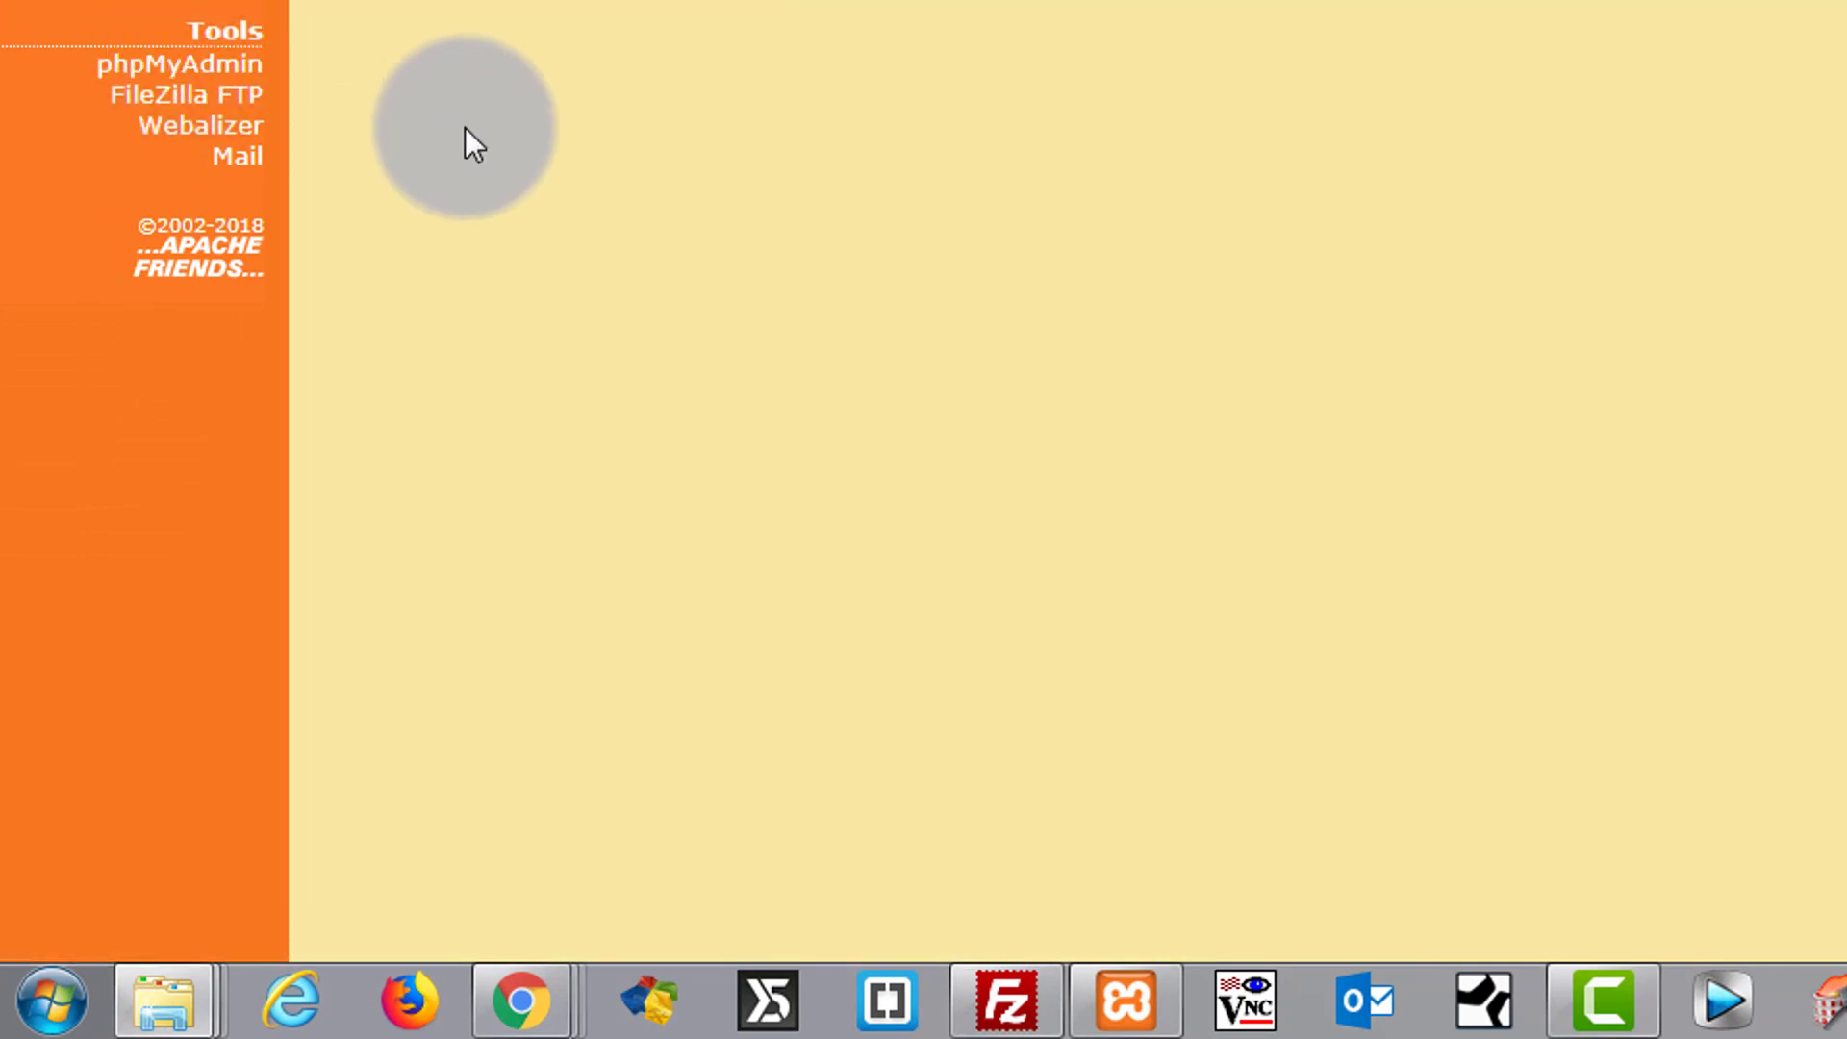
click(168, 74)
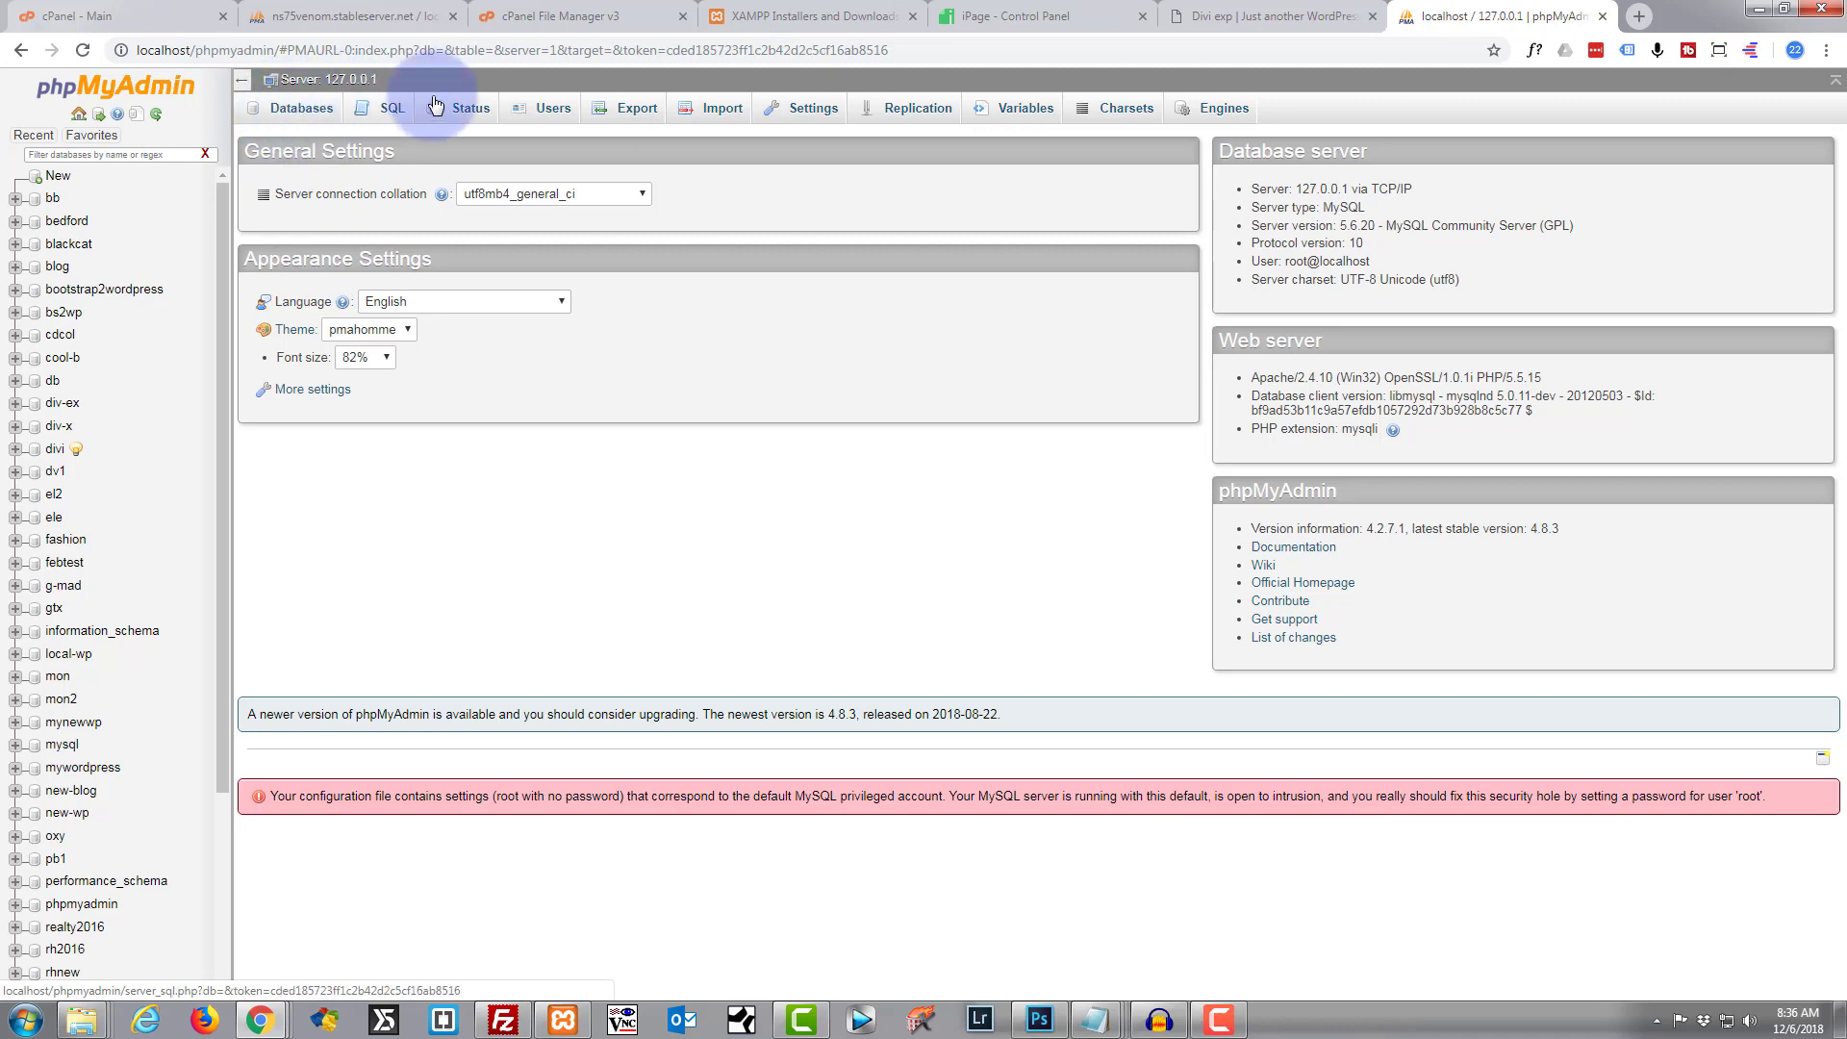
Step: Start a new user account with user name f1 and host Local (localhost)
click(551, 115)
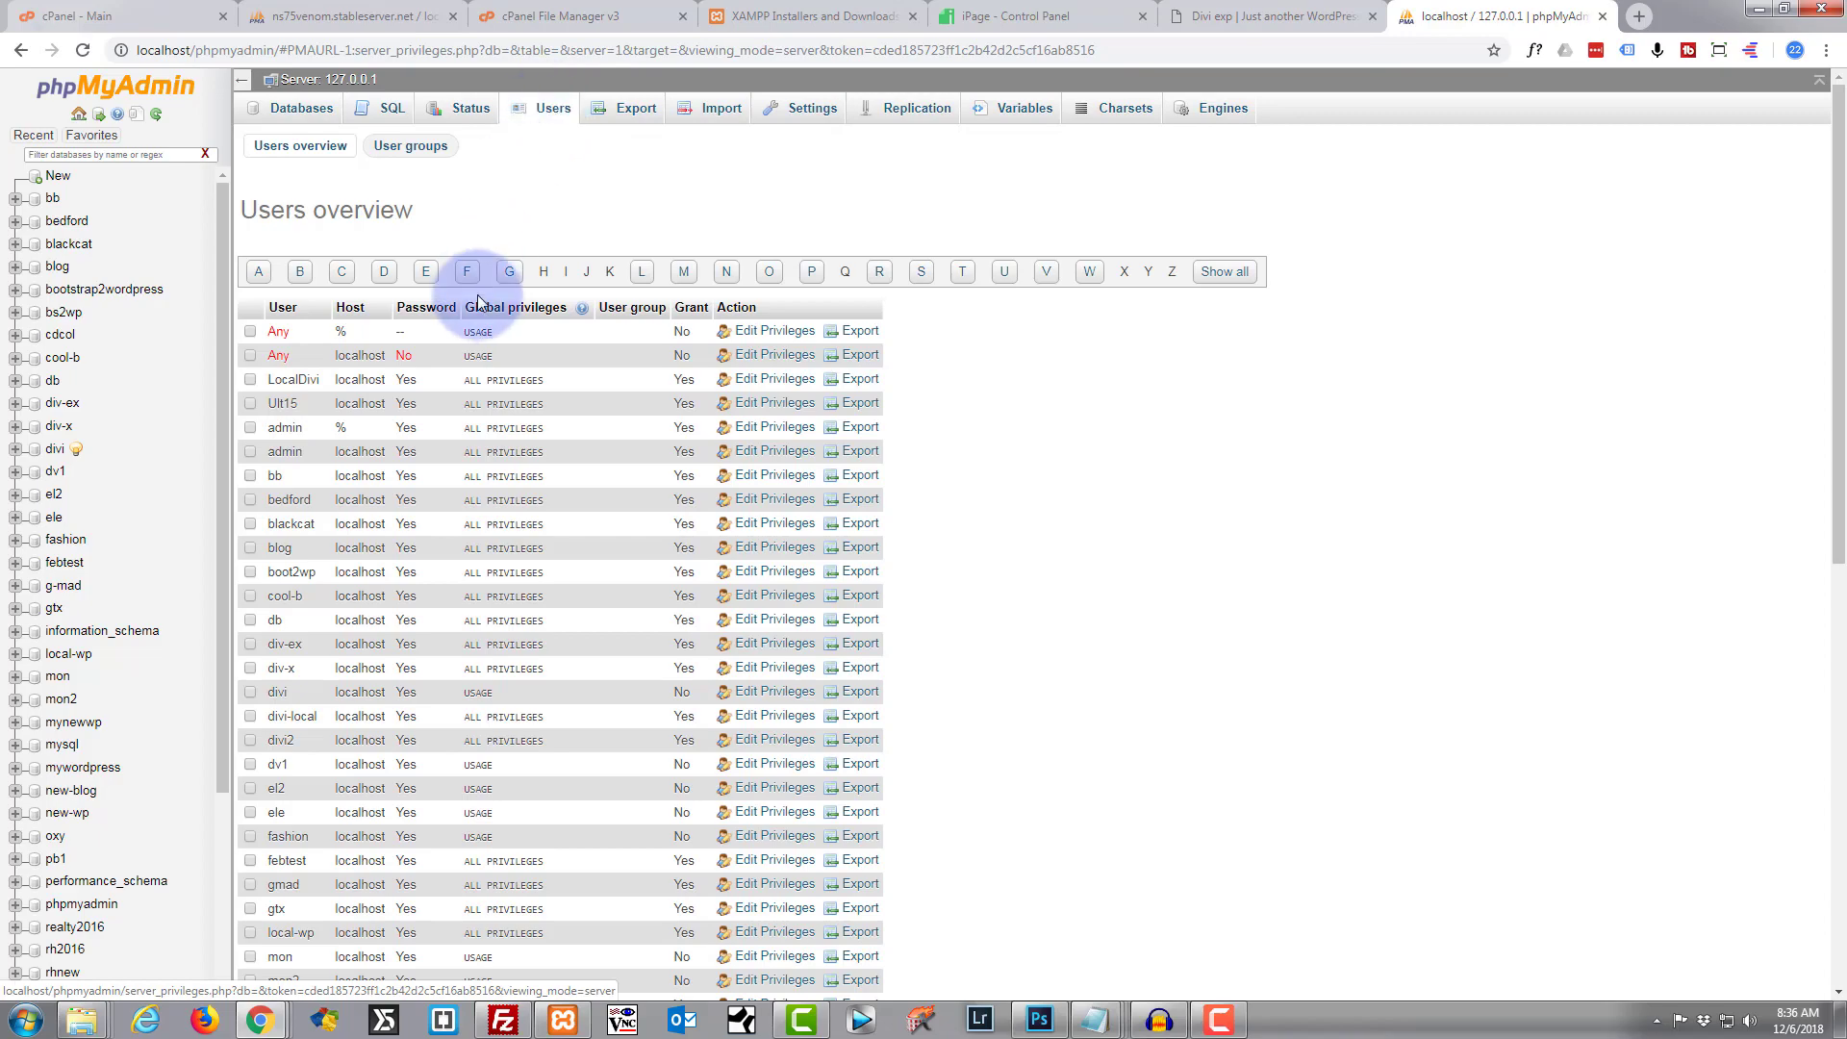
scroll(481, 292, down, 9)
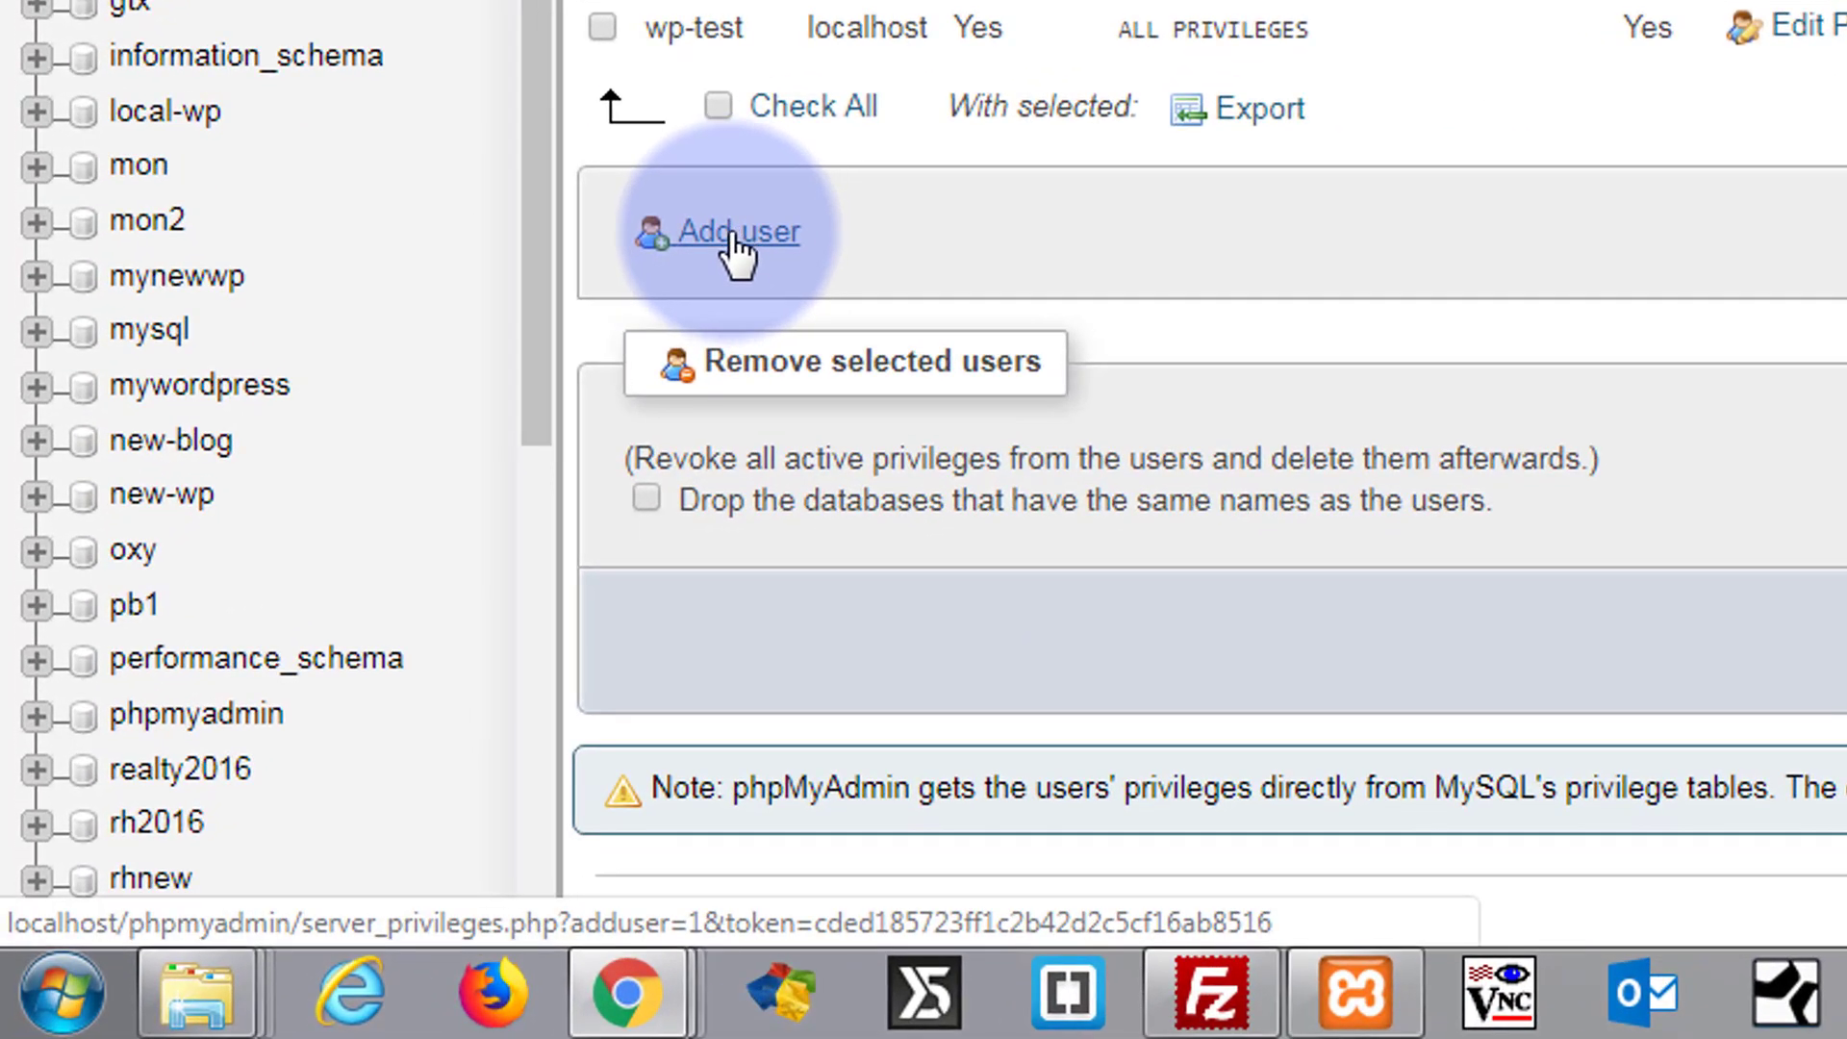
click(739, 248)
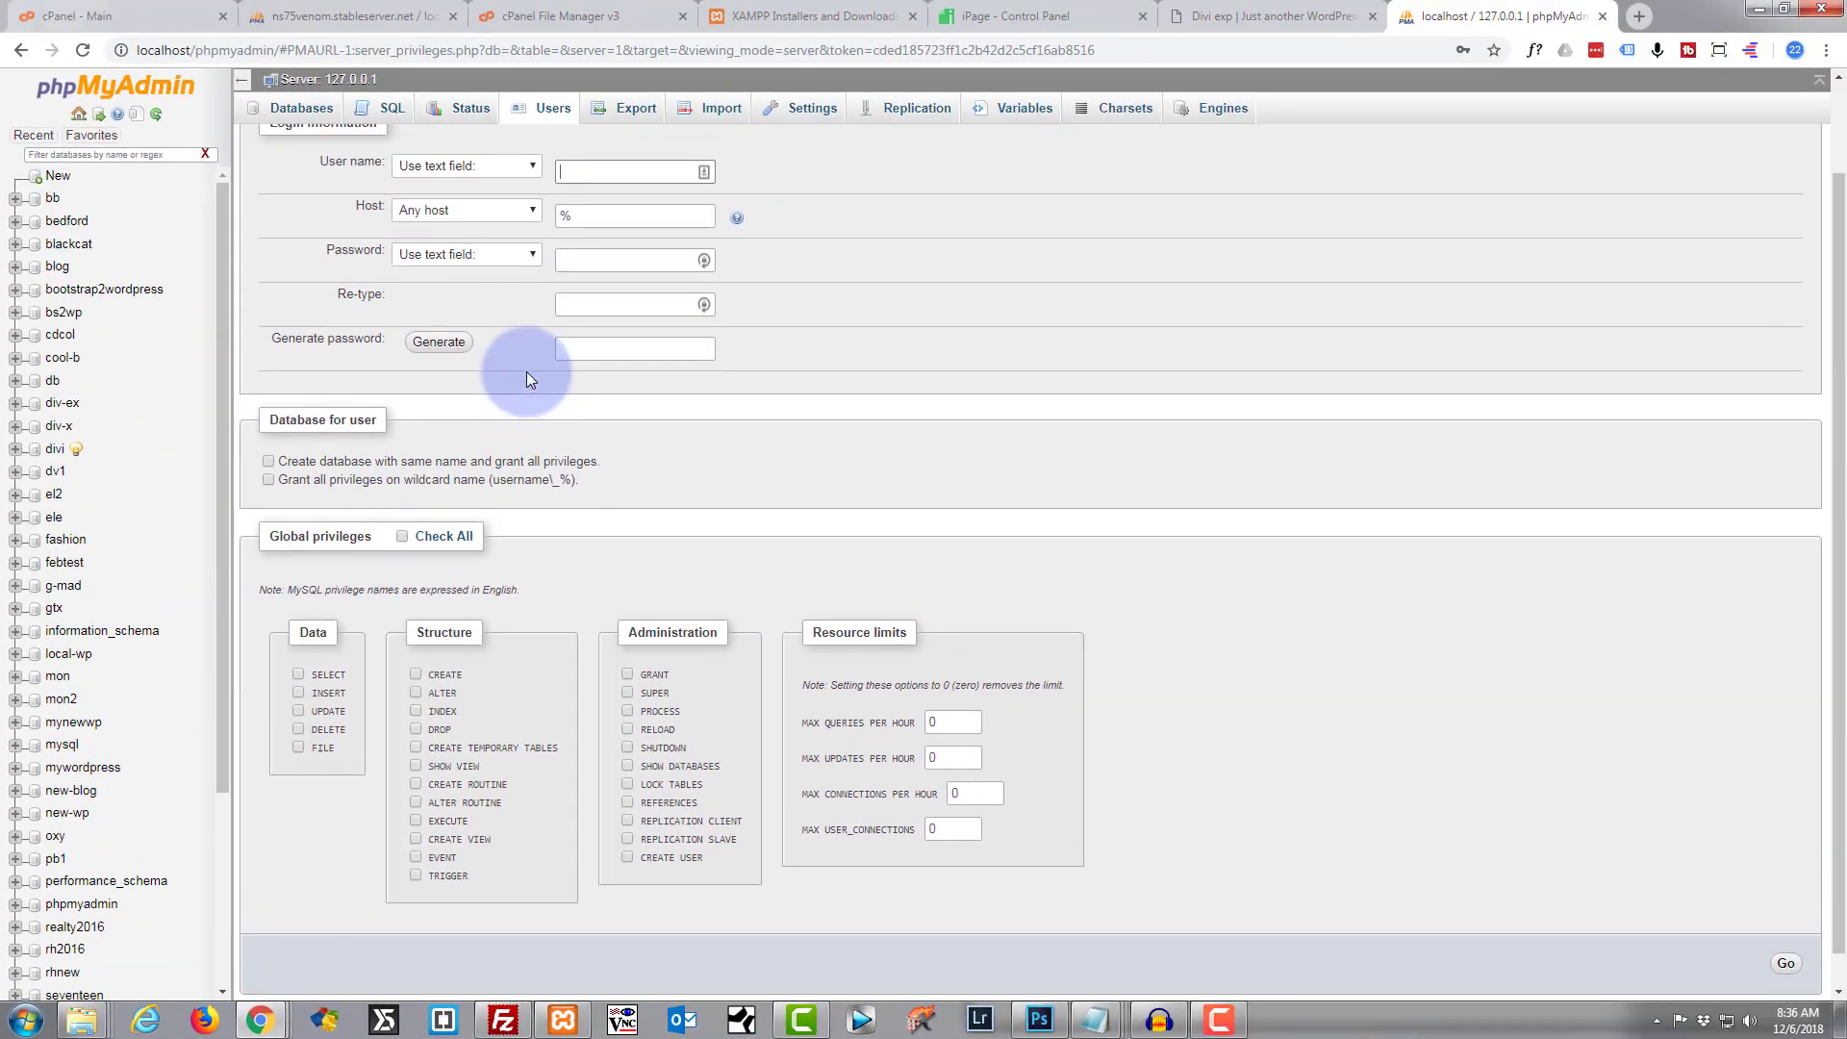
click(585, 274)
click(578, 276)
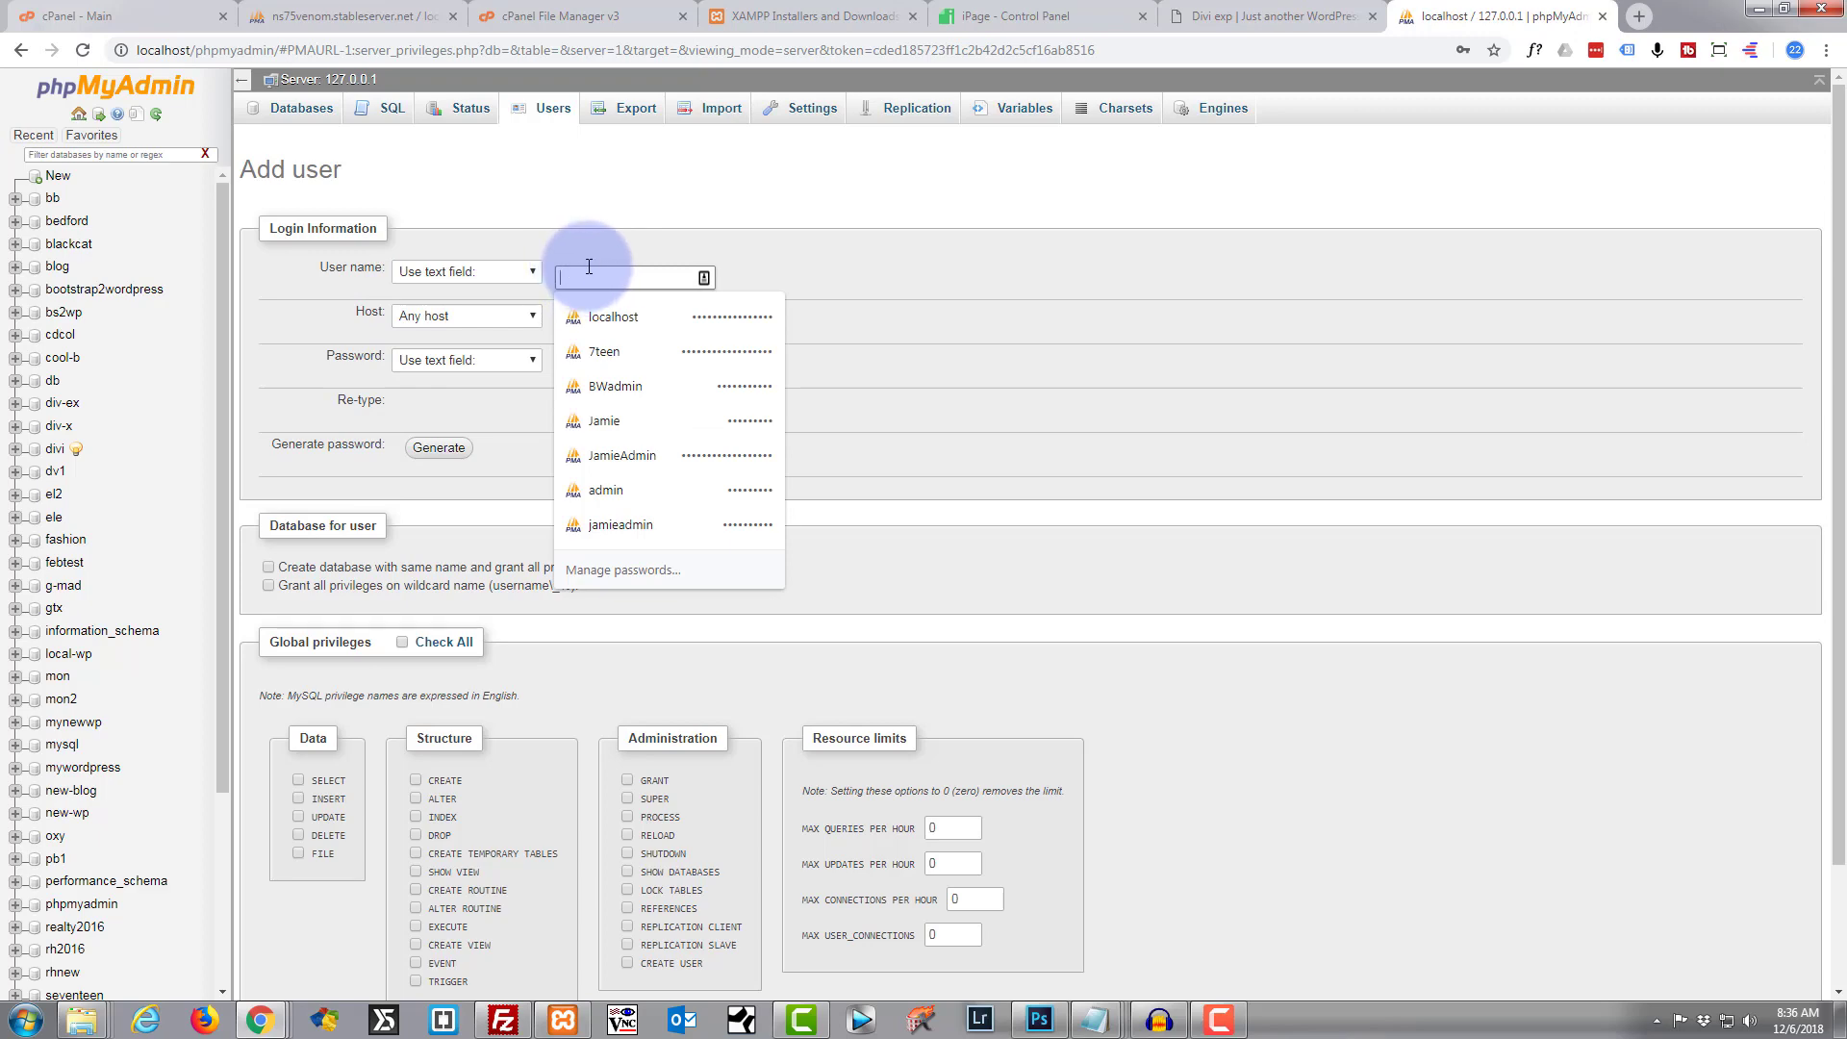
text(f)
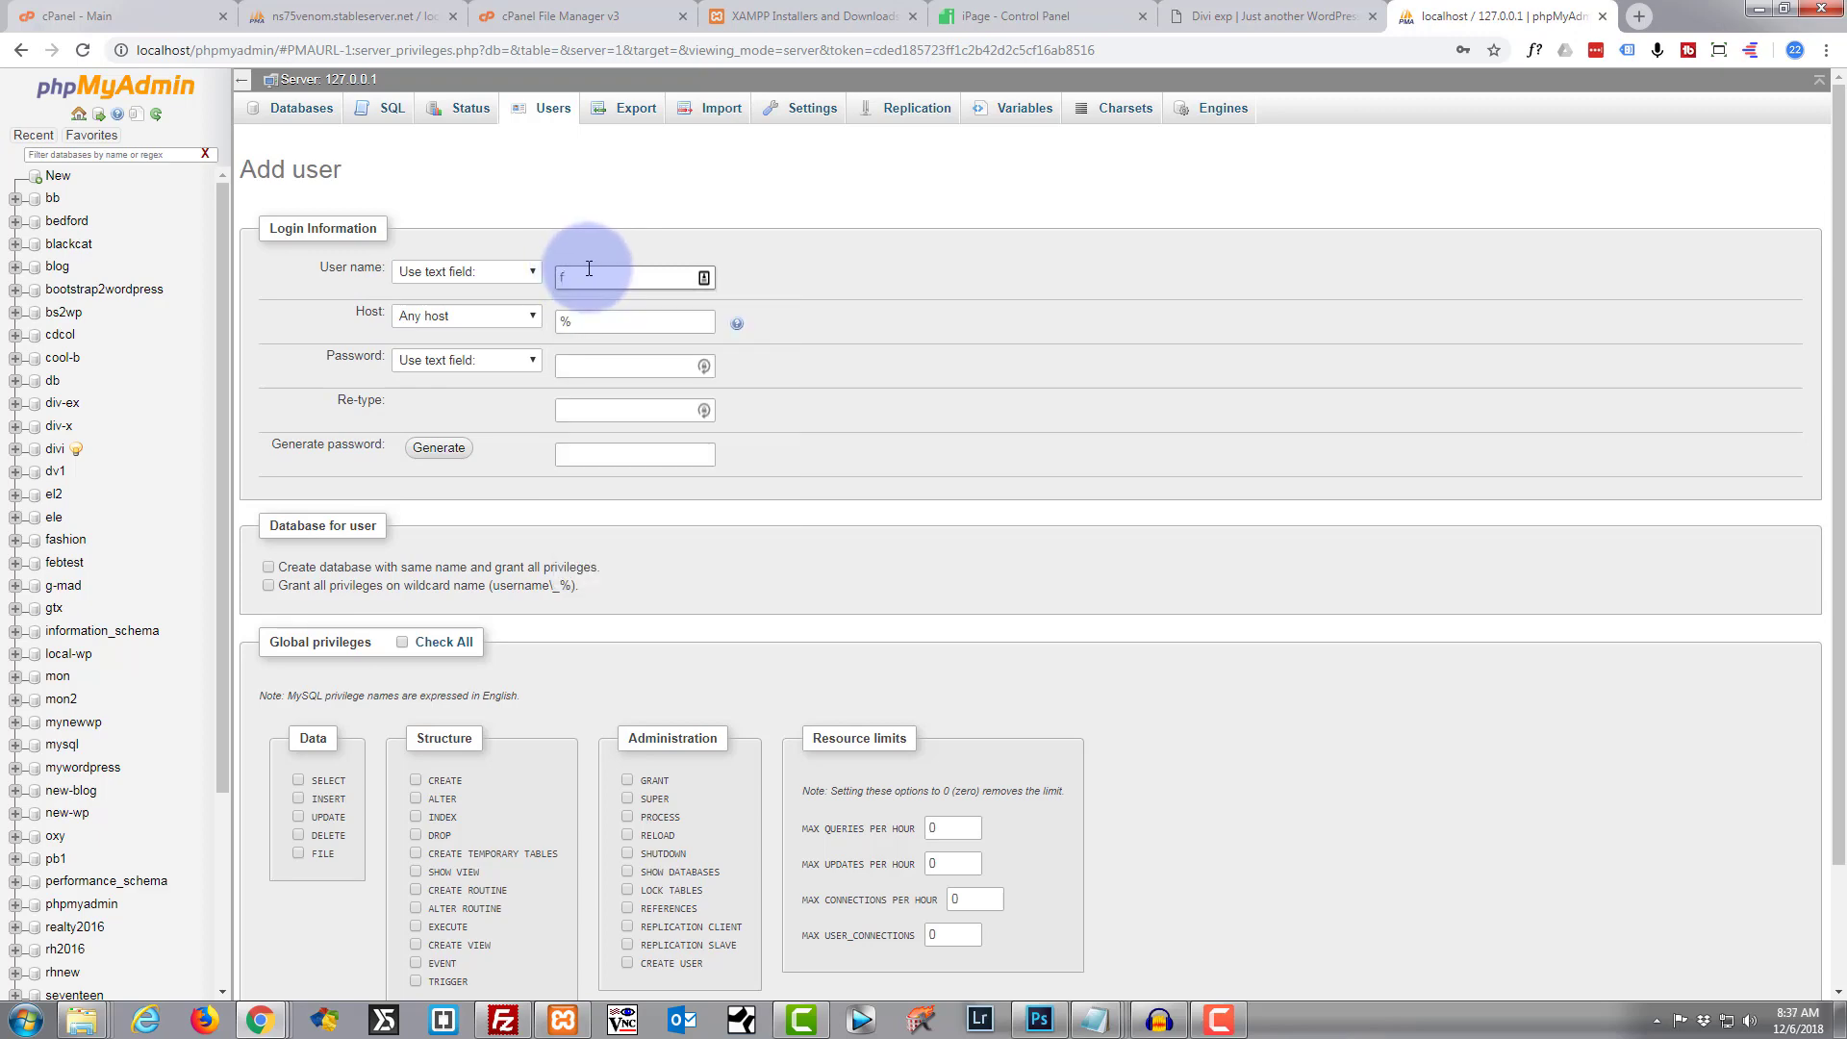
text(1)
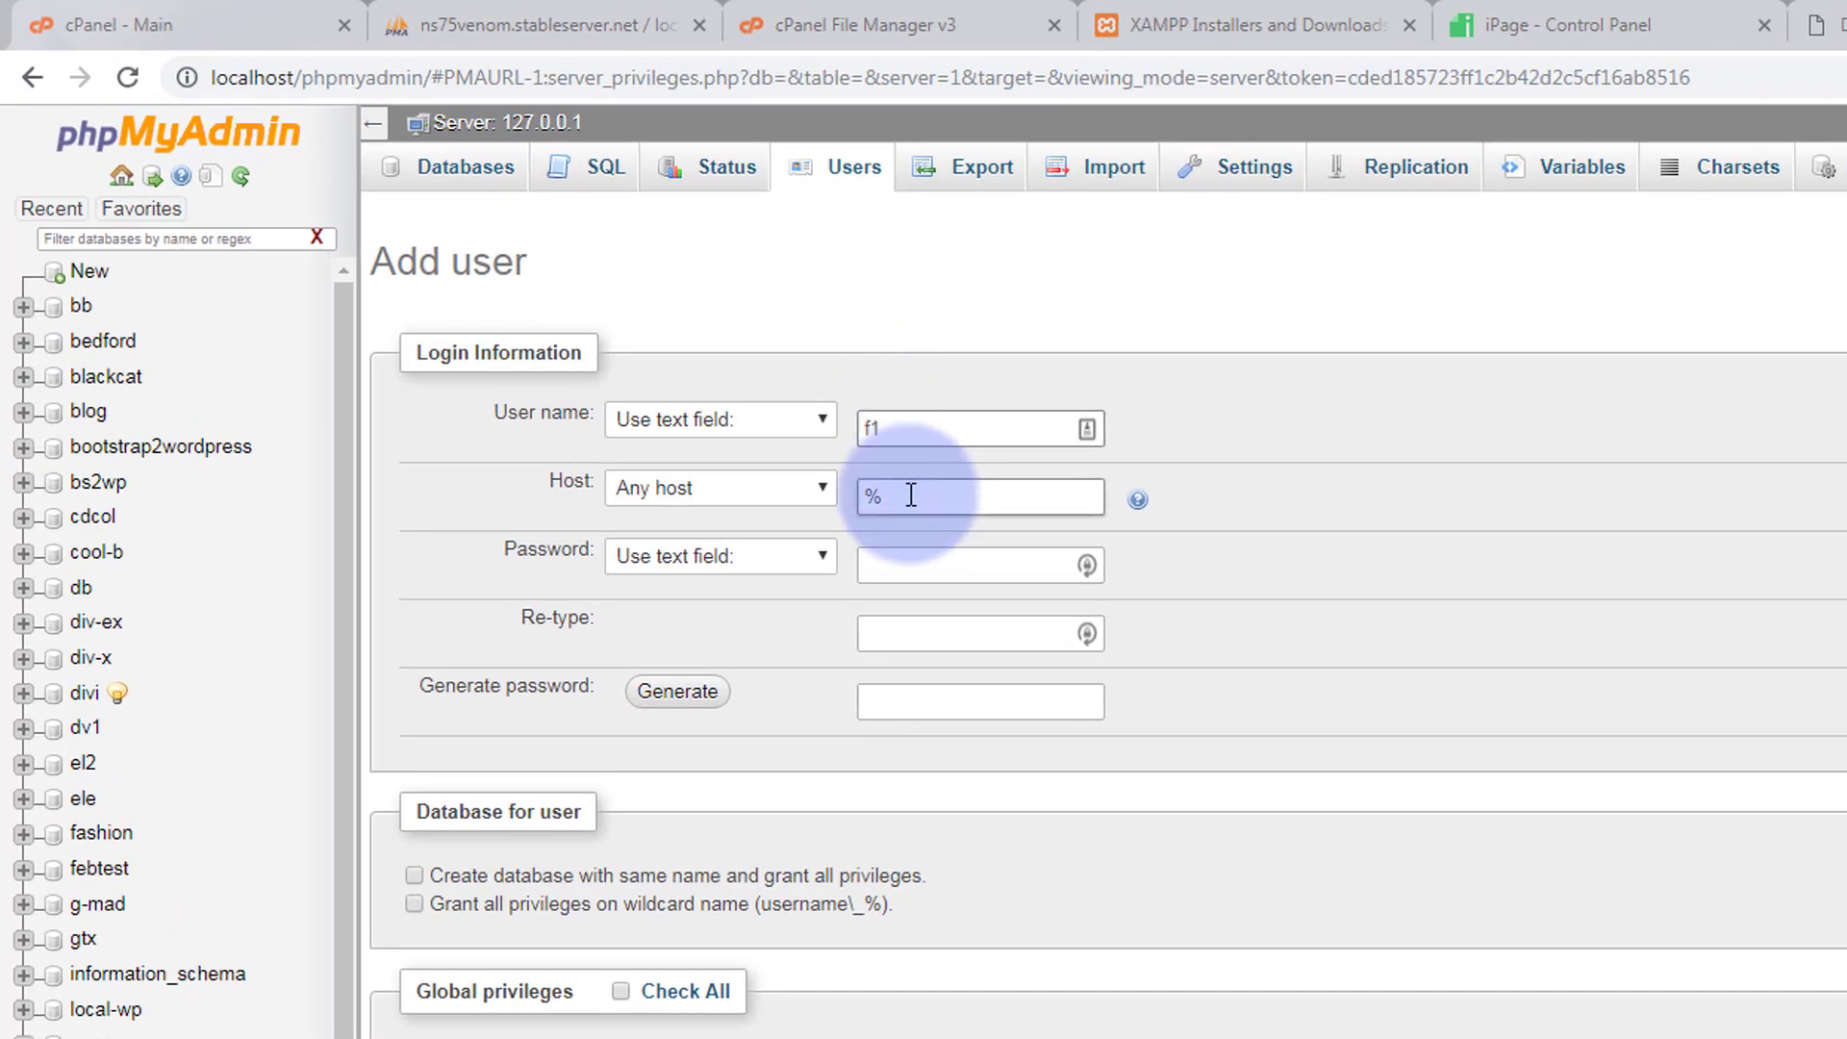
click(822, 486)
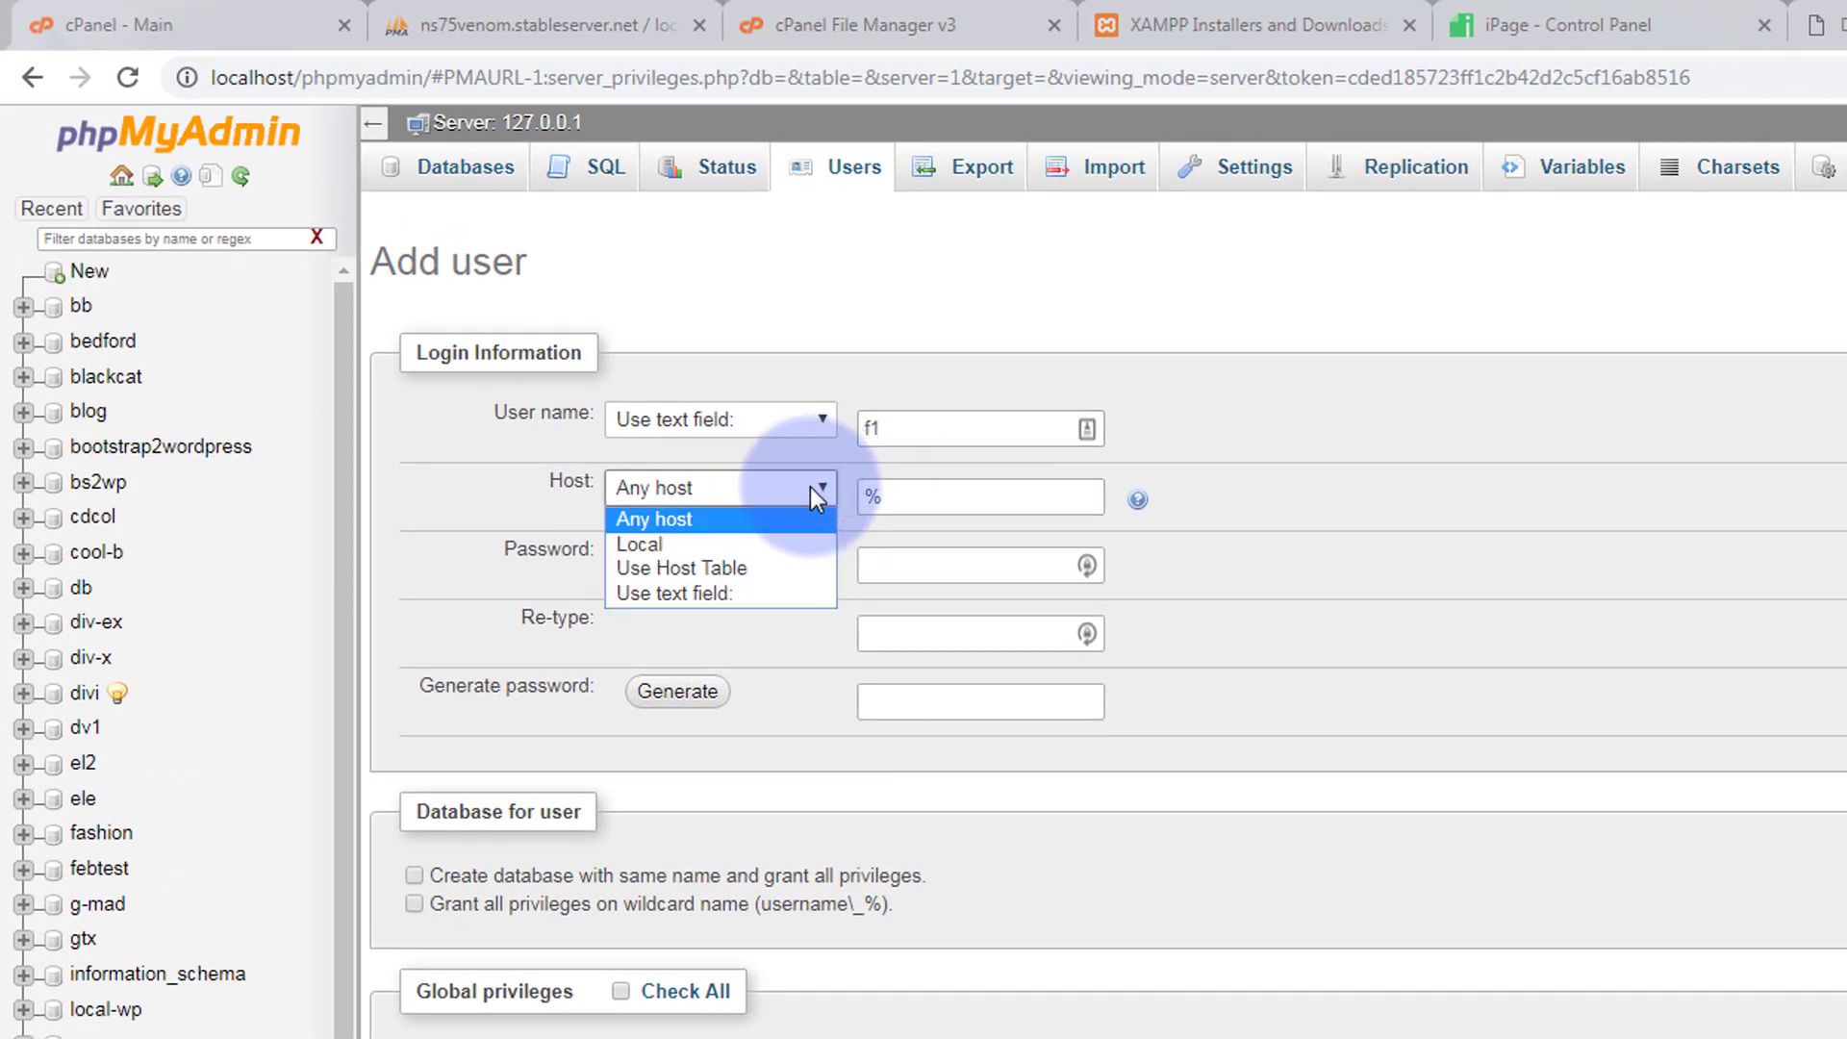
click(762, 545)
Step: Enter and confirm the account password, and tick creating a same-named database with all privileges
click(909, 563)
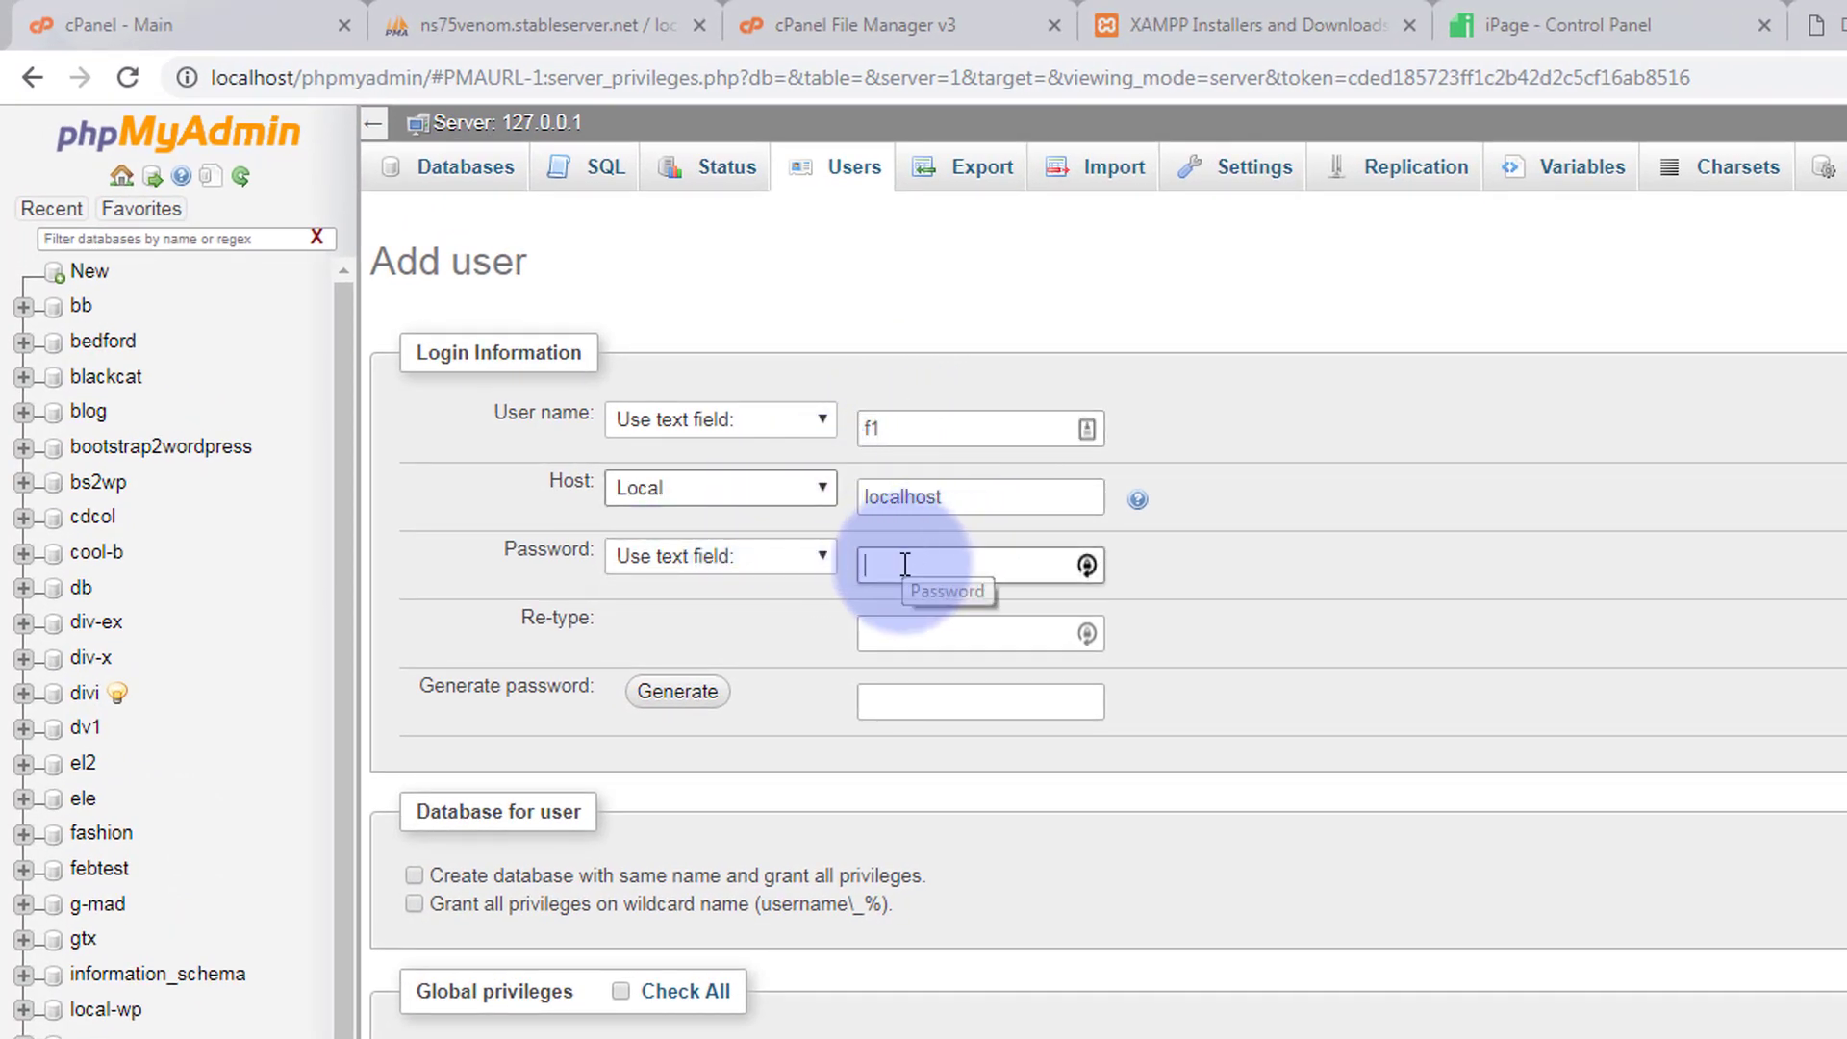
click(904, 565)
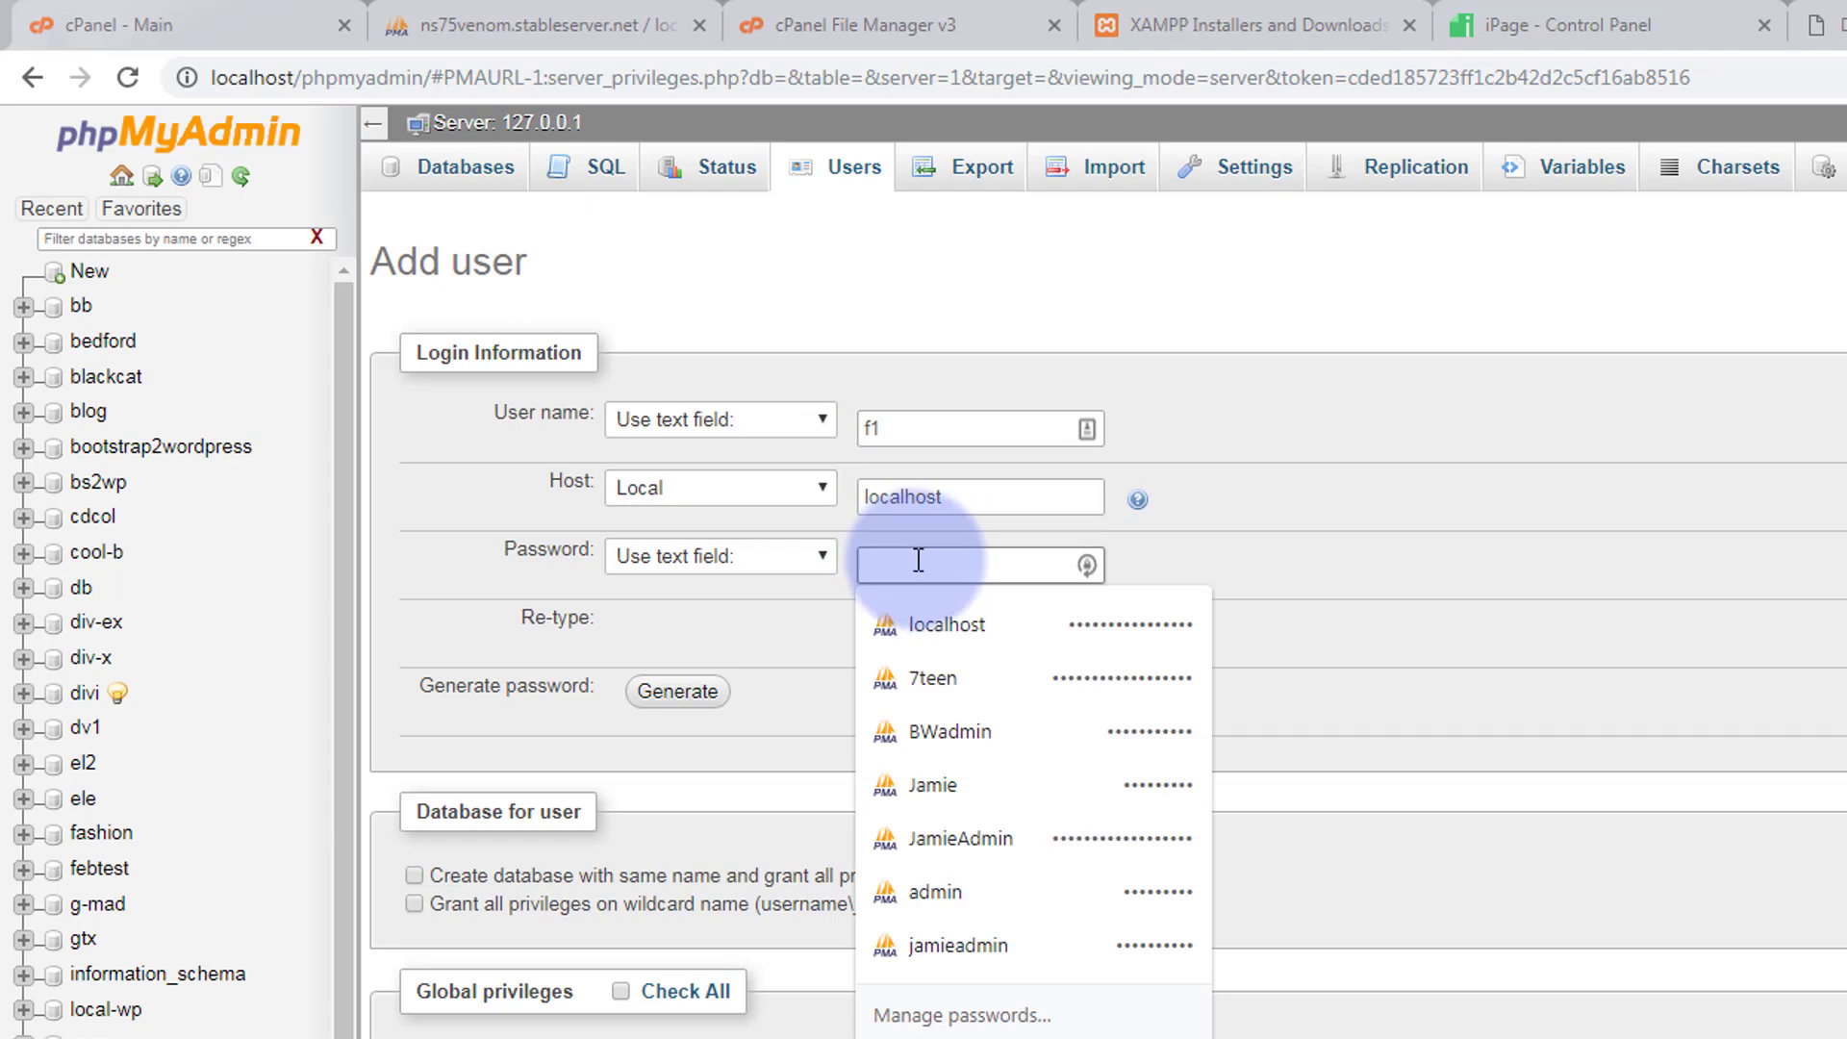
click(1284, 562)
click(920, 635)
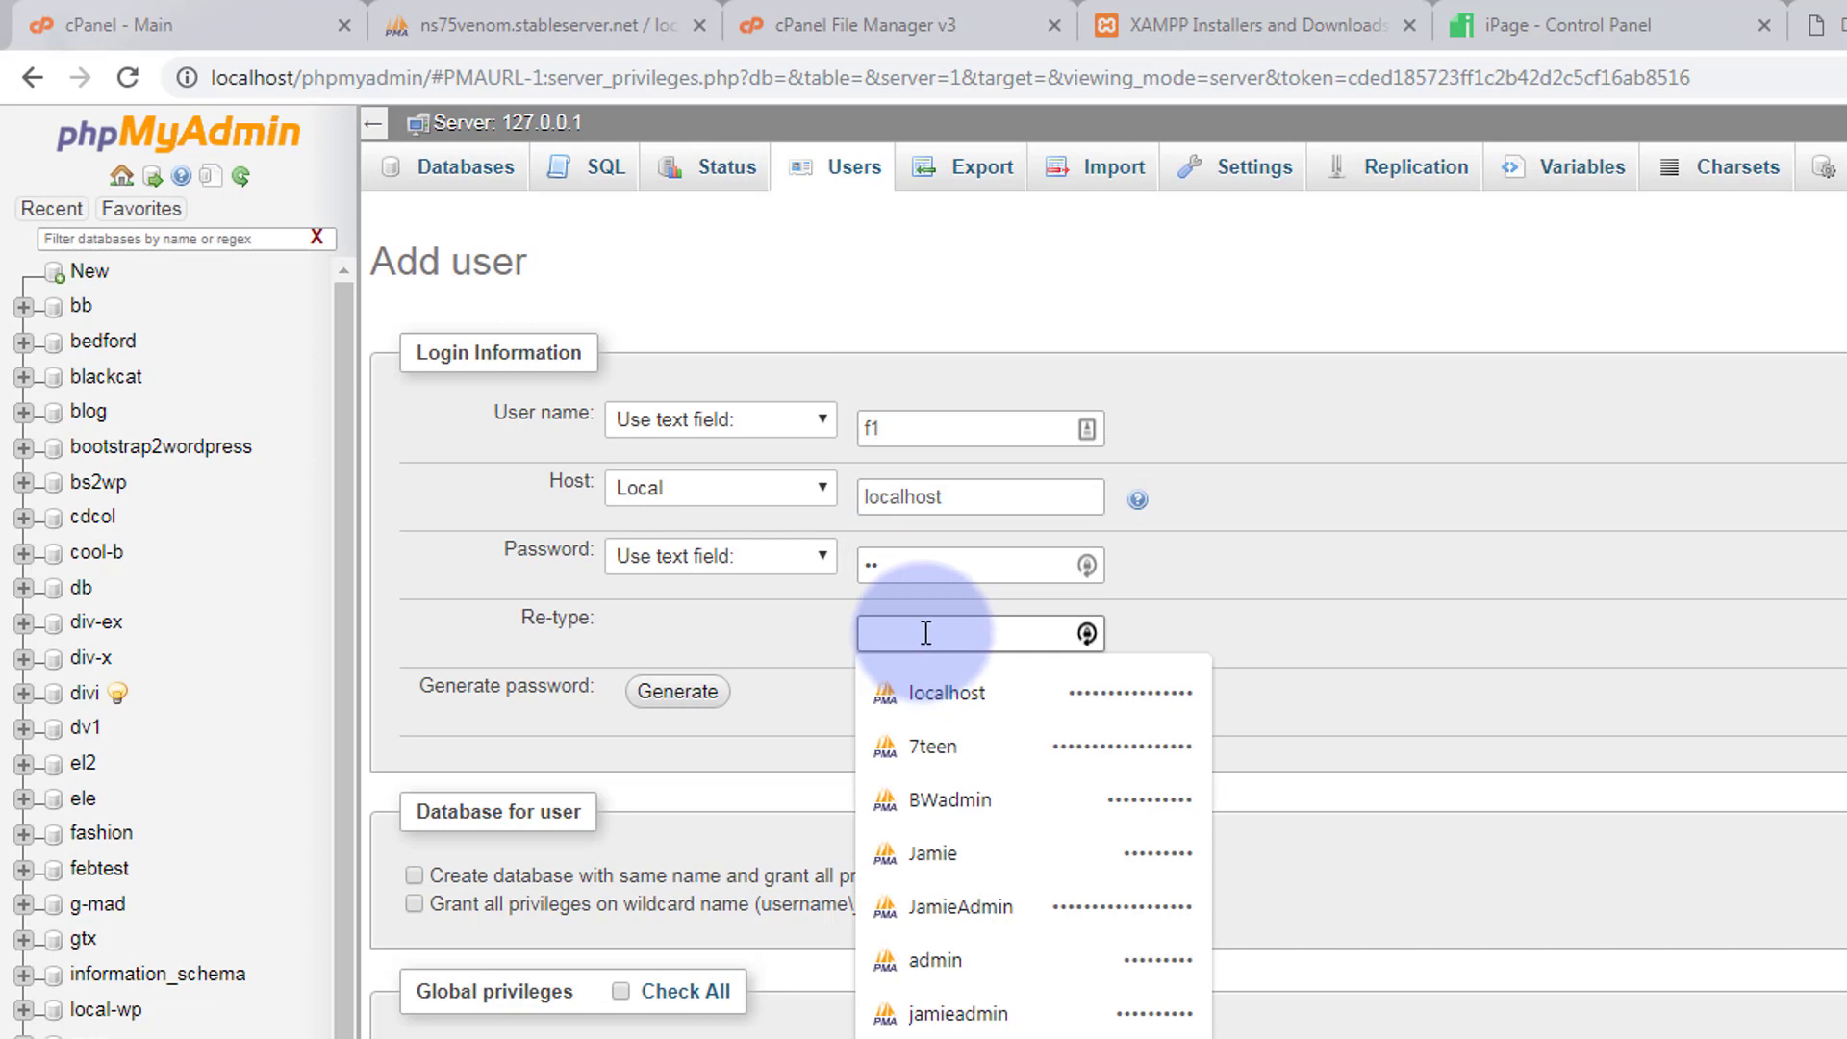
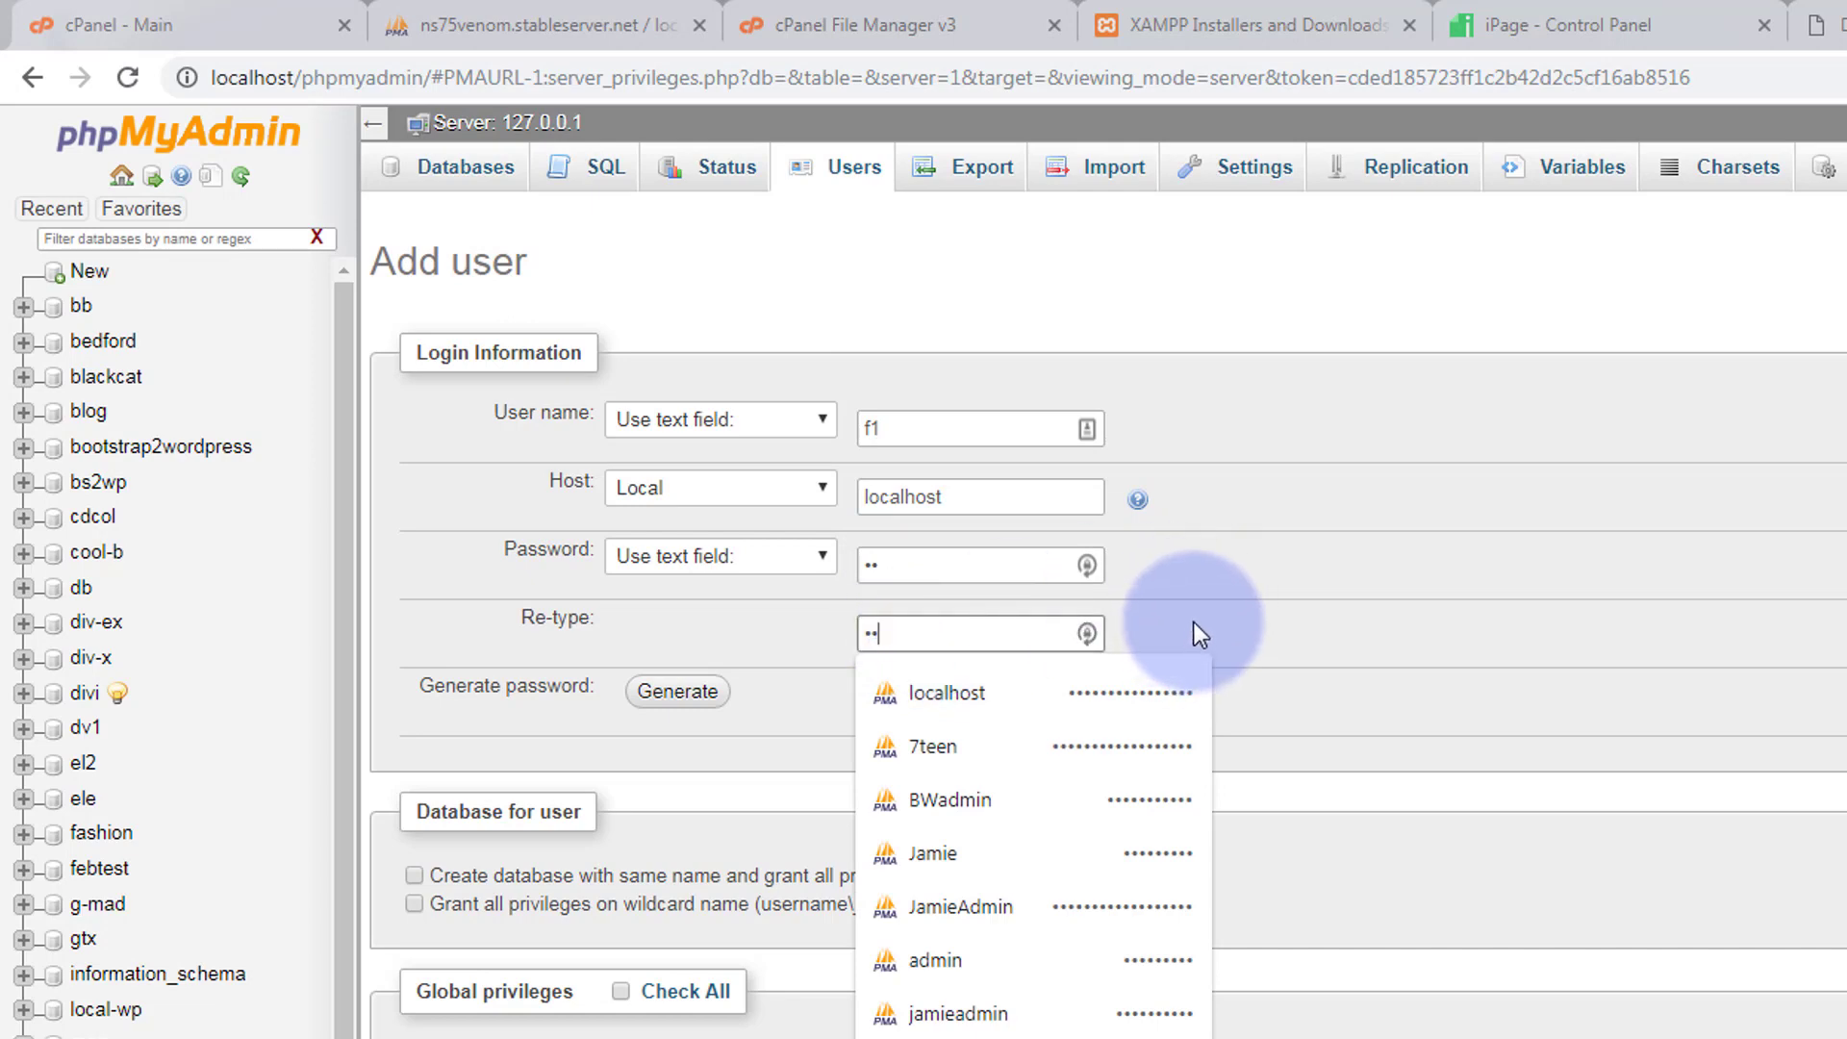
click(1286, 631)
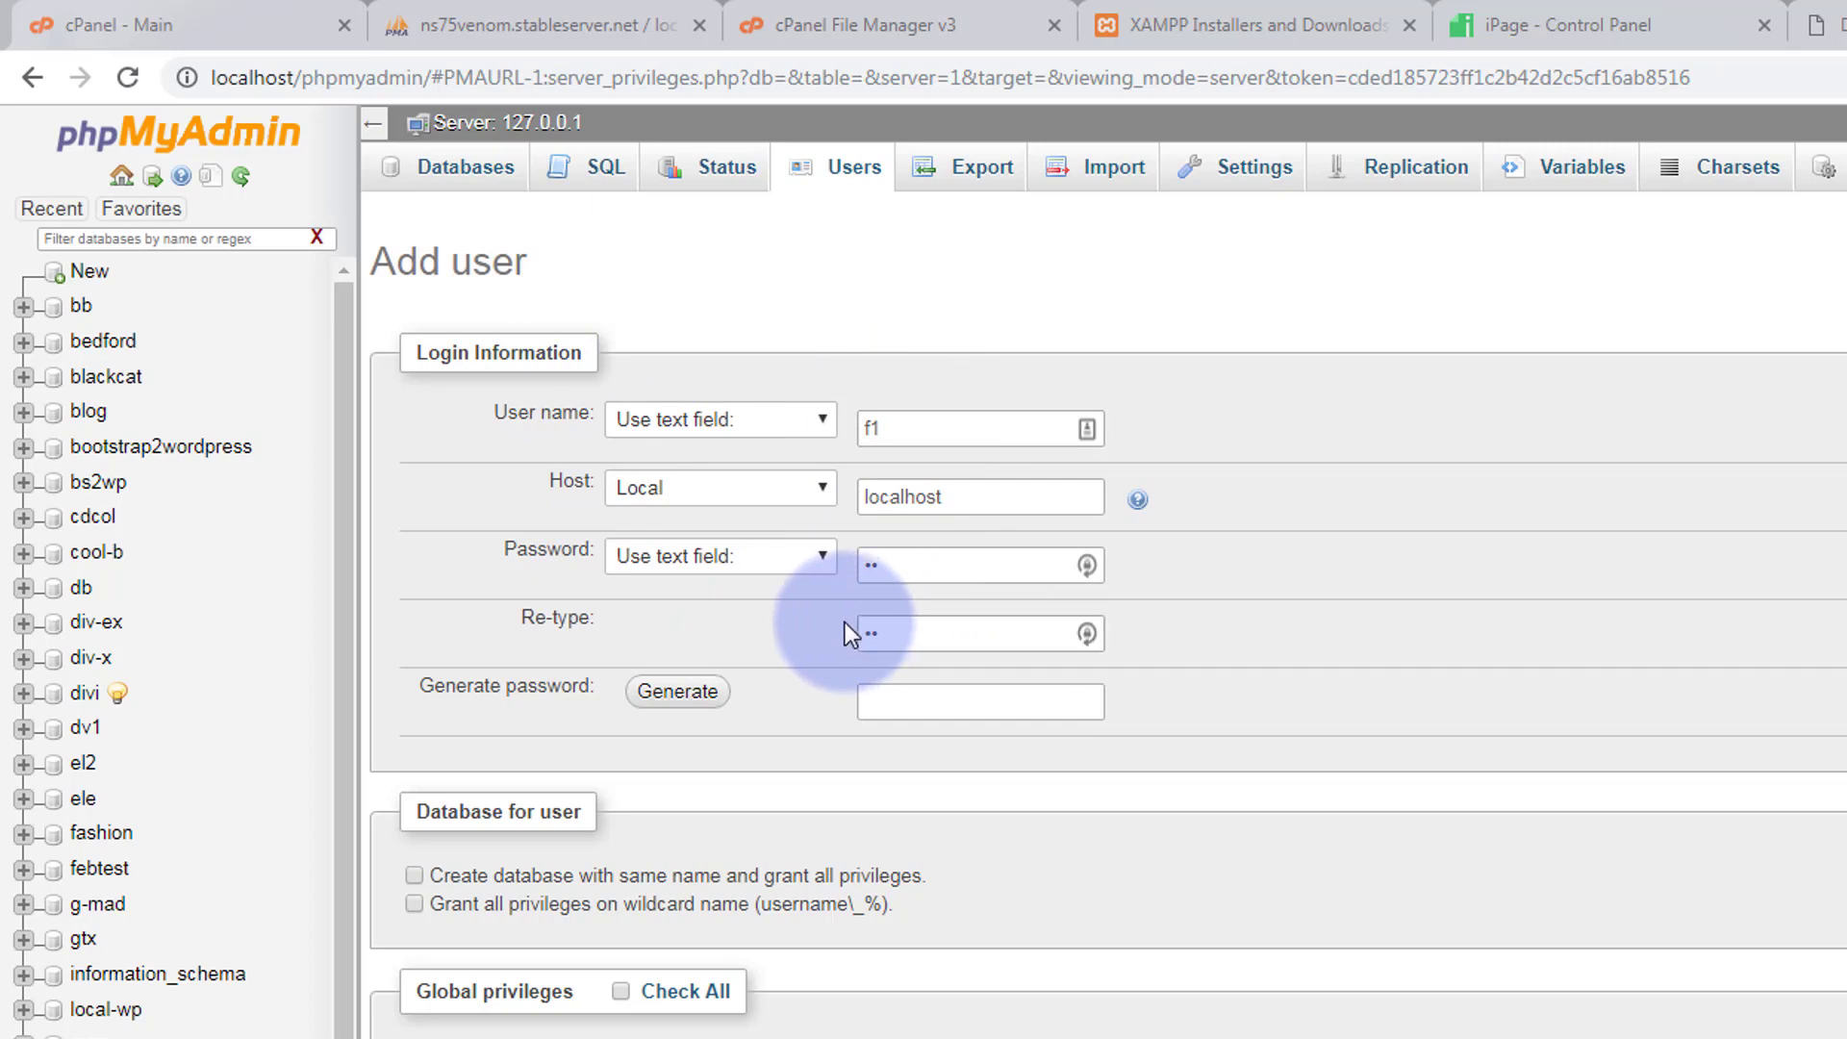
scroll(1279, 558, down, 2)
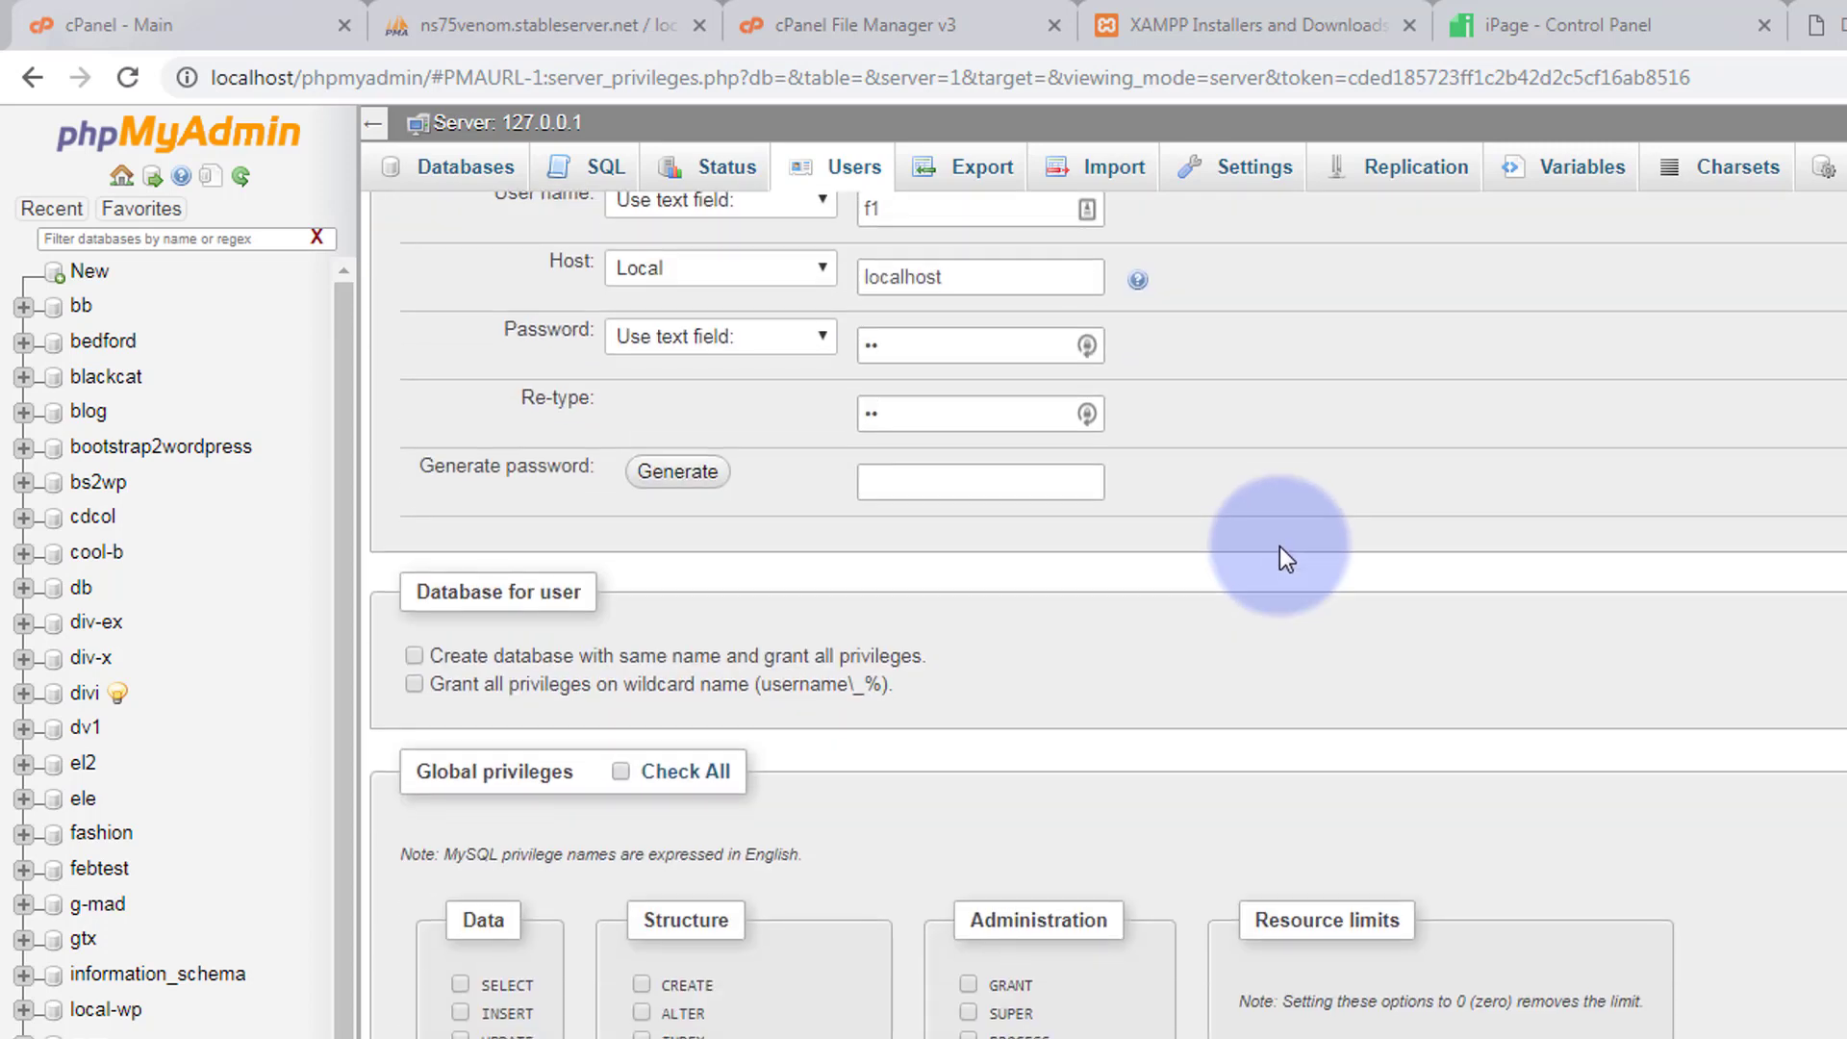
click(413, 656)
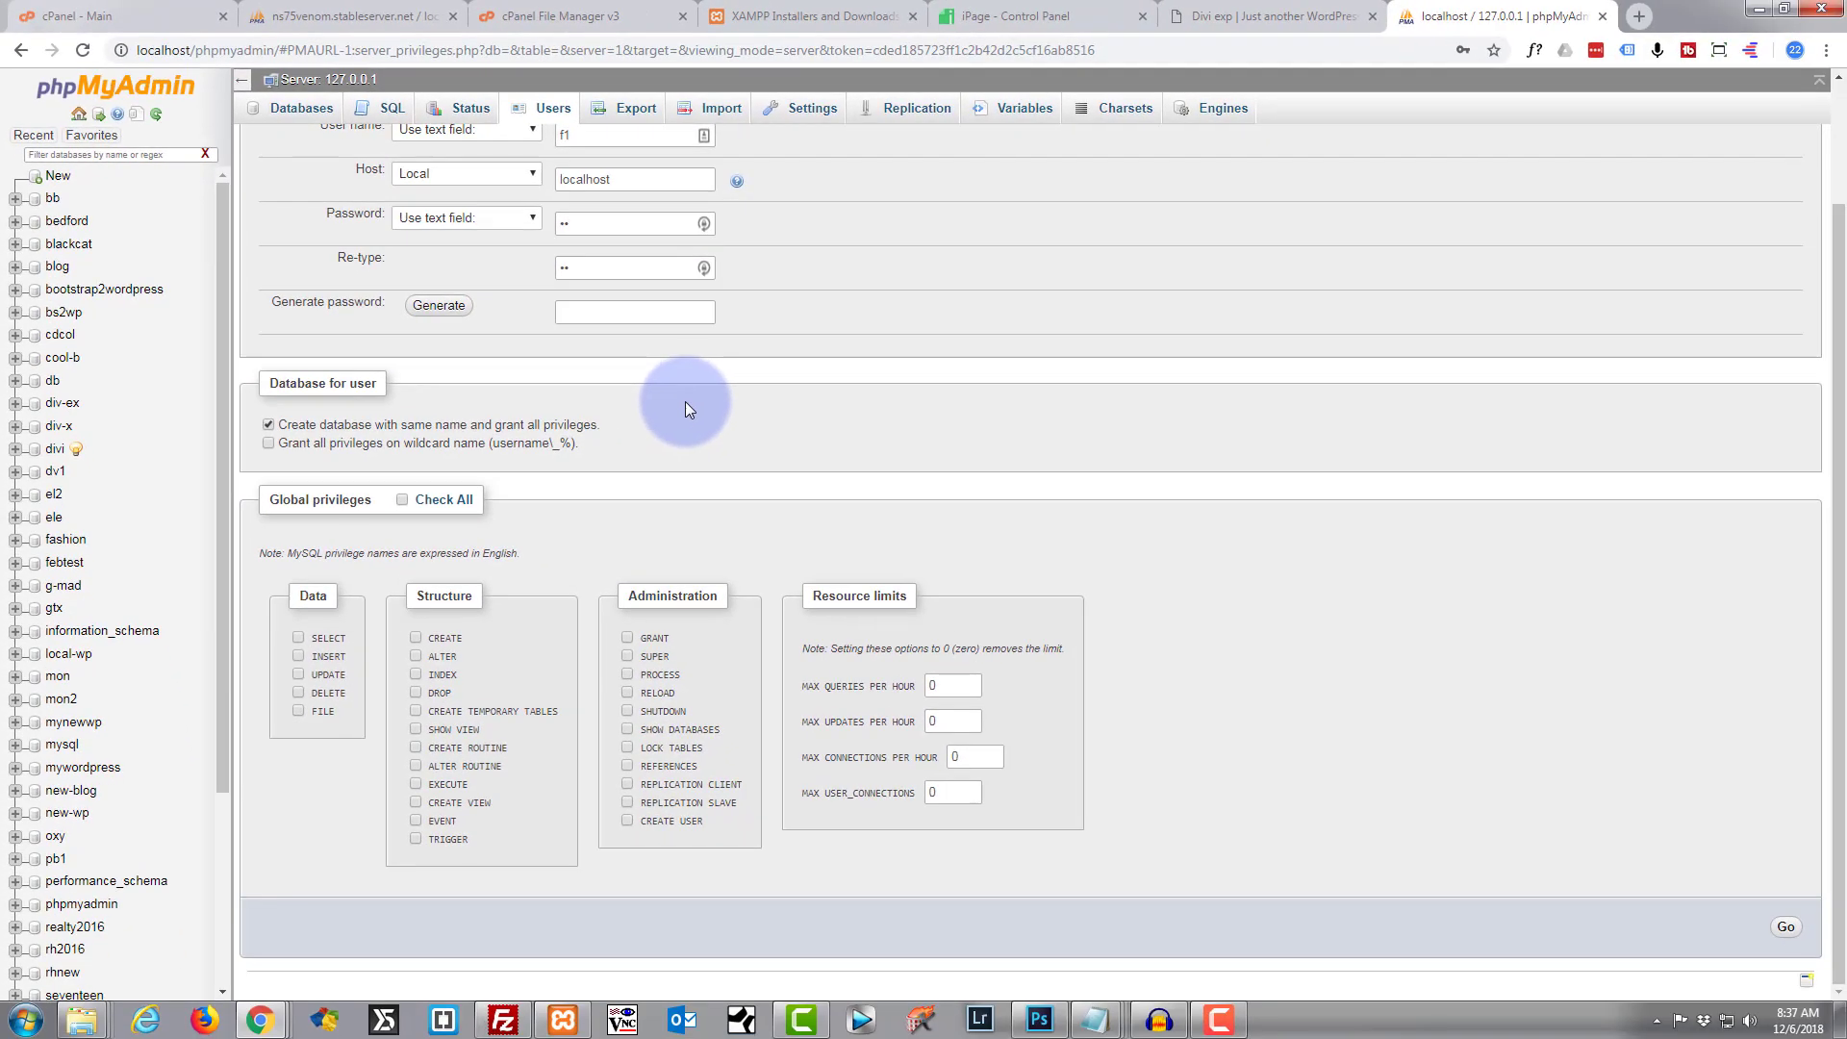
scroll(696, 399, up, 2)
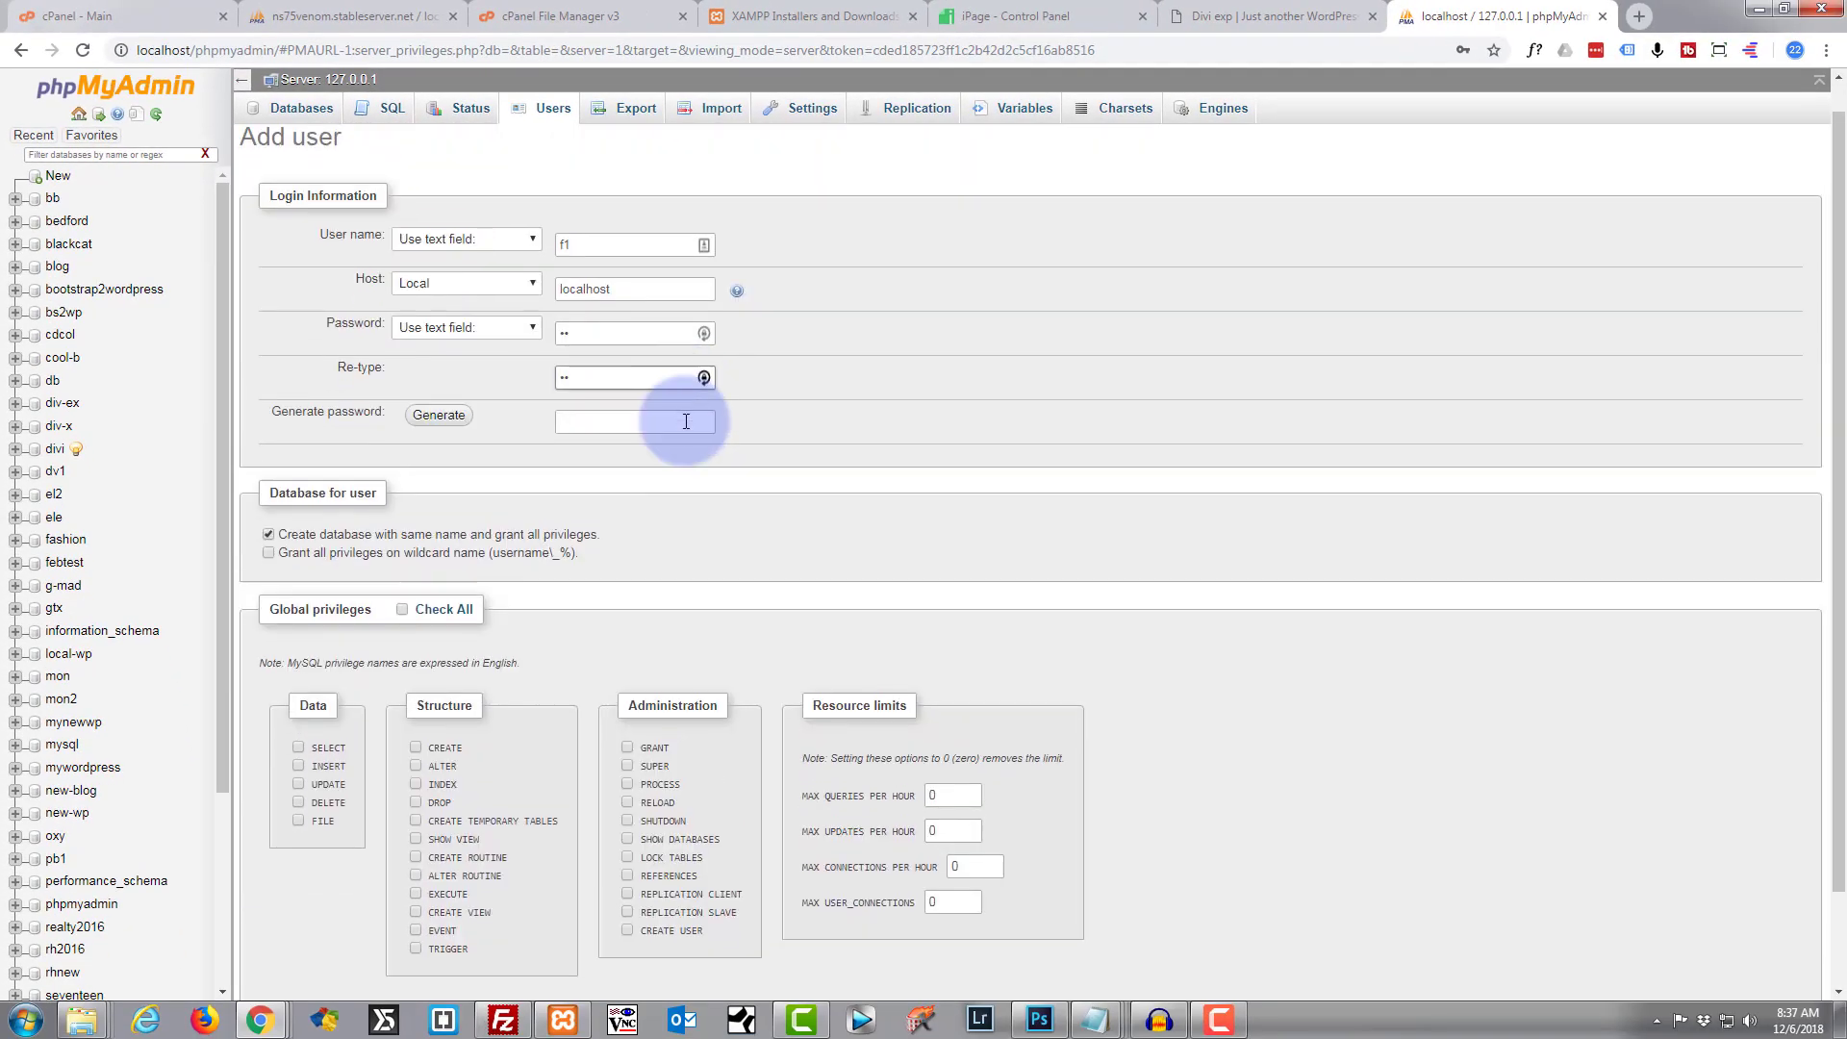
scroll(684, 423, down, 2)
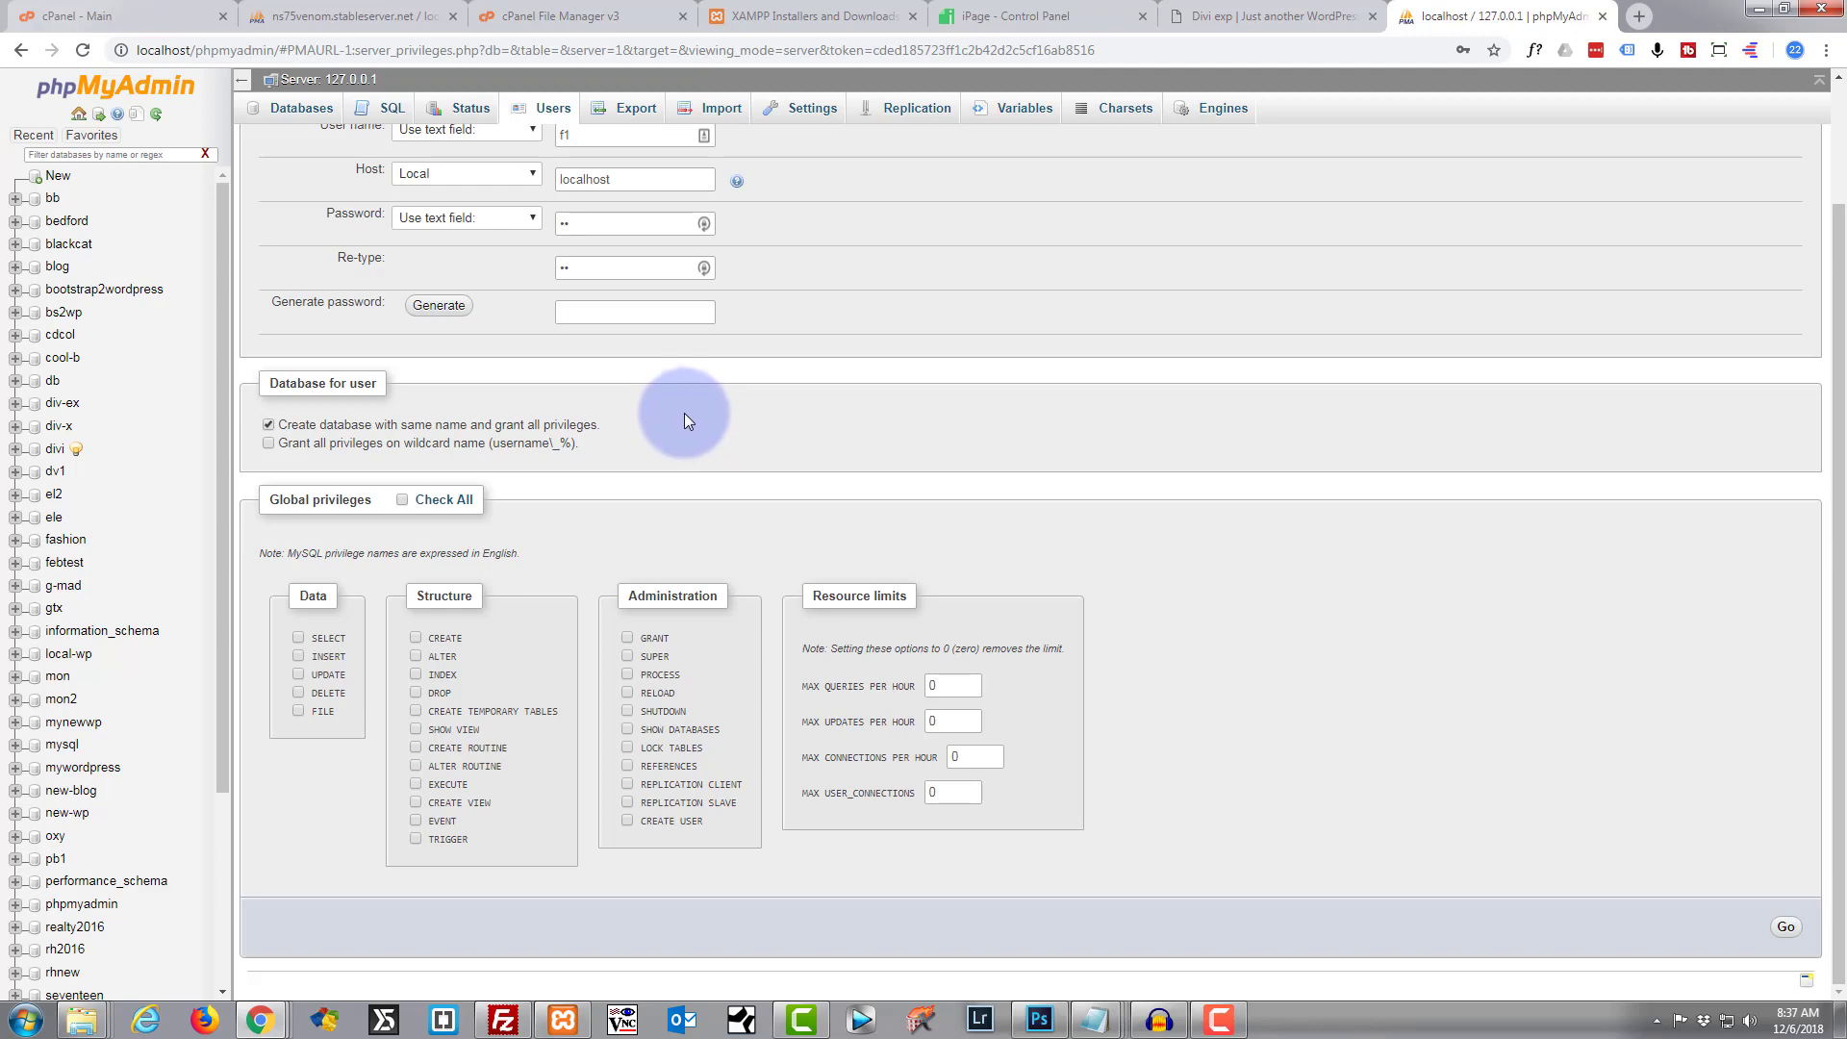
Step: Submit the Add user form to create f1 and its database, declining LastPass's password update
click(1786, 931)
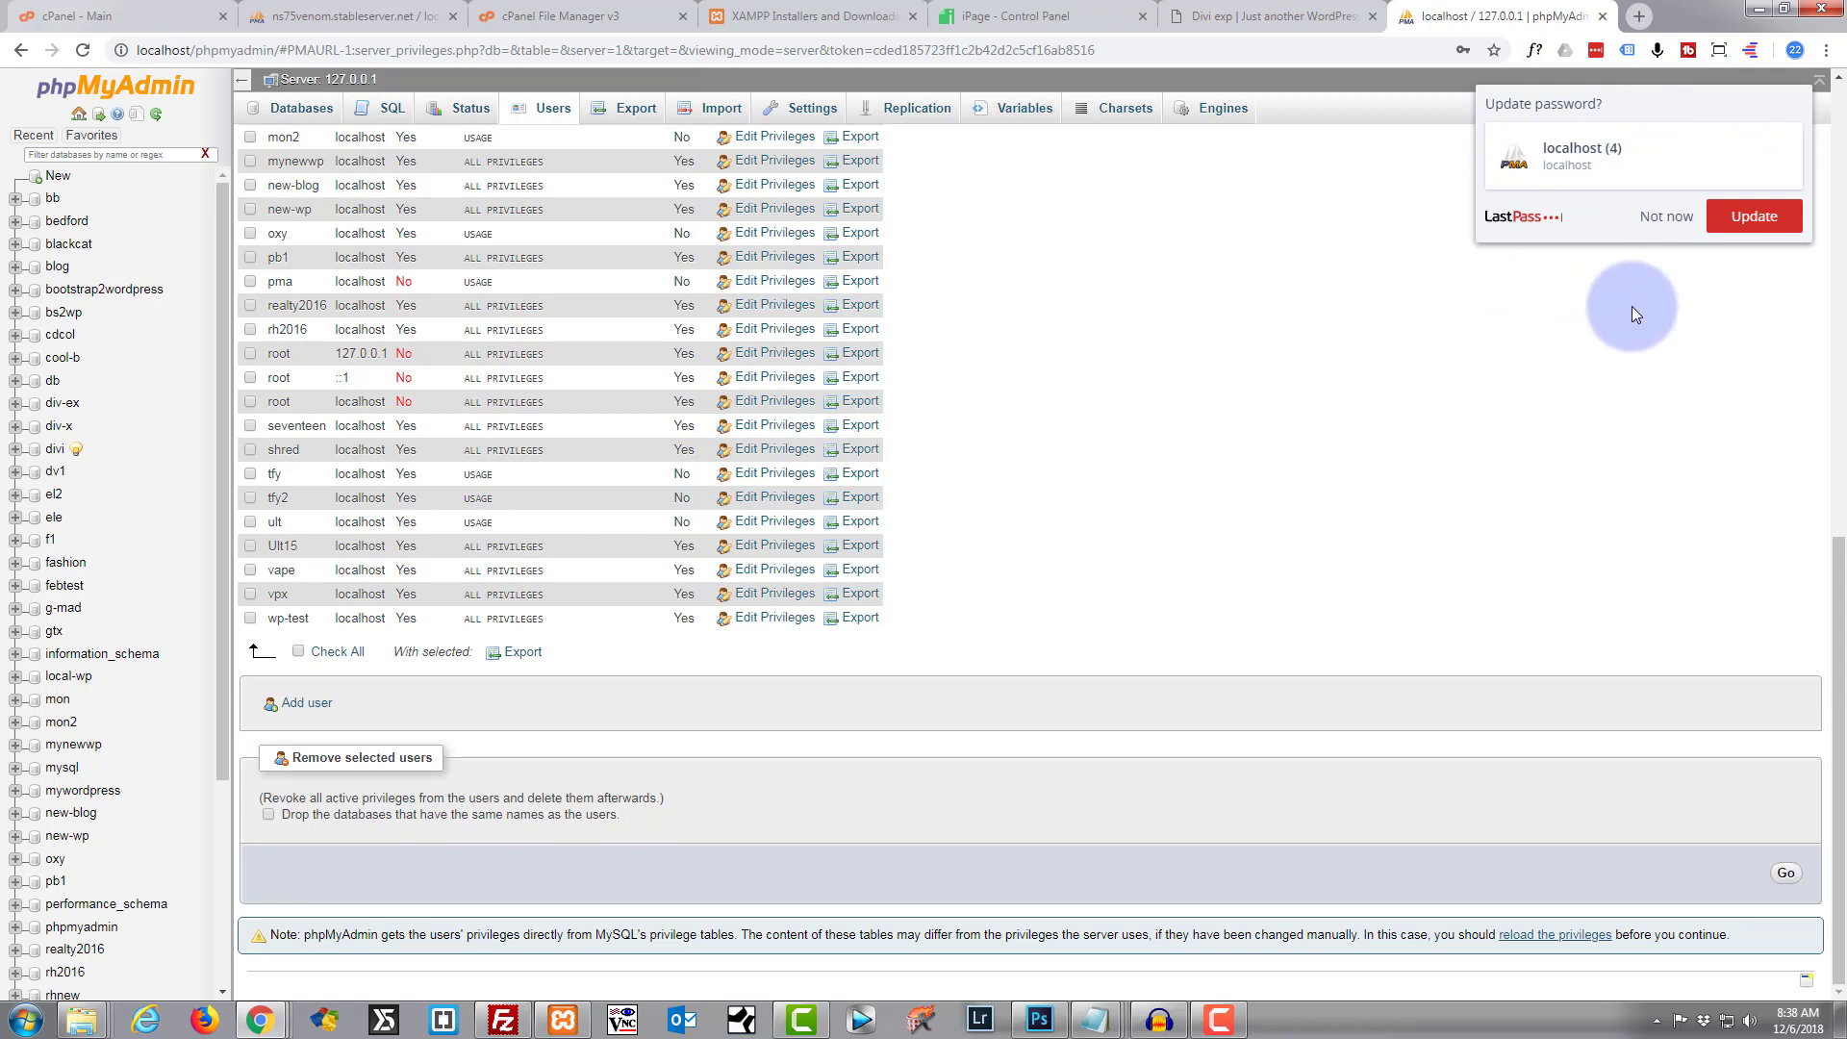
click(1667, 216)
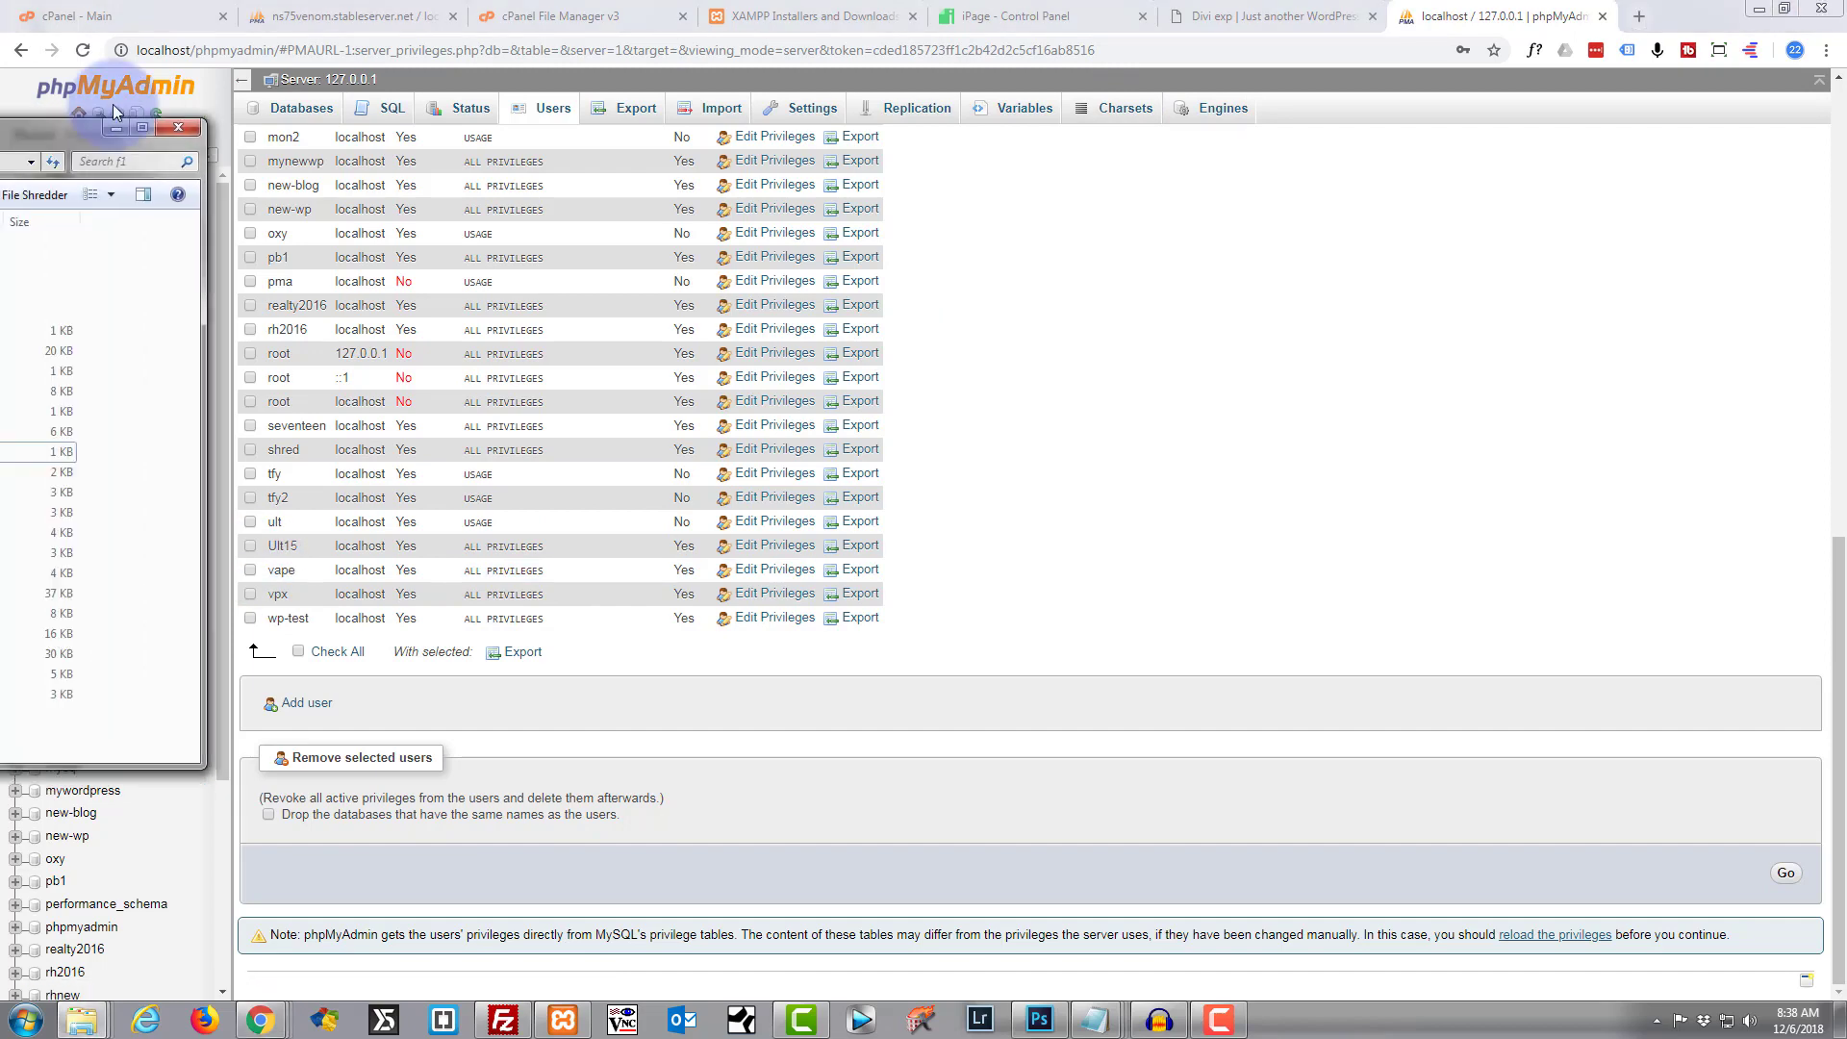
Step: Open the htdocs\f1 wp-config file with Brackets, then minimize the editor
drag(0, 135, 916, 127)
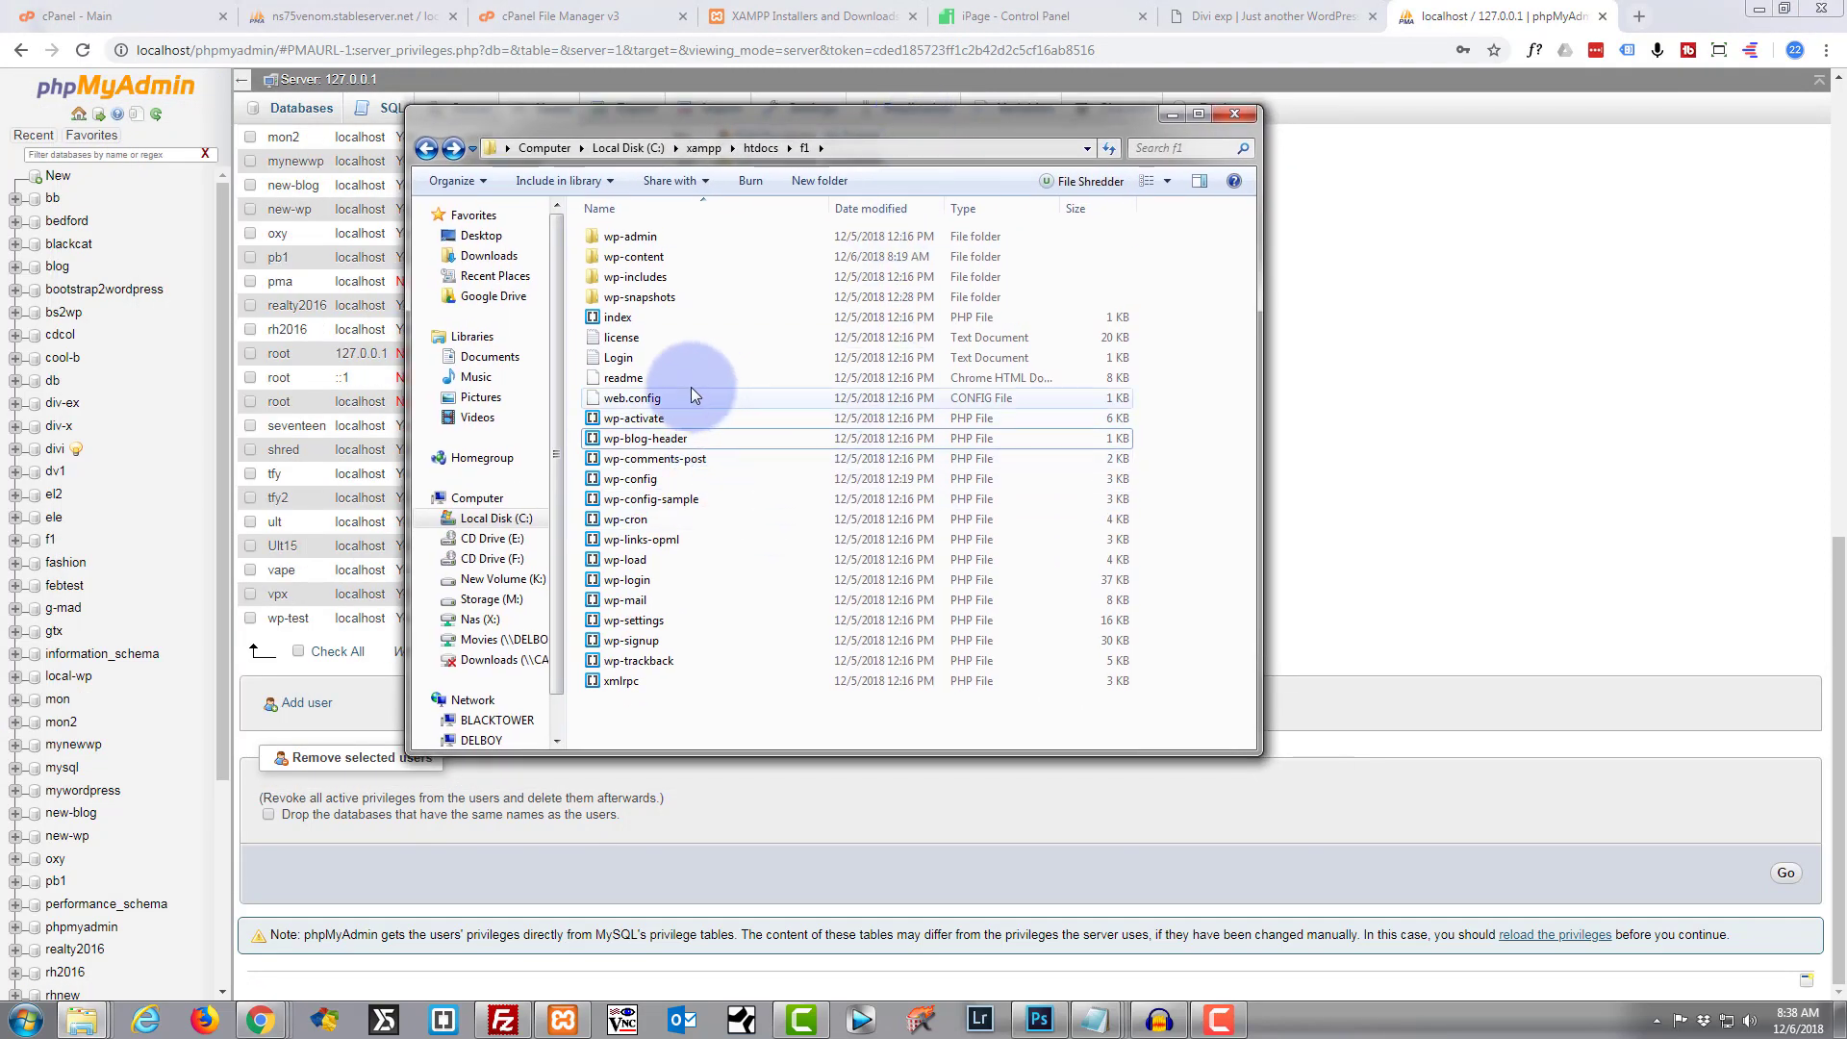
mouse_move(630, 476)
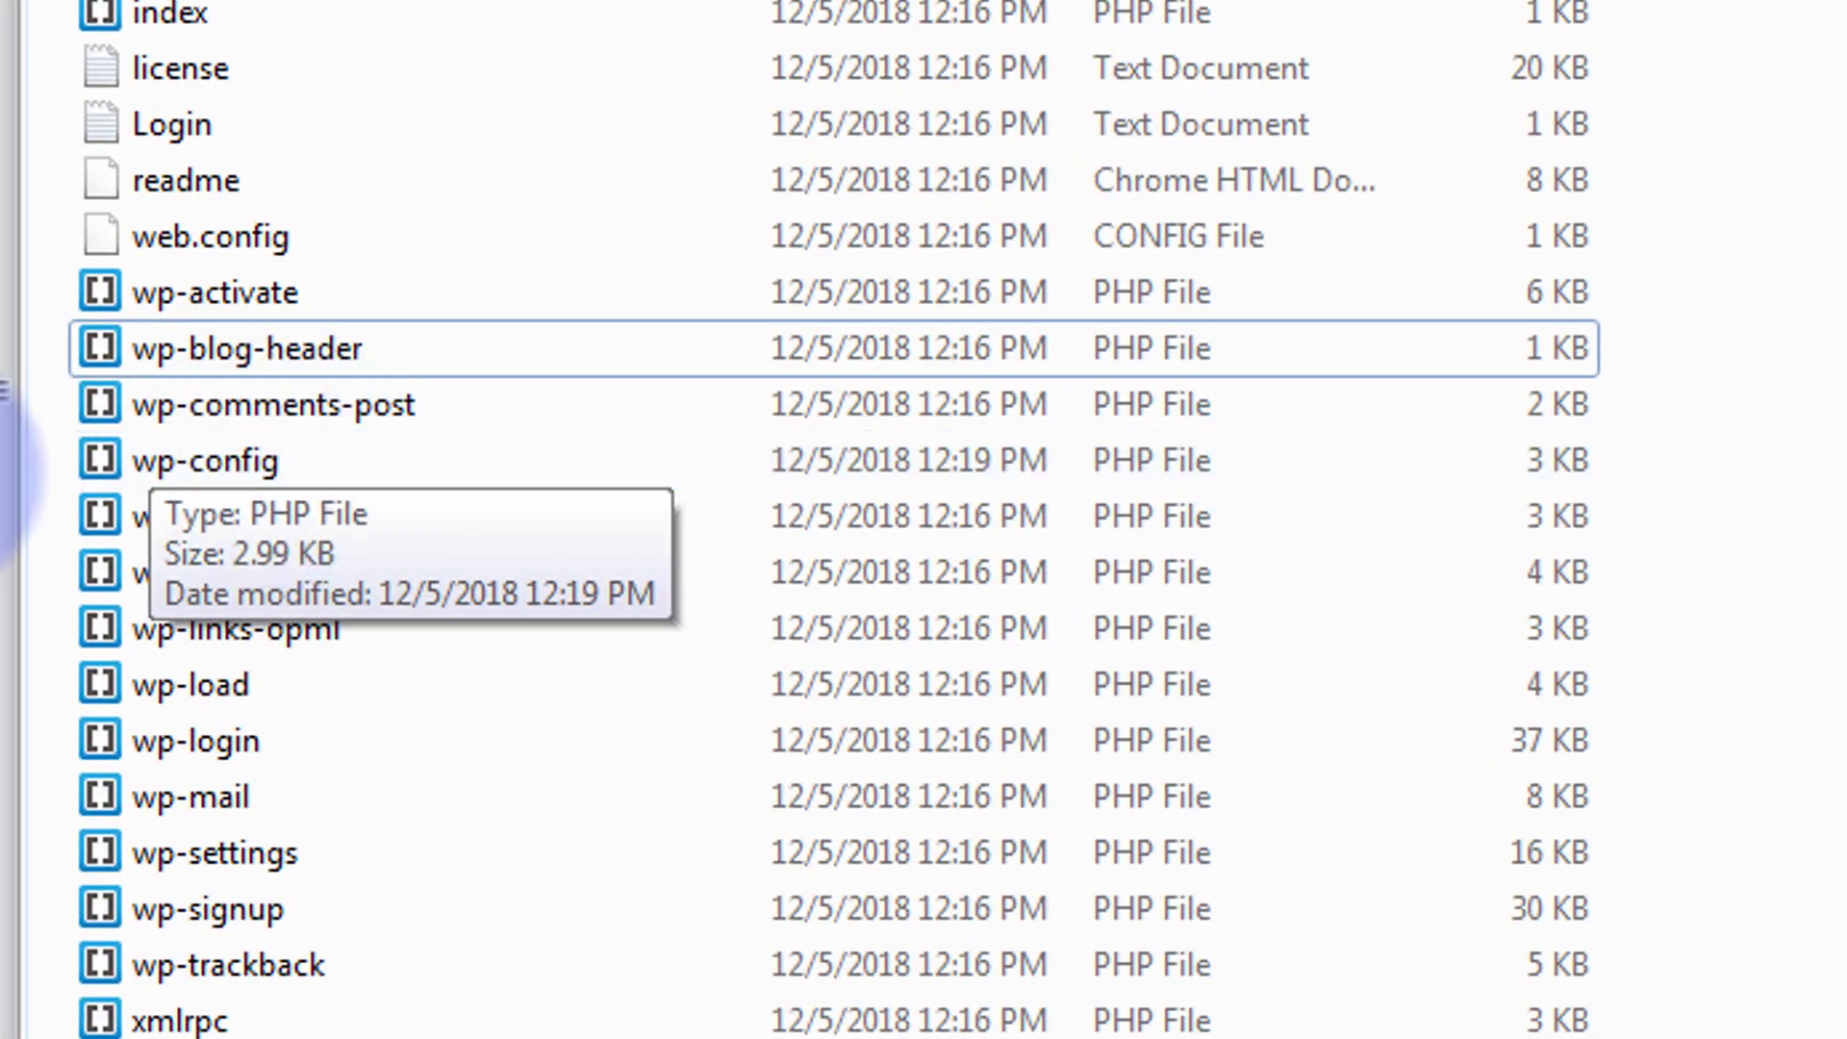
click(104, 462)
right_click(103, 448)
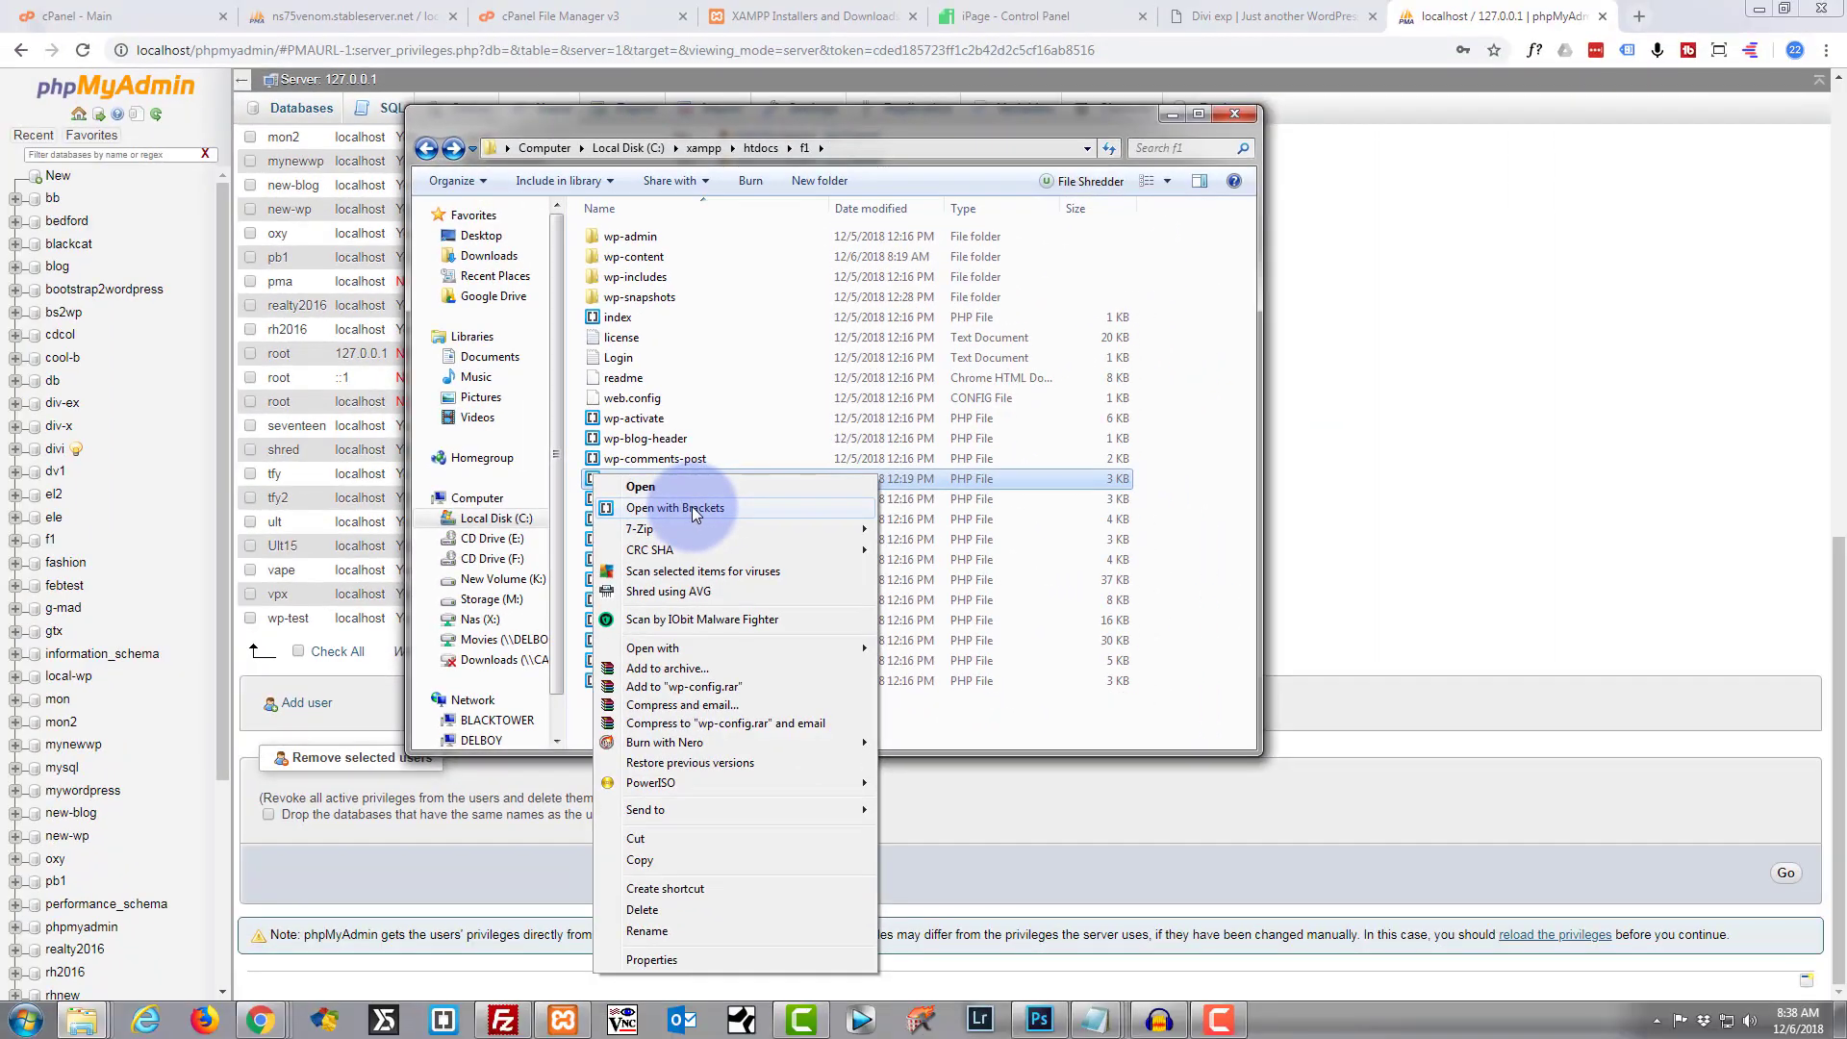
click(649, 511)
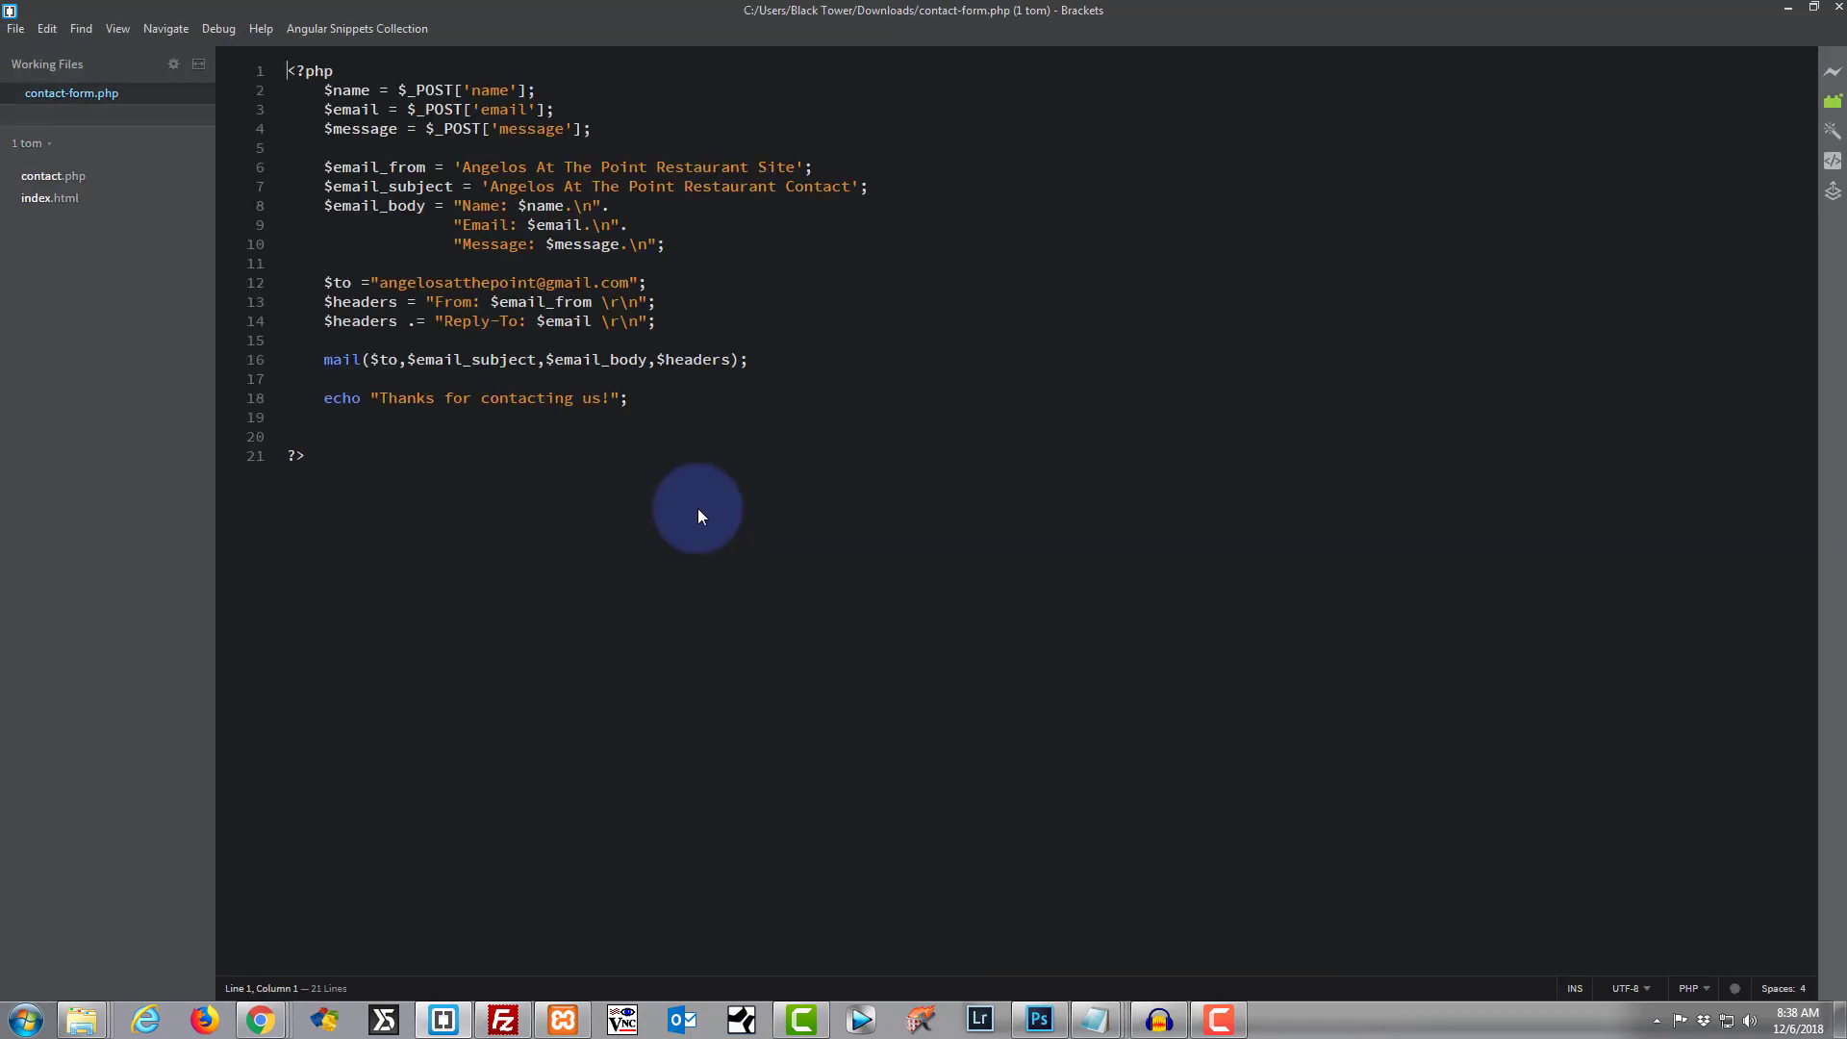
click(1789, 13)
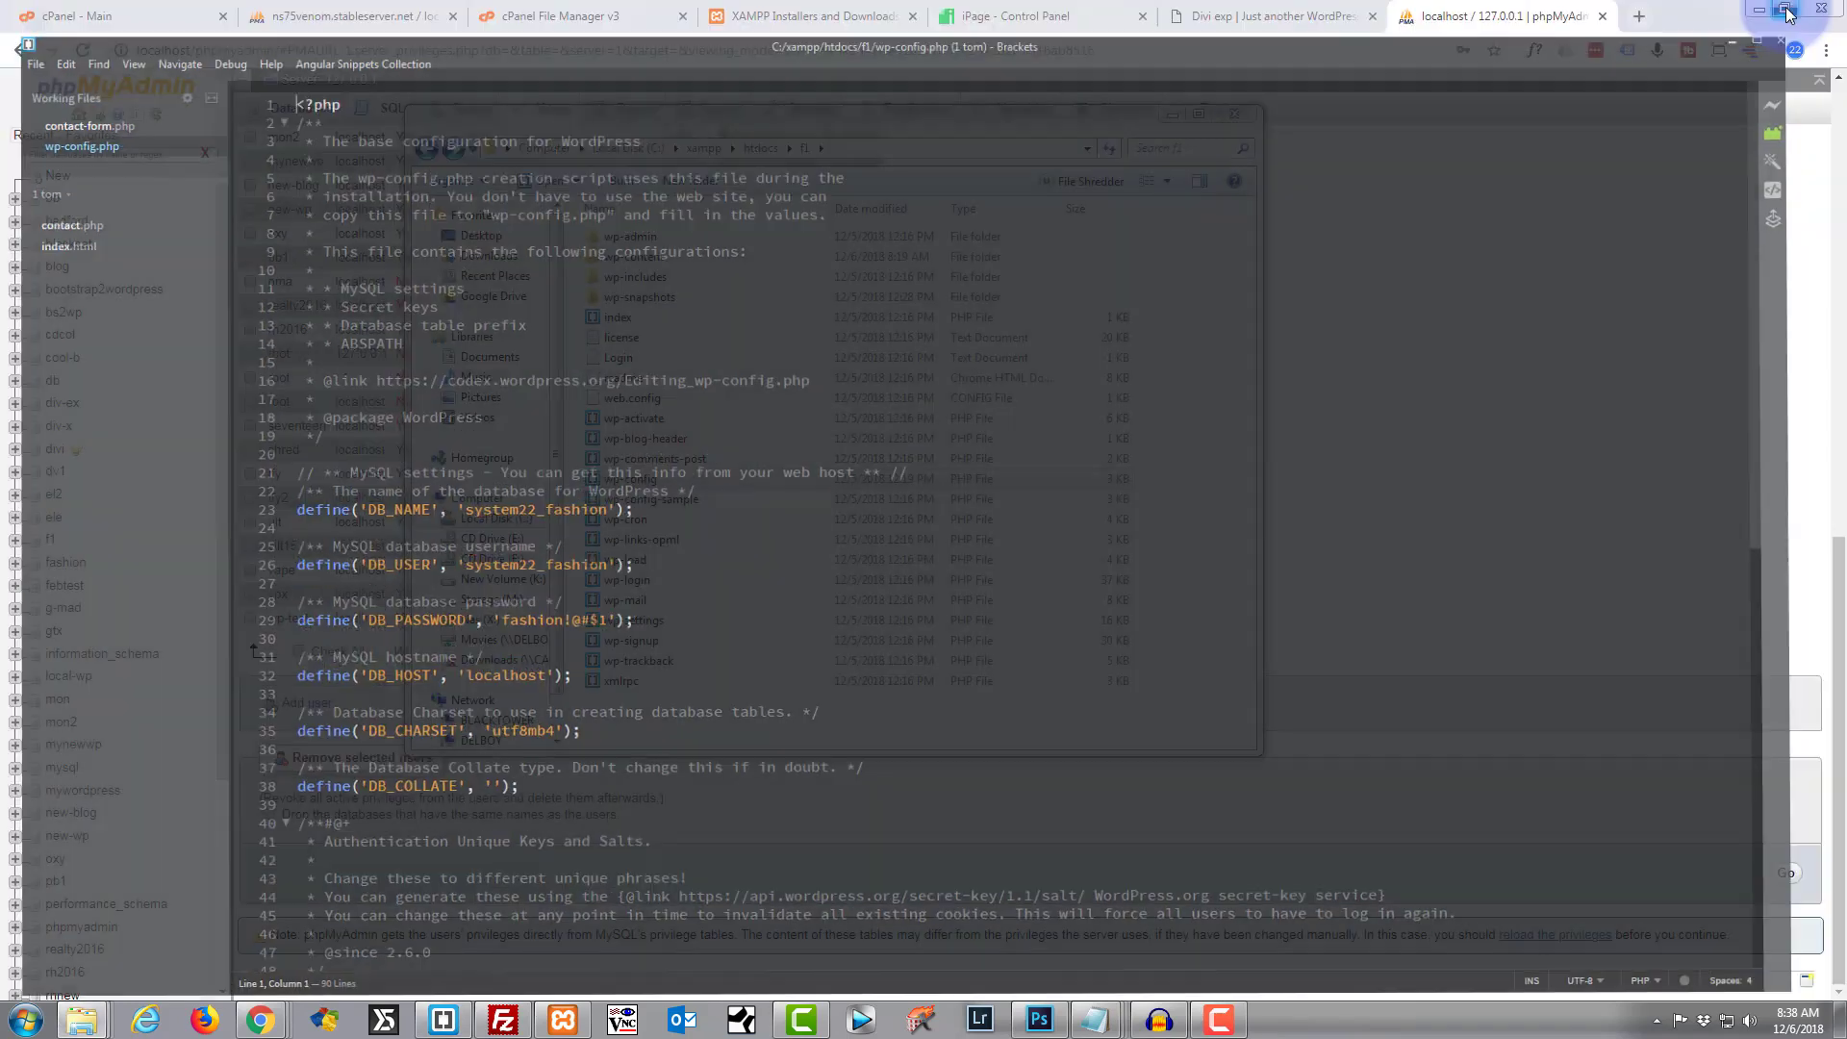
Step: Search the web for 'brackets' in a new Chrome tab
click(1400, 36)
key(ctrl+t)
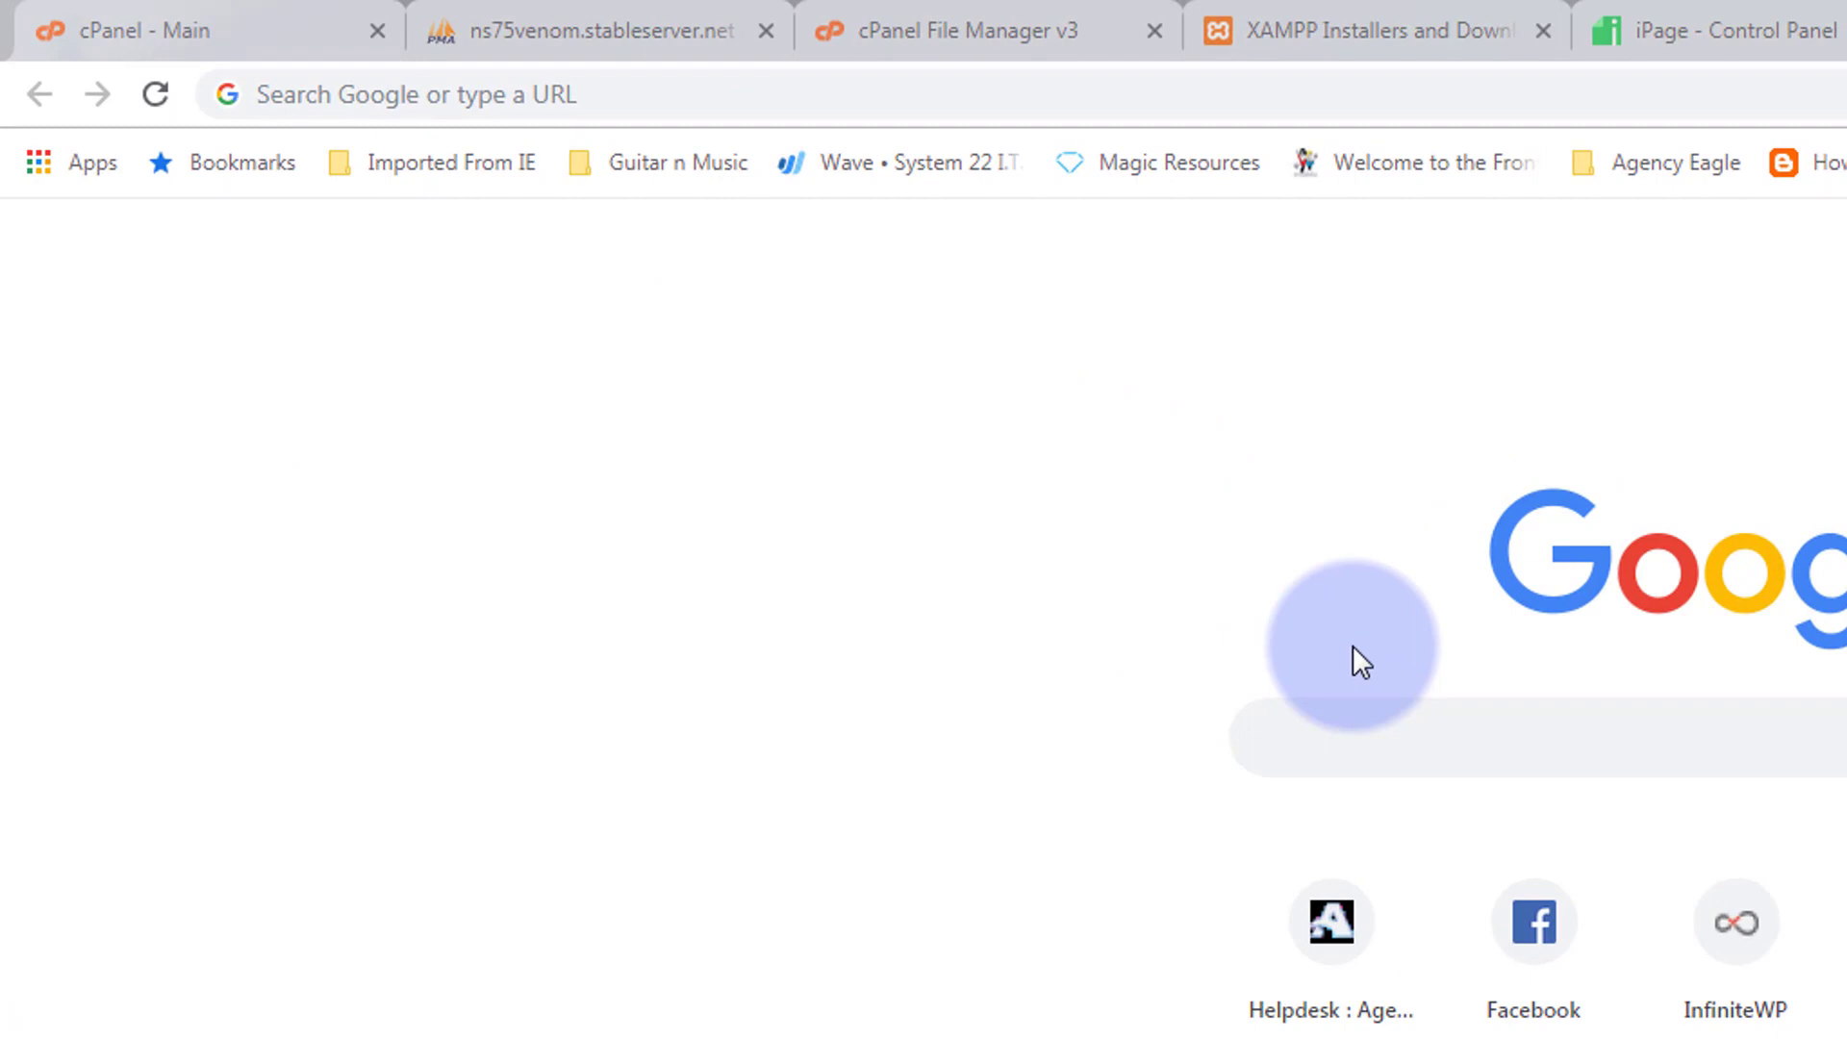
text(brackets)
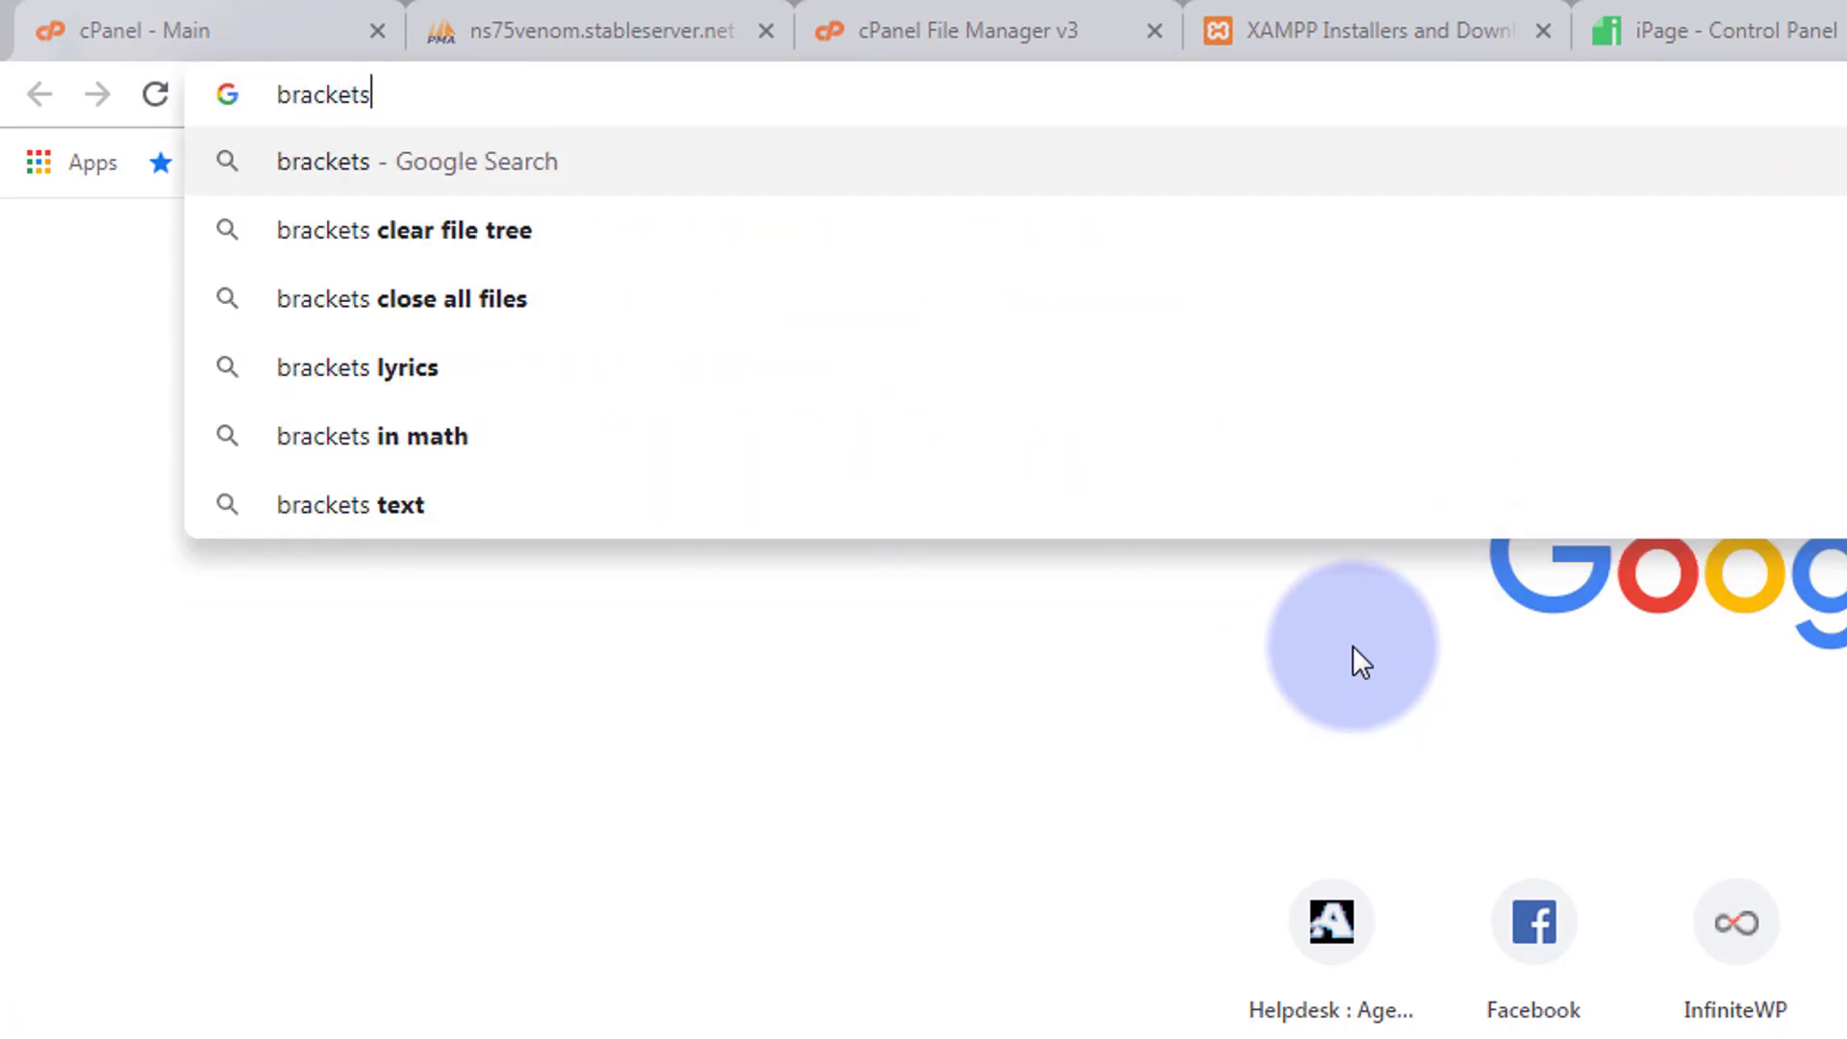
key(Return)
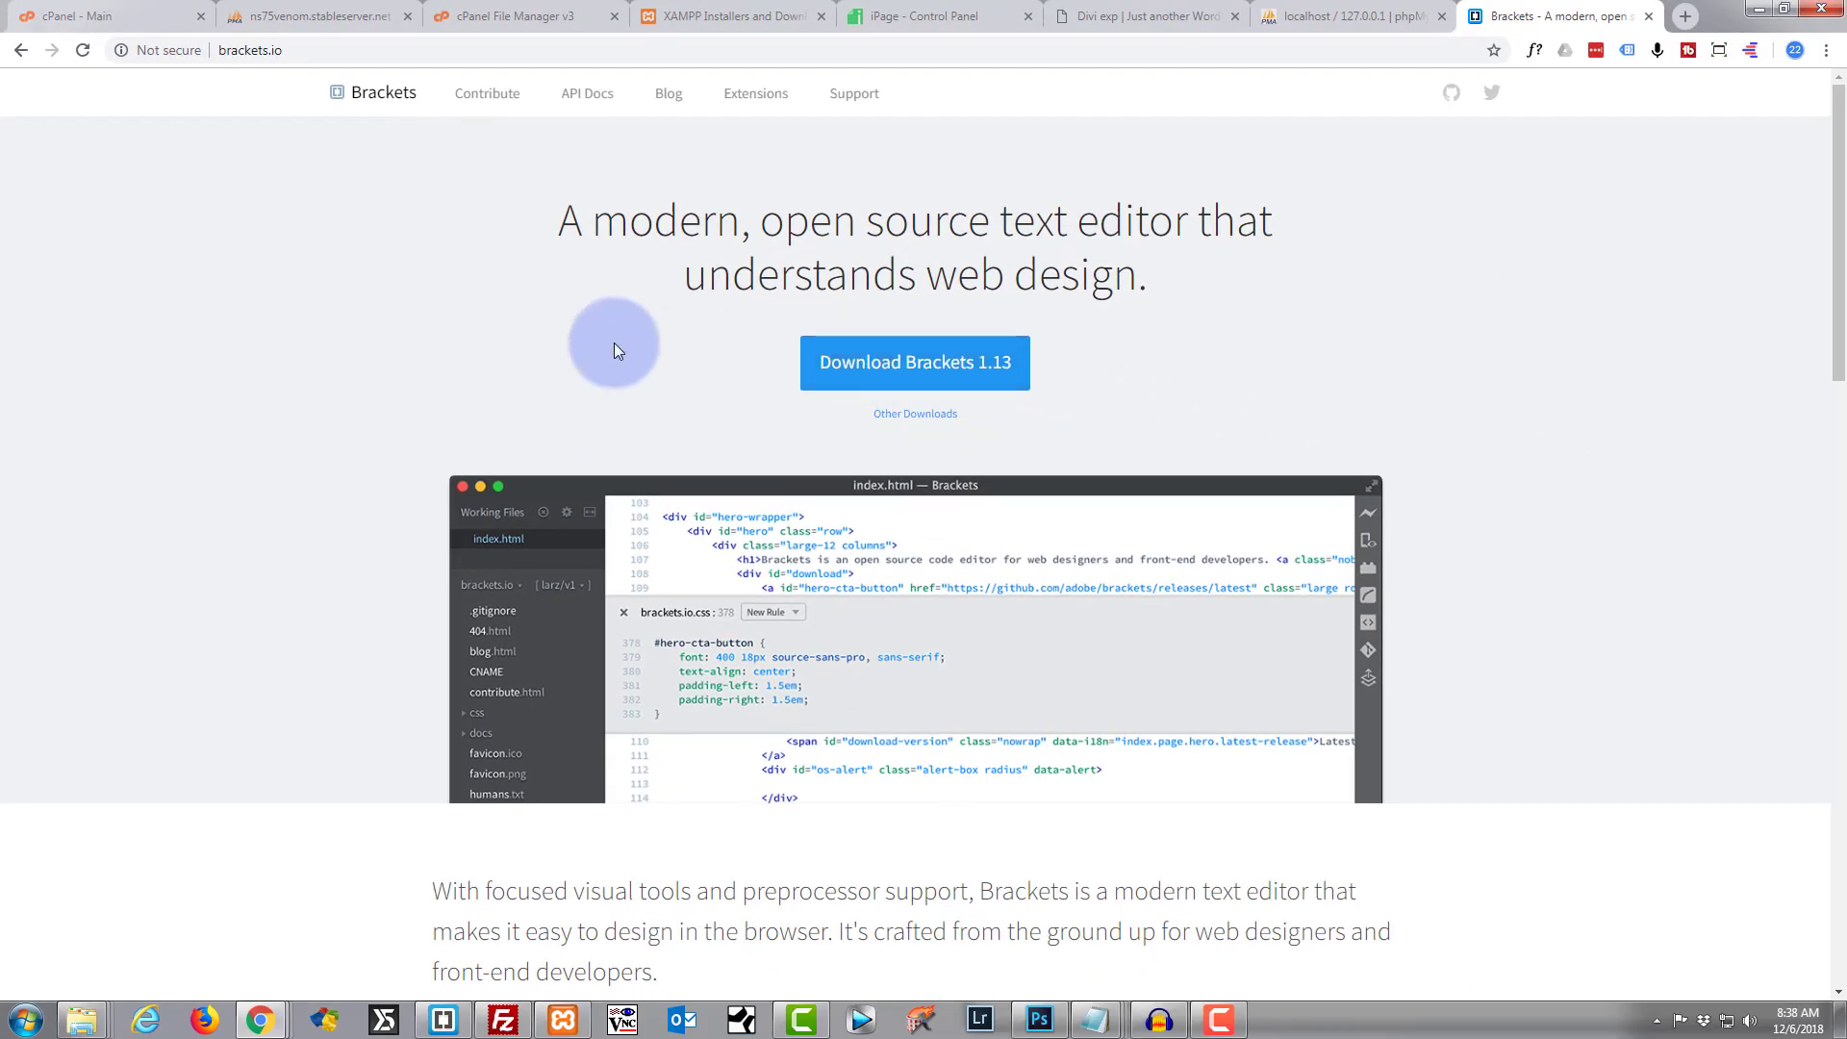
scroll(631, 351, down, 4)
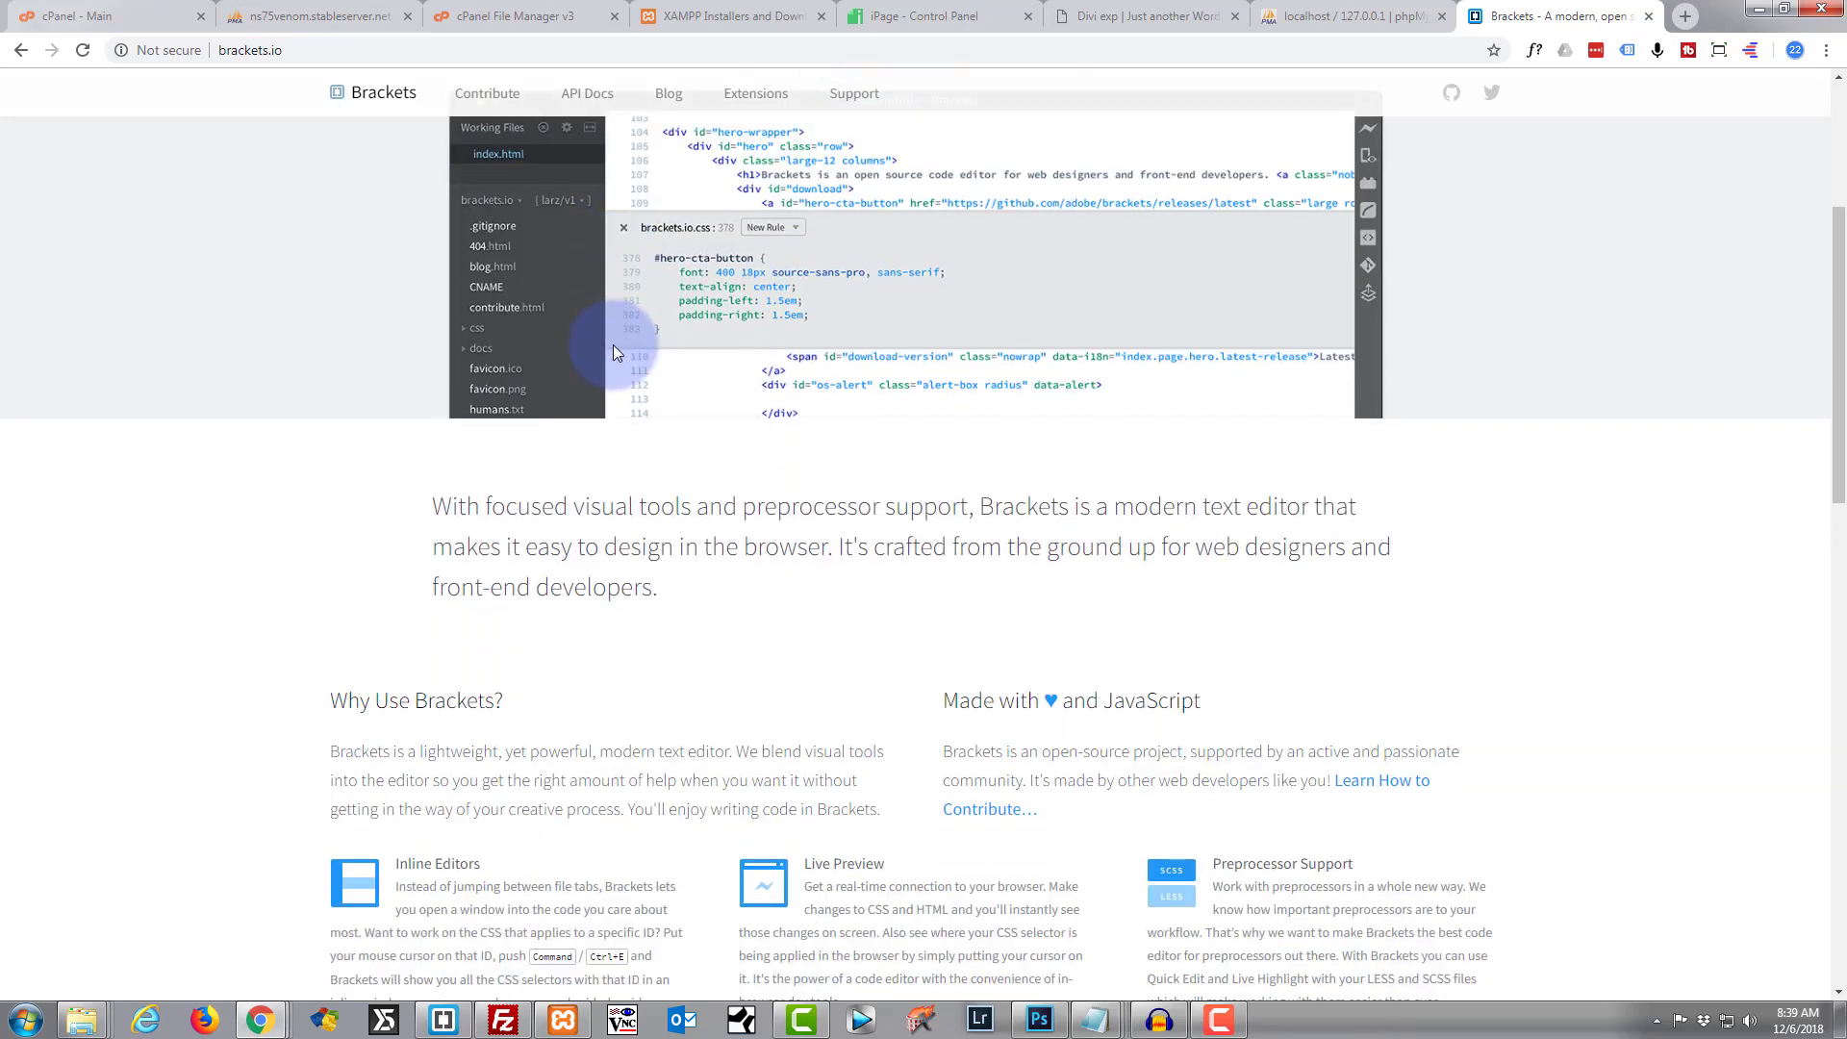
scroll(614, 344, up, 3)
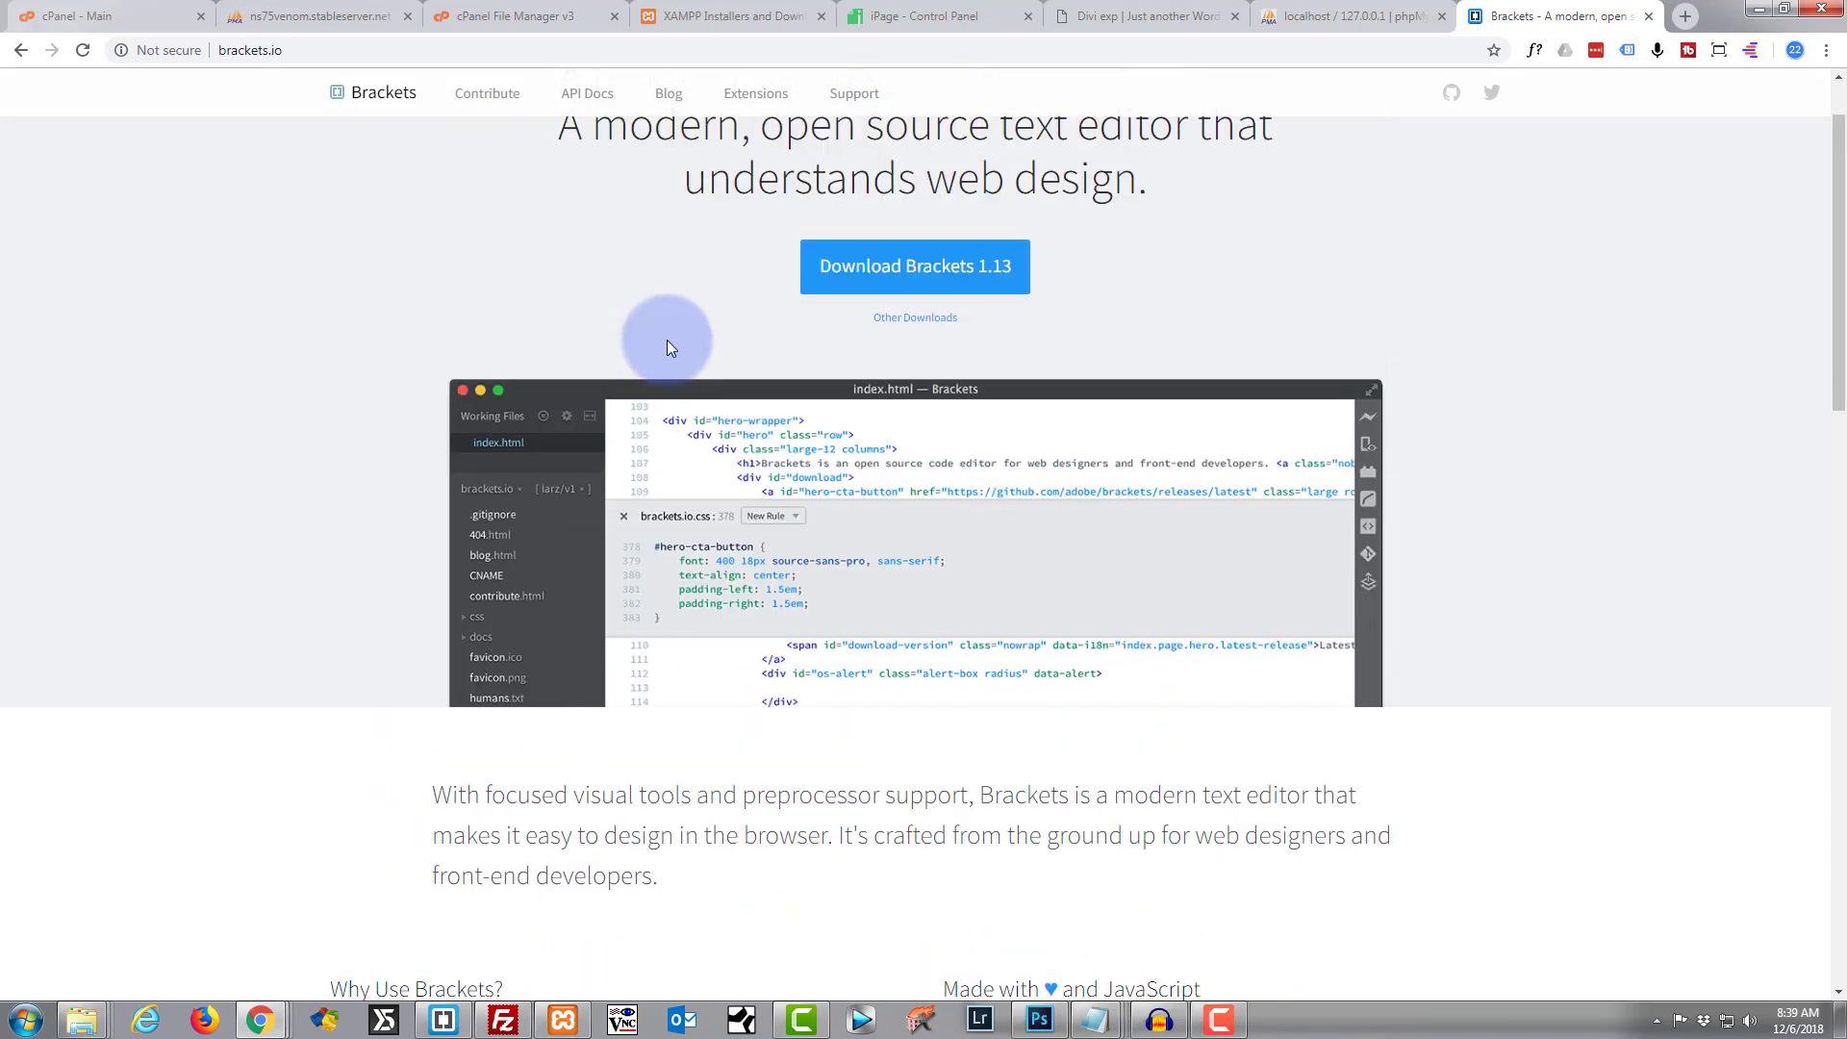
Step: Return to the Brackets editor so the f1 site folder shows in front
click(446, 1024)
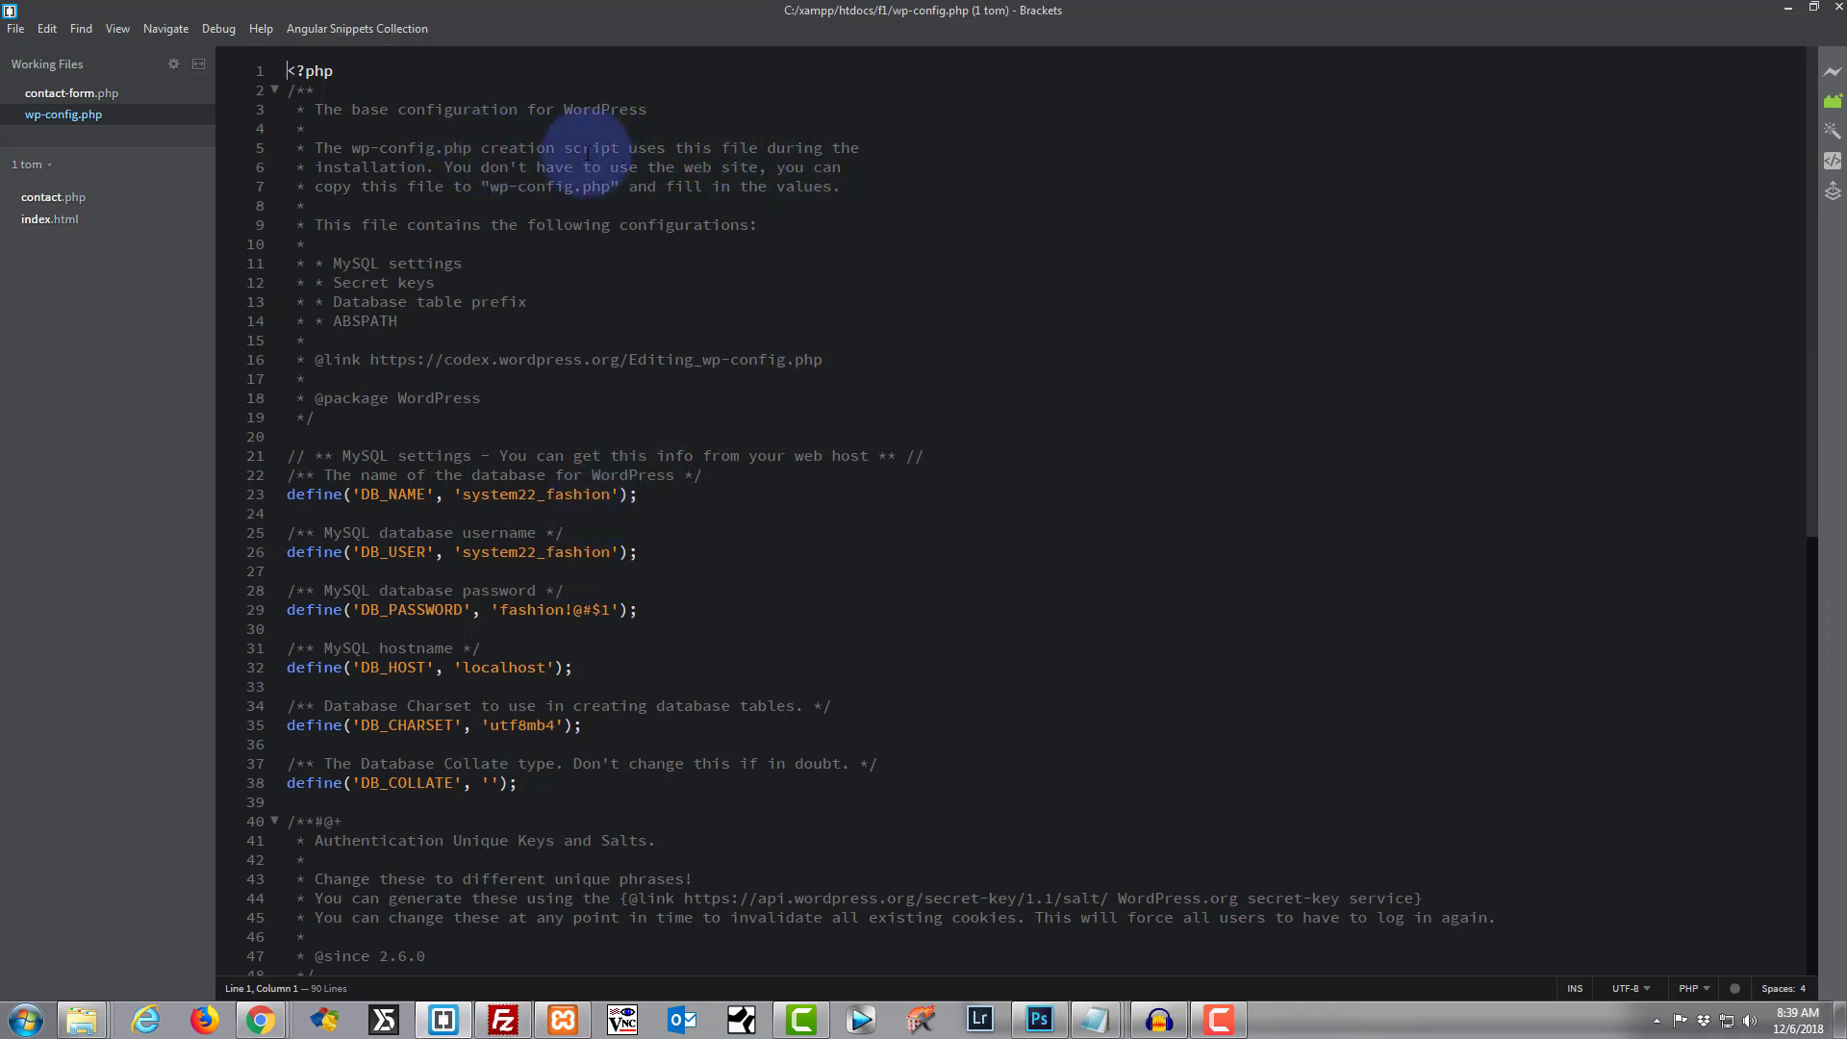
click(1788, 12)
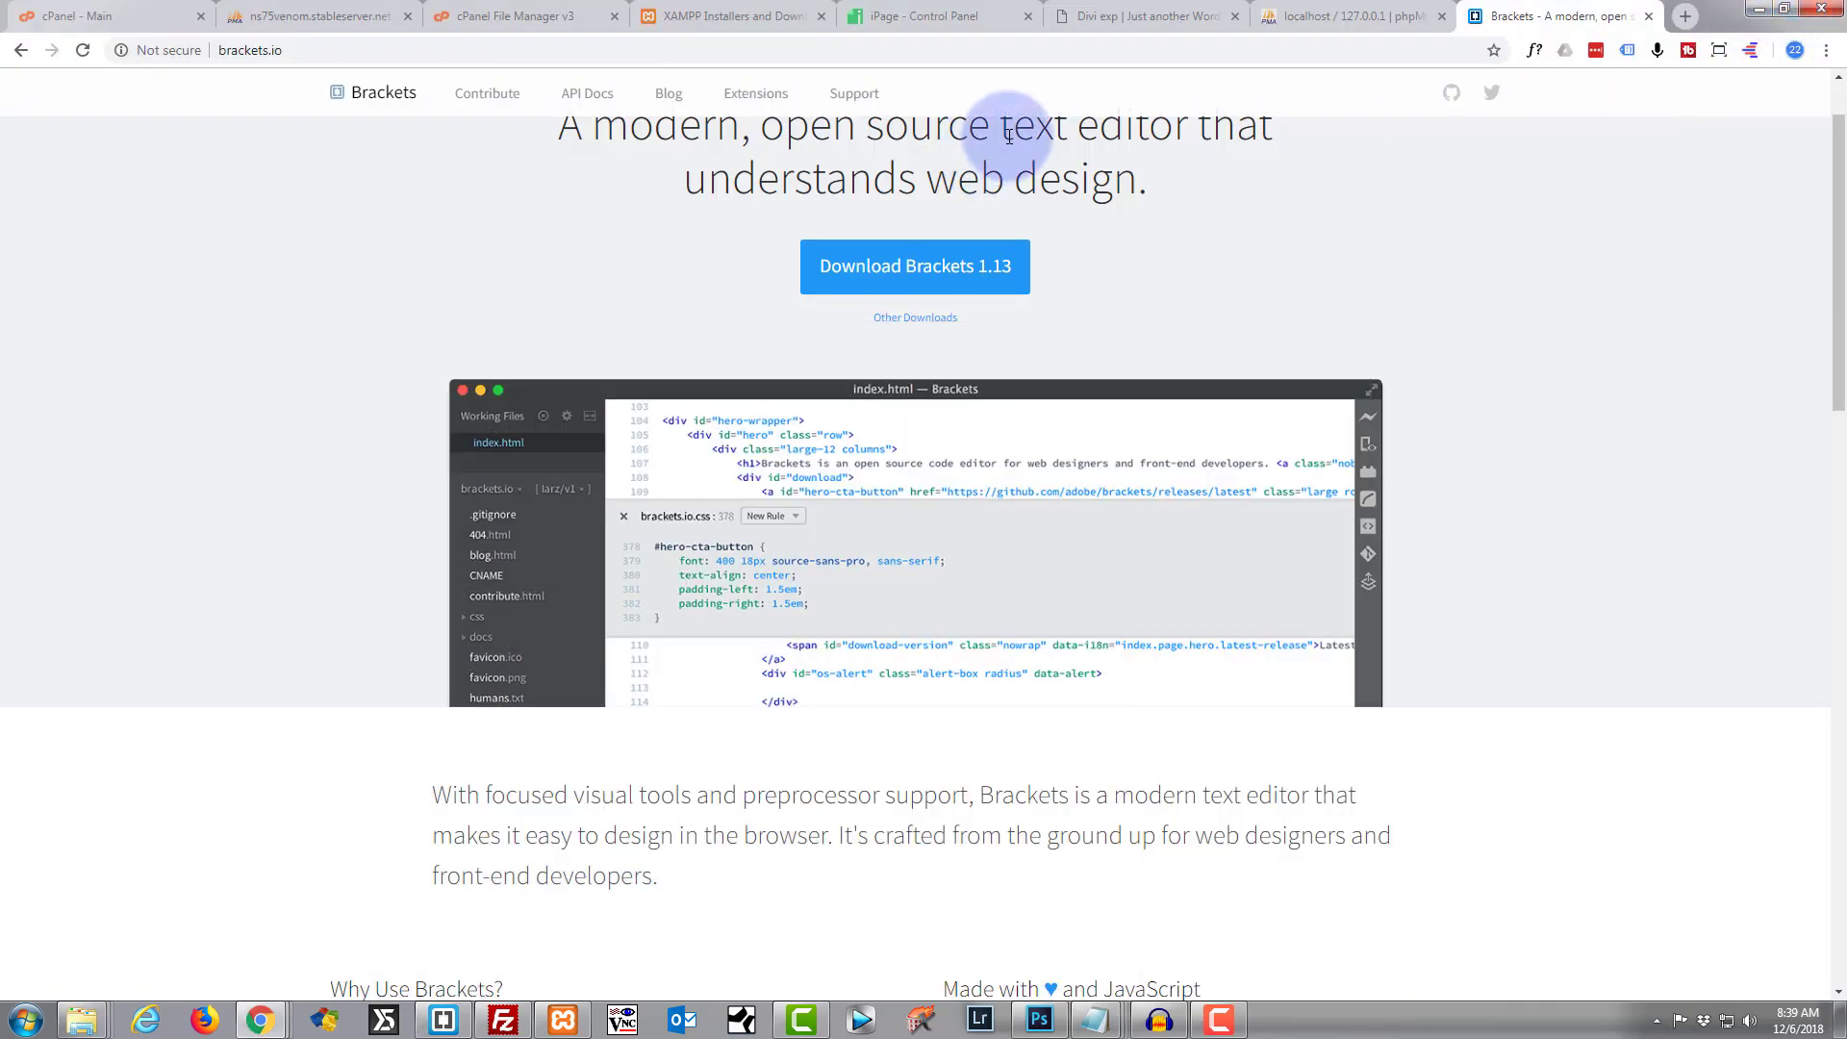
key(alt+Tab)
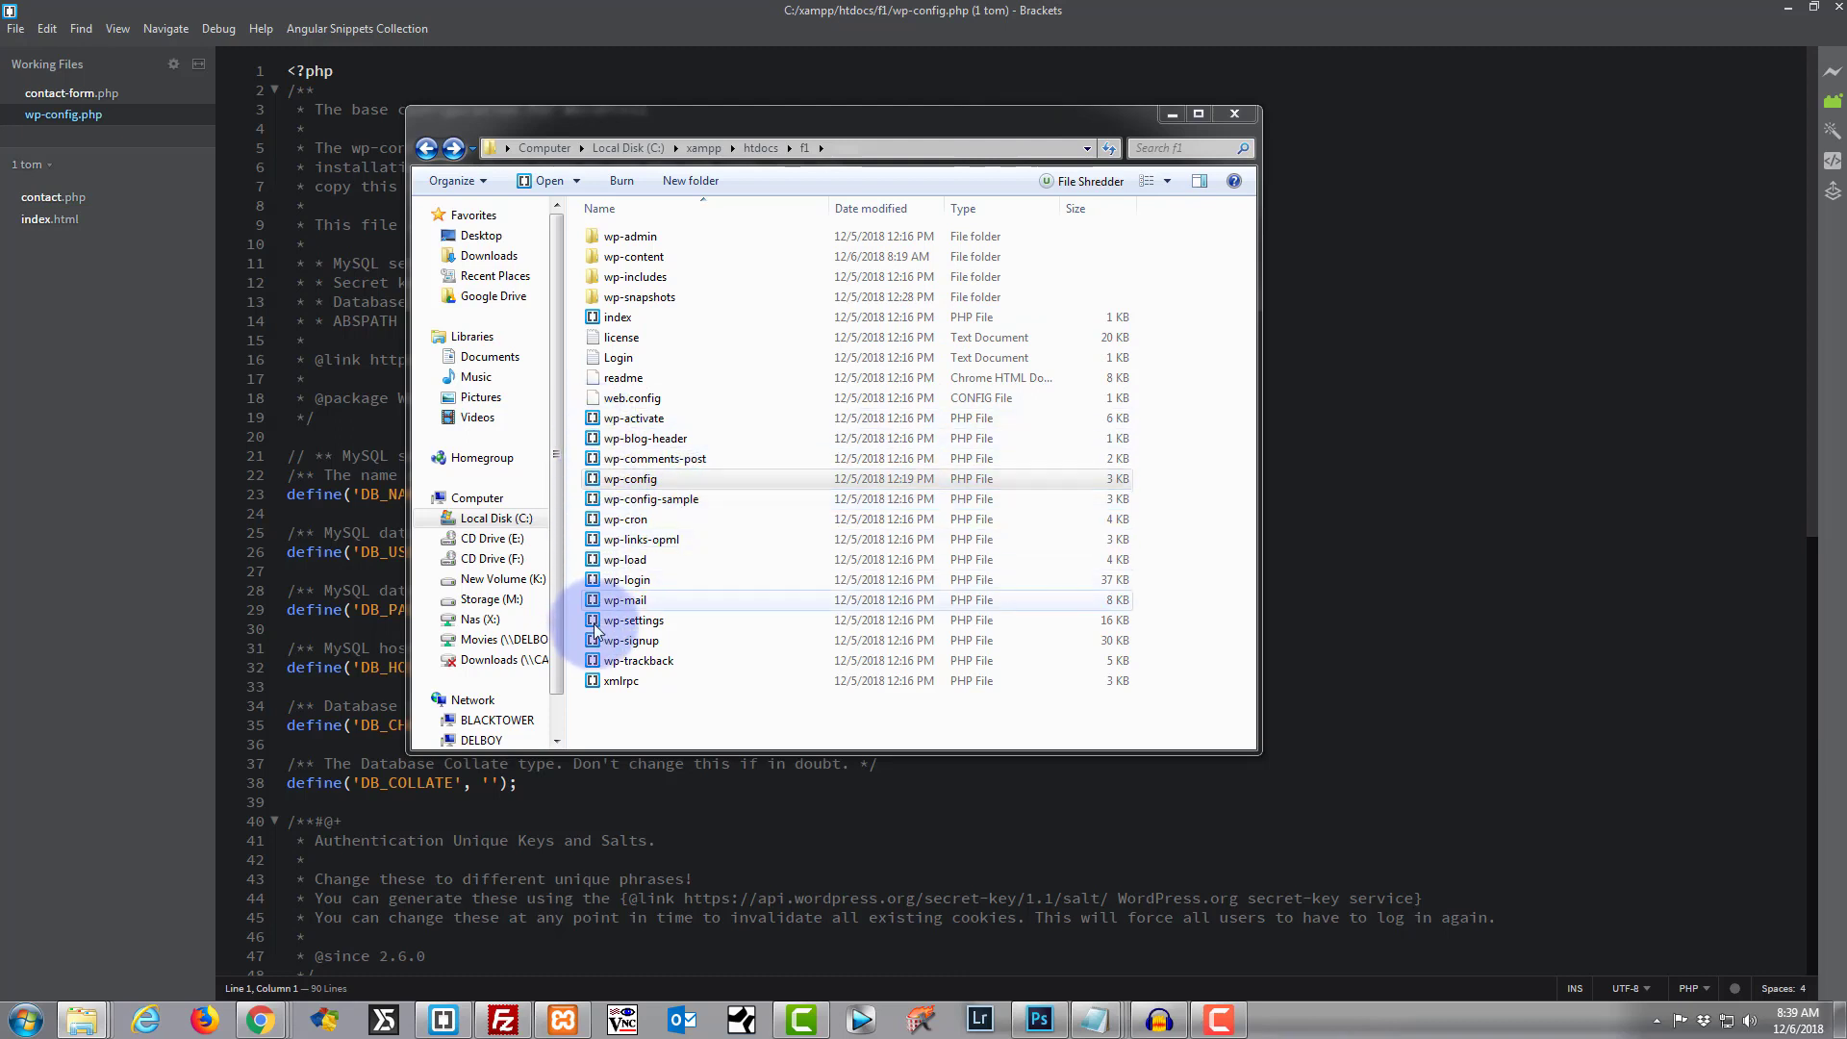
Step: Open wp-config.php from the f1 folder for editing in Brackets
click(599, 479)
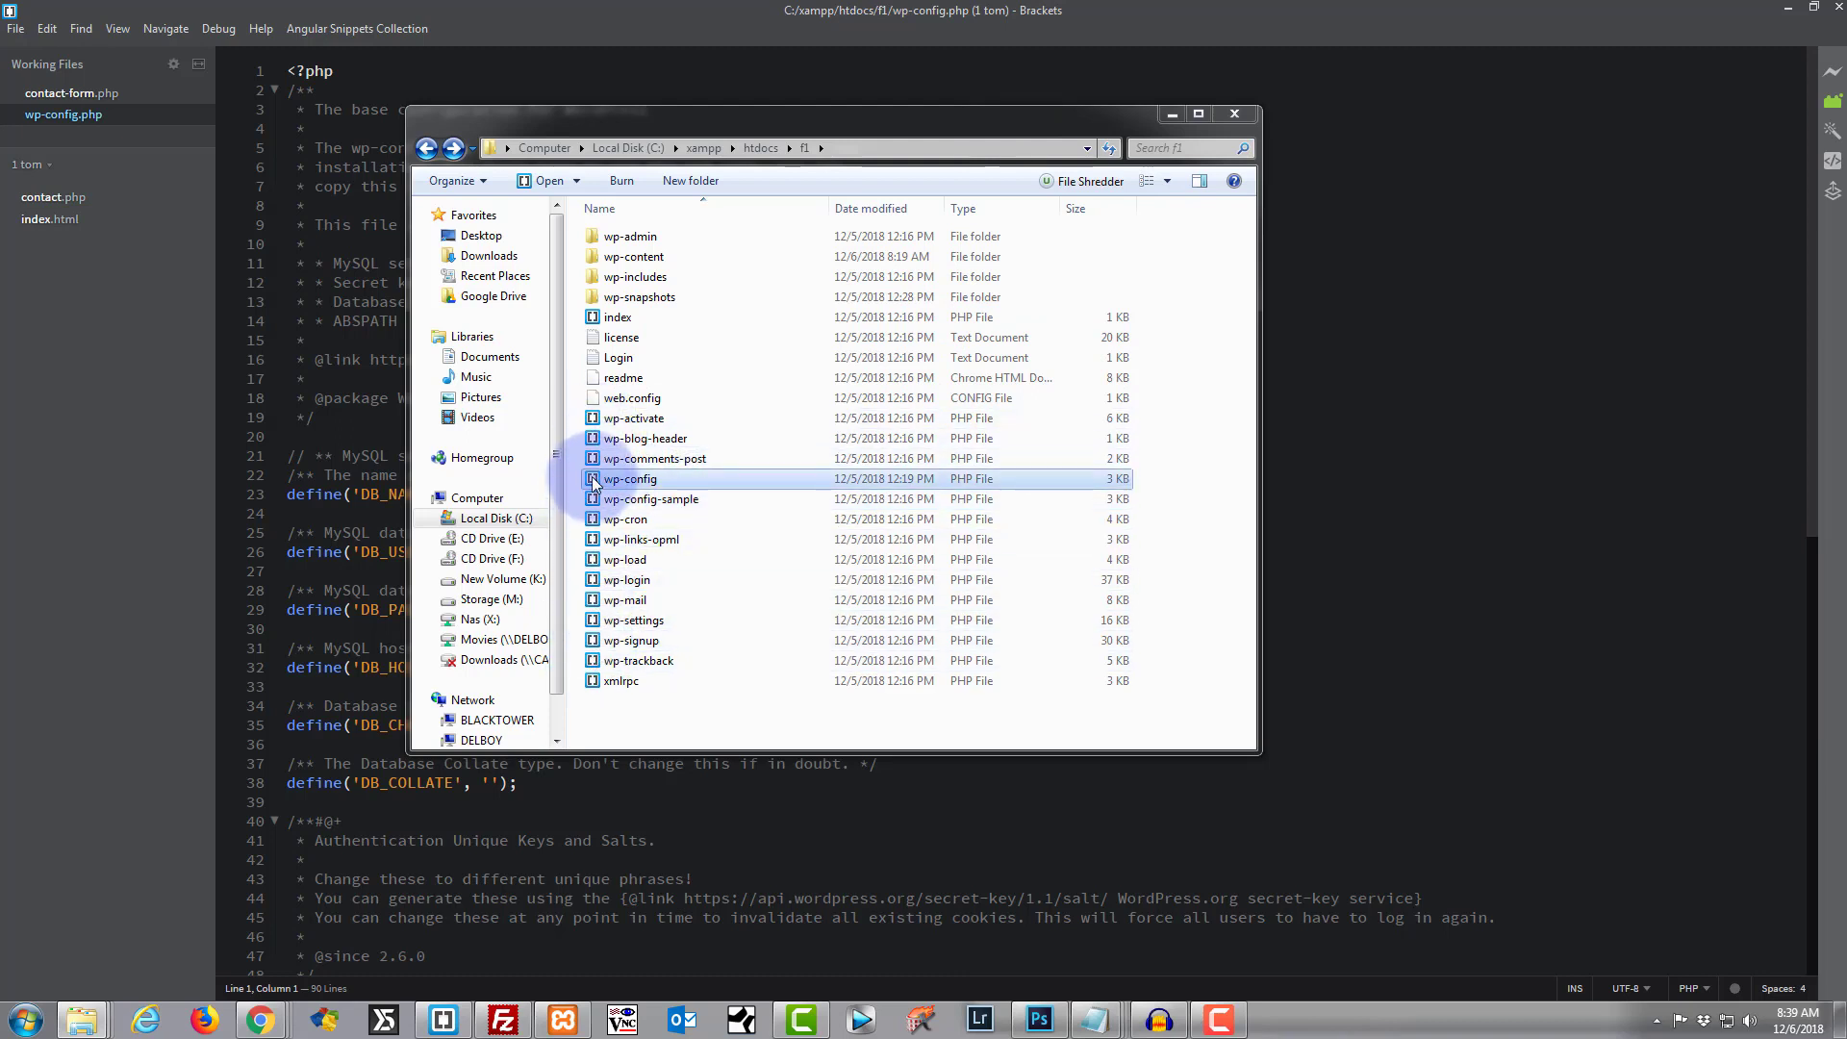
right_click(594, 483)
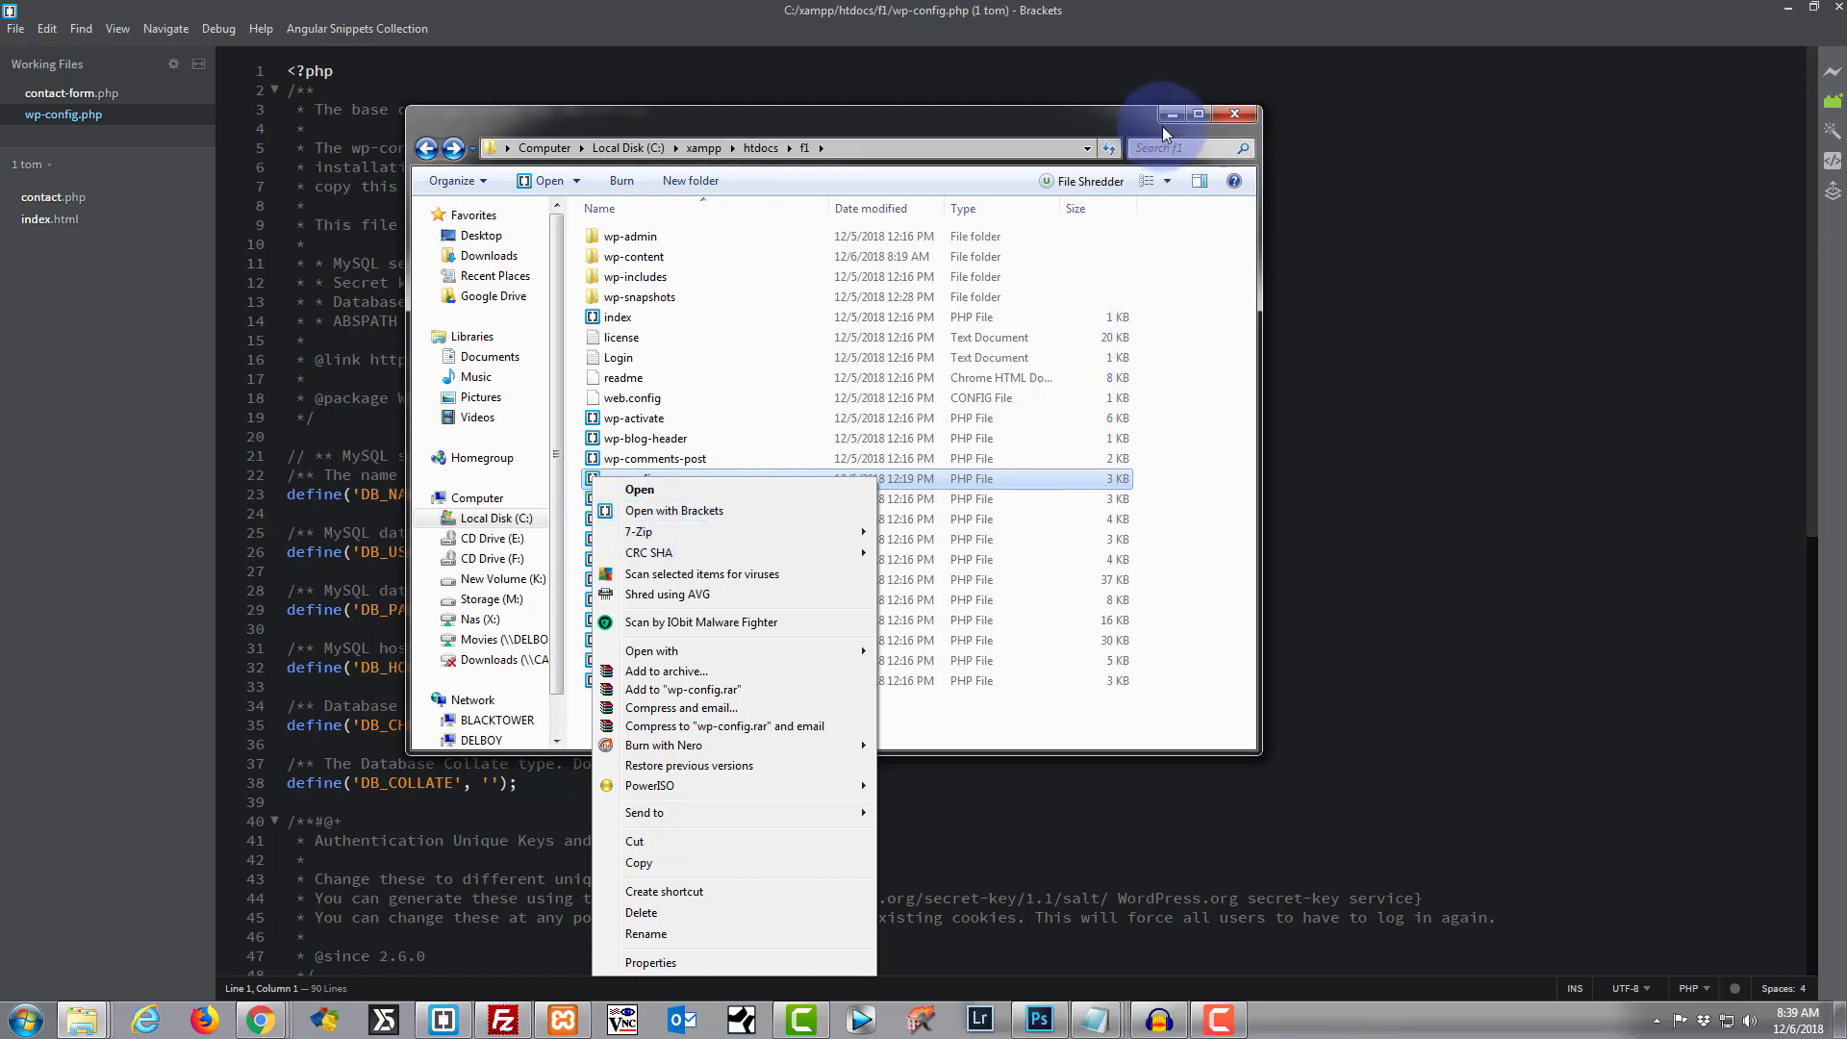
click(1392, 157)
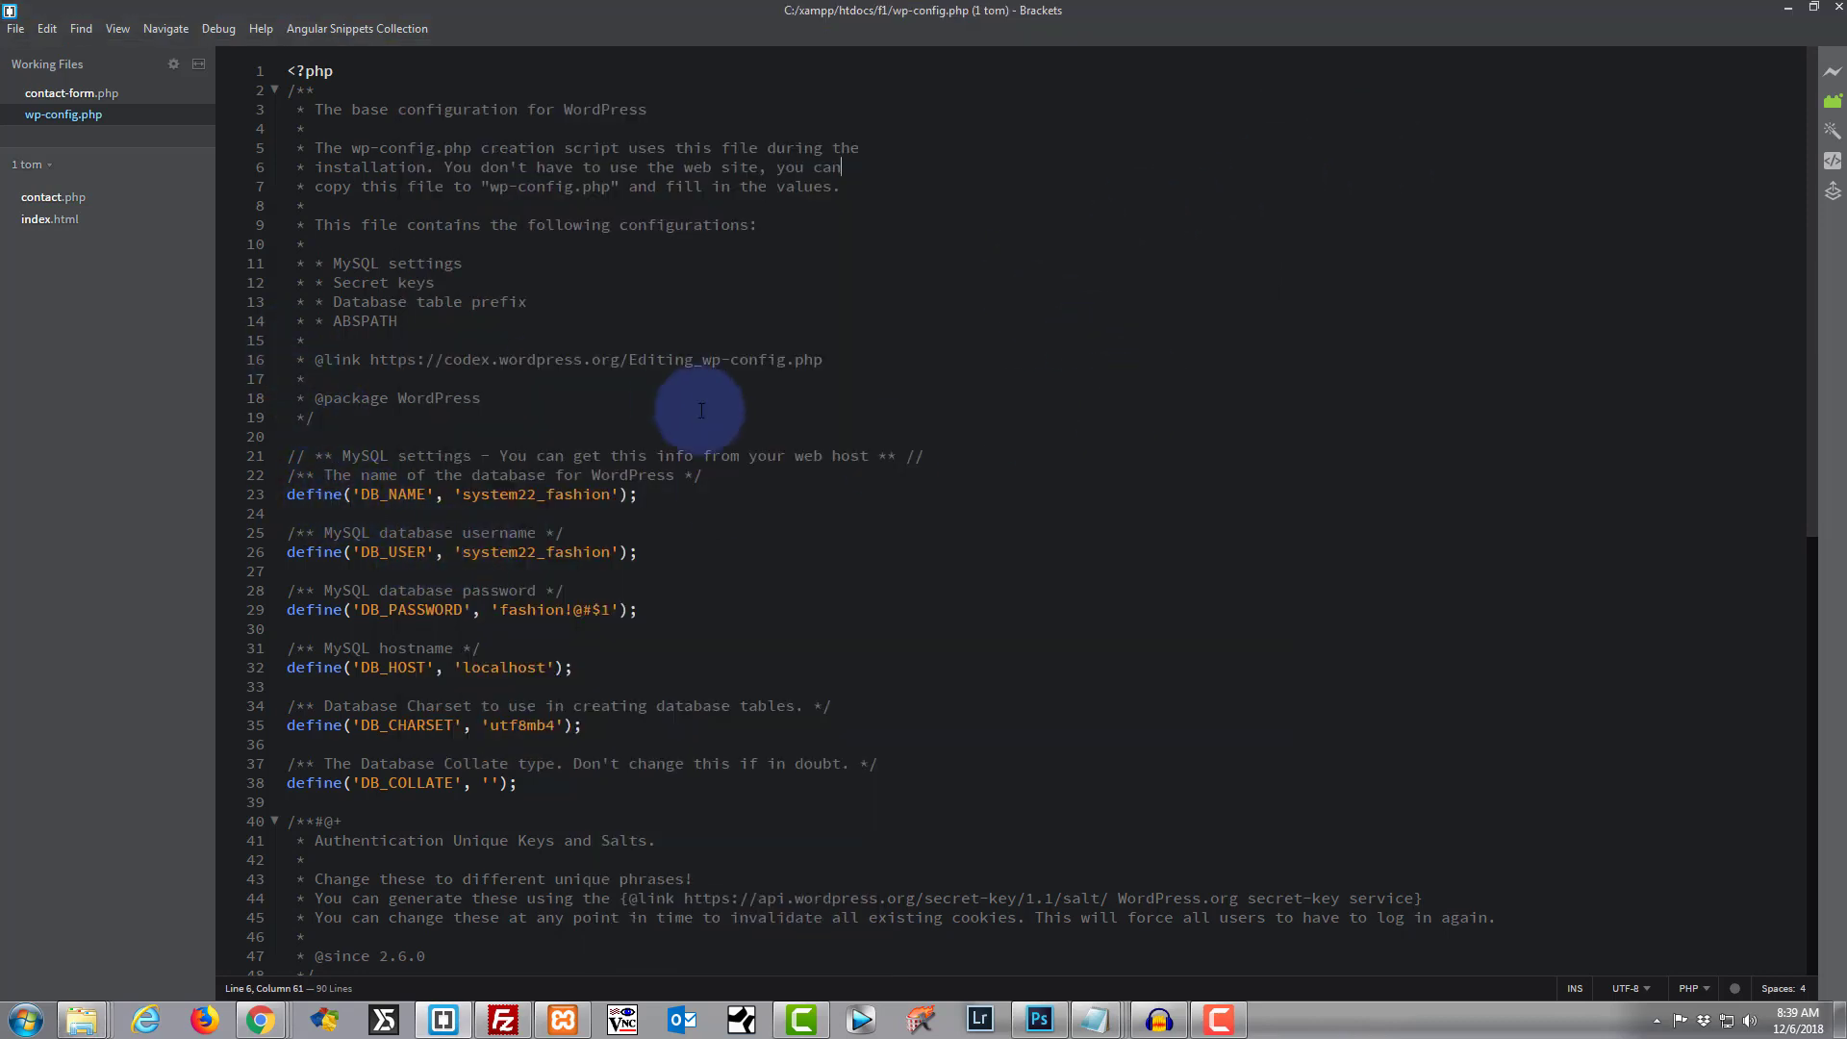
scroll(701, 411, down, 13)
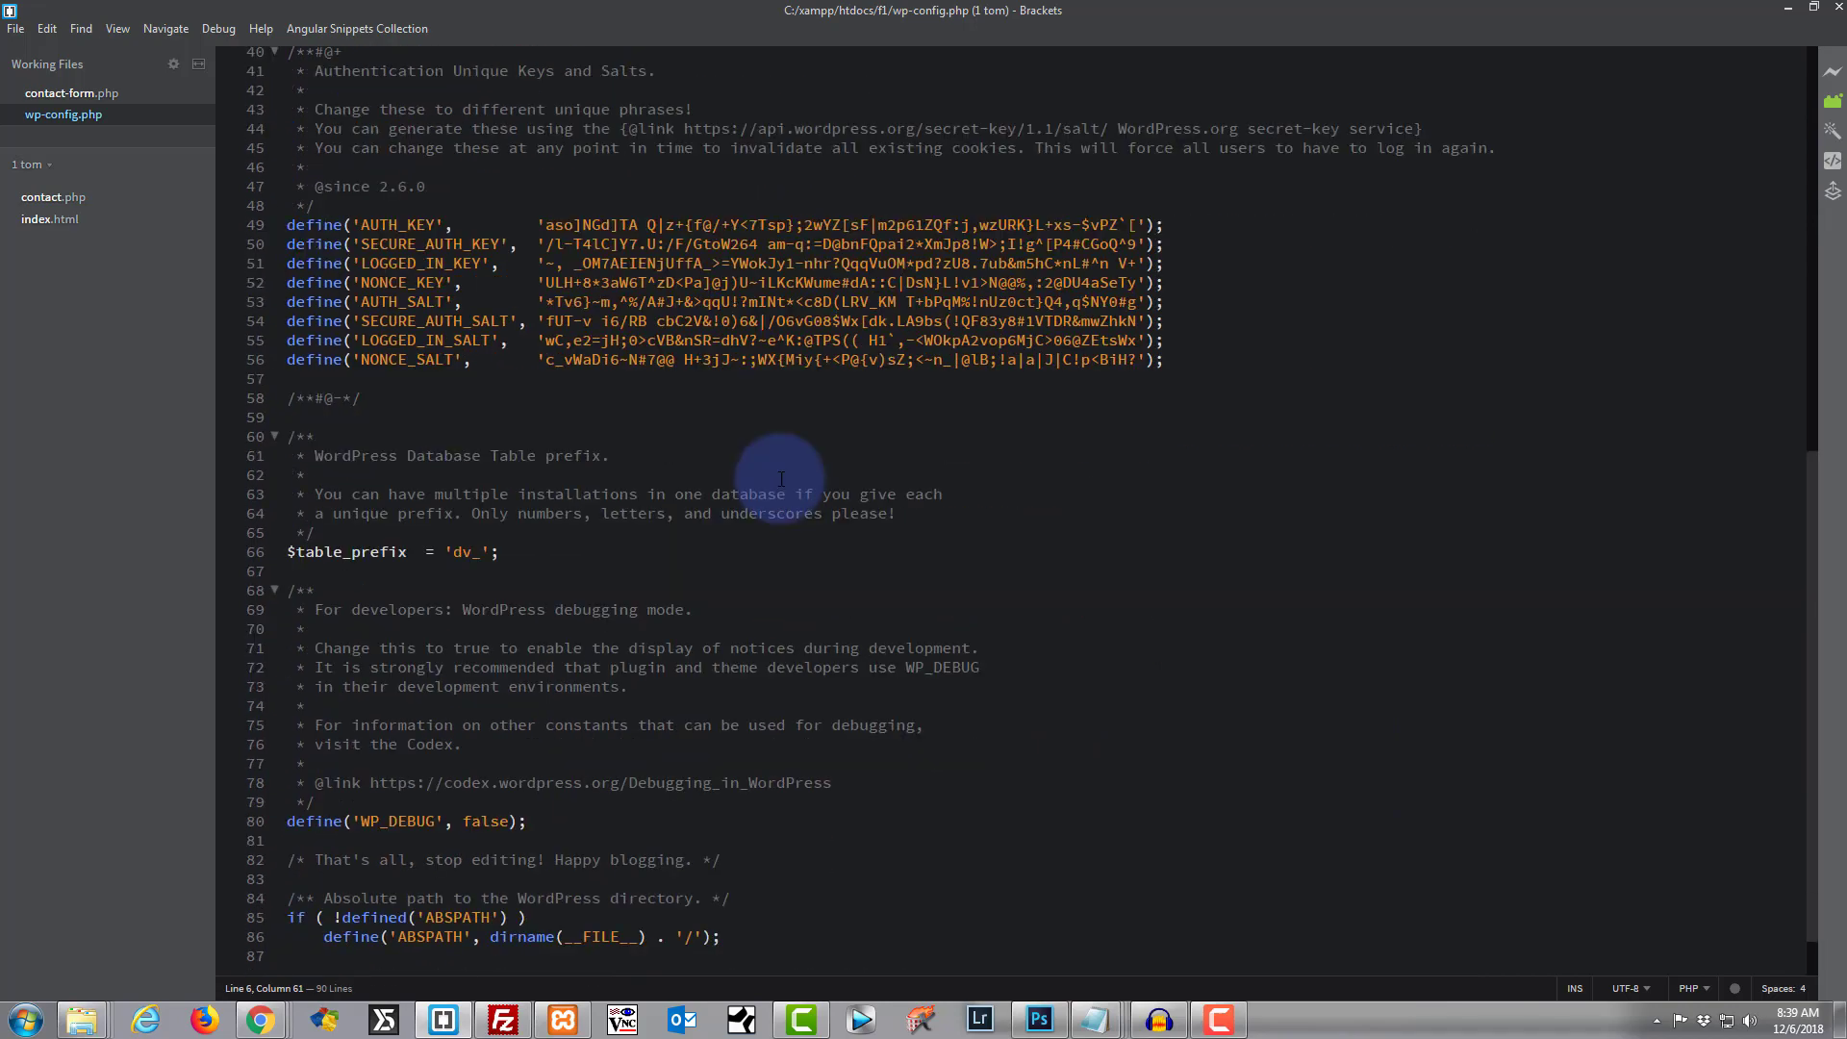
scroll(782, 478, up, 13)
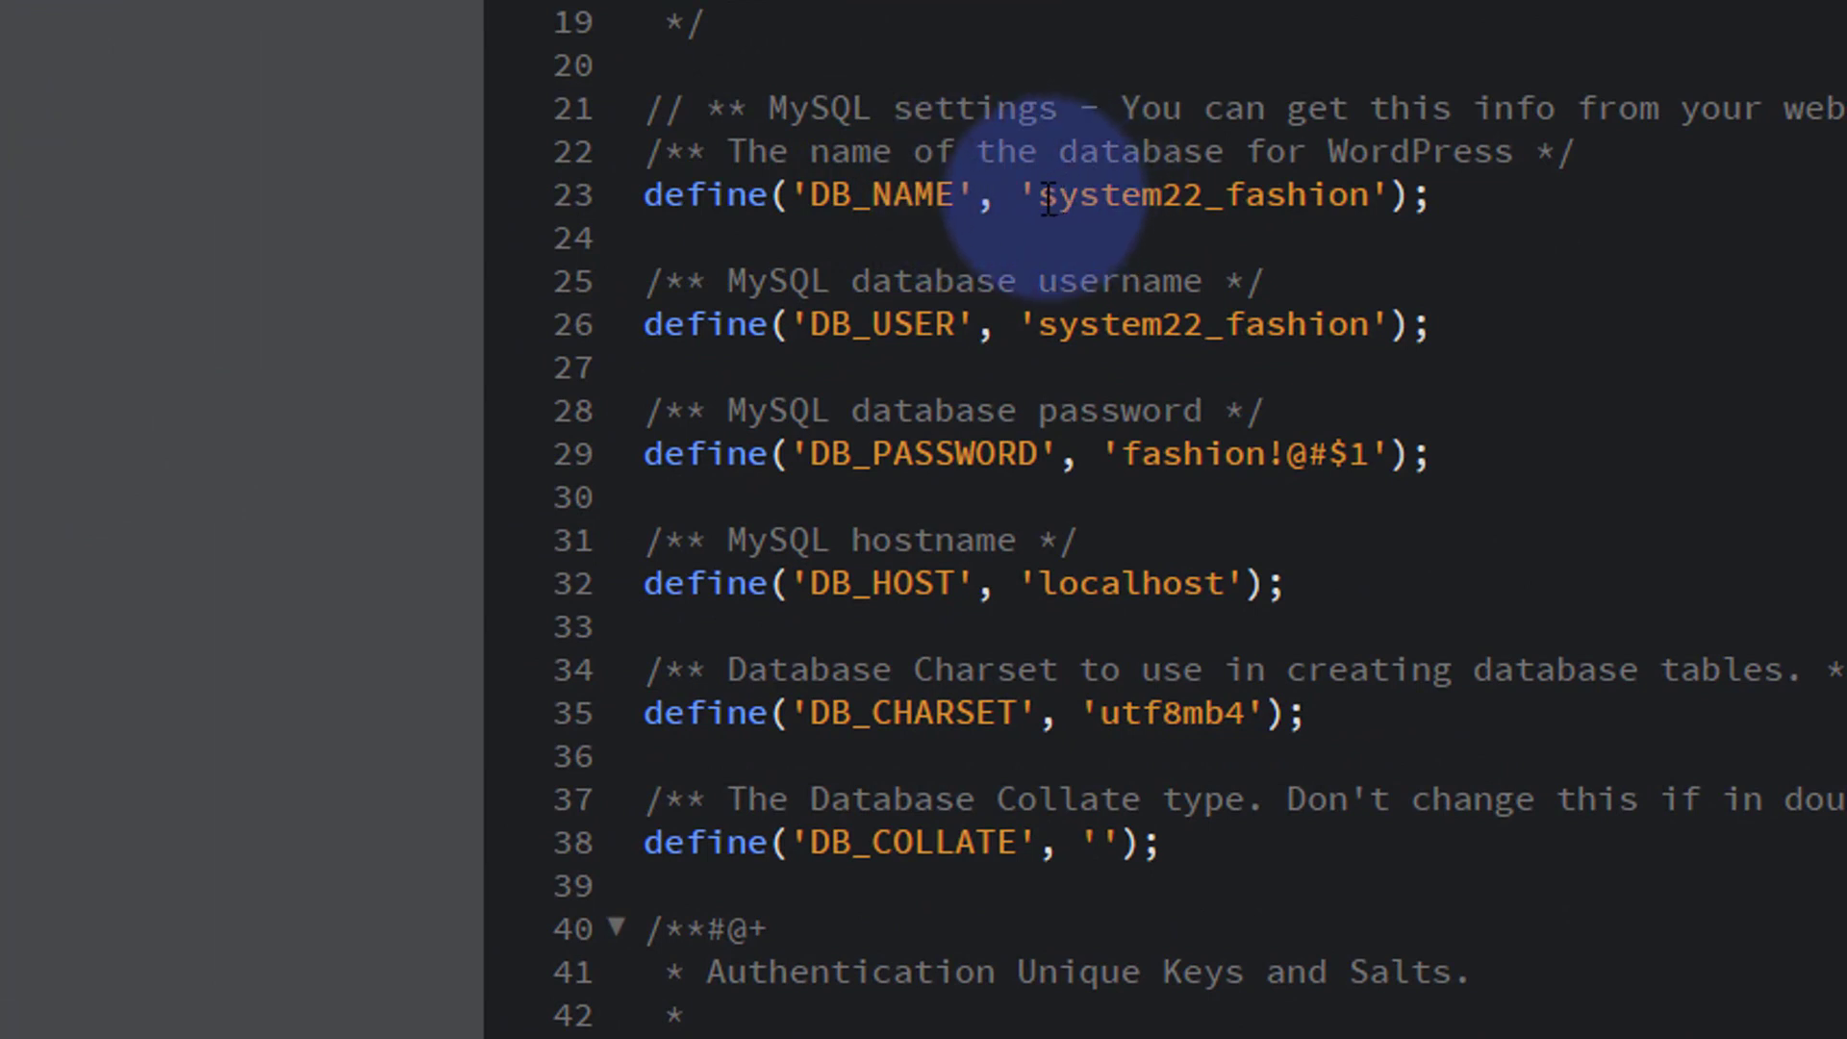
Step: Set DB_NAME and DB_USER to f1 and replace DB_PASSWORD with the local password
drag(1040, 196, 1369, 197)
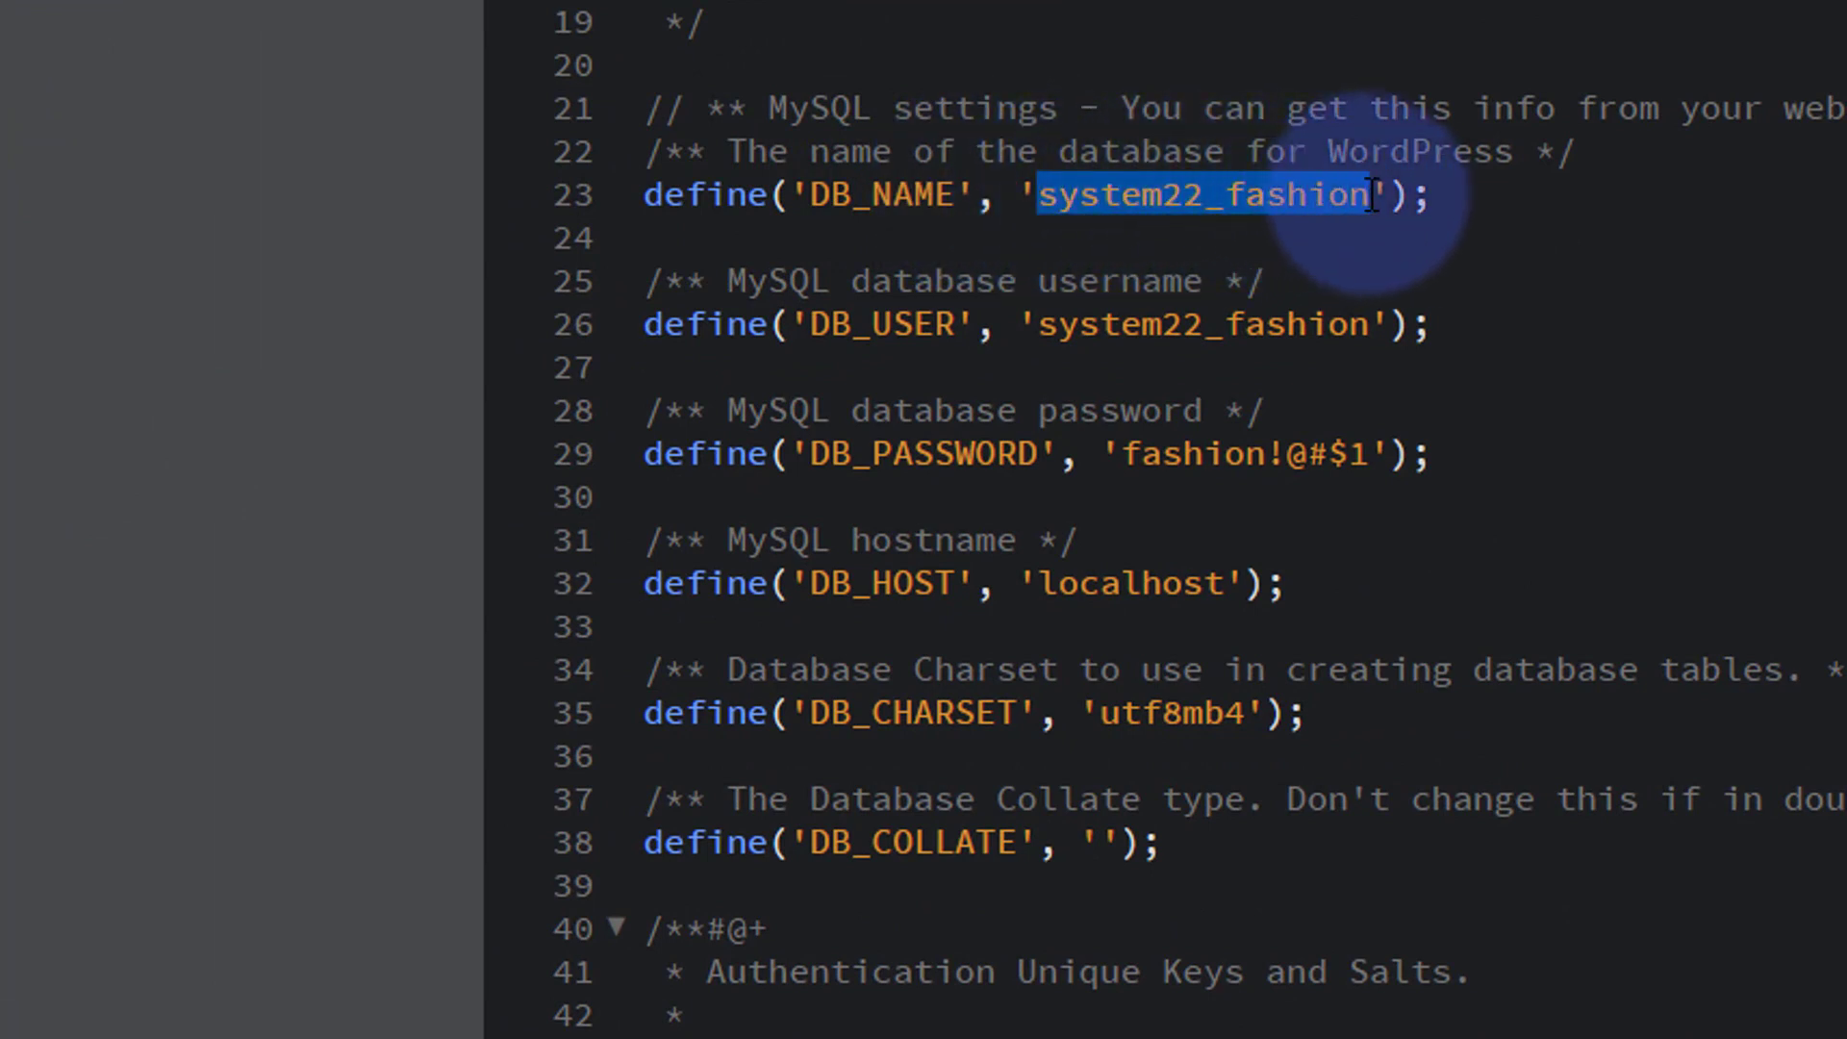
text(f)
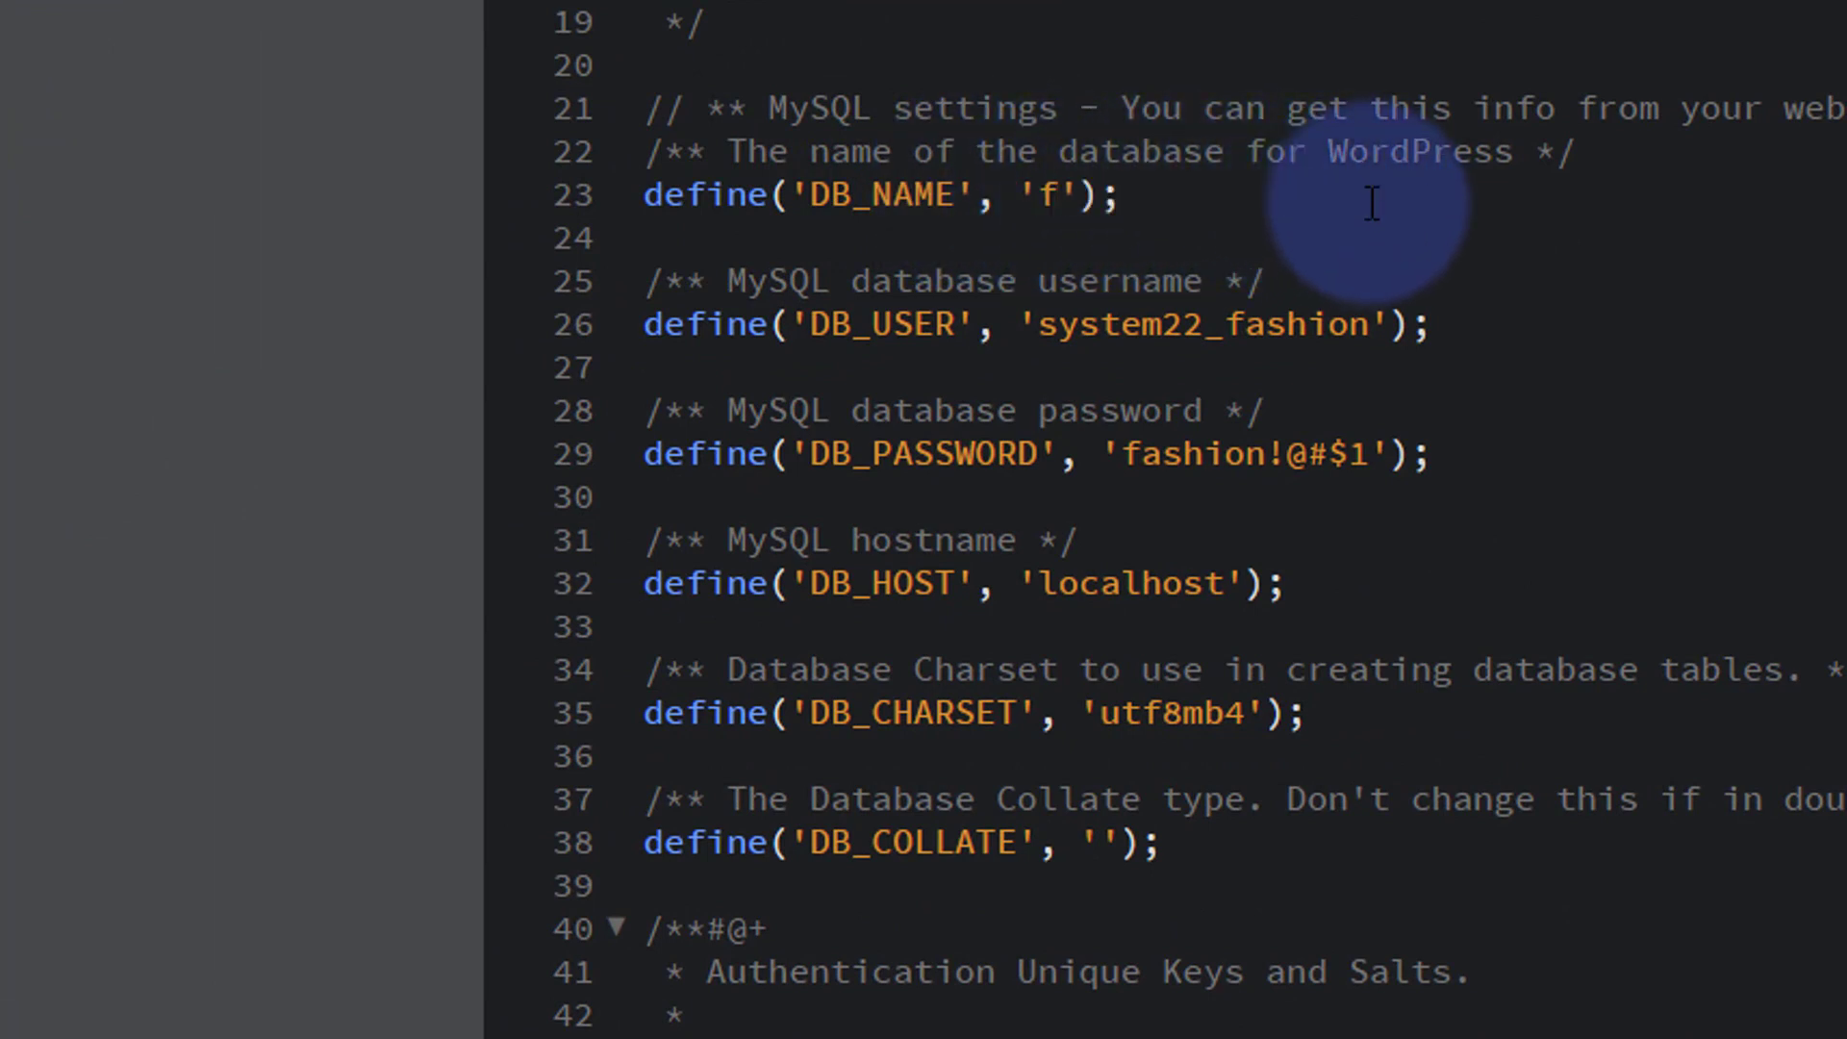
text(1)
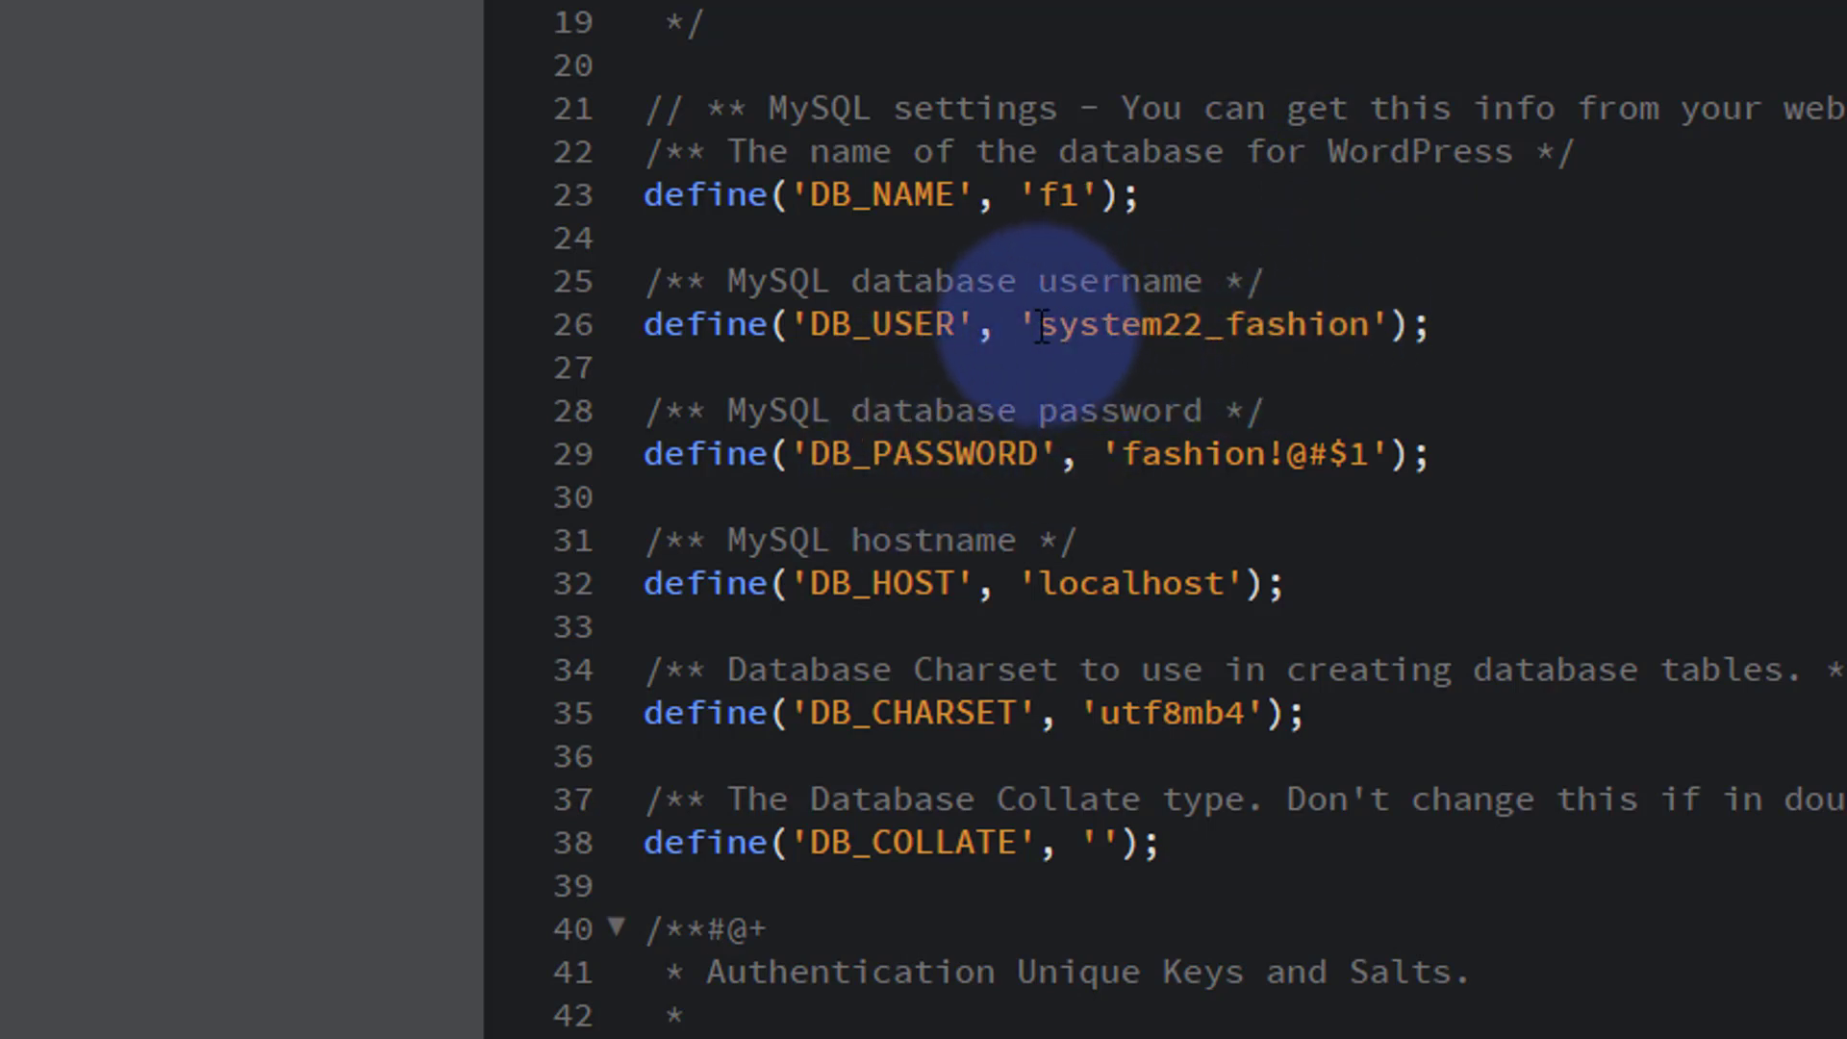
drag(1039, 324, 1367, 324)
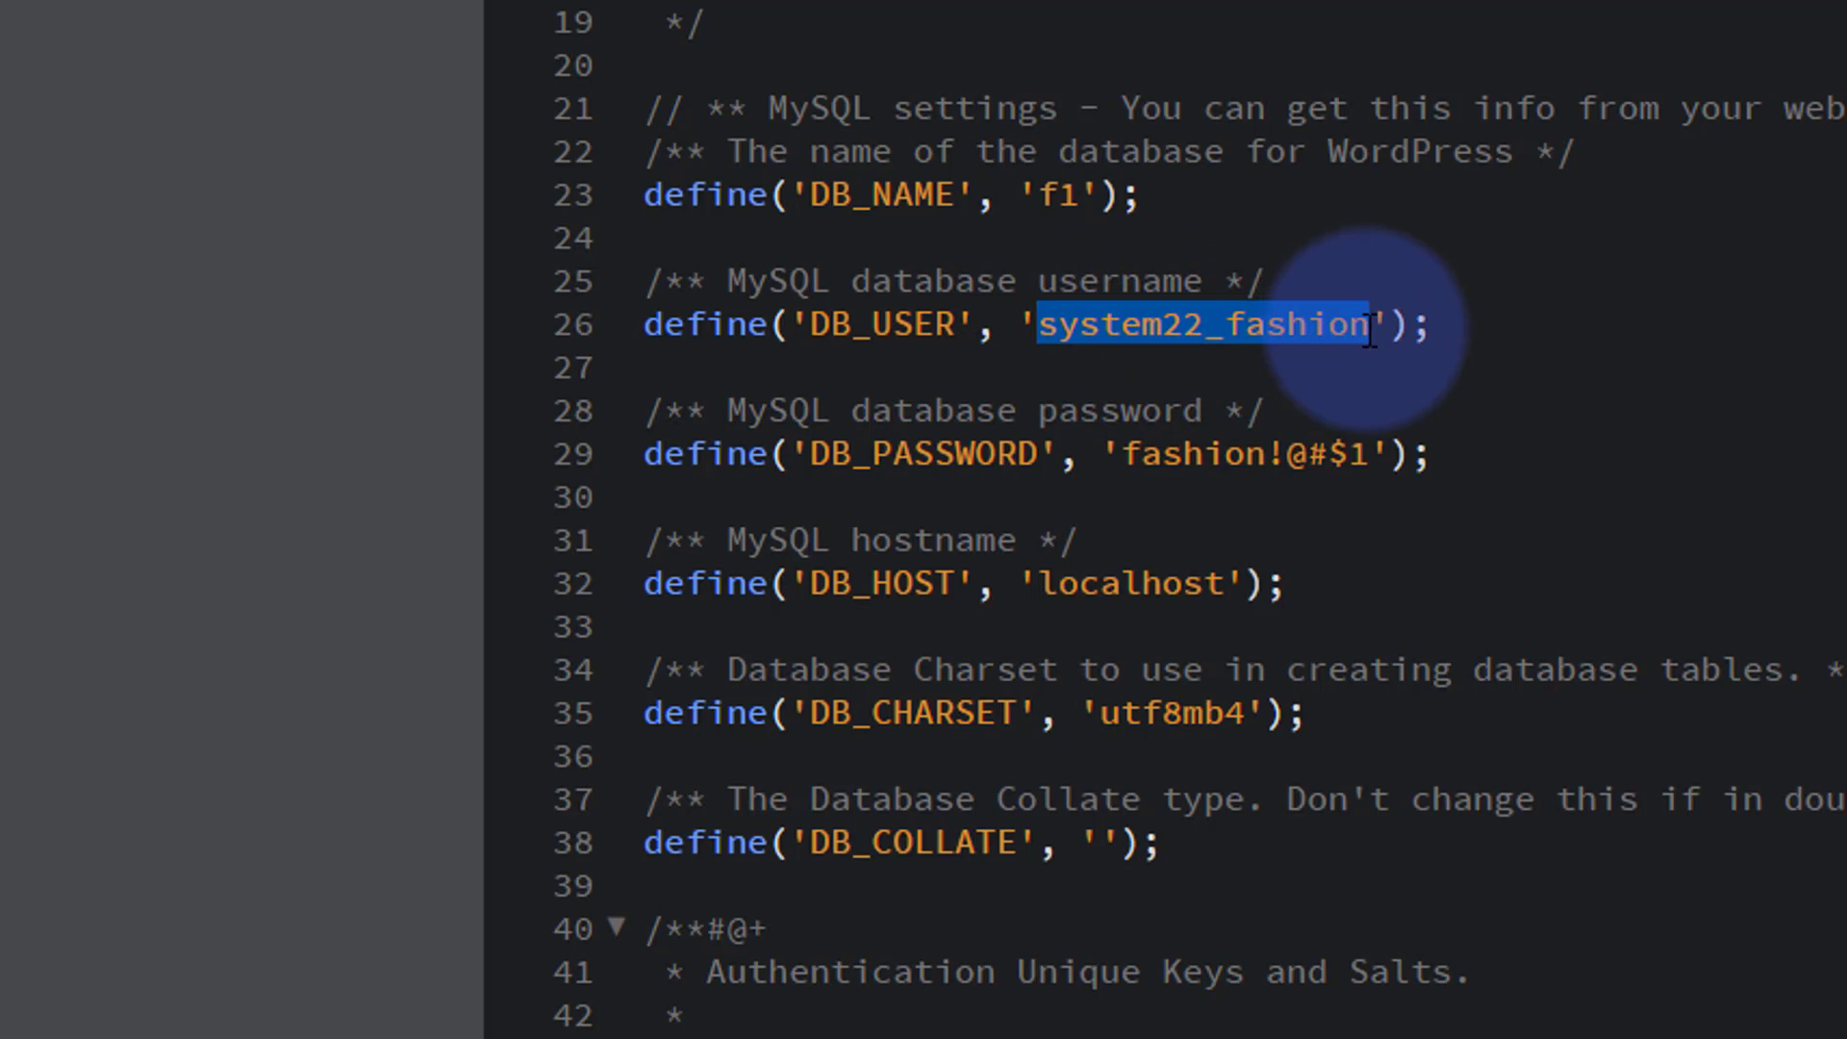
text(f1)
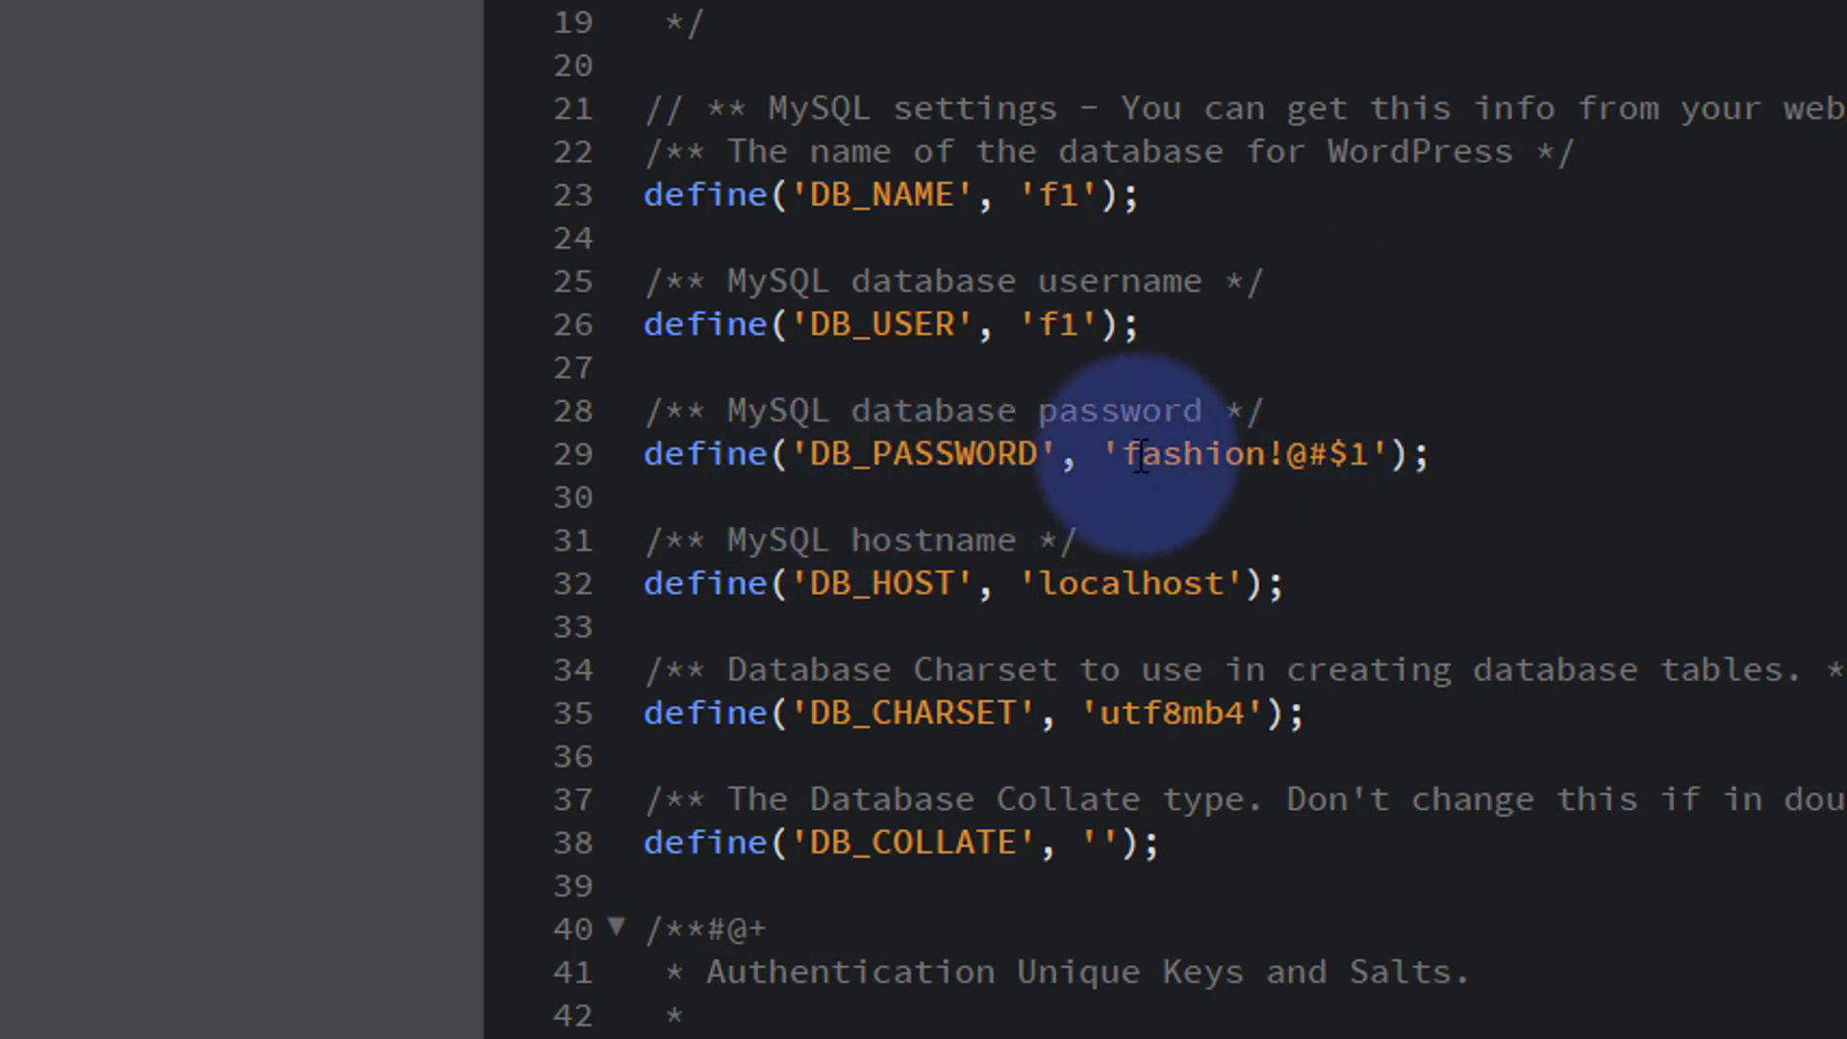
drag(1131, 456, 1368, 453)
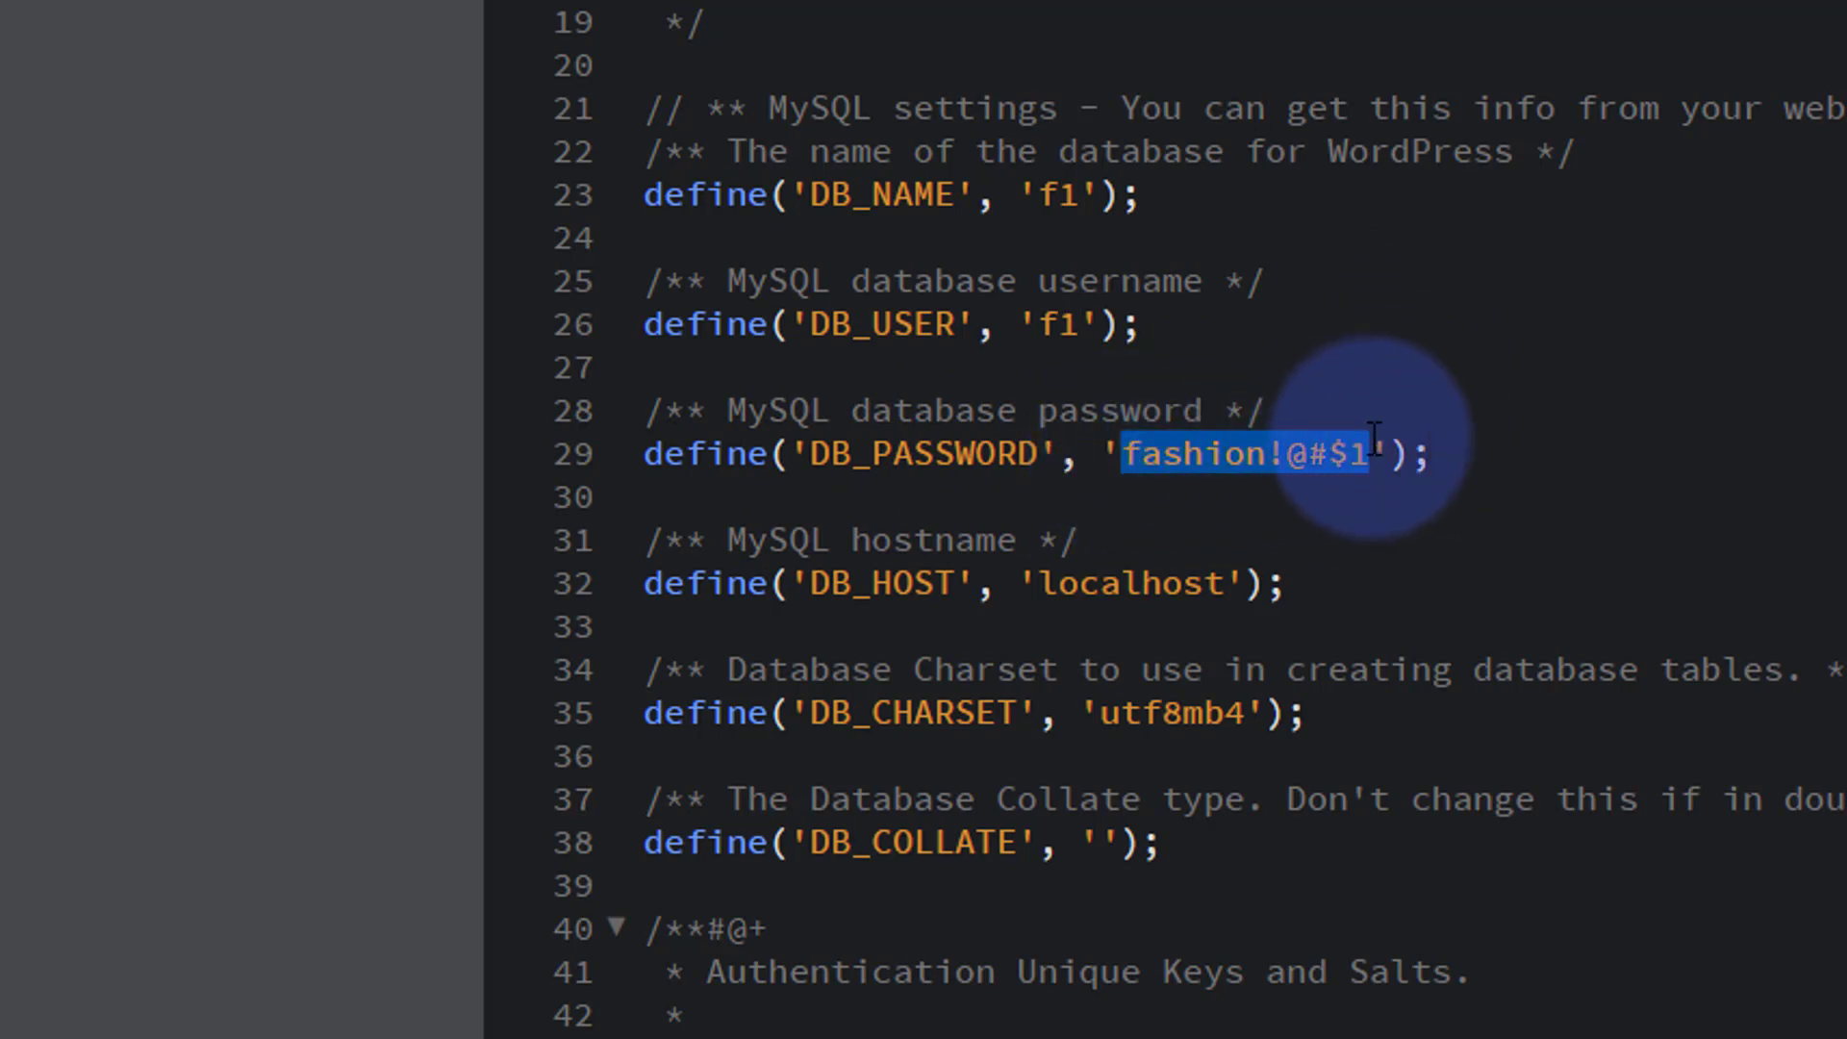
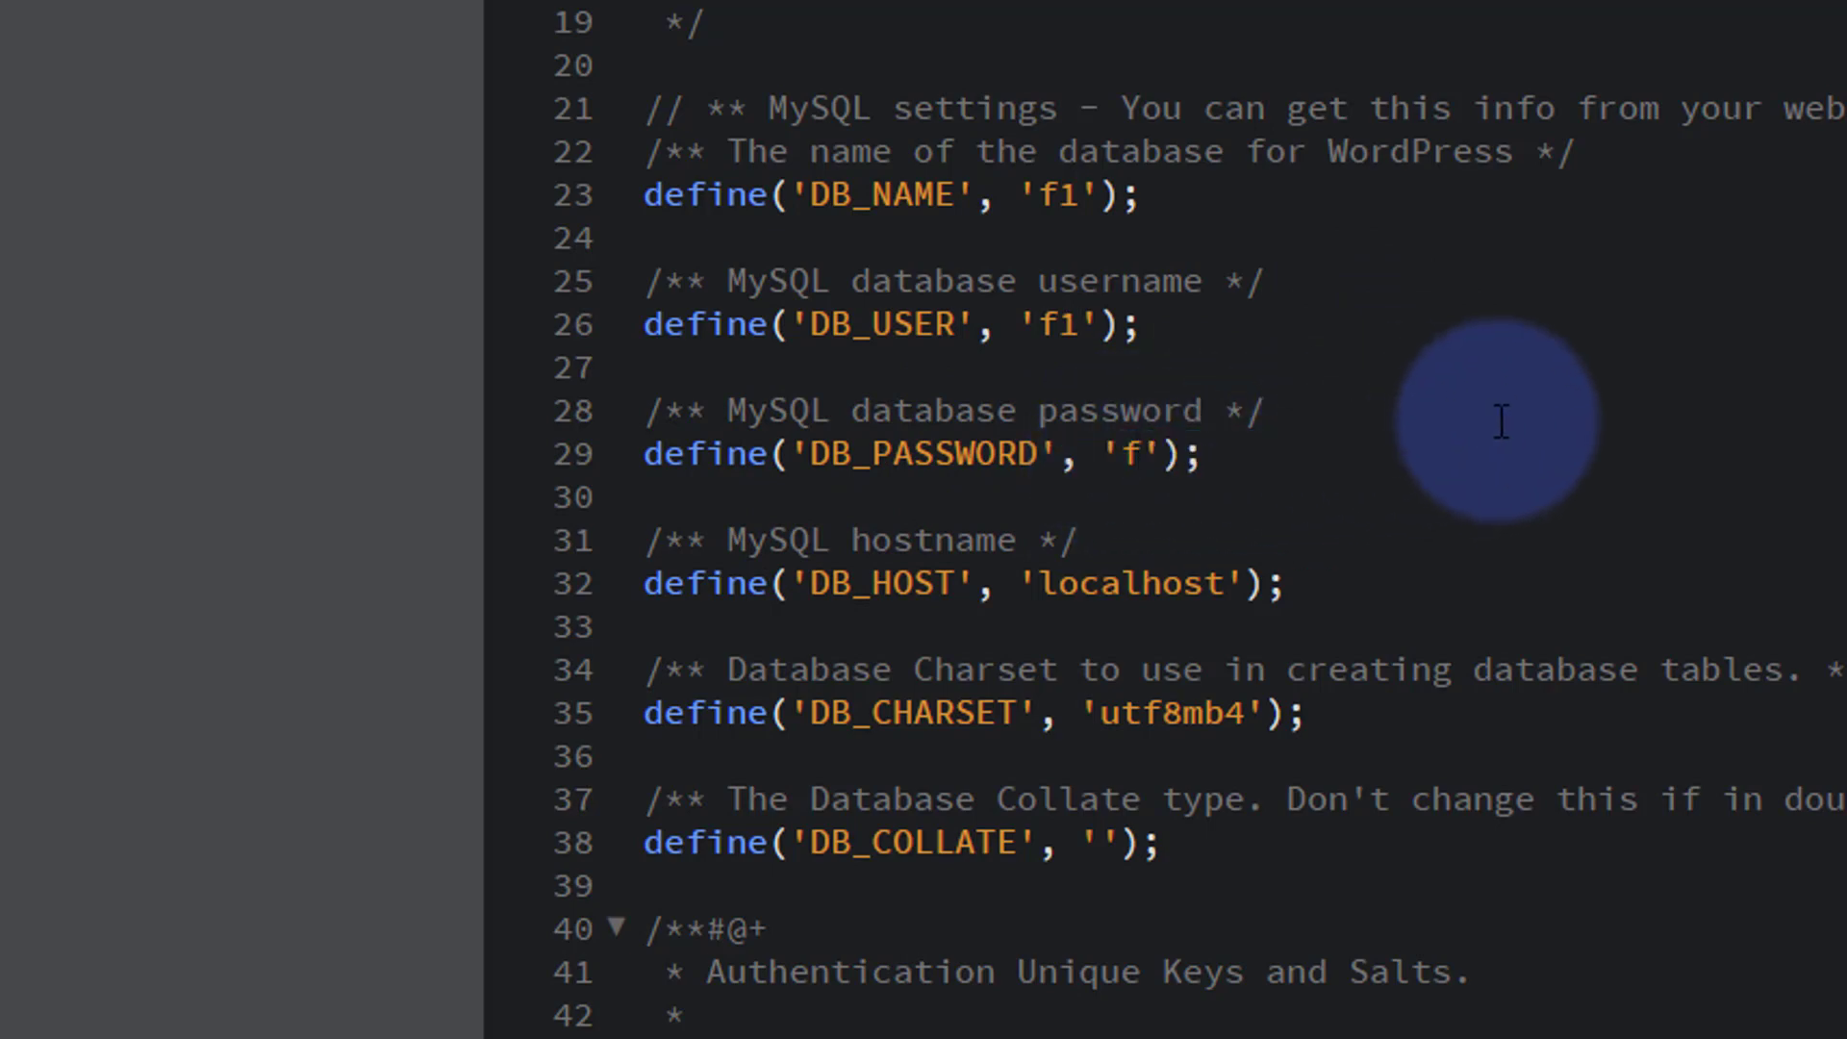
scroll(1416, 399, down, 3)
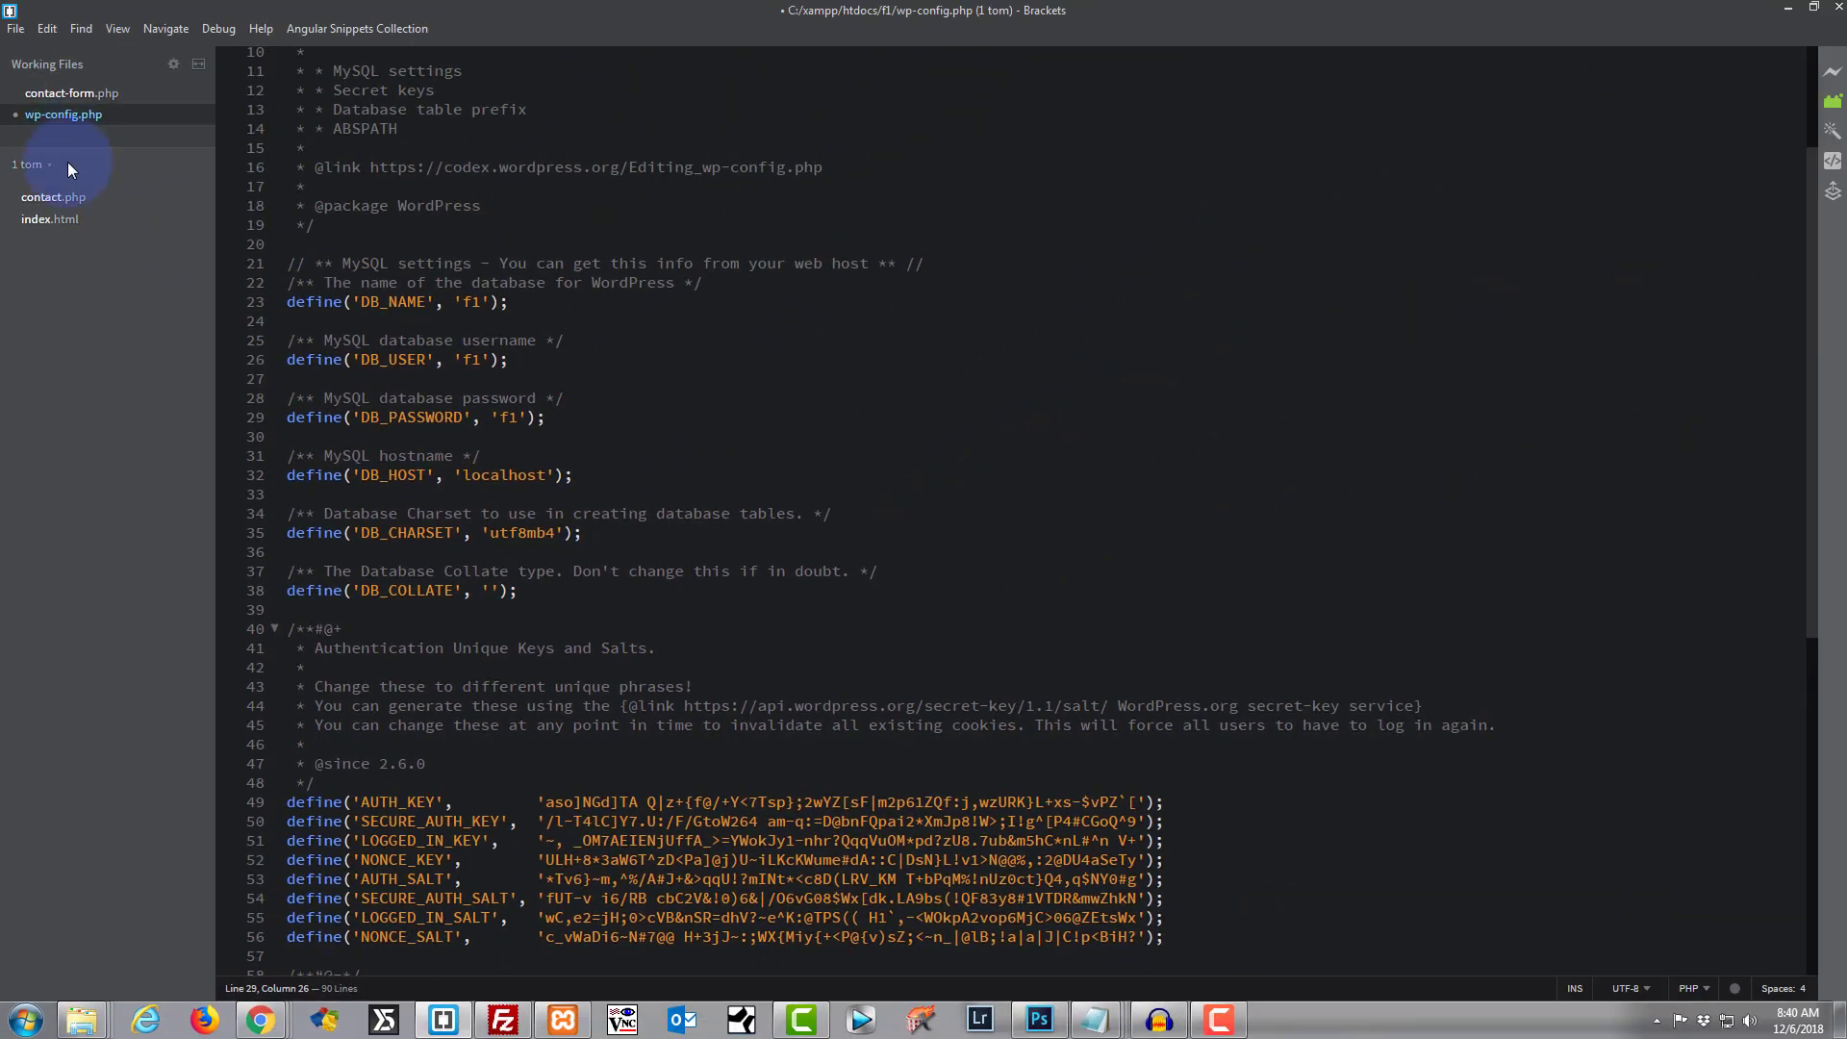
Step: Save wp-config.php in Brackets, then bring up the local phpMyAdmin tab in Chrome
click(15, 28)
click(49, 209)
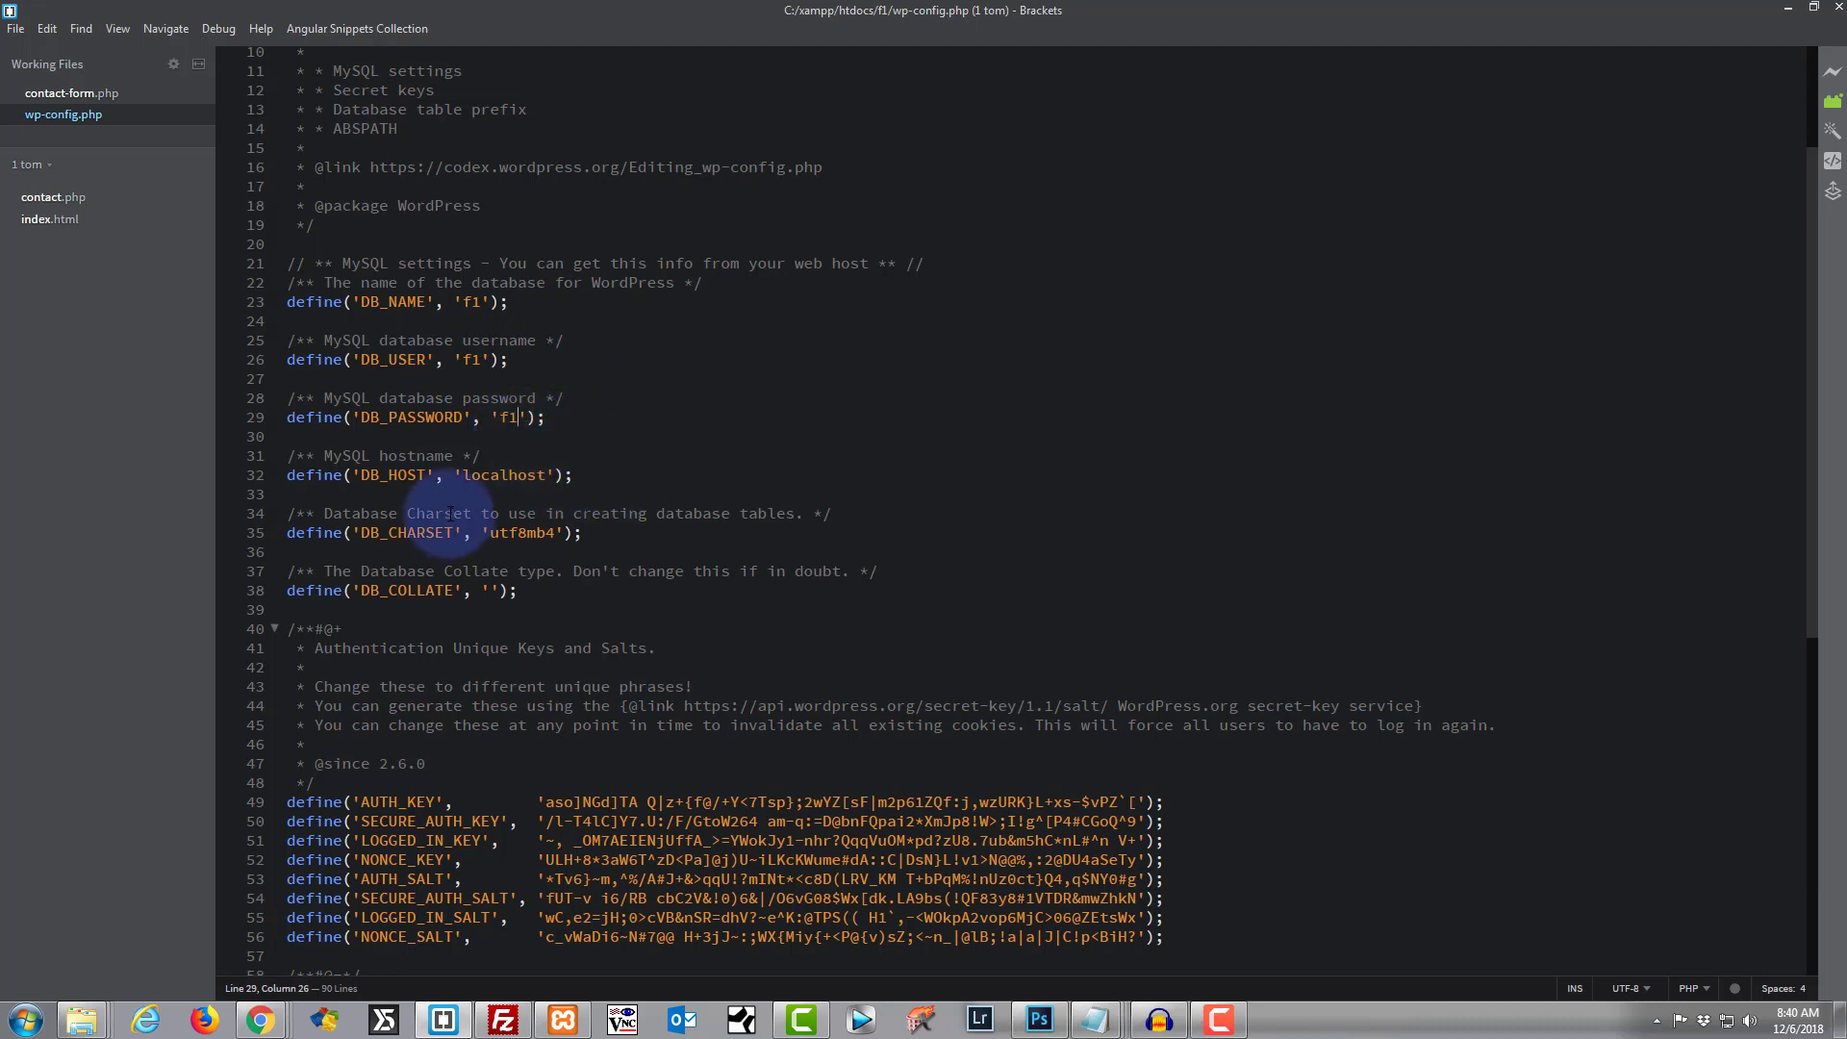
click(1790, 11)
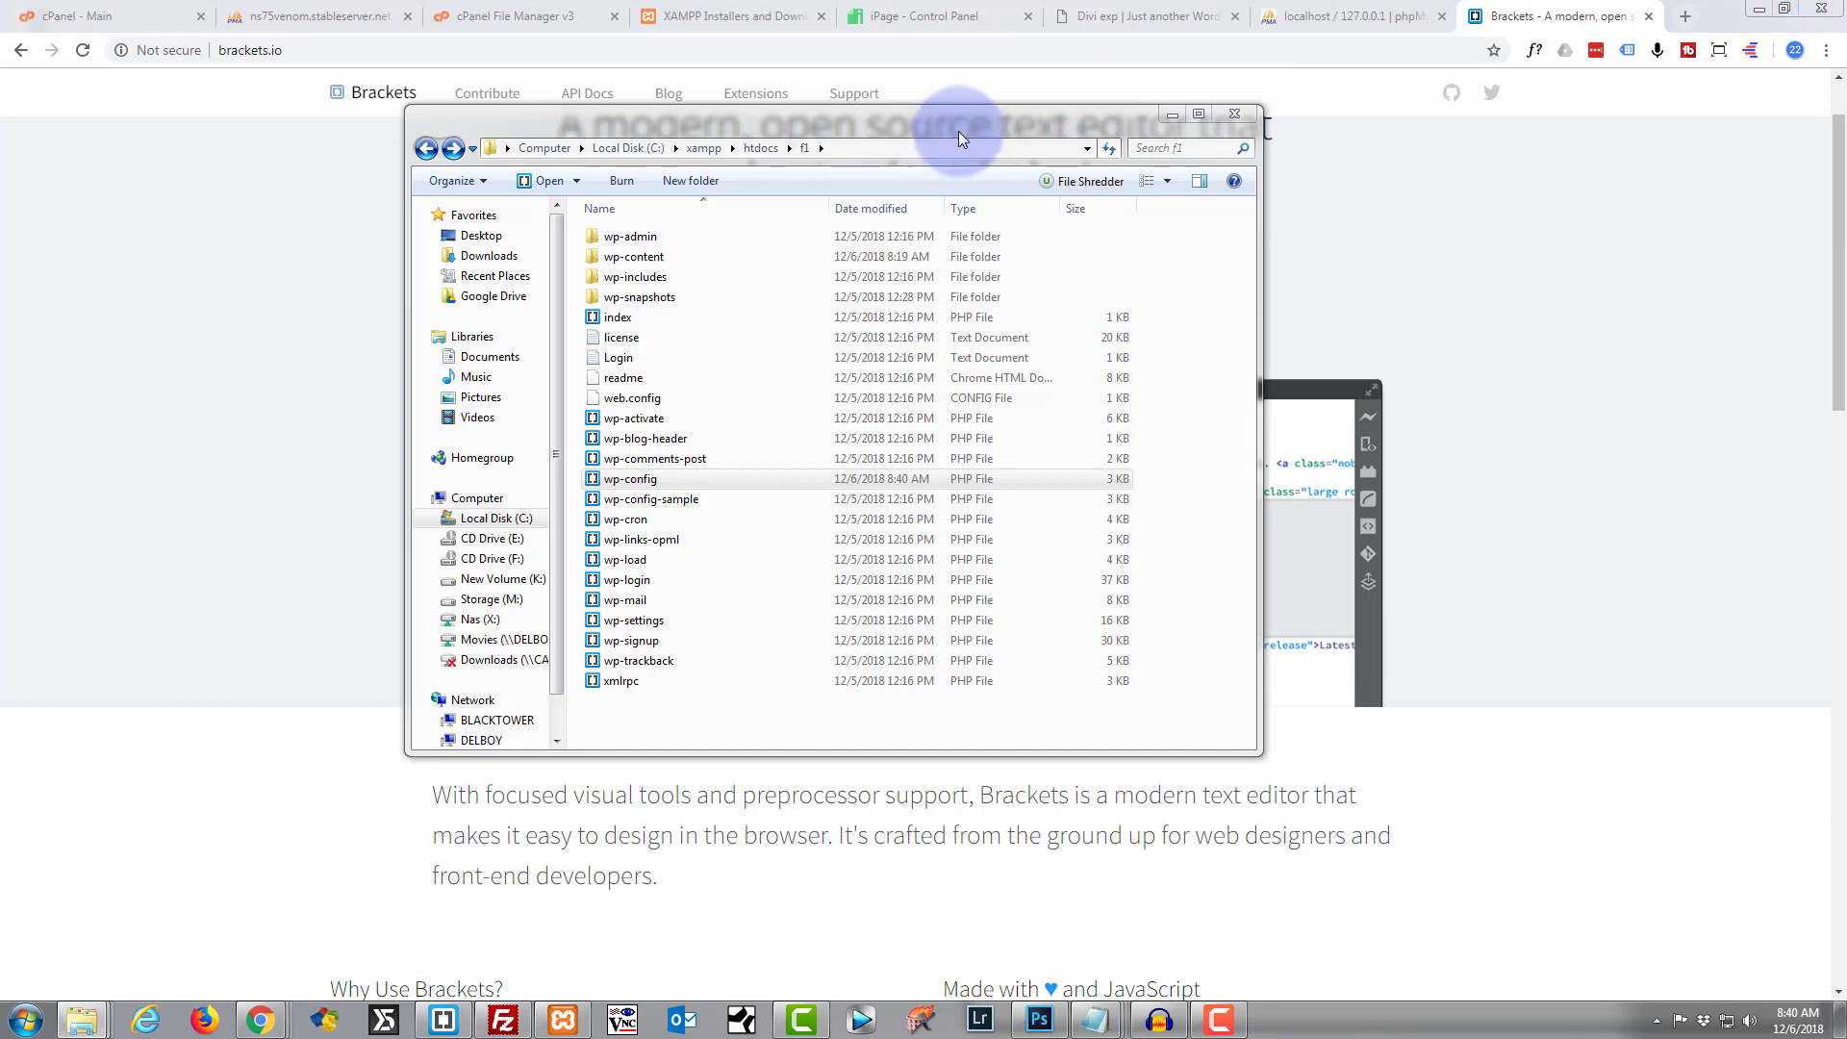
click(1326, 19)
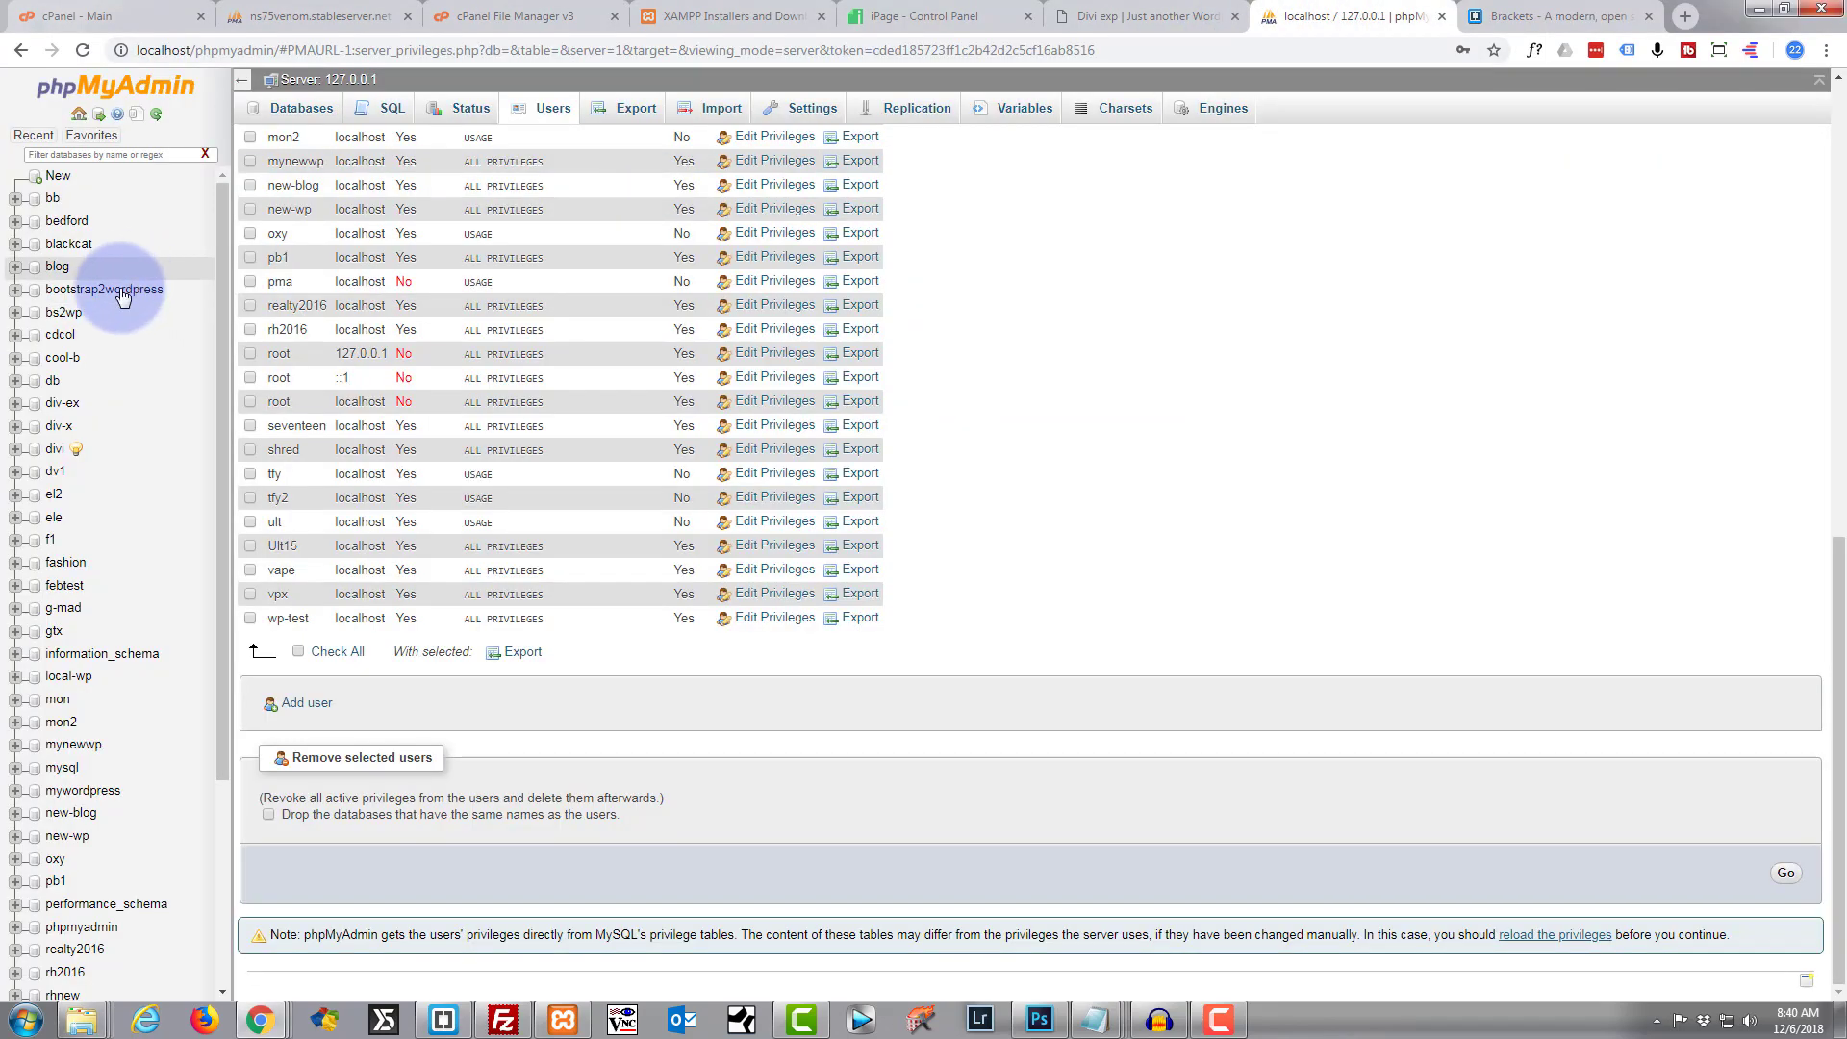
Step: Choose system22_fashion.sql as the import file for the f1 database
click(50, 540)
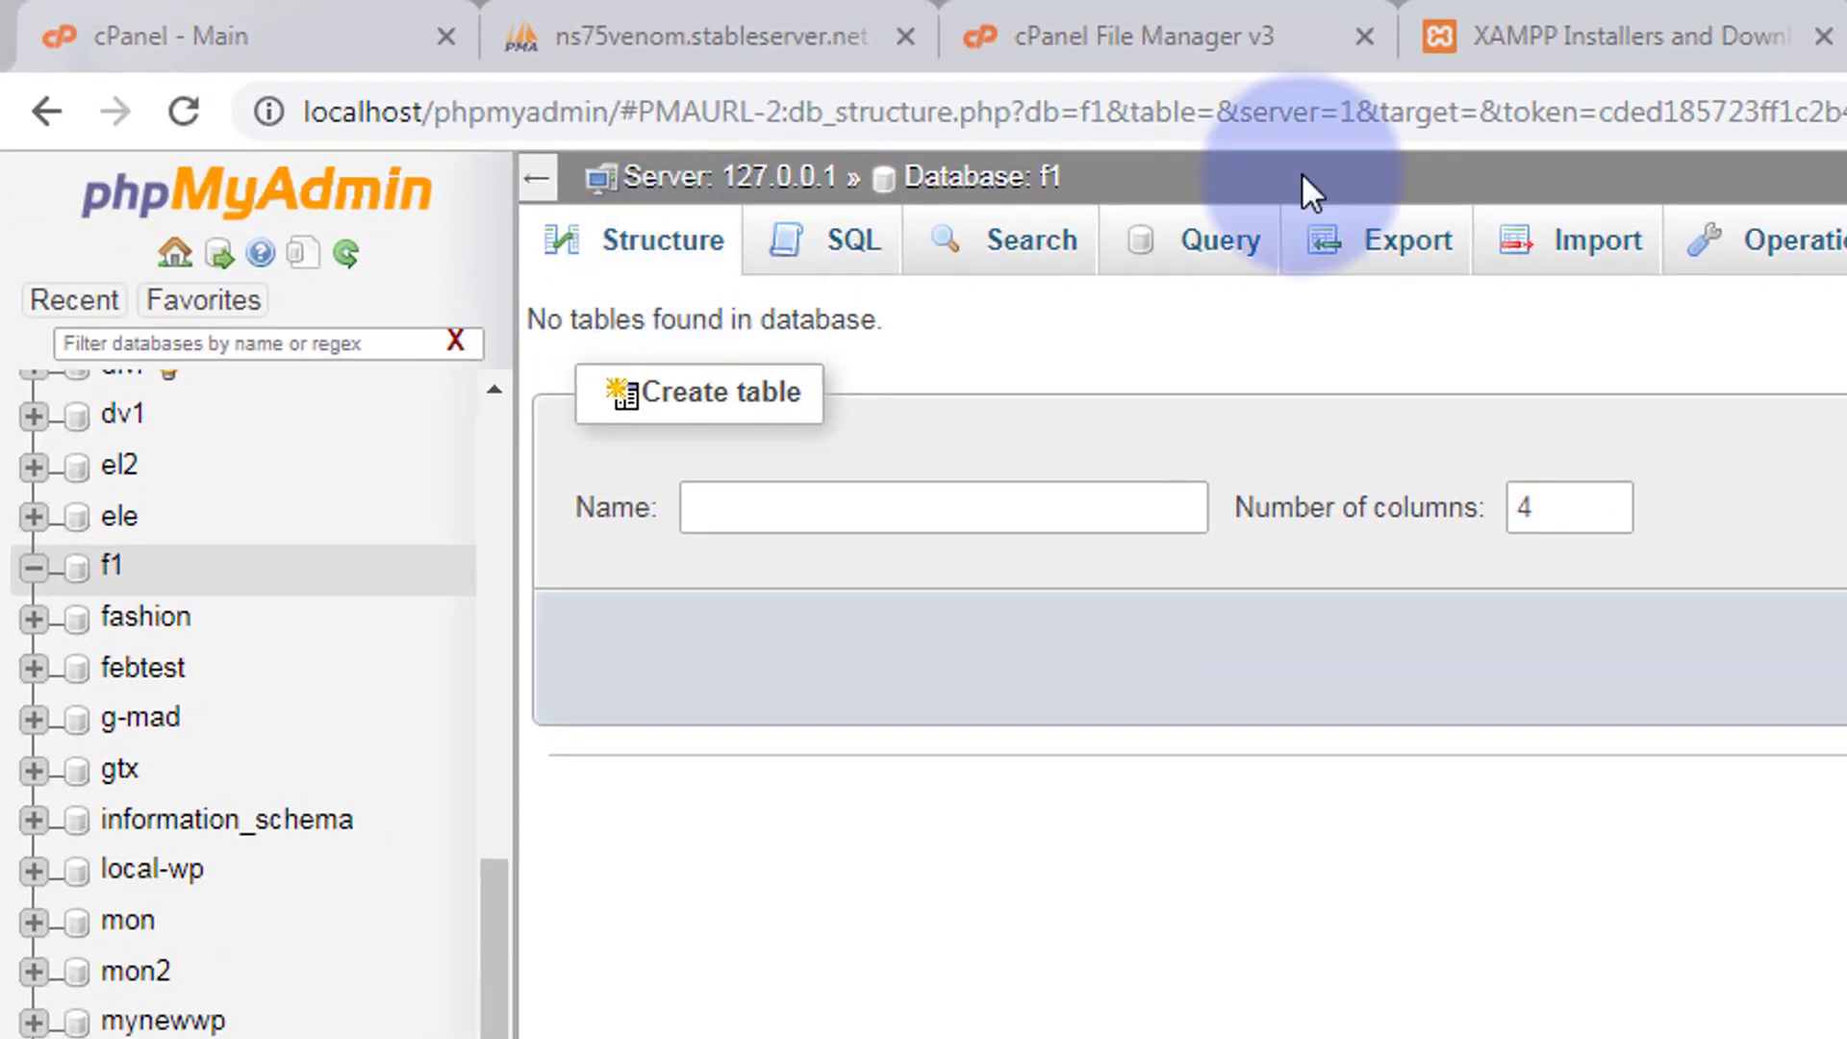
click(1602, 258)
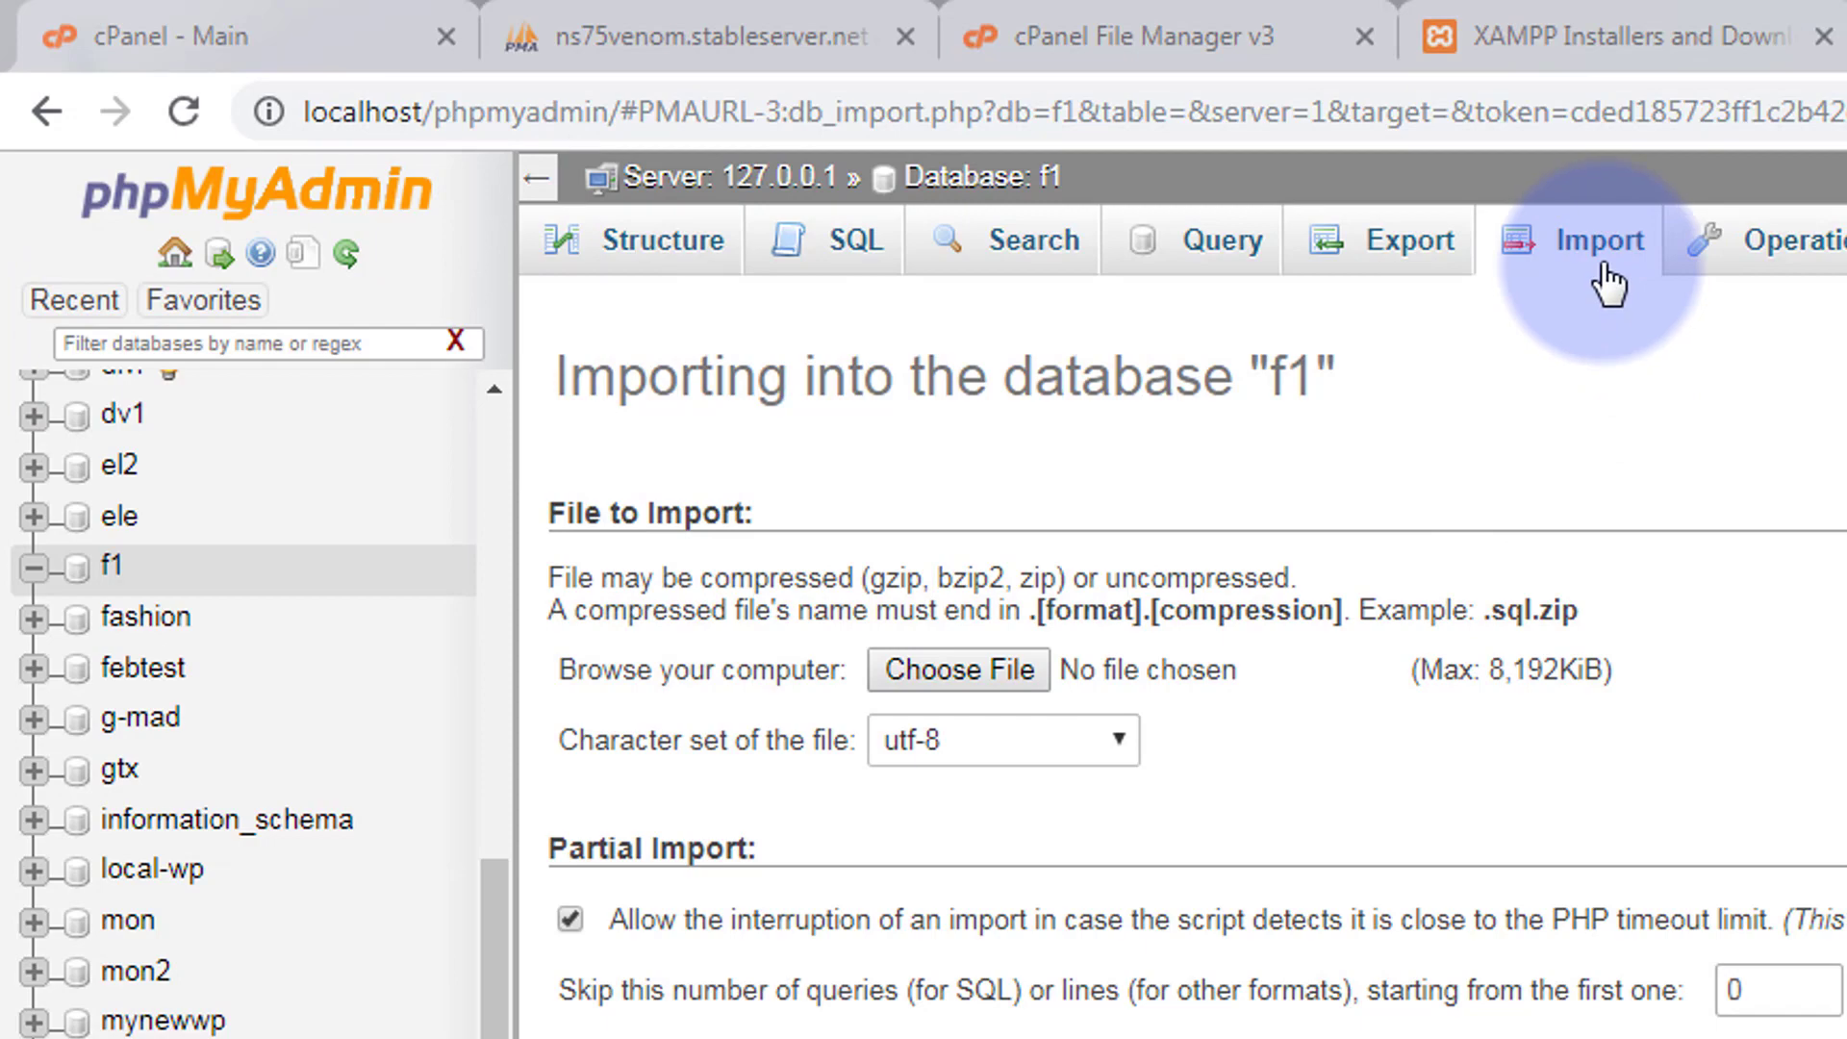
click(984, 668)
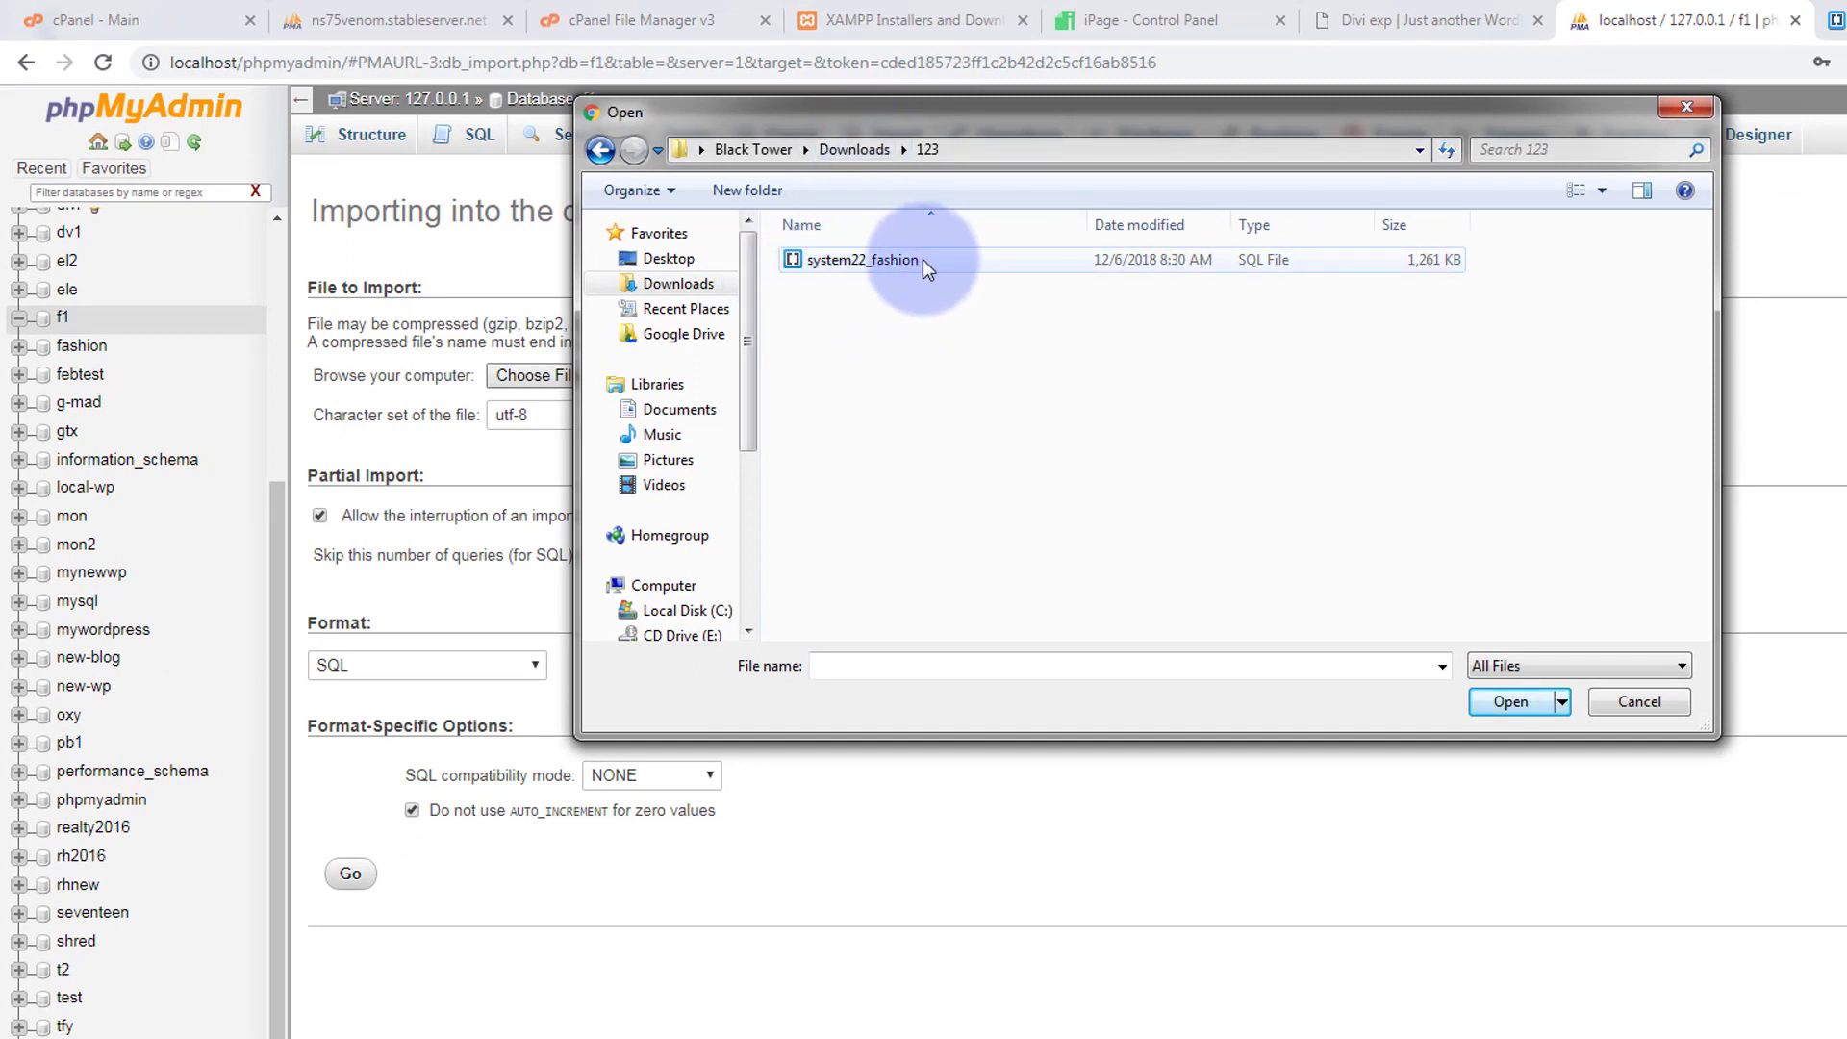
click(804, 261)
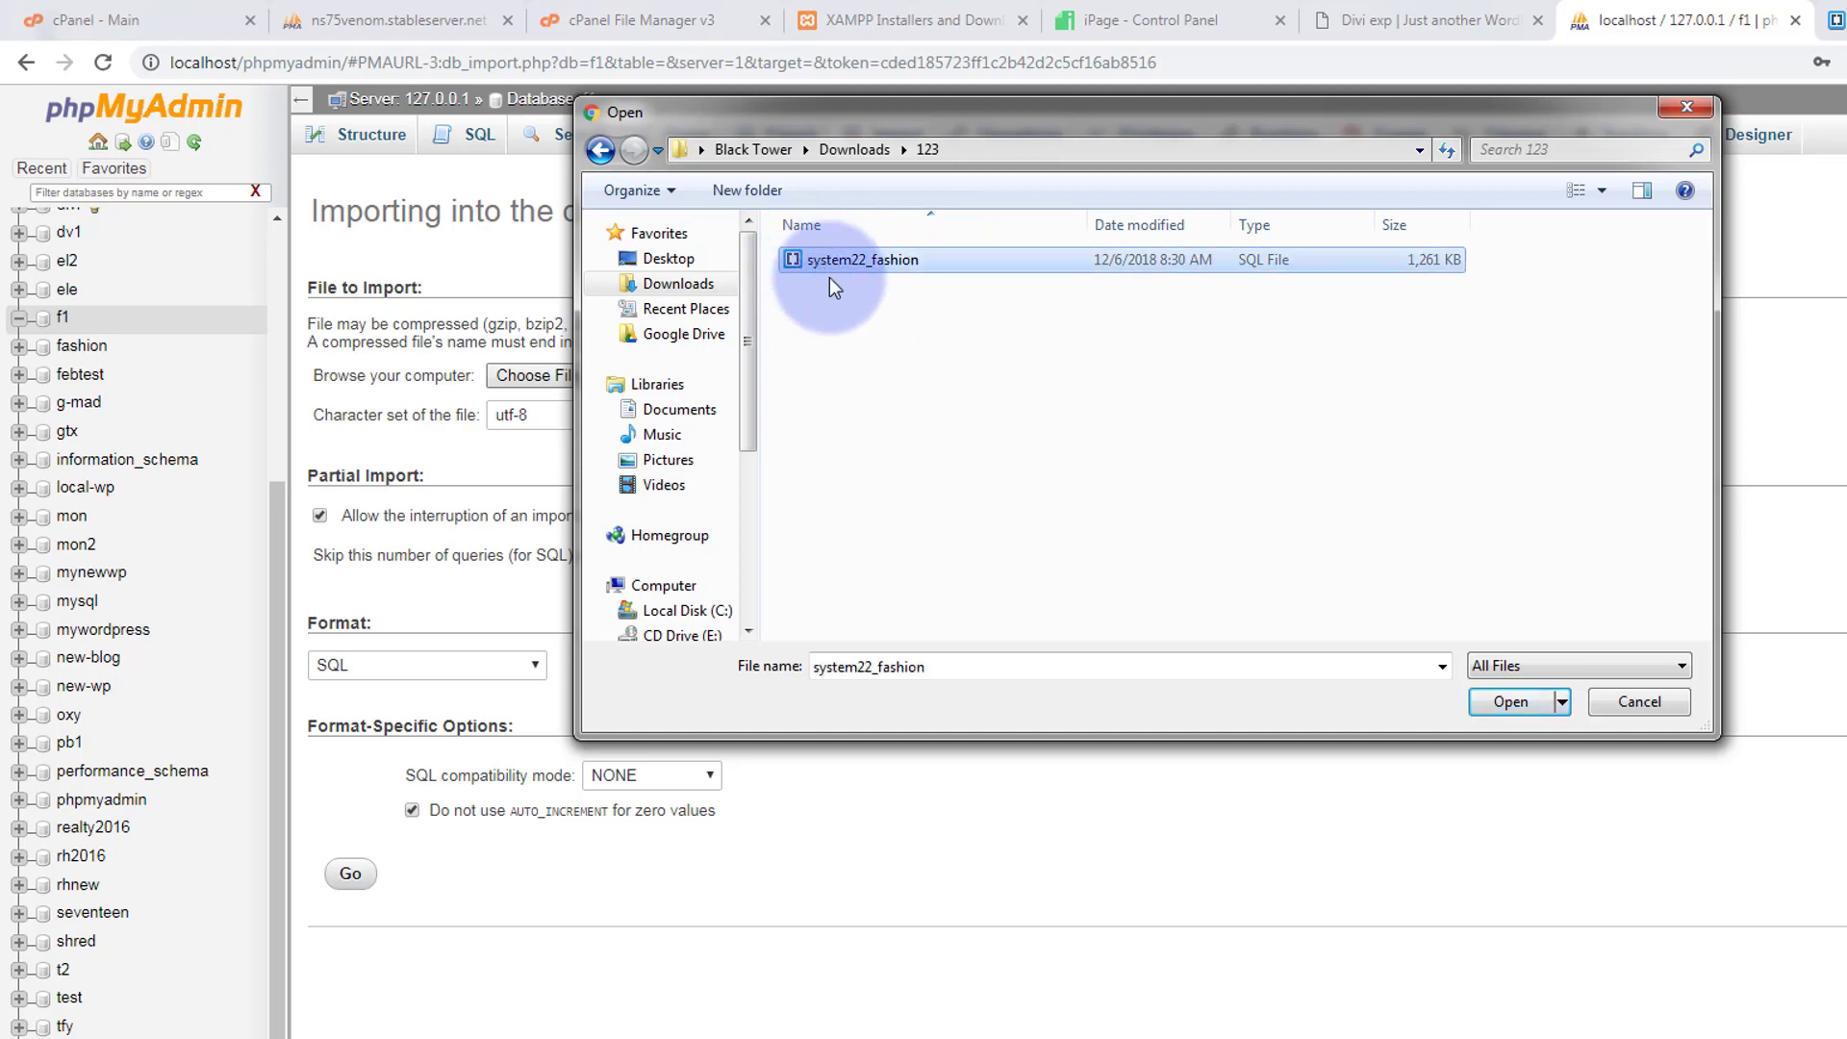
click(1508, 703)
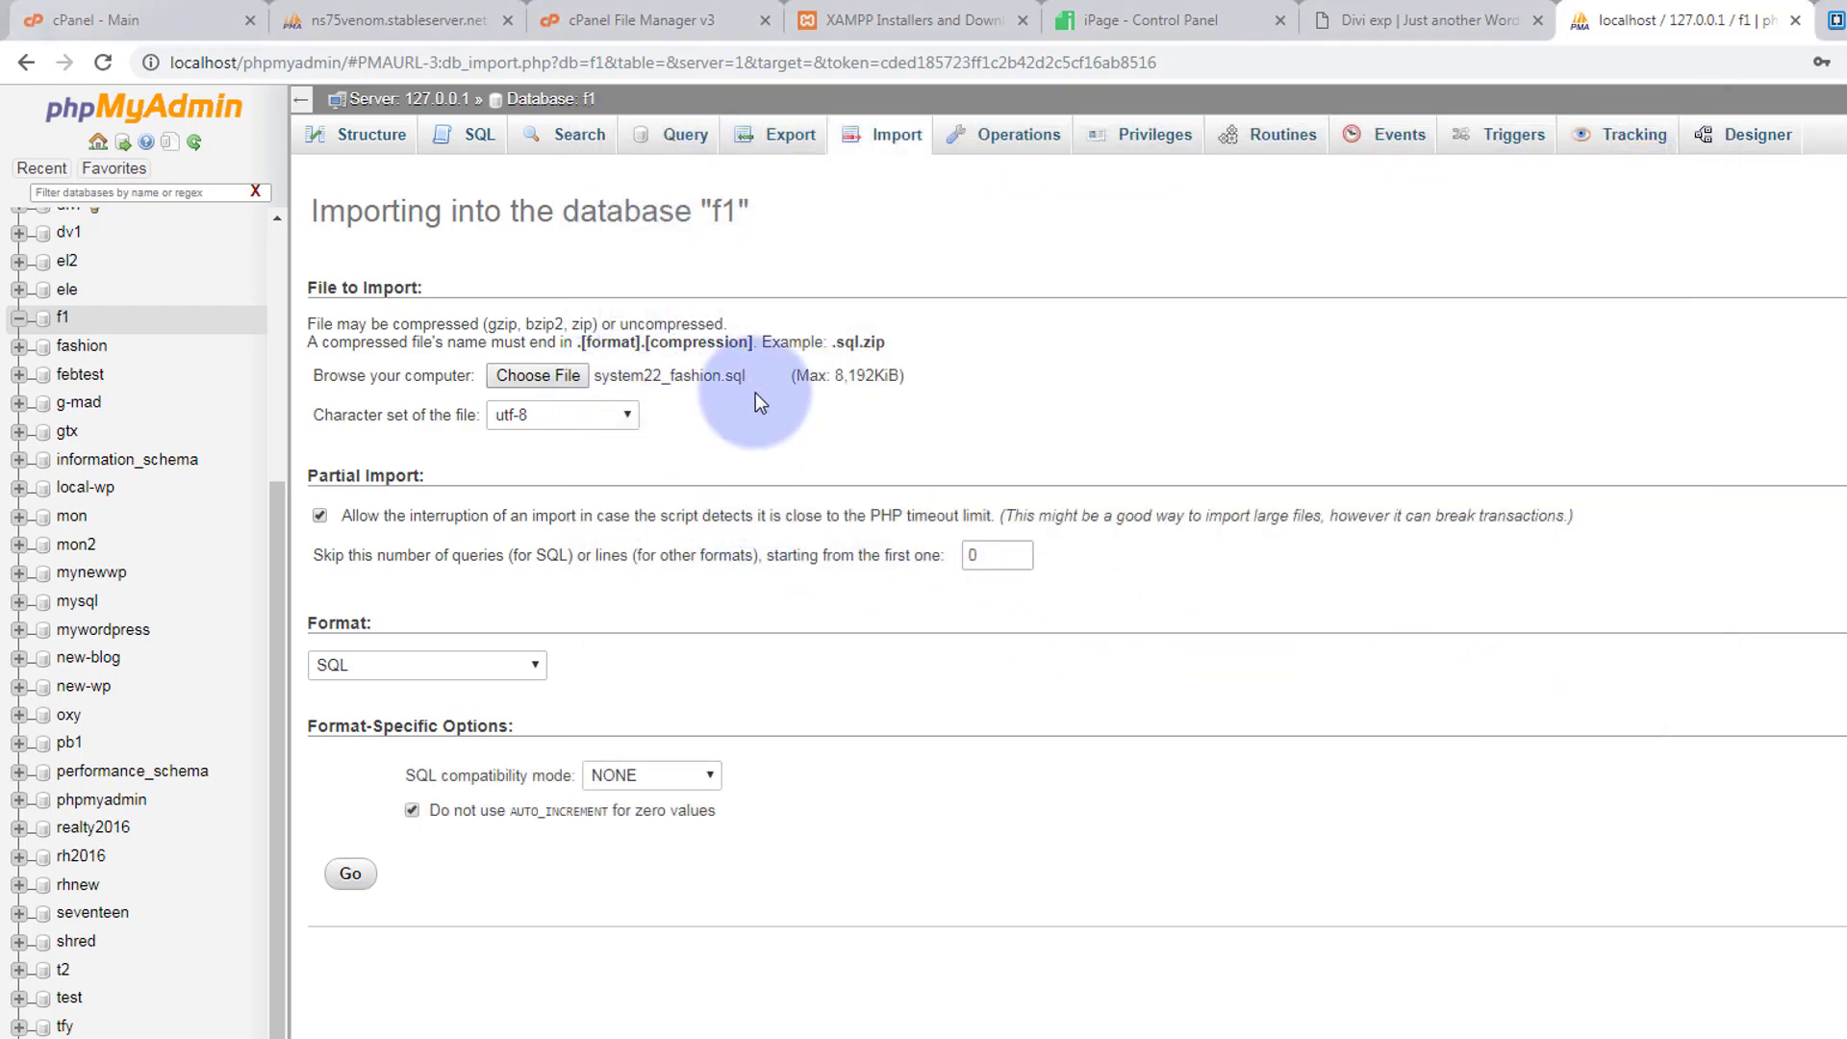
Step: Run the import of system22_fashion.sql into f1, creating the 13 dv_ tables
click(356, 876)
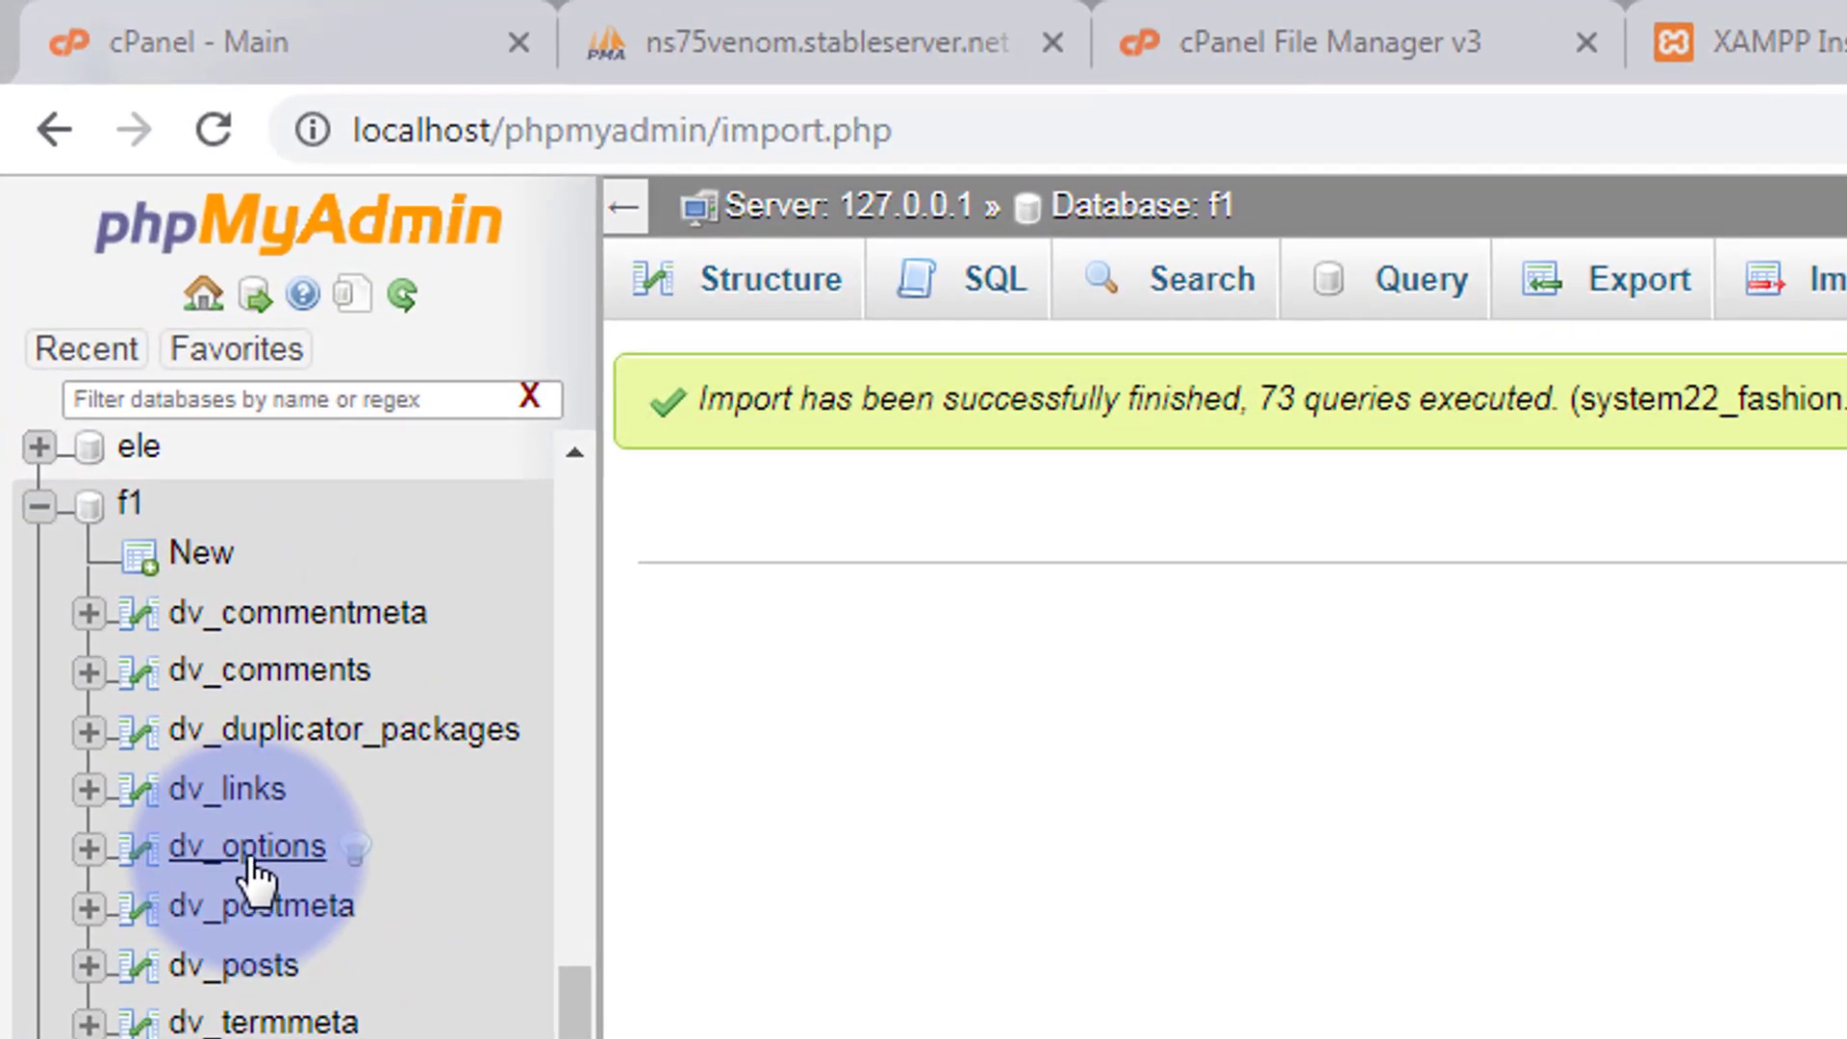
click(252, 859)
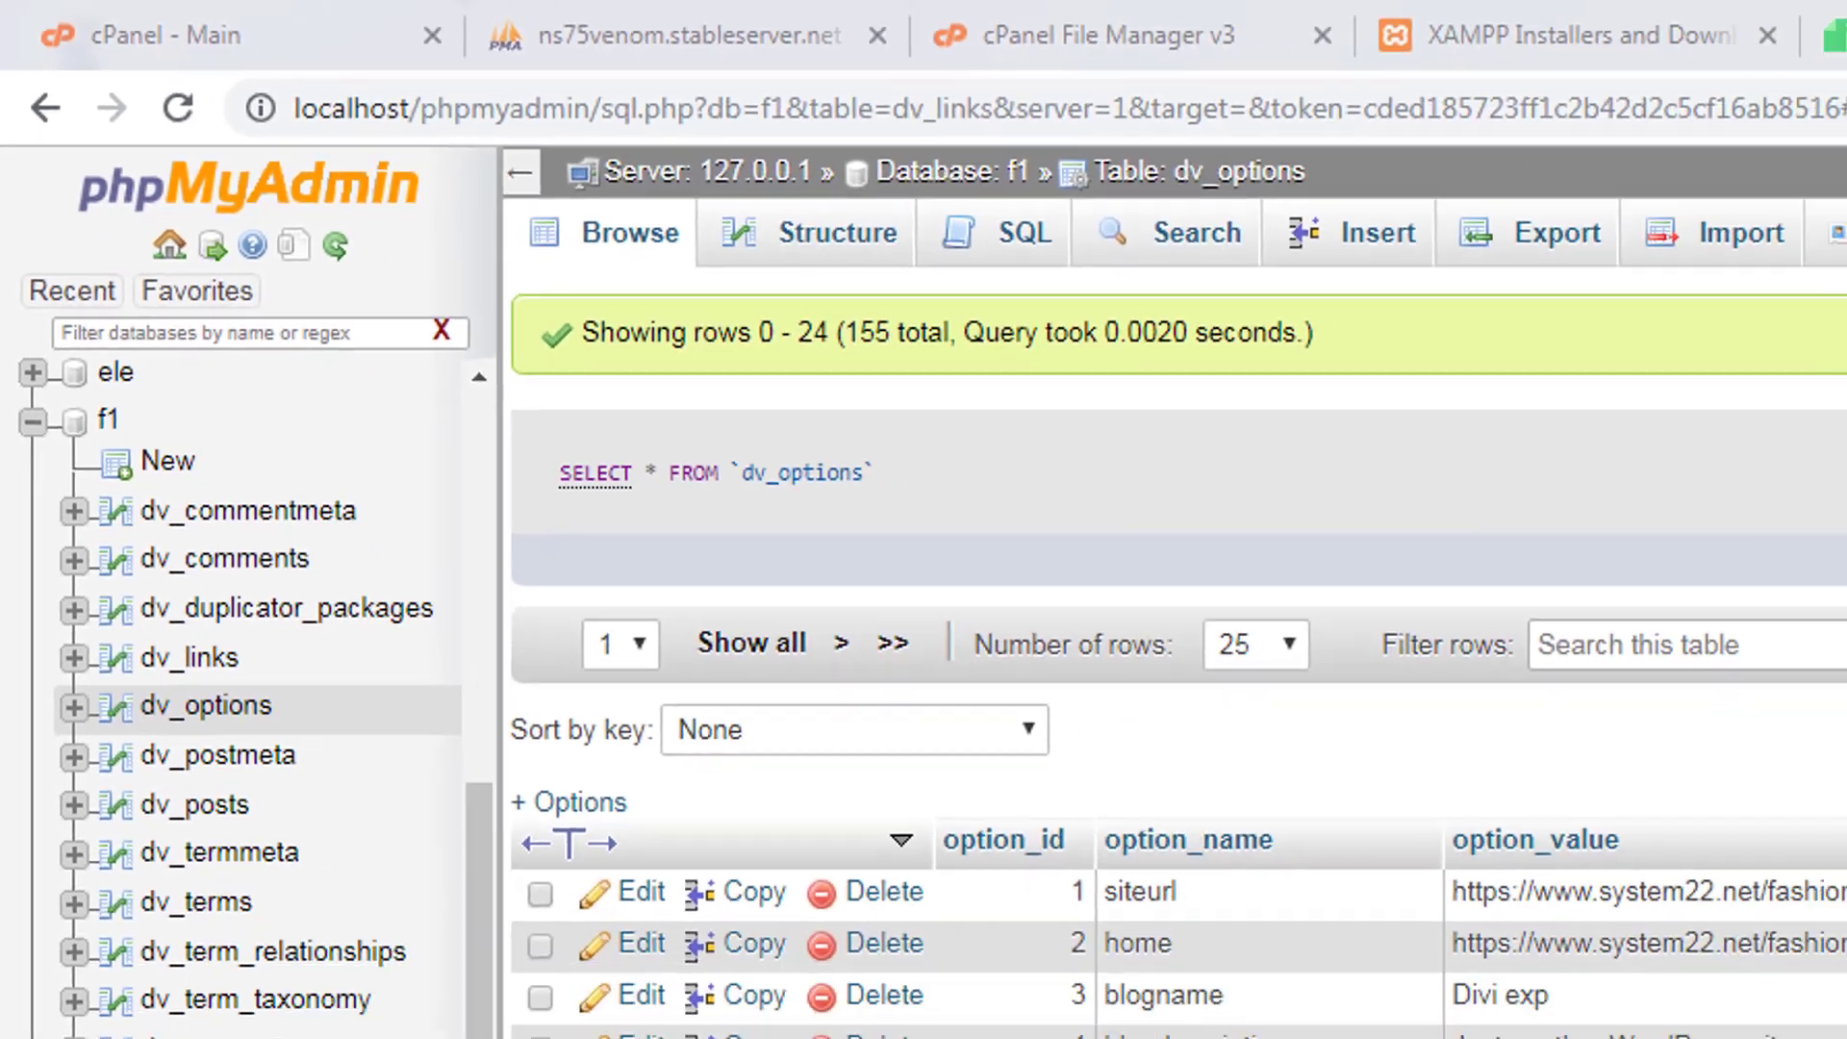
click(87, 349)
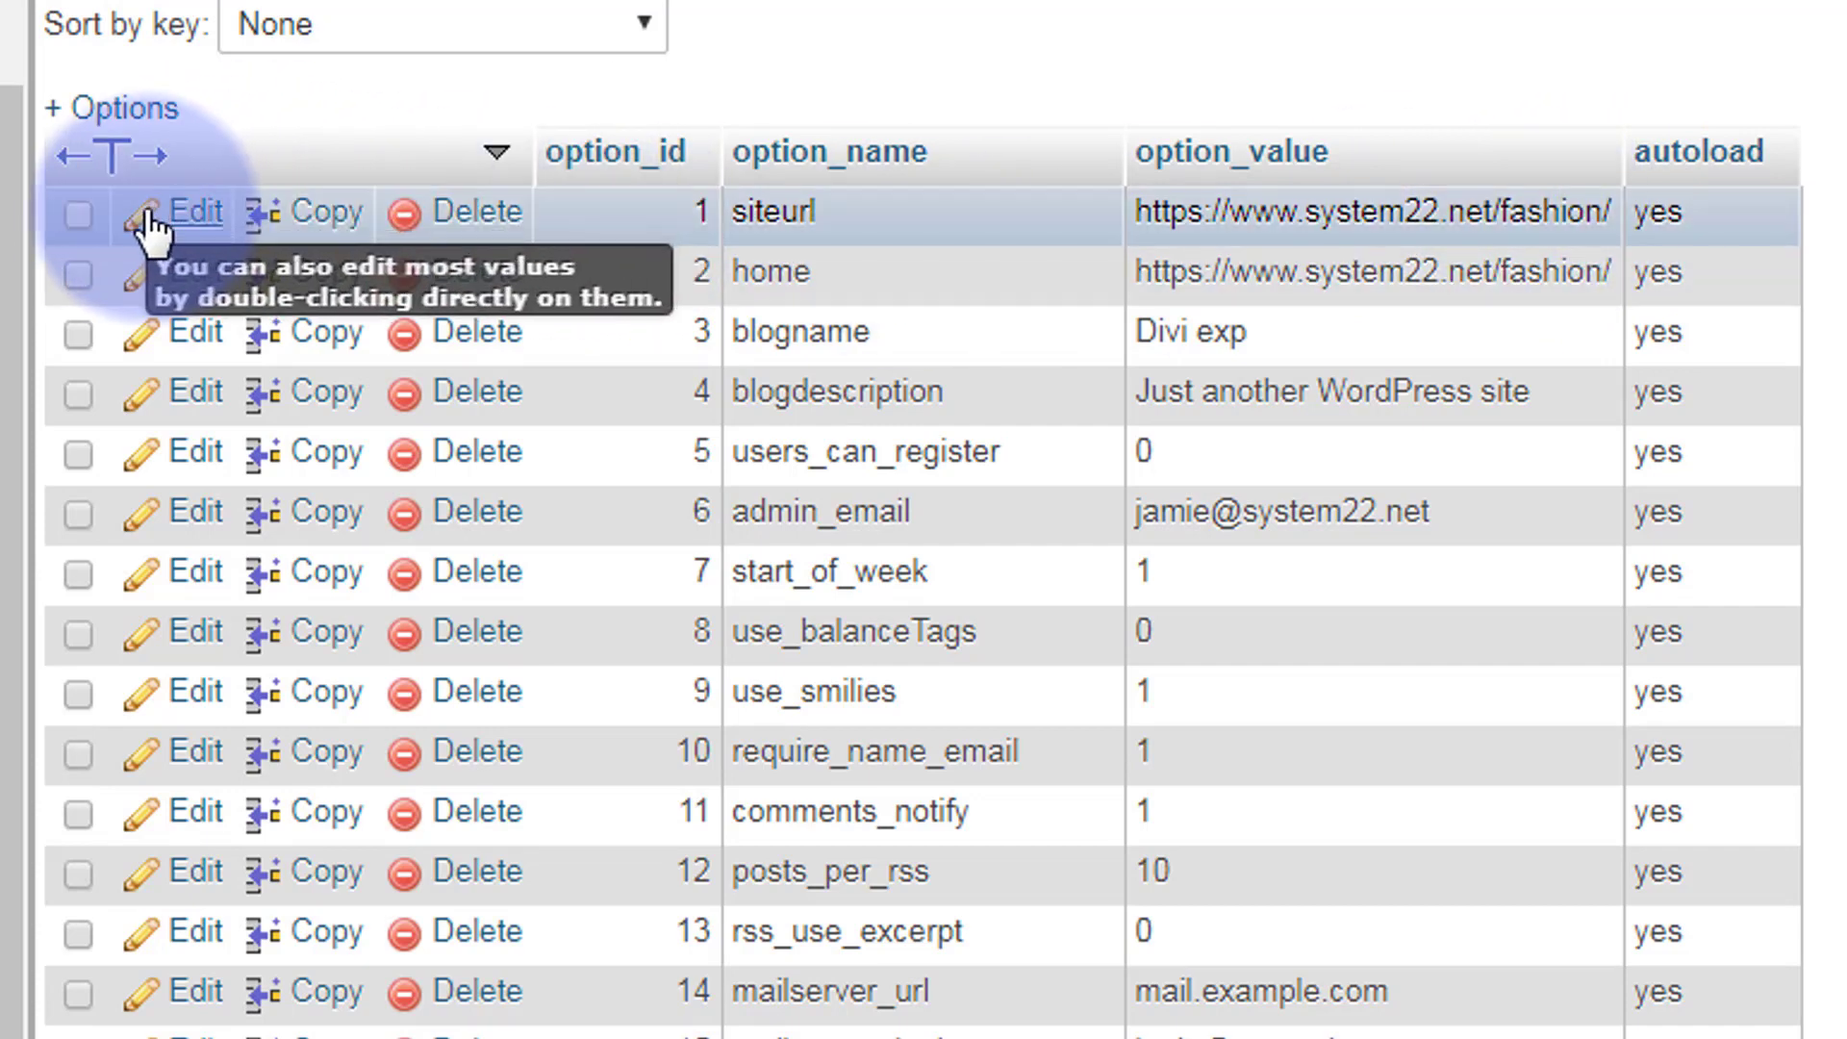
click(144, 217)
scroll(289, 221, up, 1)
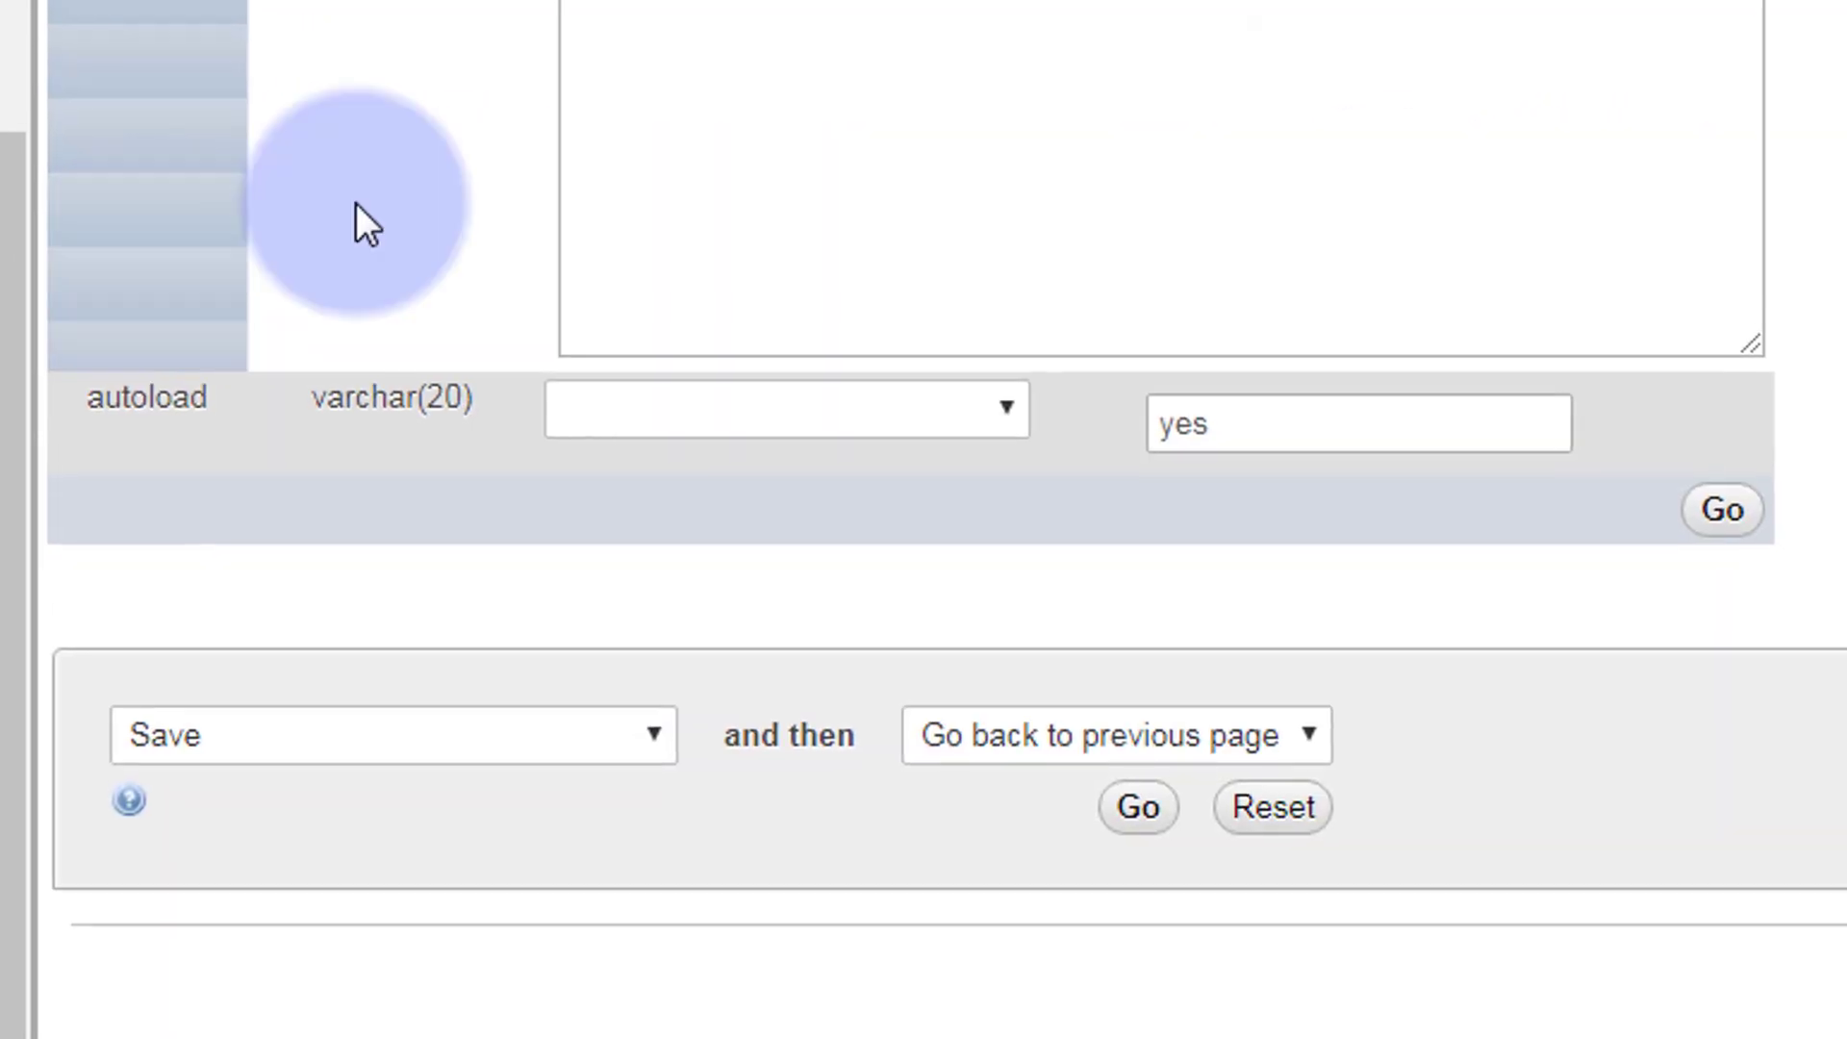
triple_click(560, 0)
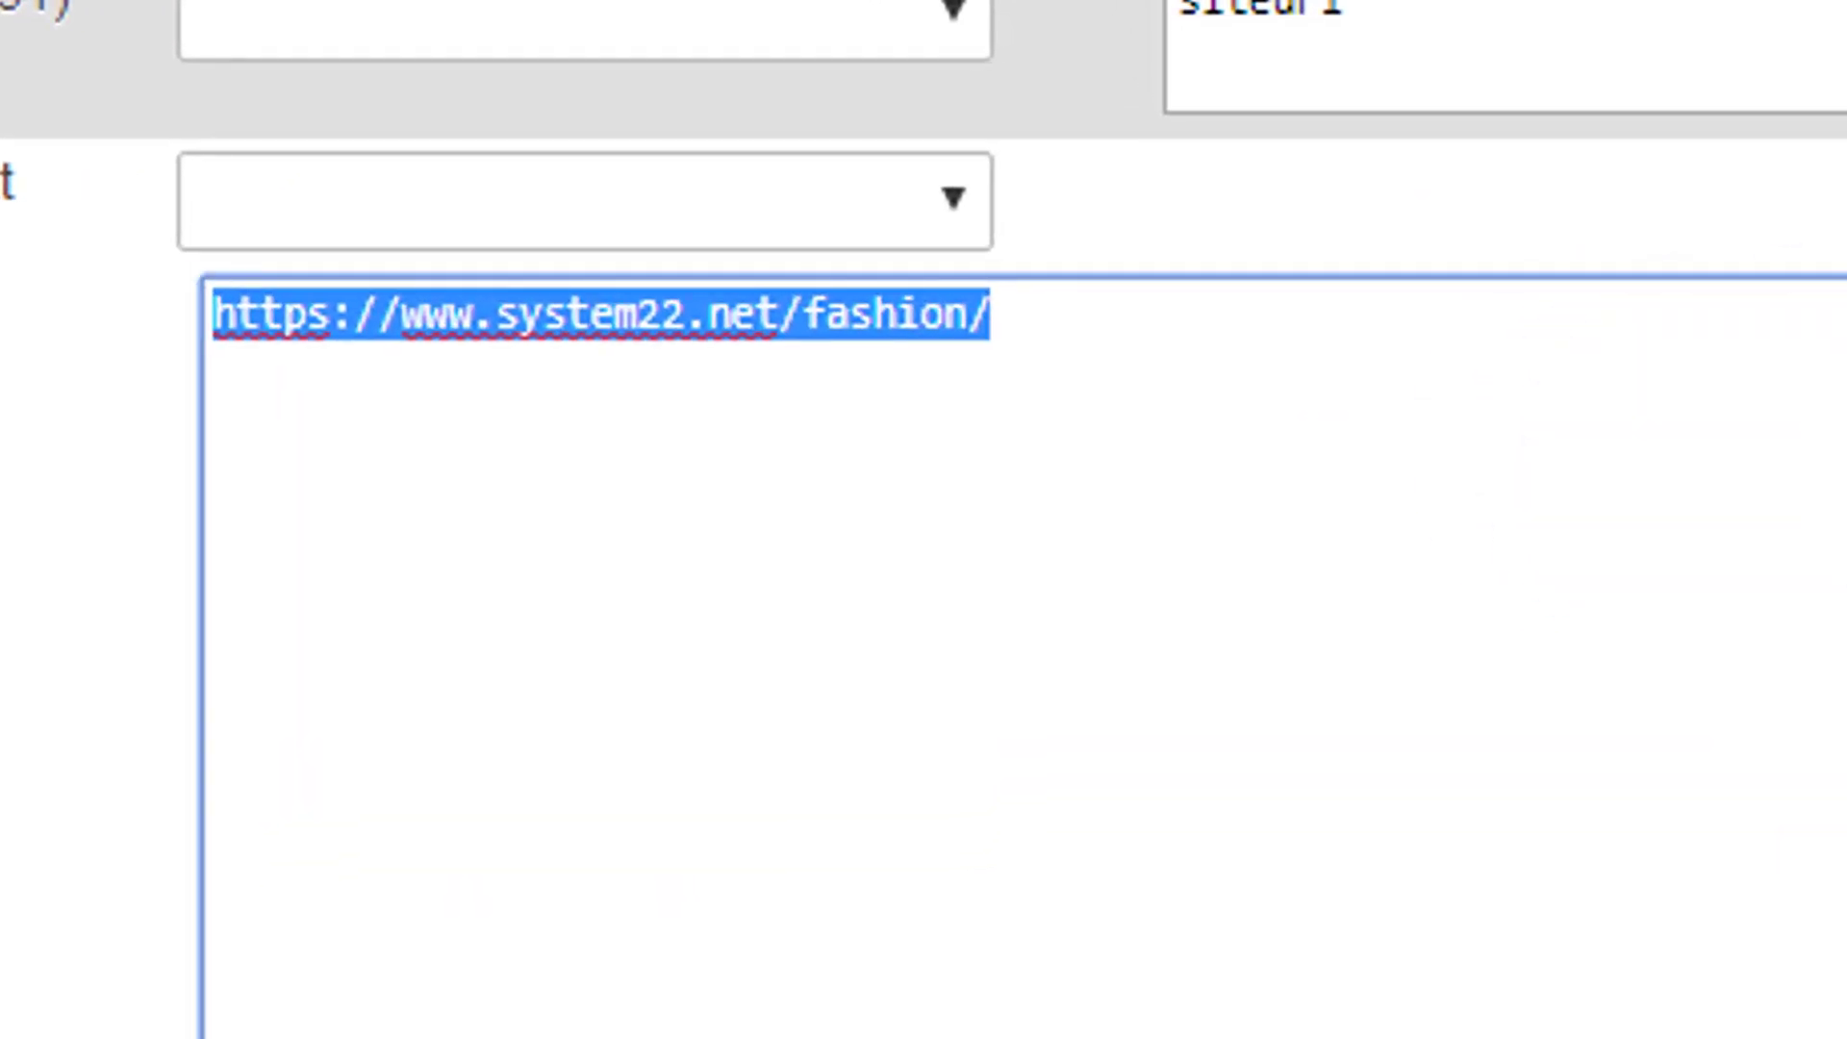
text(http)
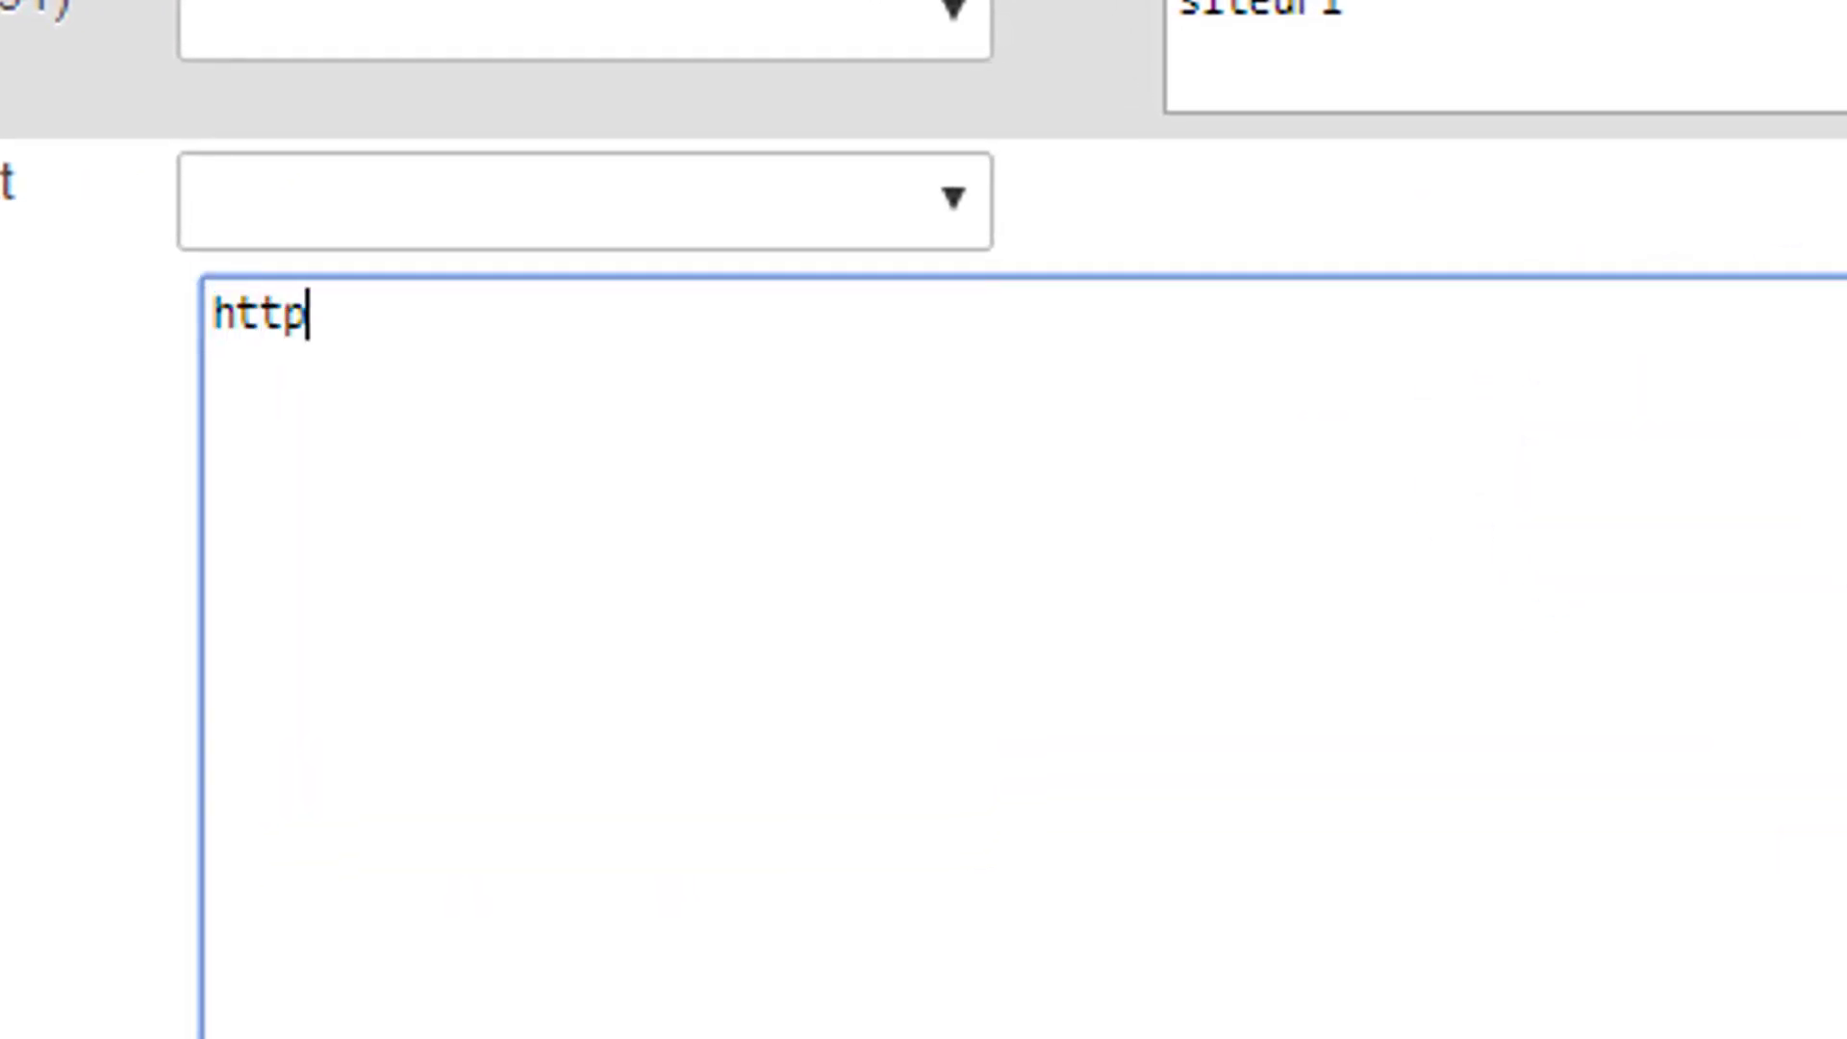
text(://)
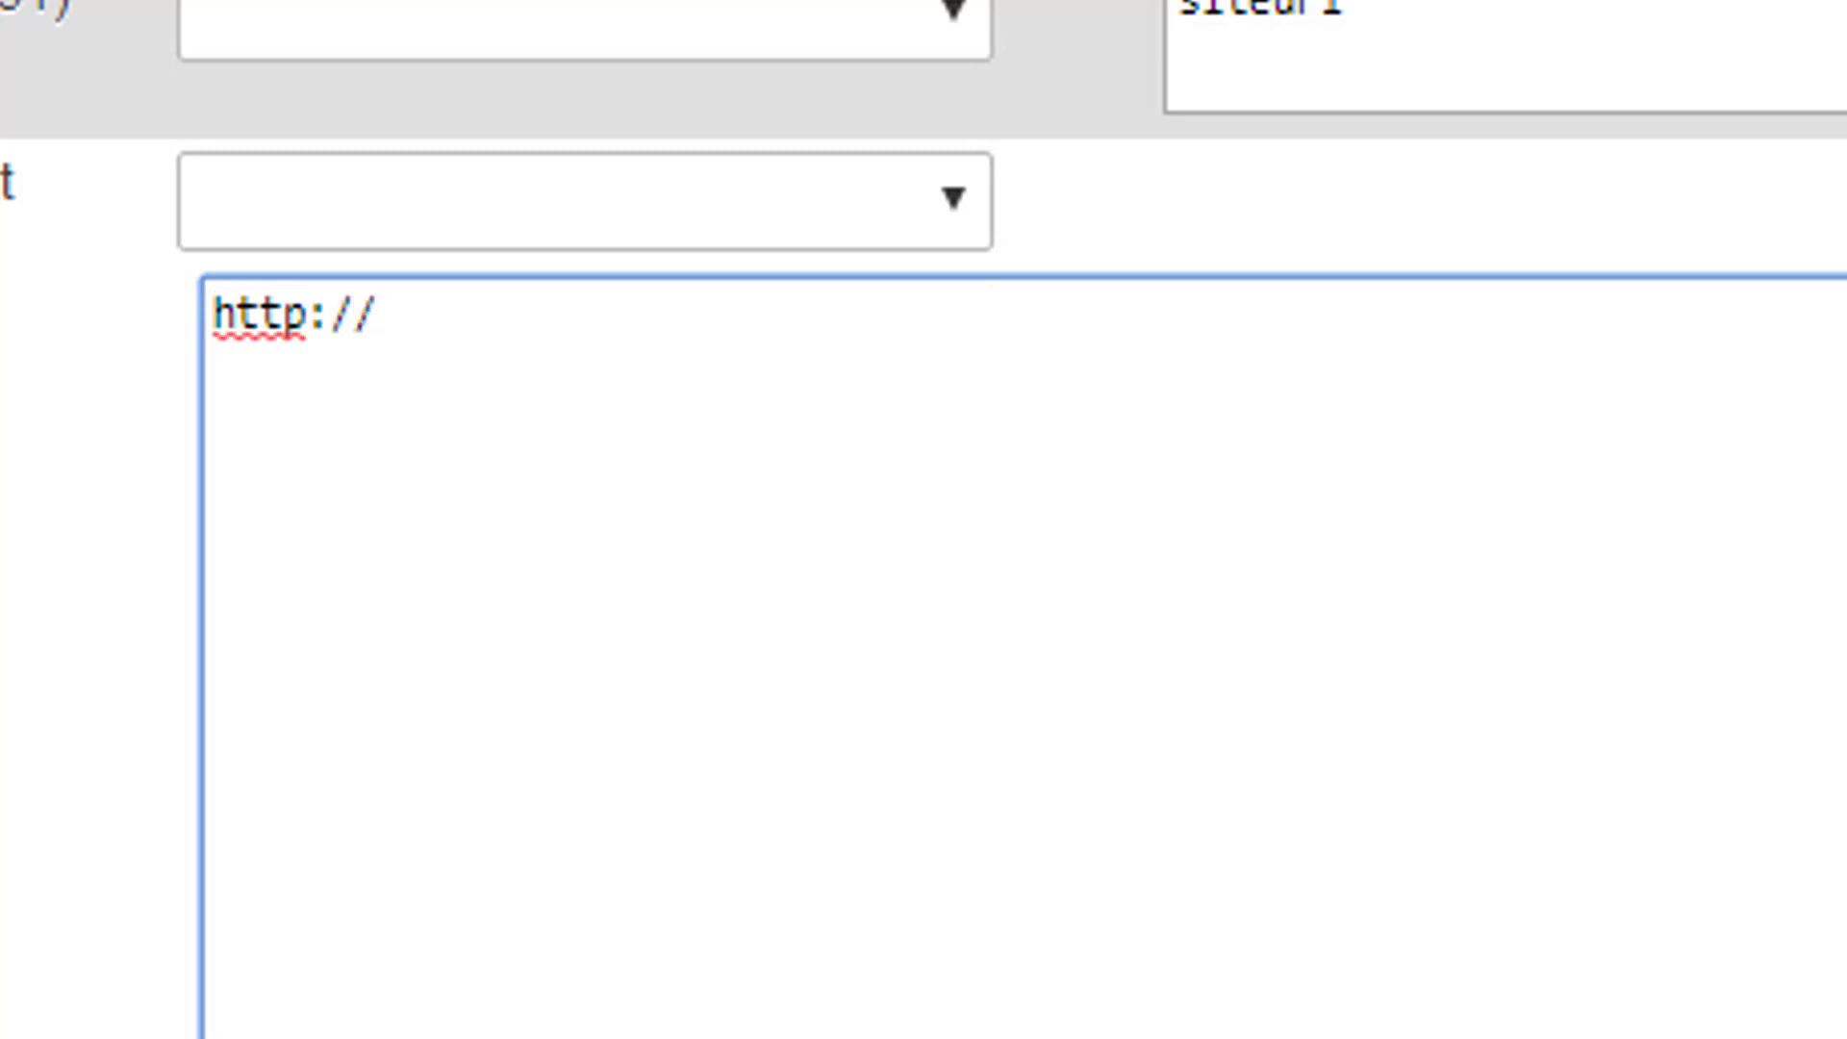
text(loc)
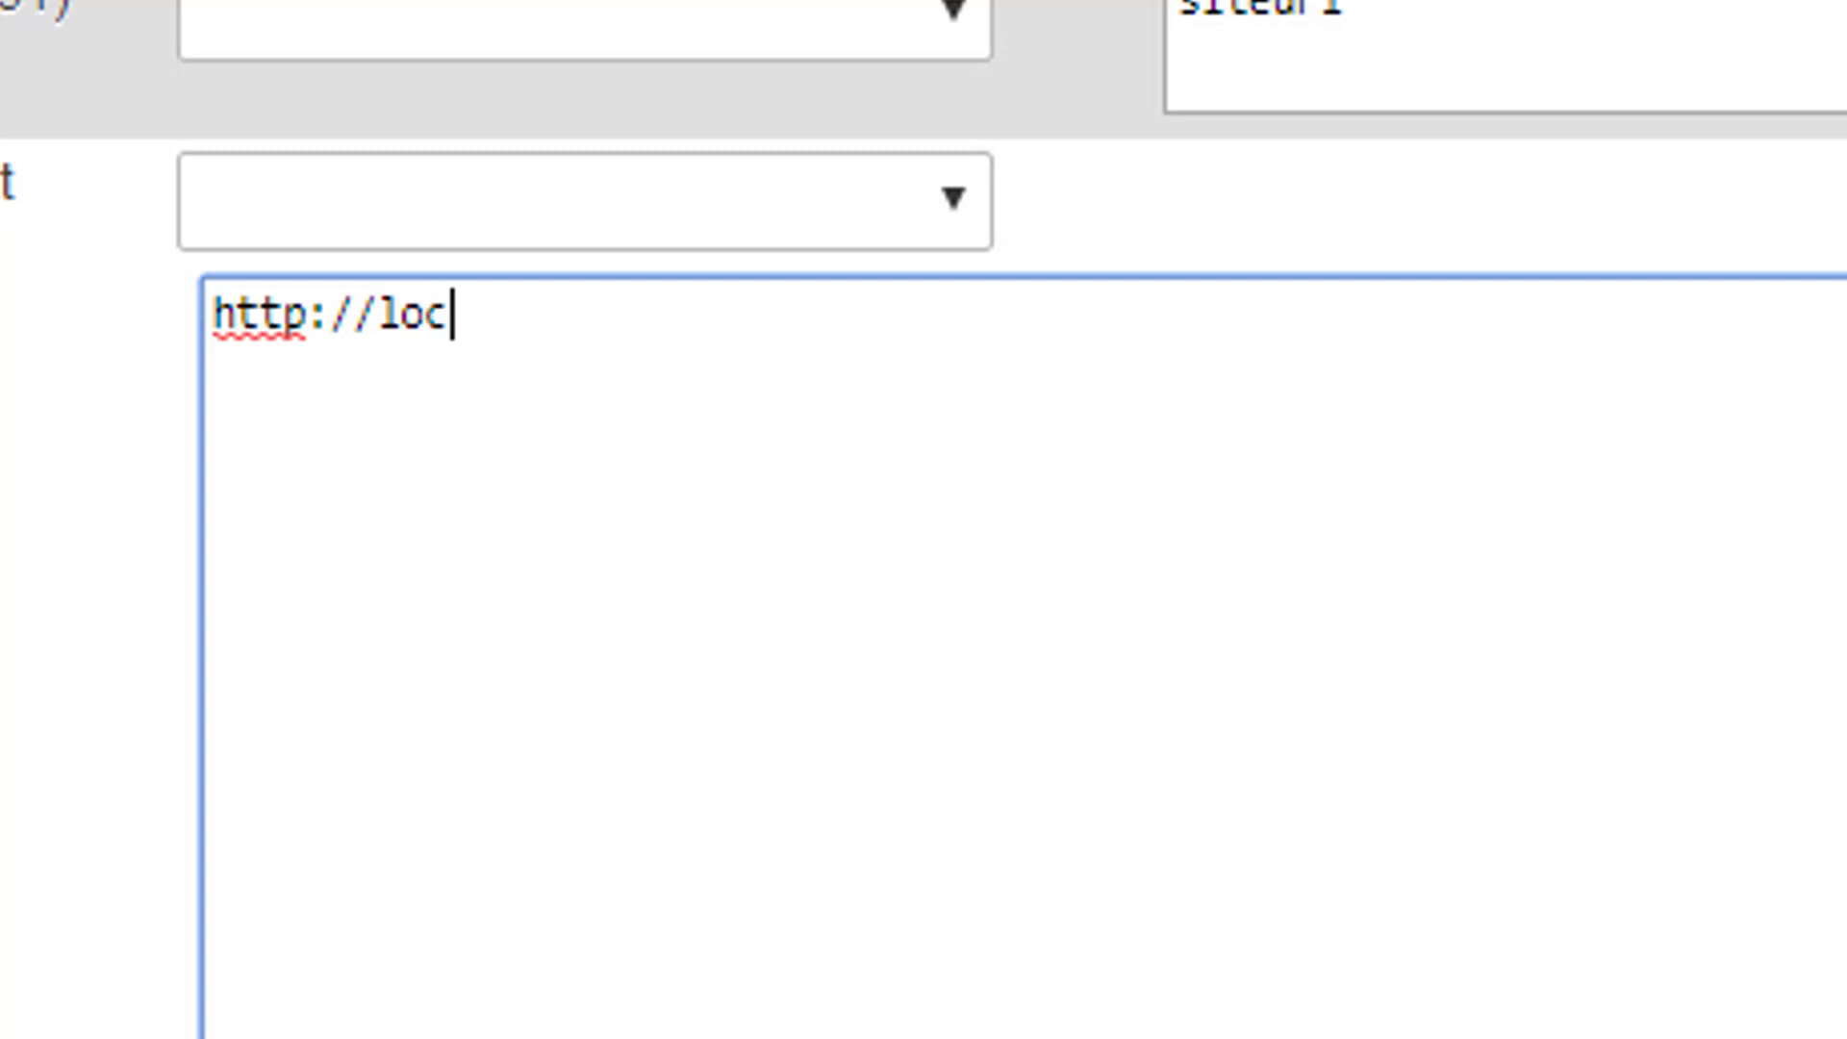
text(alhost)
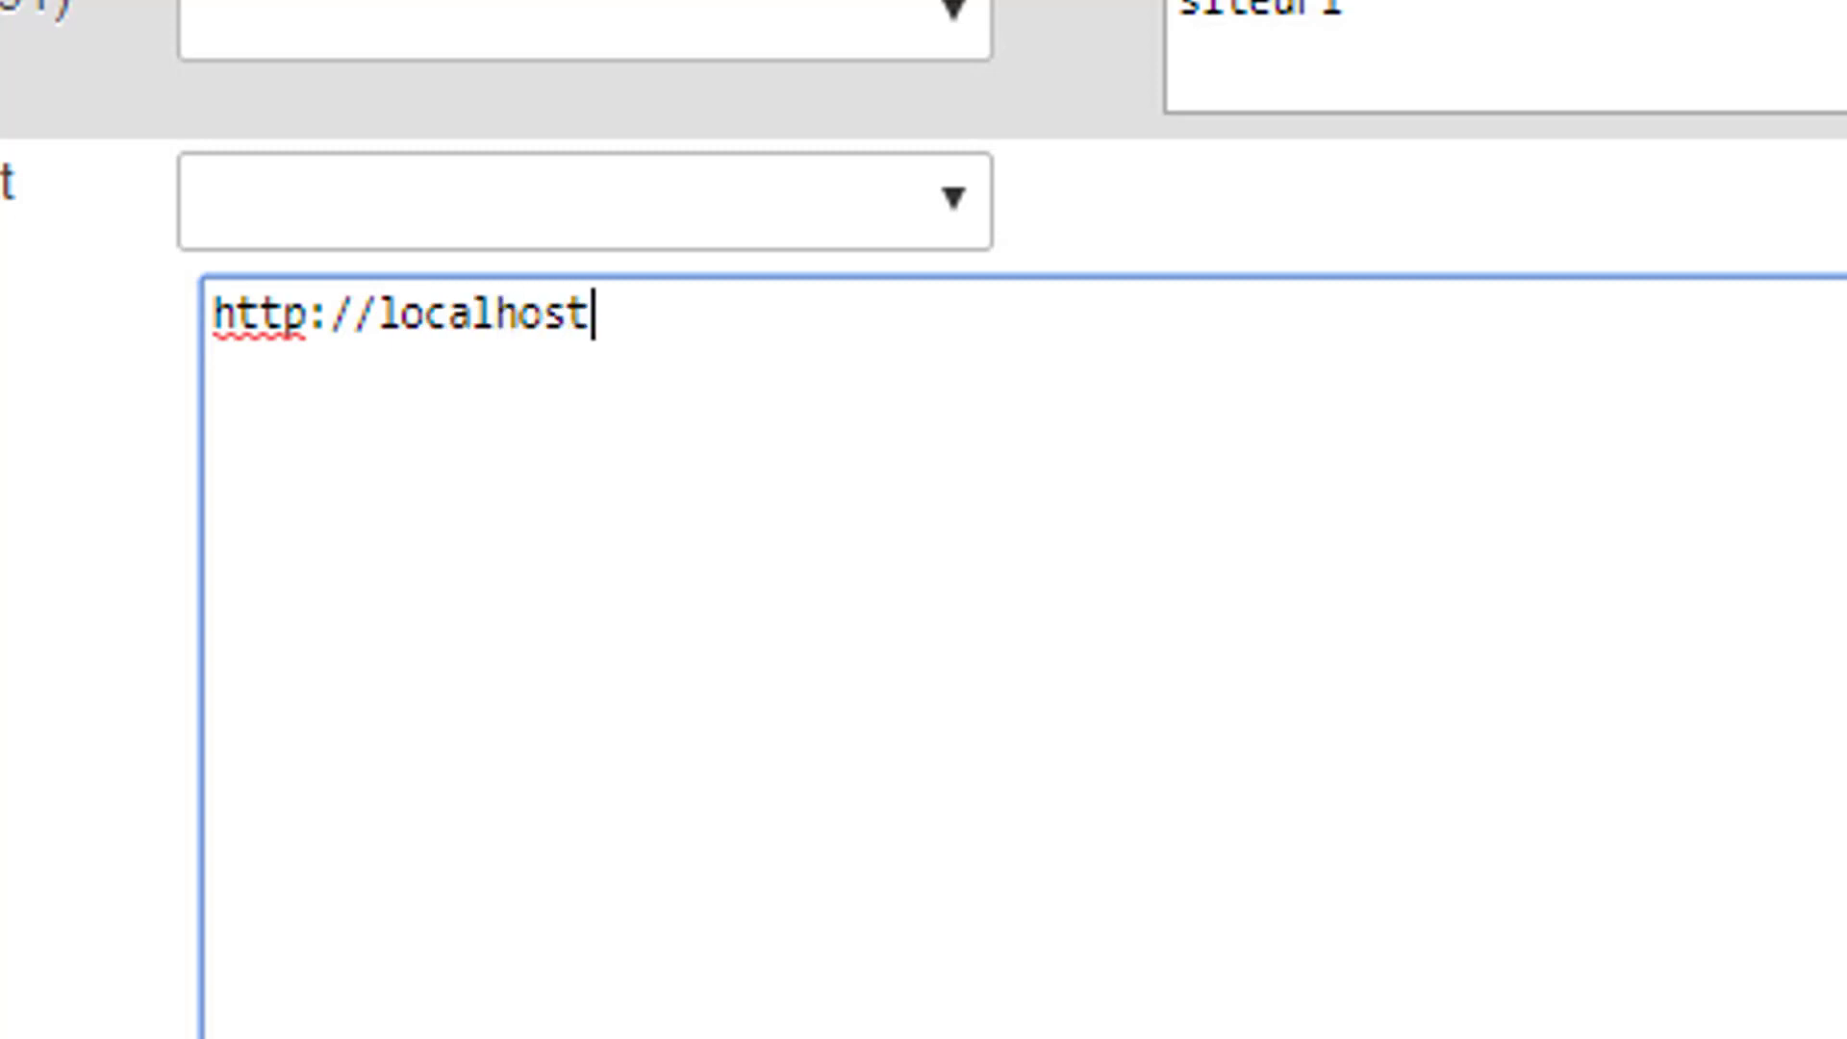
text(/f1)
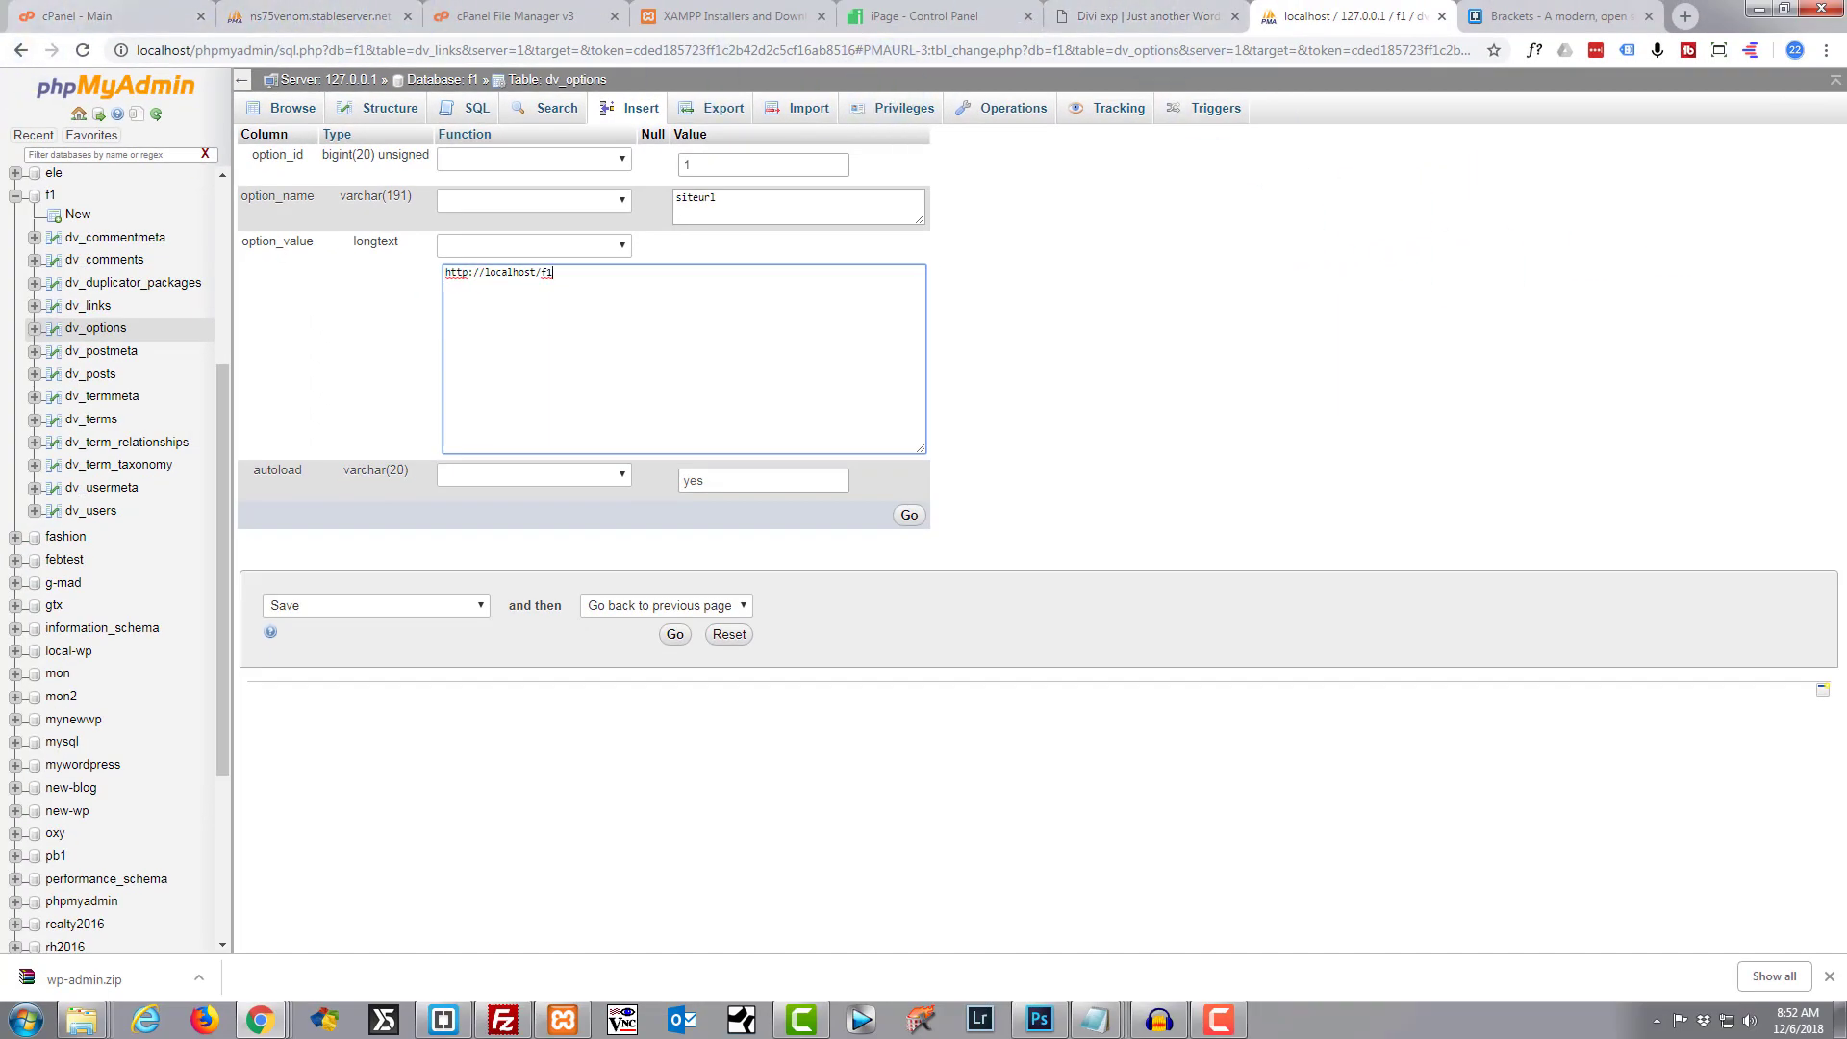
key(alt+Tab)
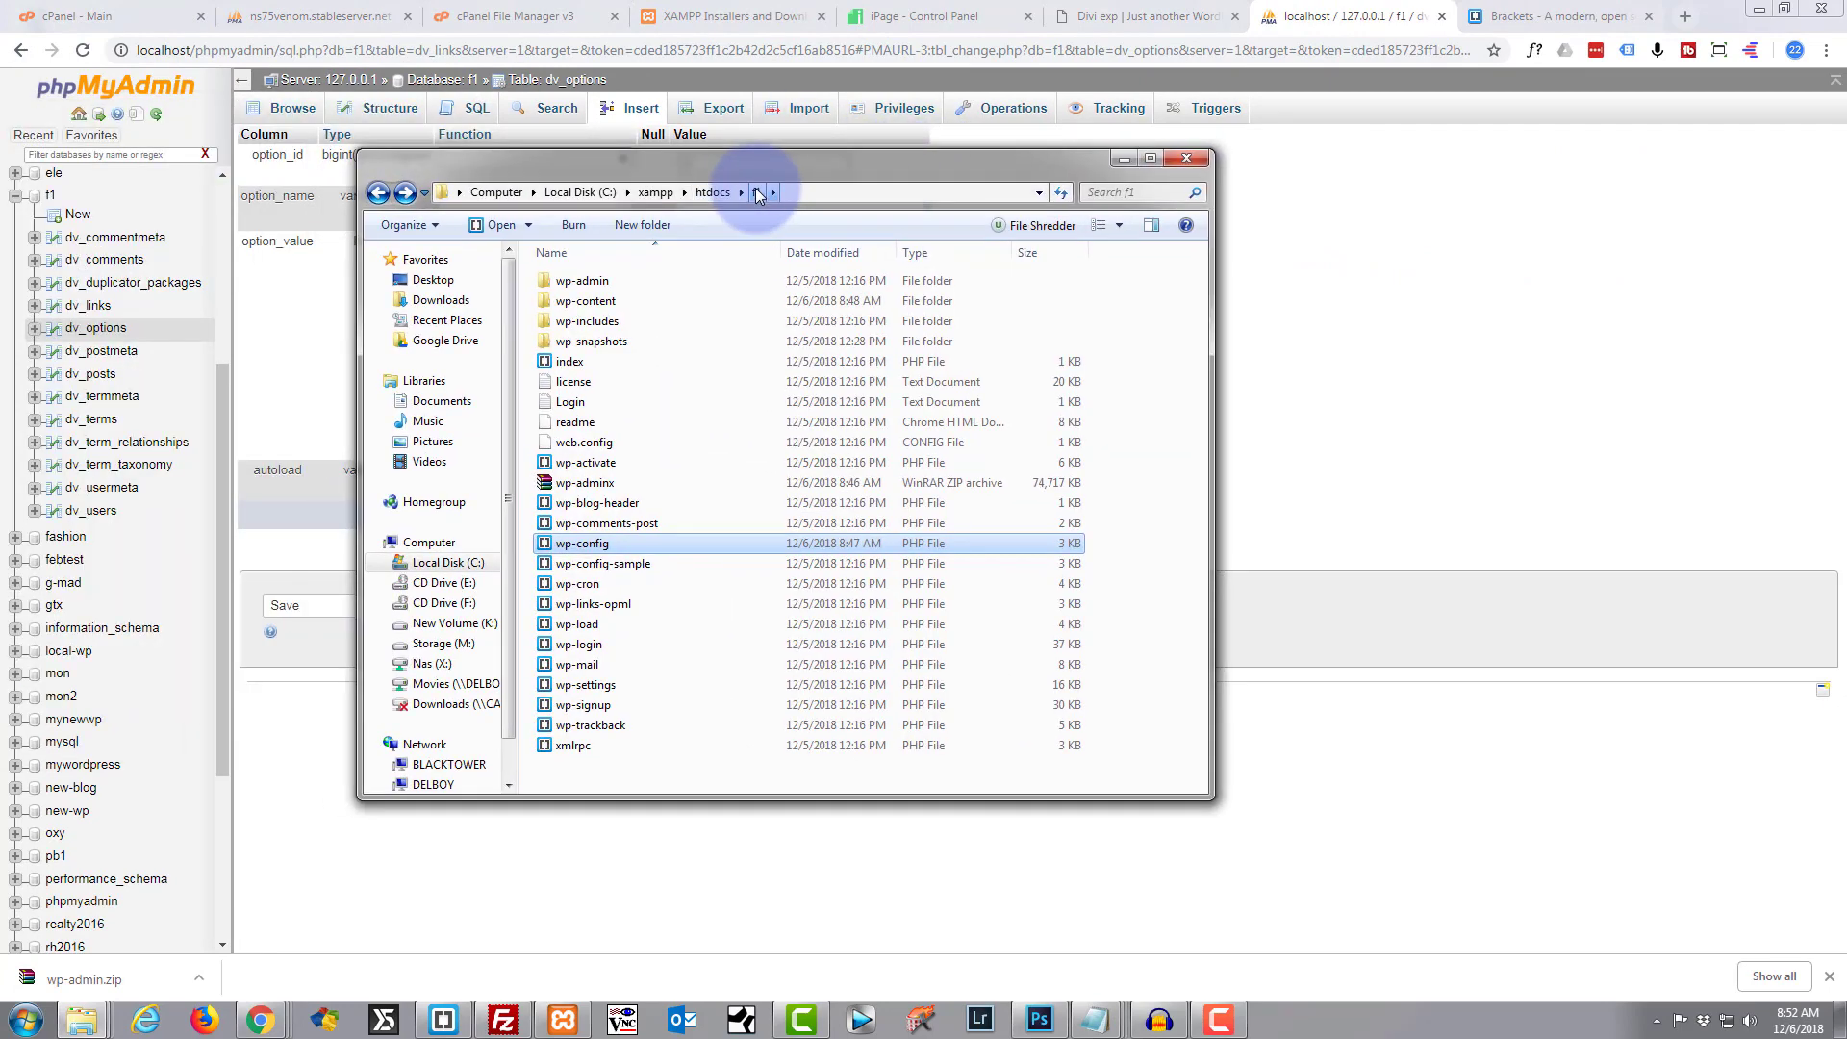
drag(825, 164, 39, 96)
click(189, 206)
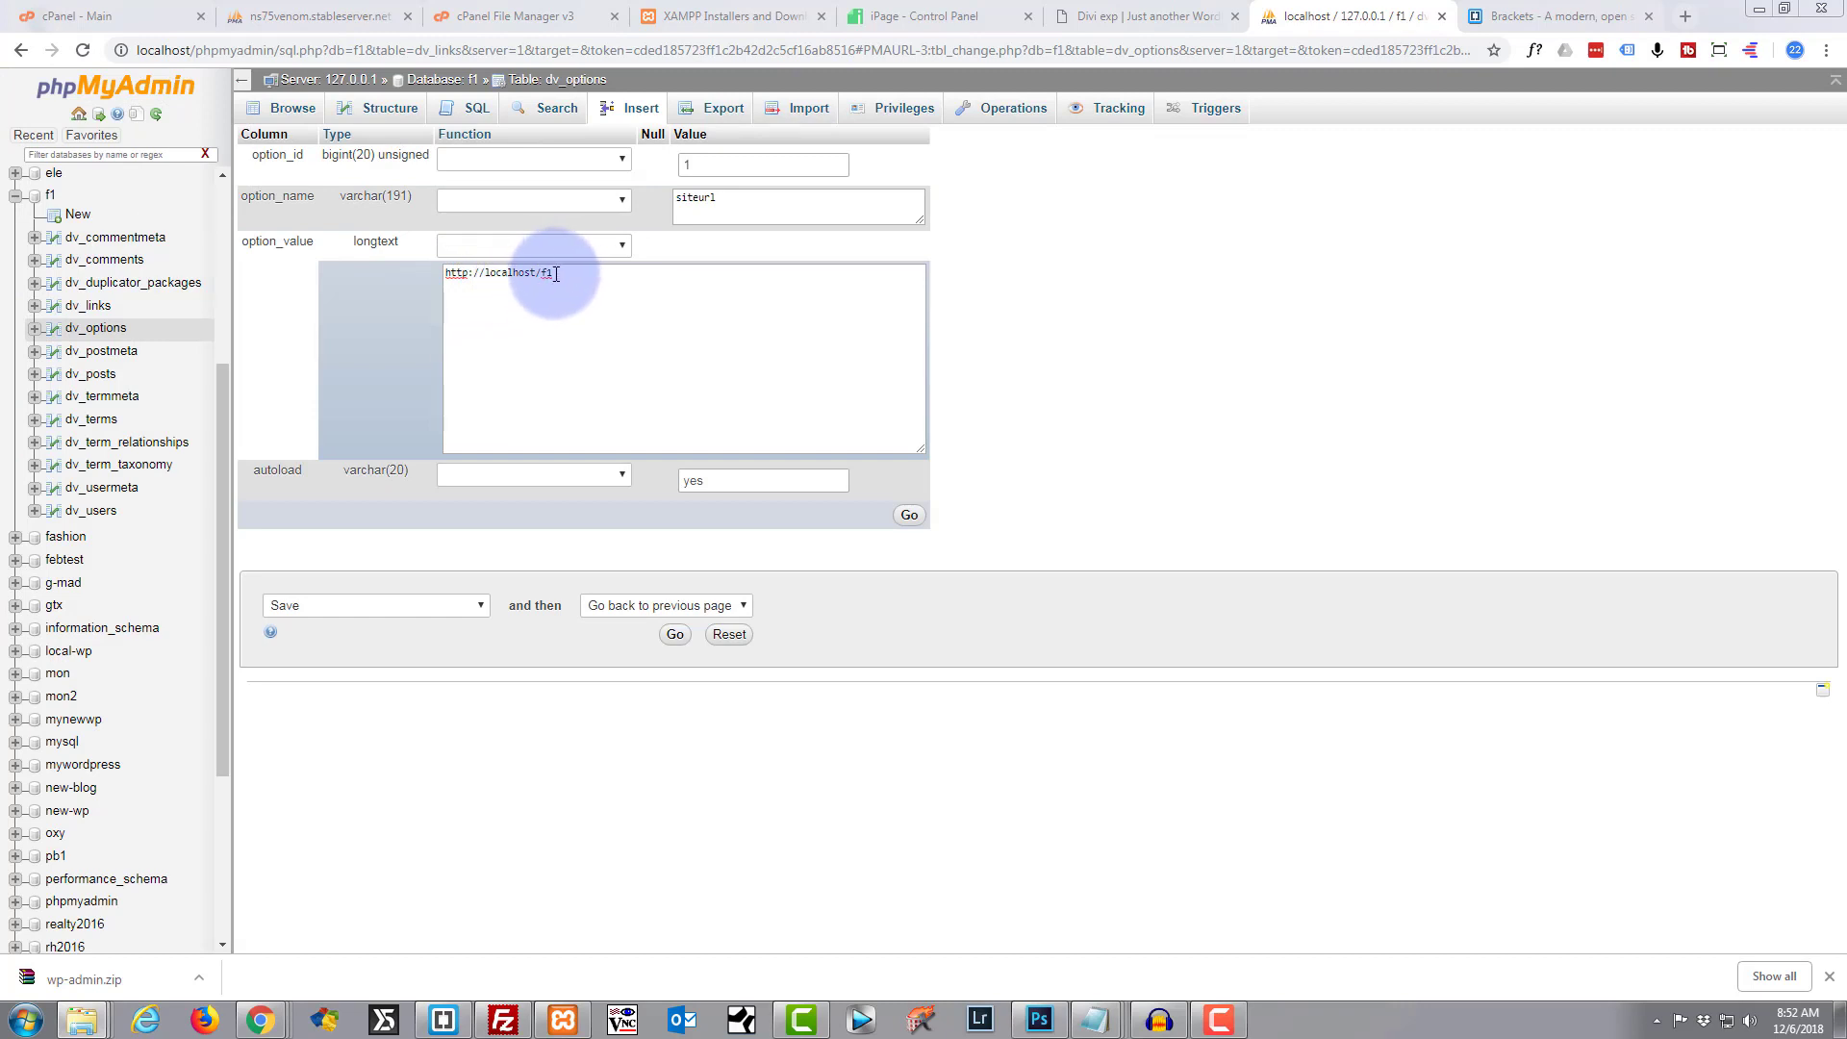
drag(556, 274, 337, 306)
key(ctrl+c)
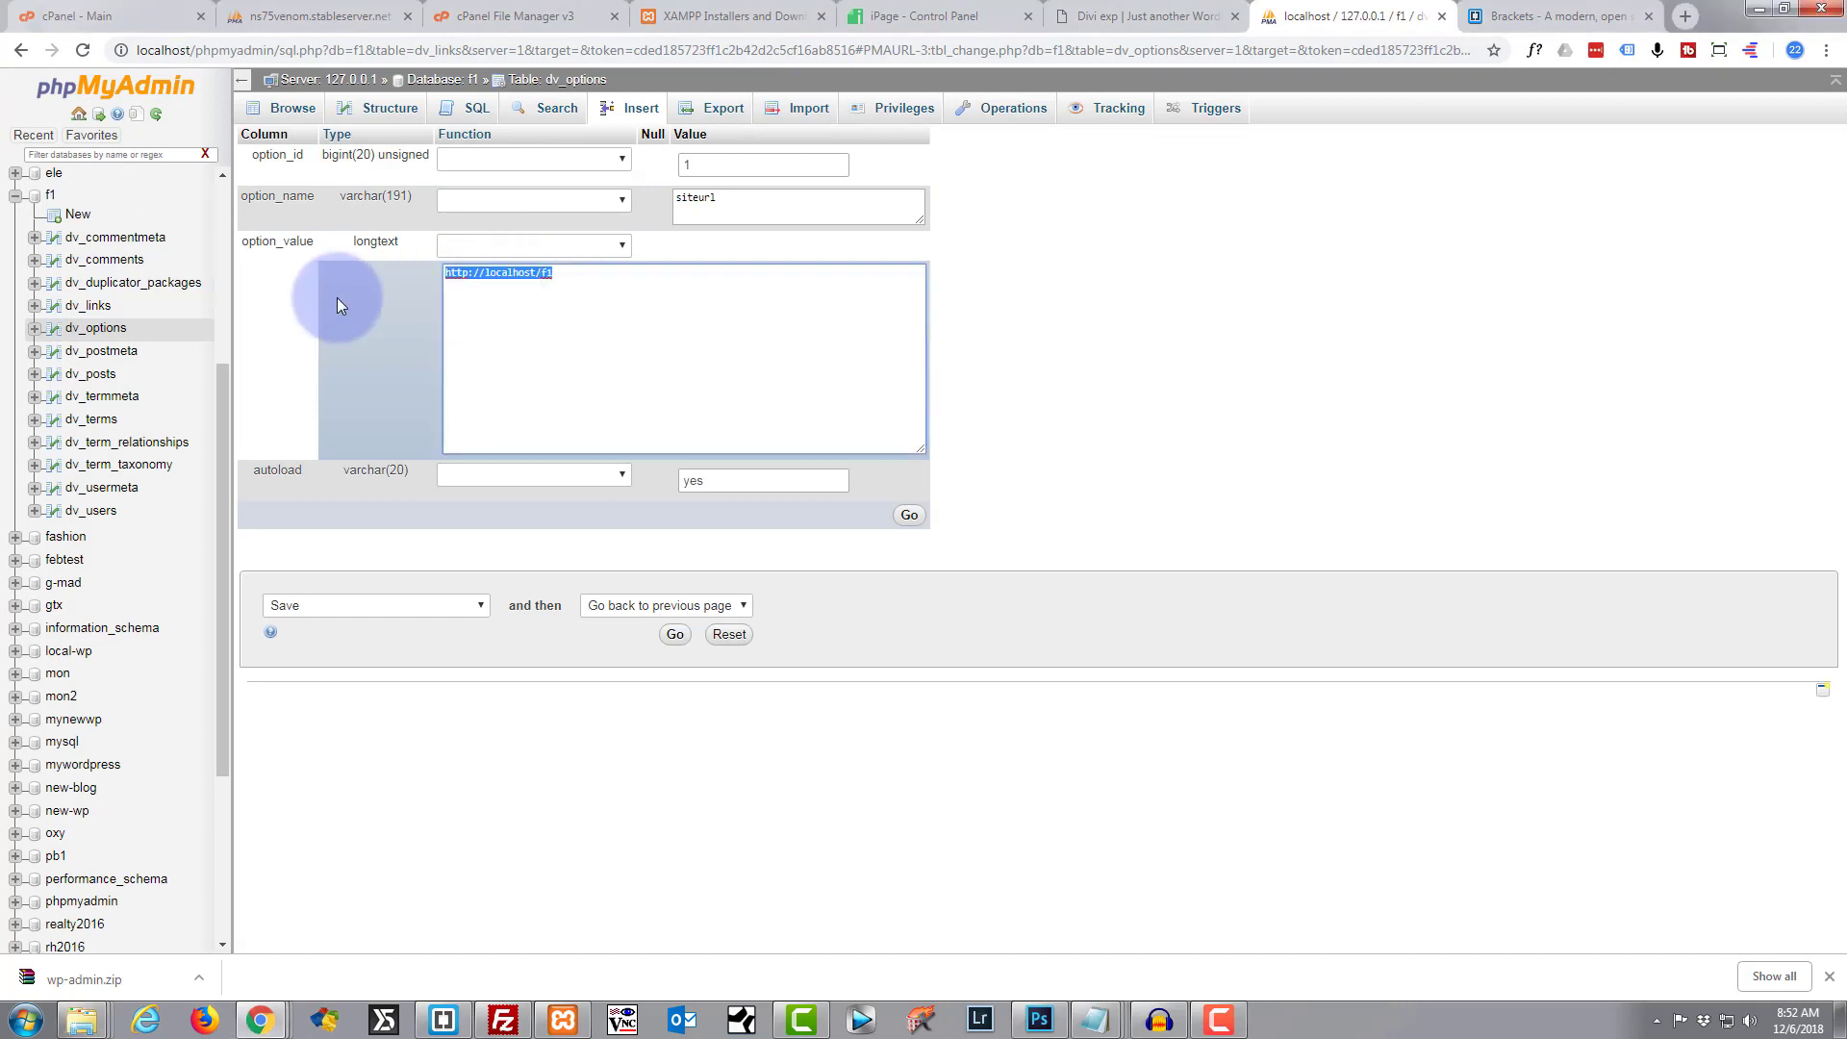
click(675, 635)
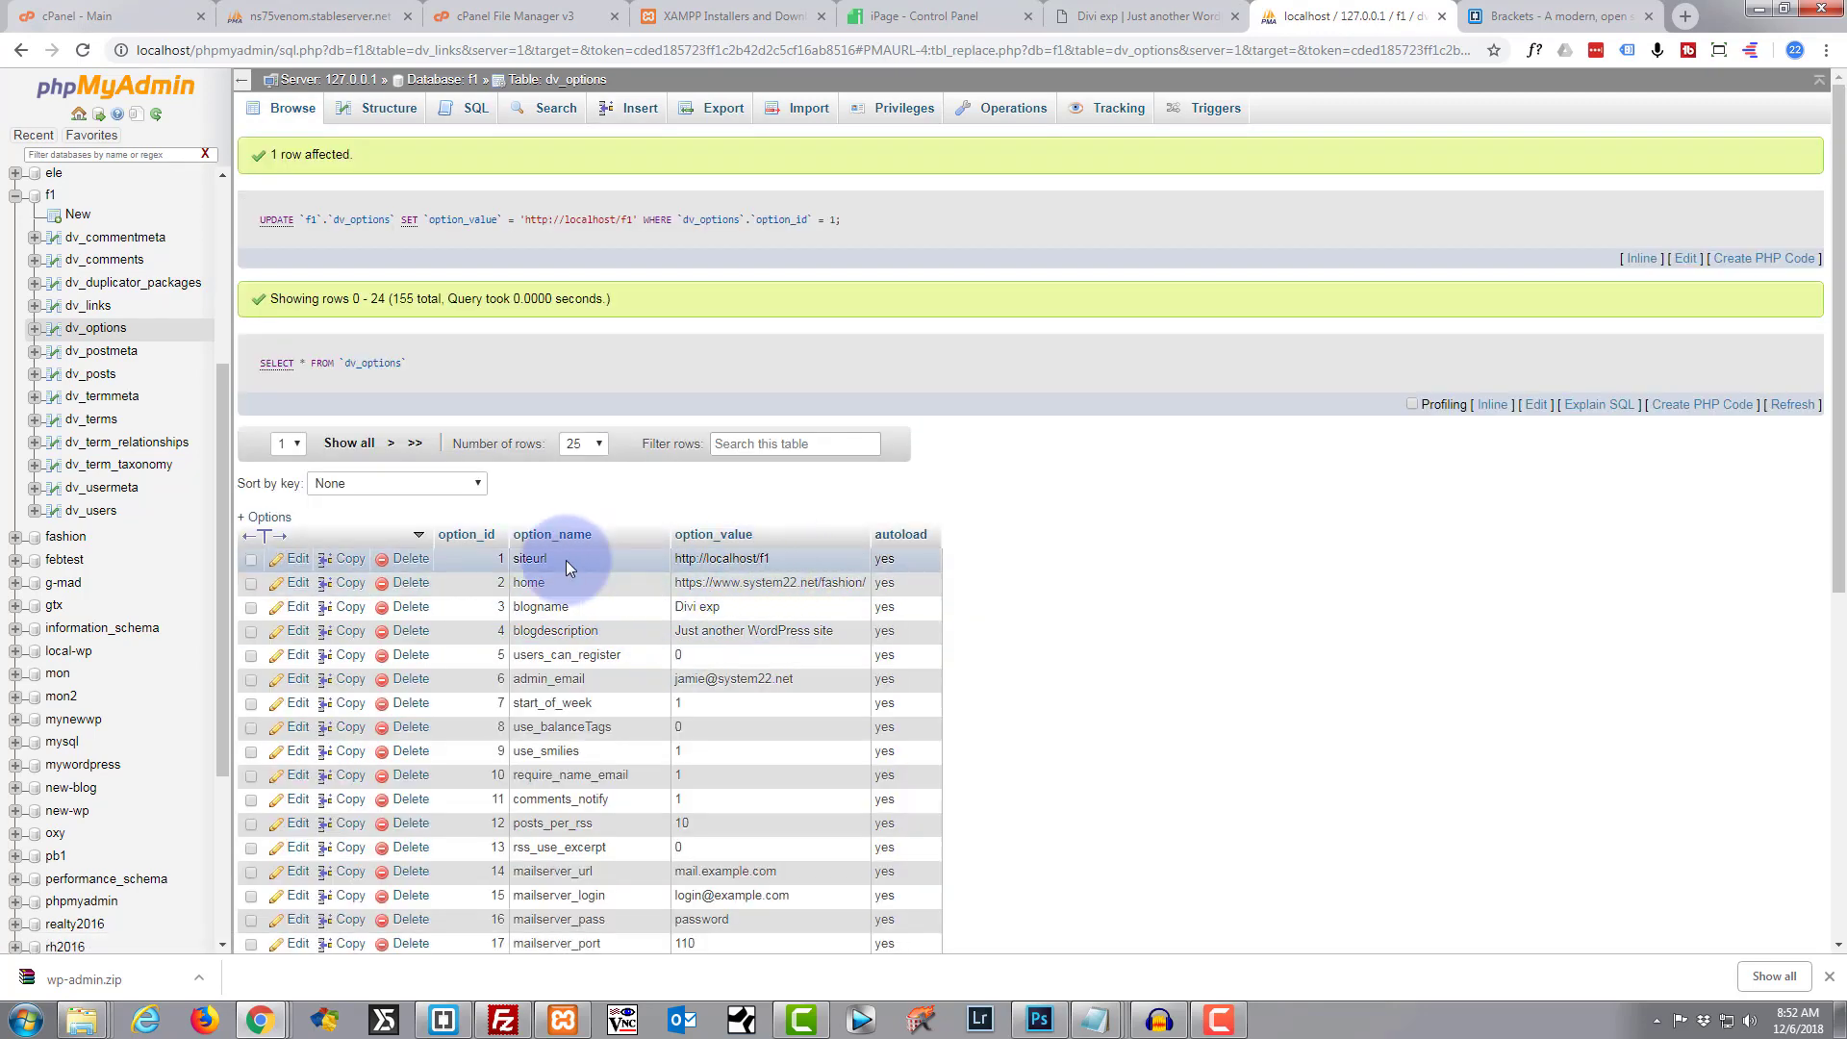
click(278, 584)
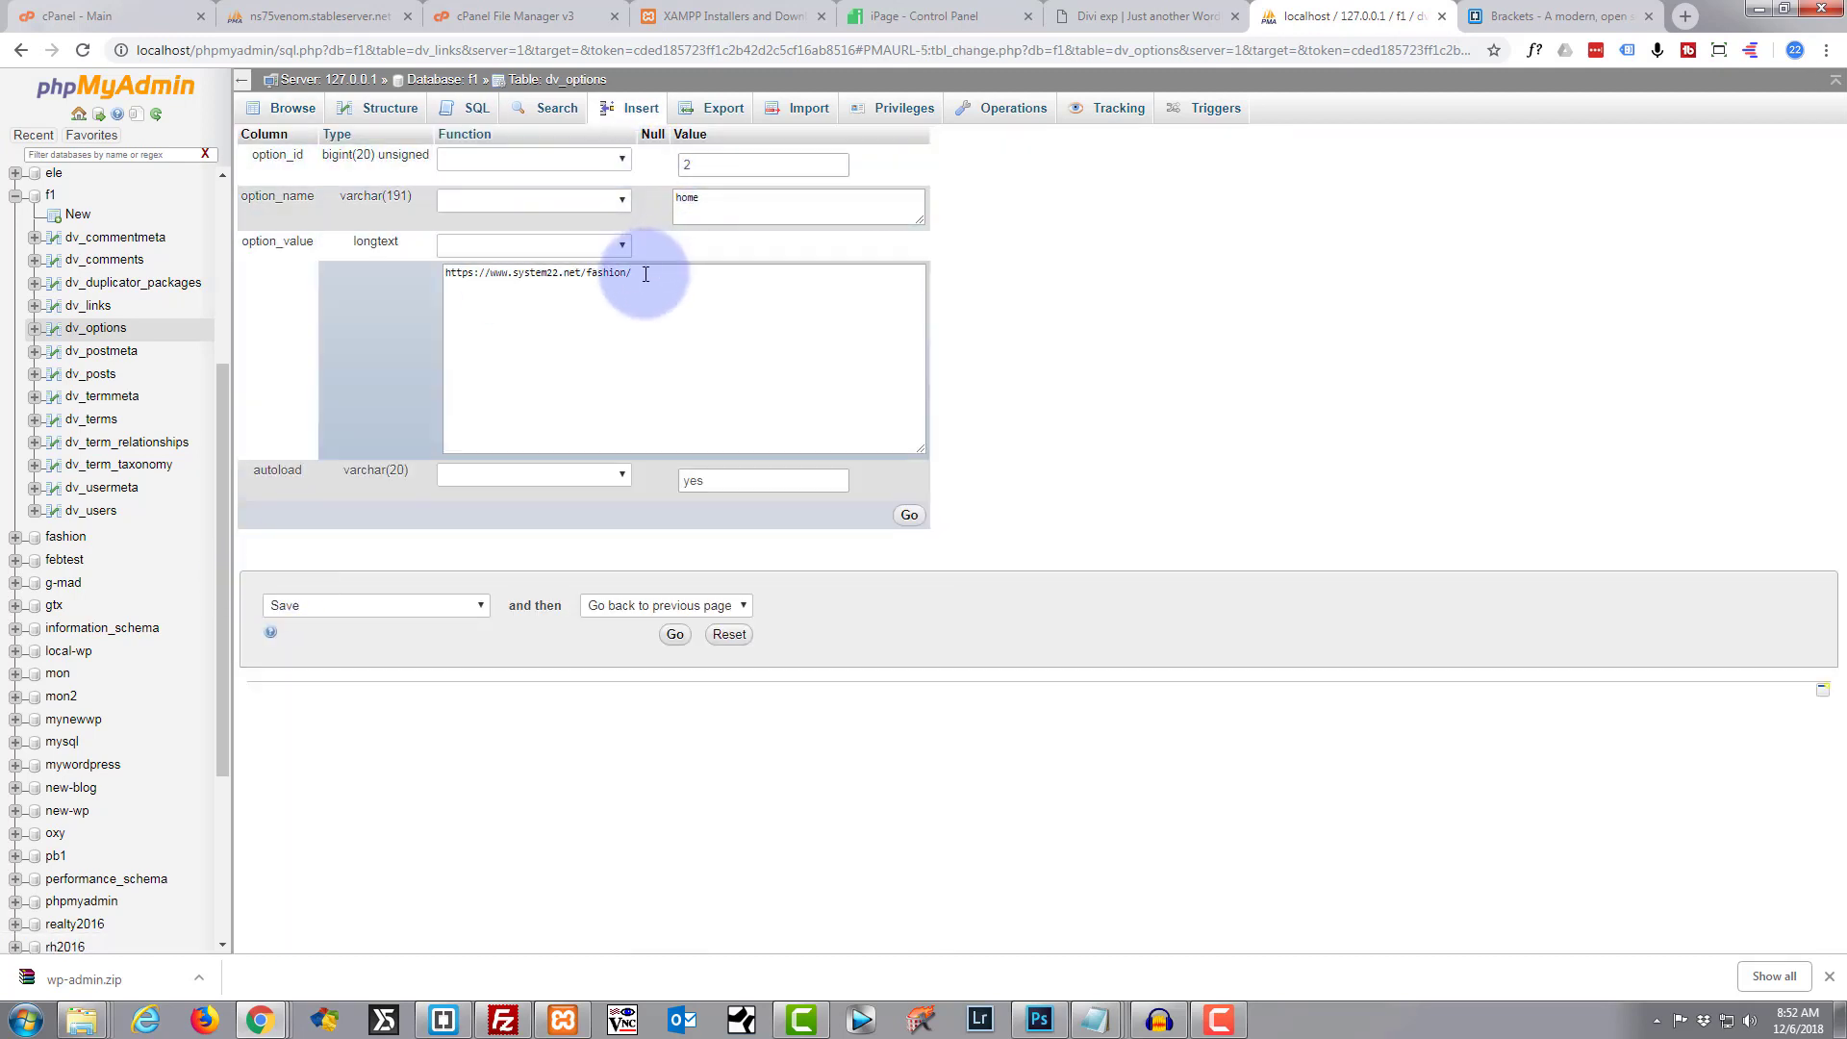
drag(645, 274, 445, 272)
key(ctrl+v)
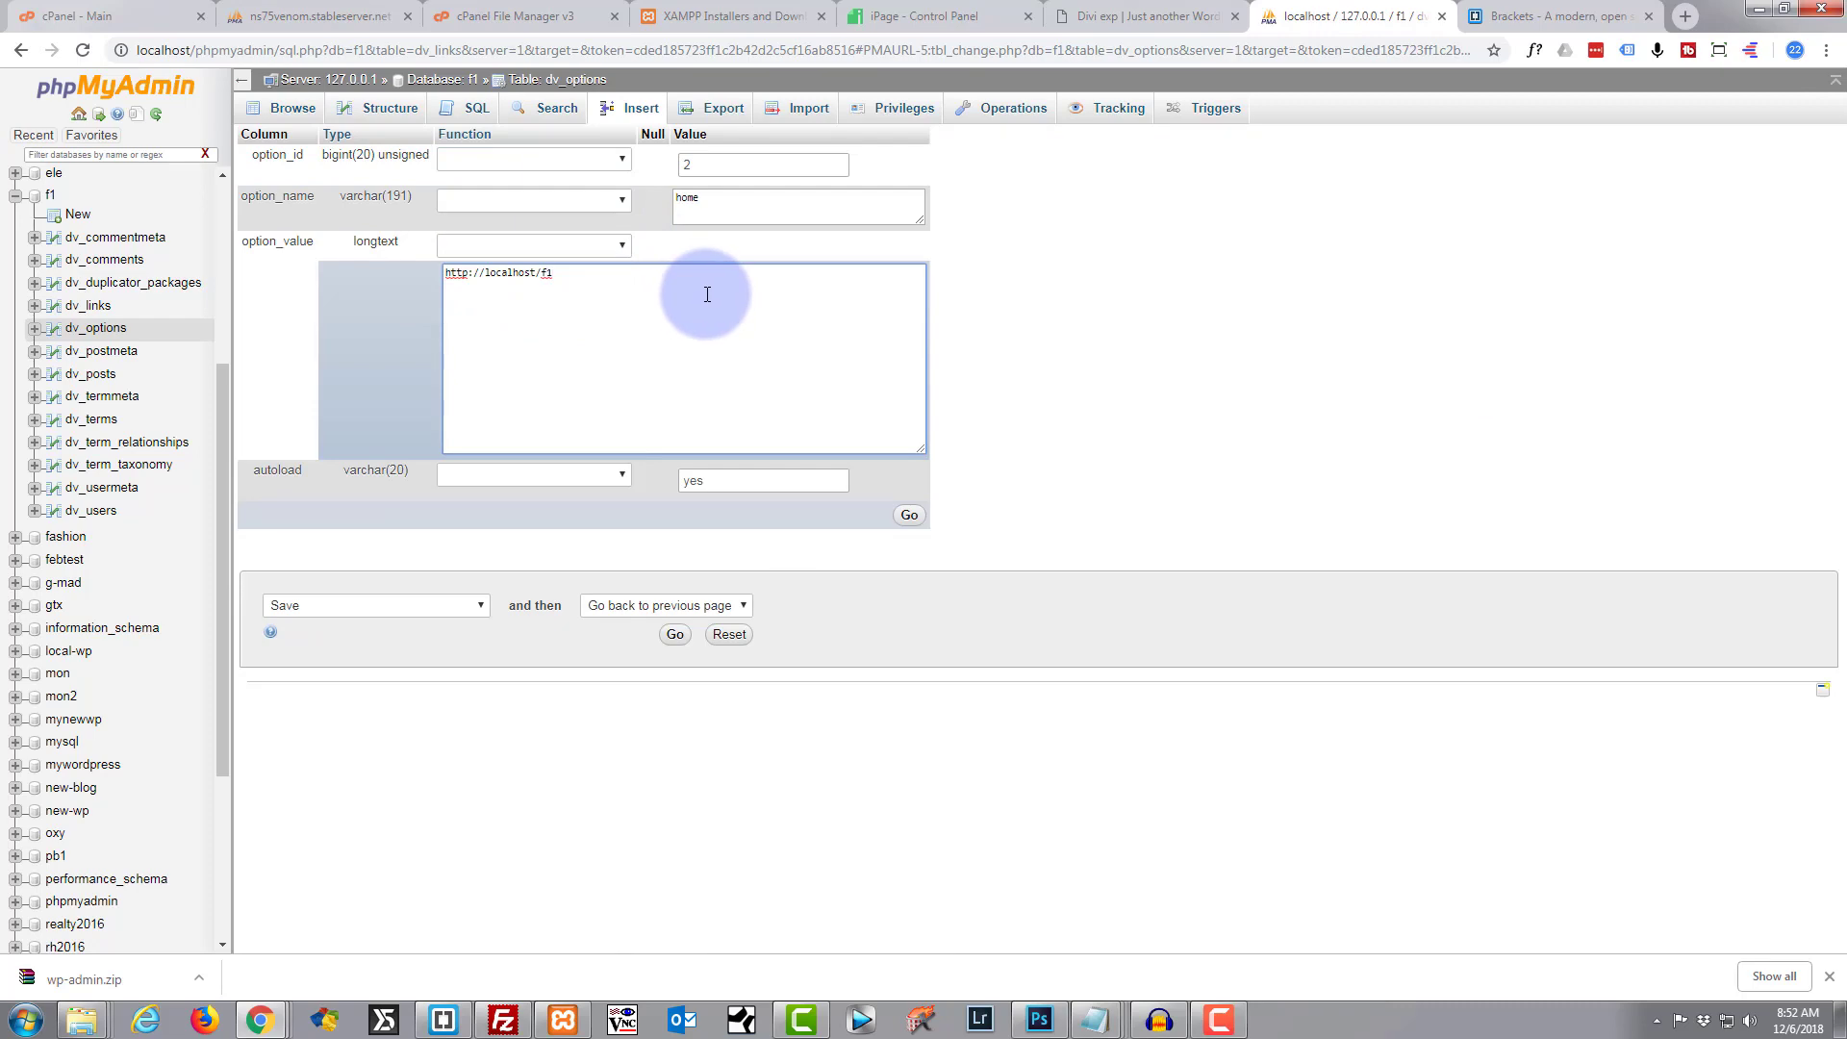
click(676, 635)
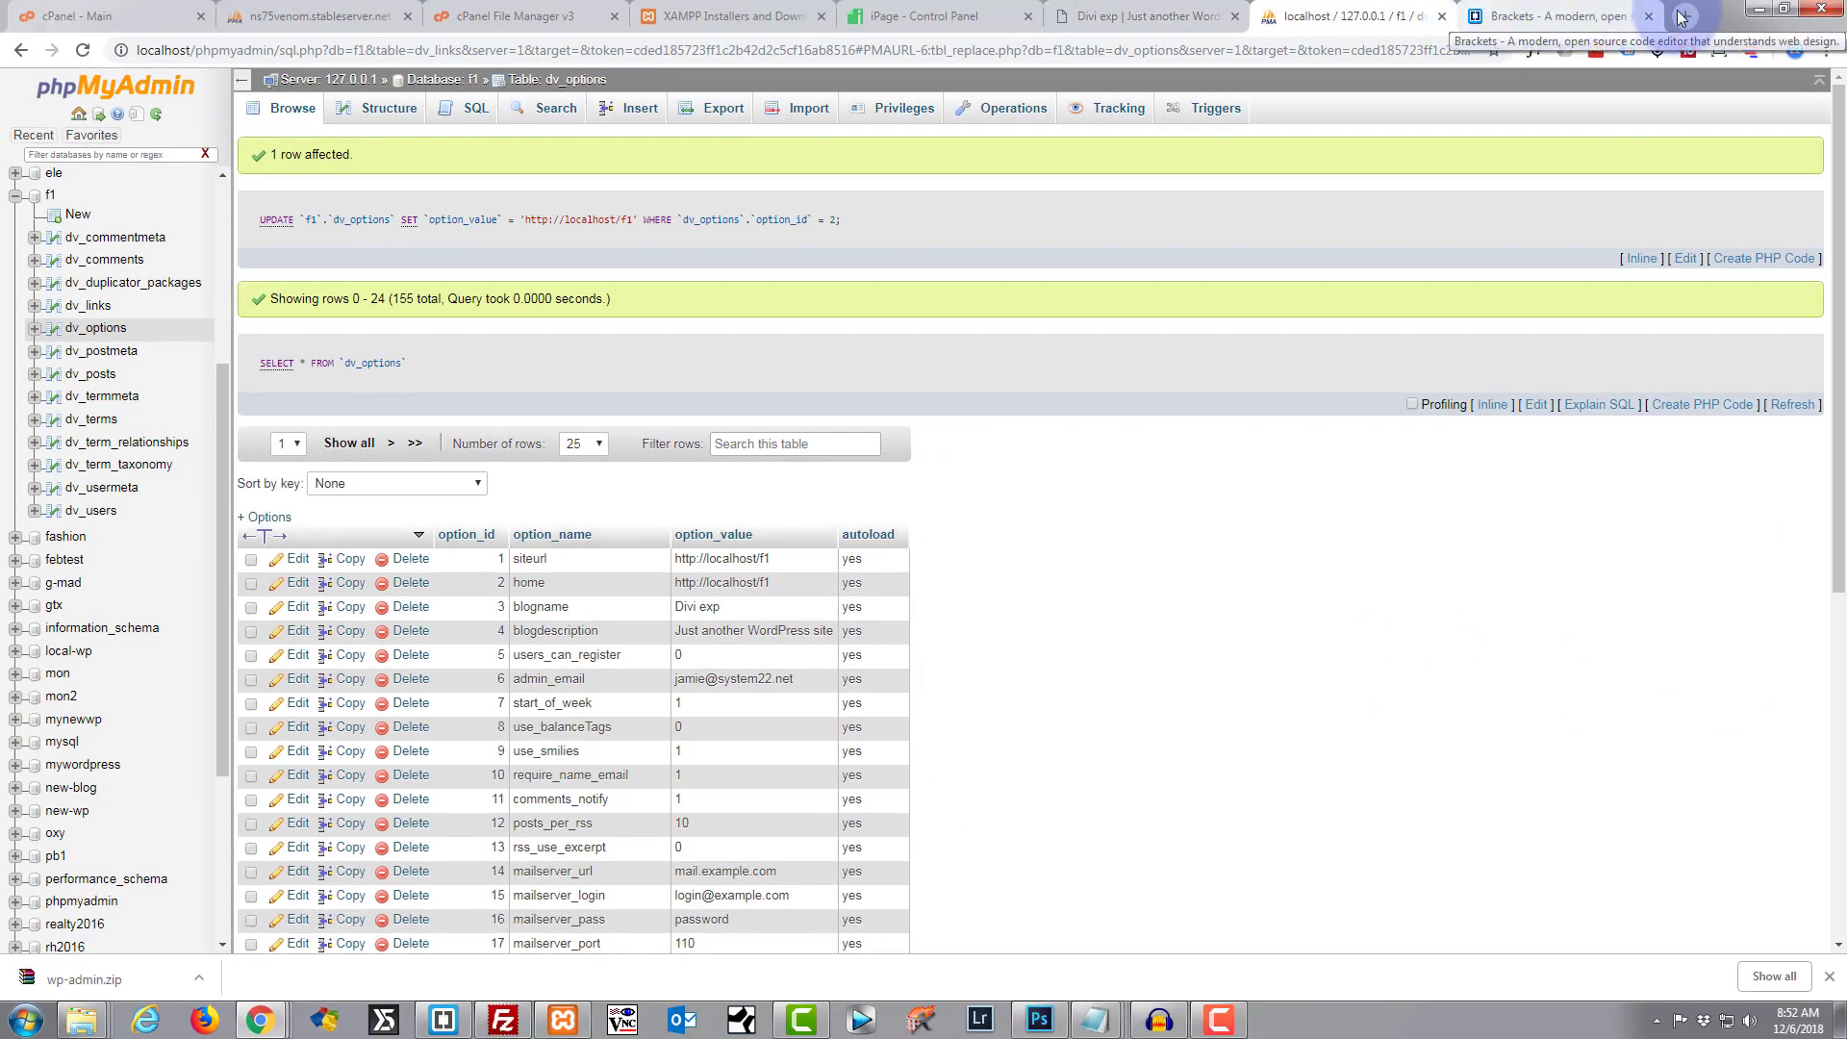
Step: Load localhost/f1 in a new Chrome tab to view the Fashion homepage
click(1683, 16)
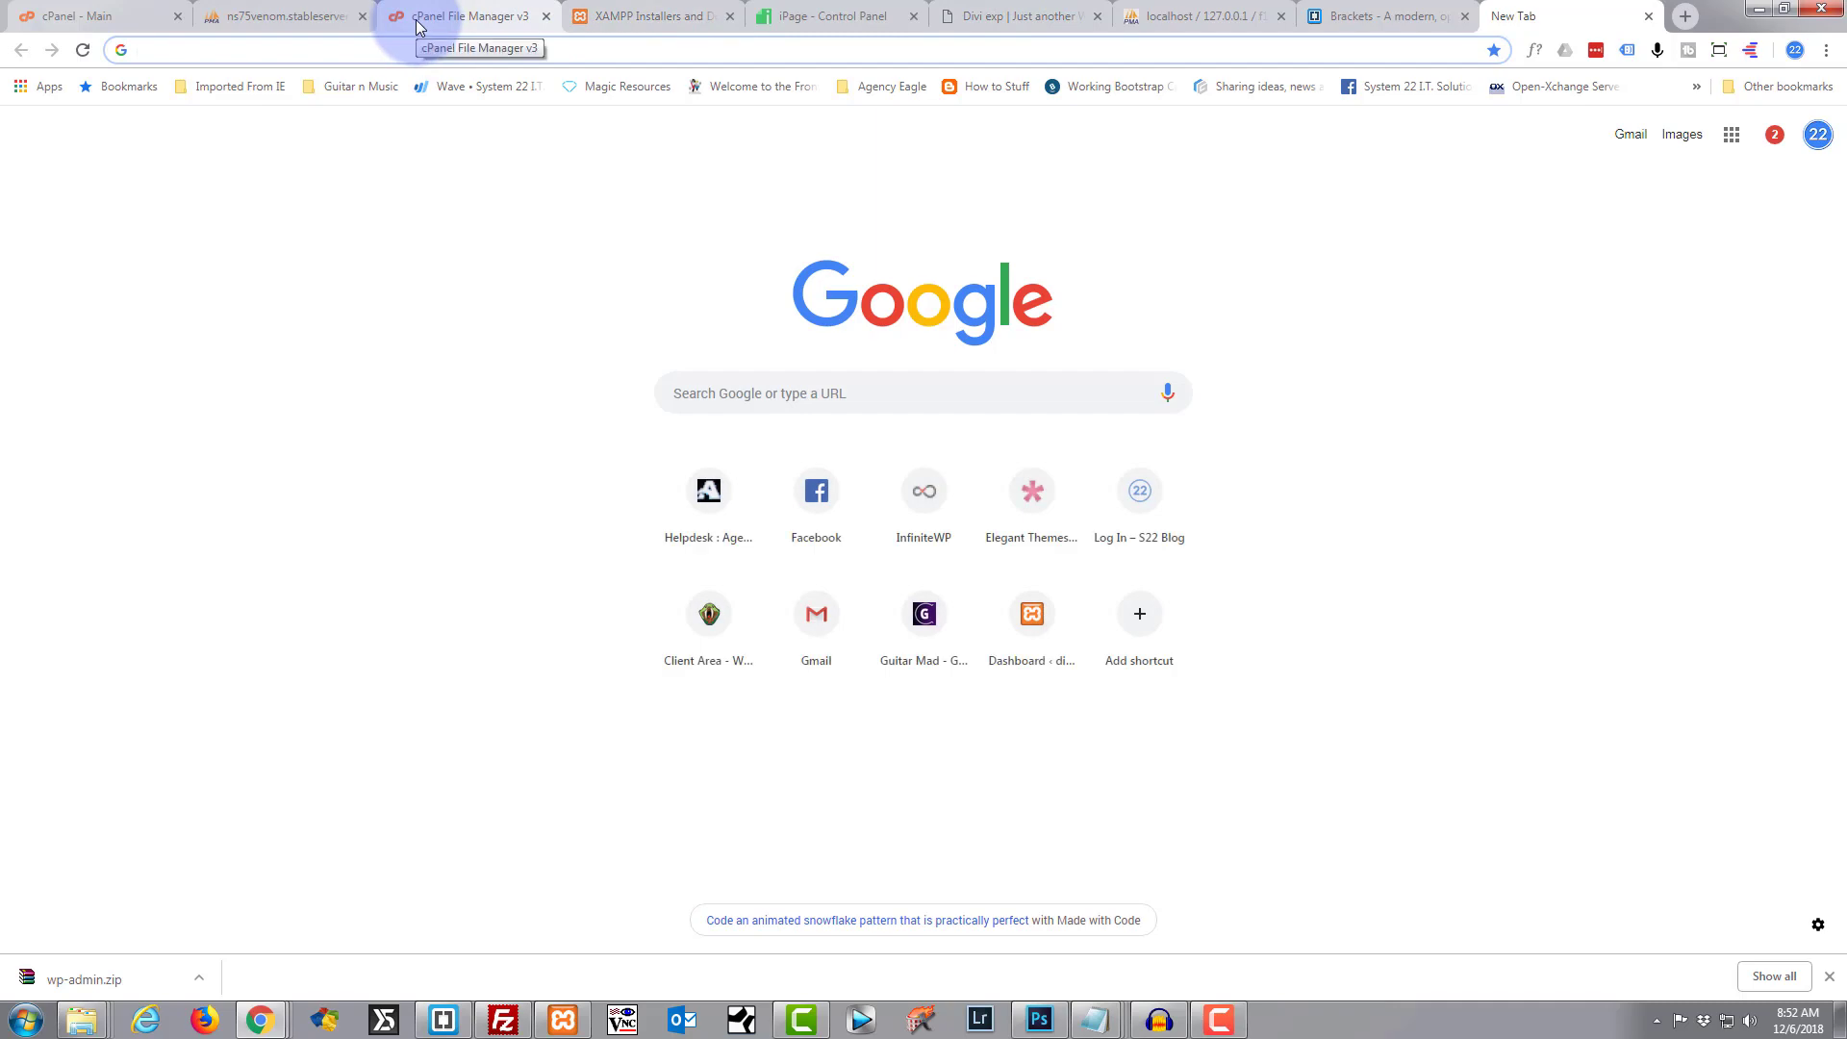
text(local)
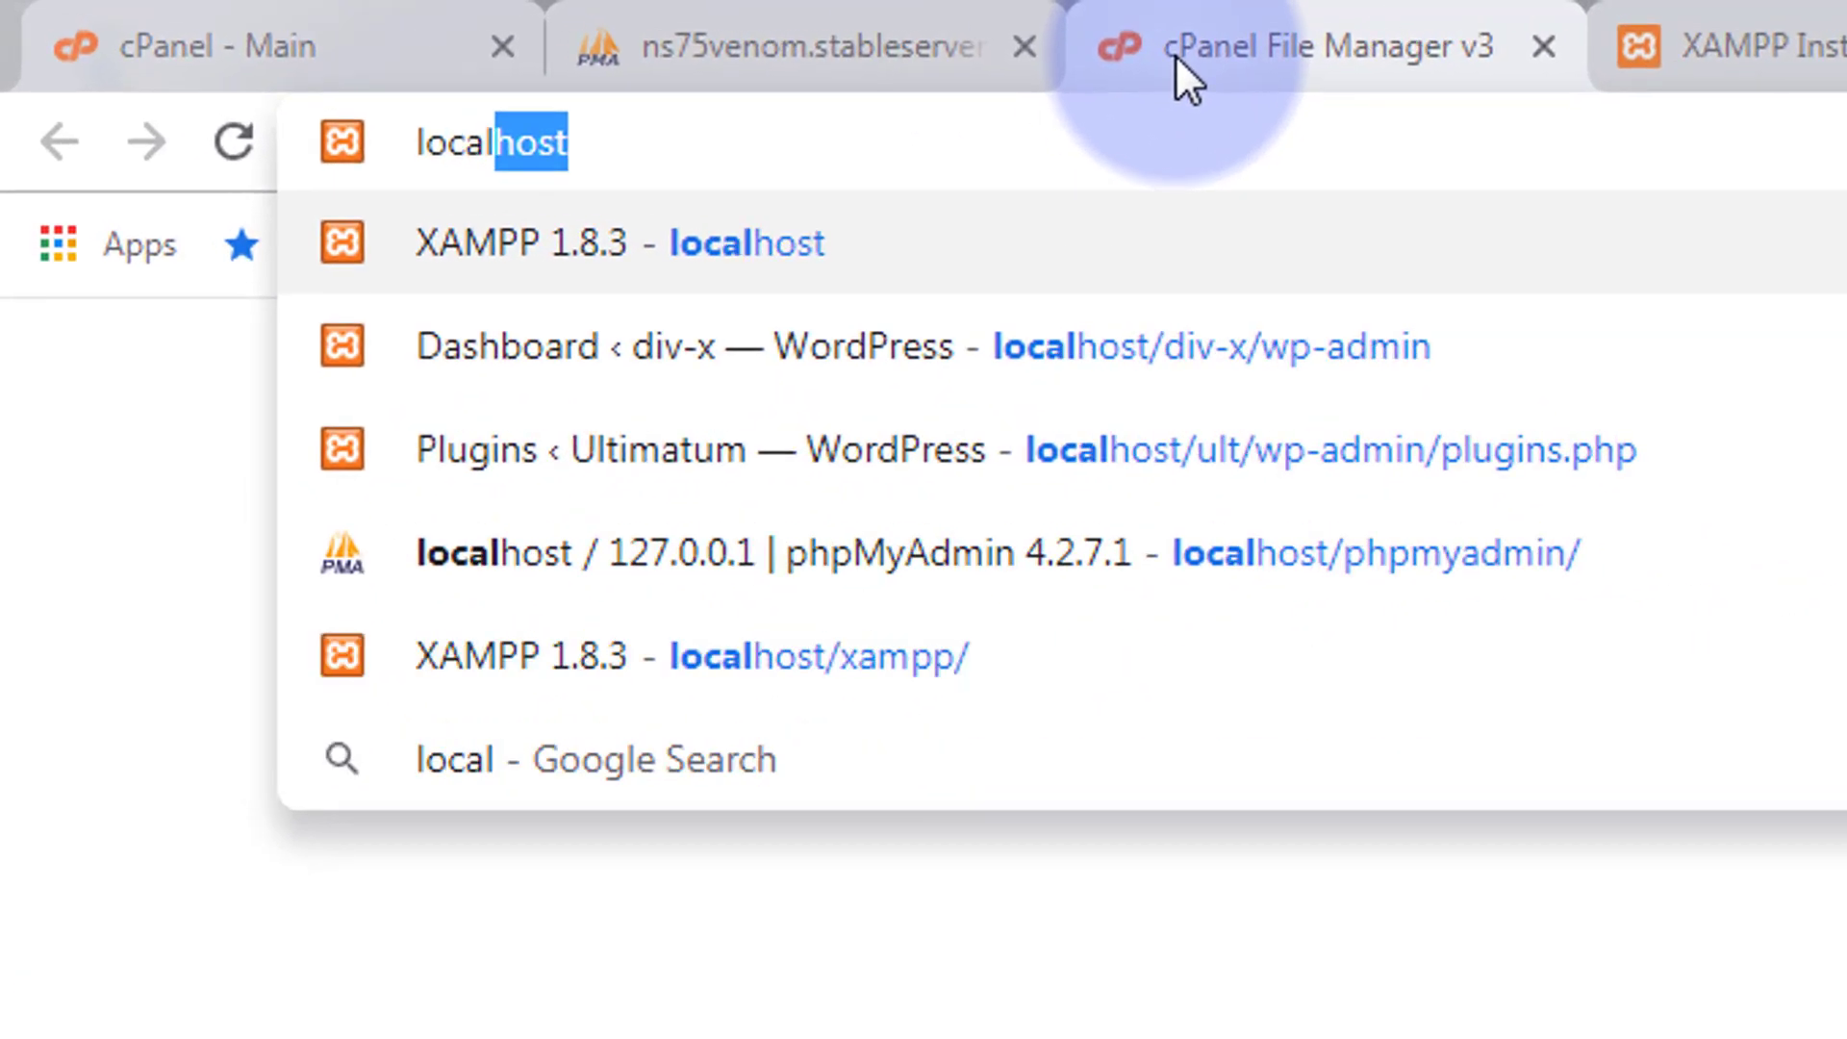
text(host)
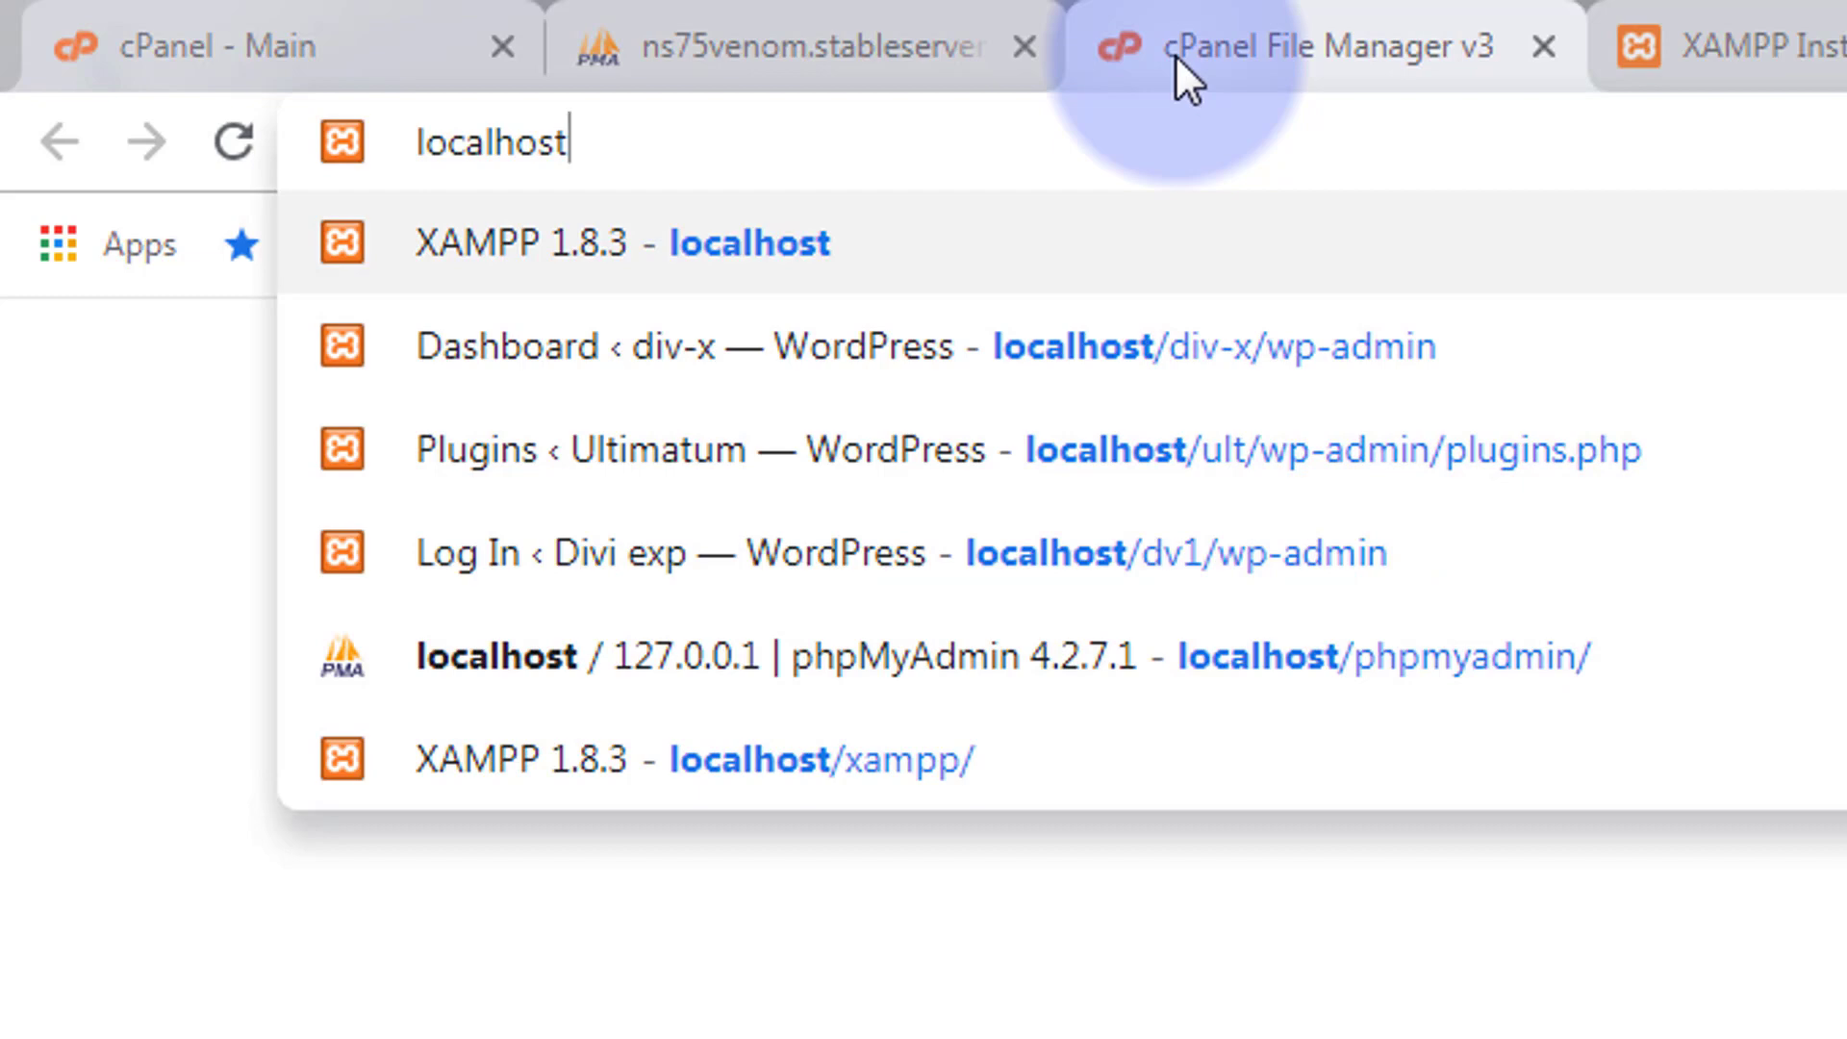
text(/)
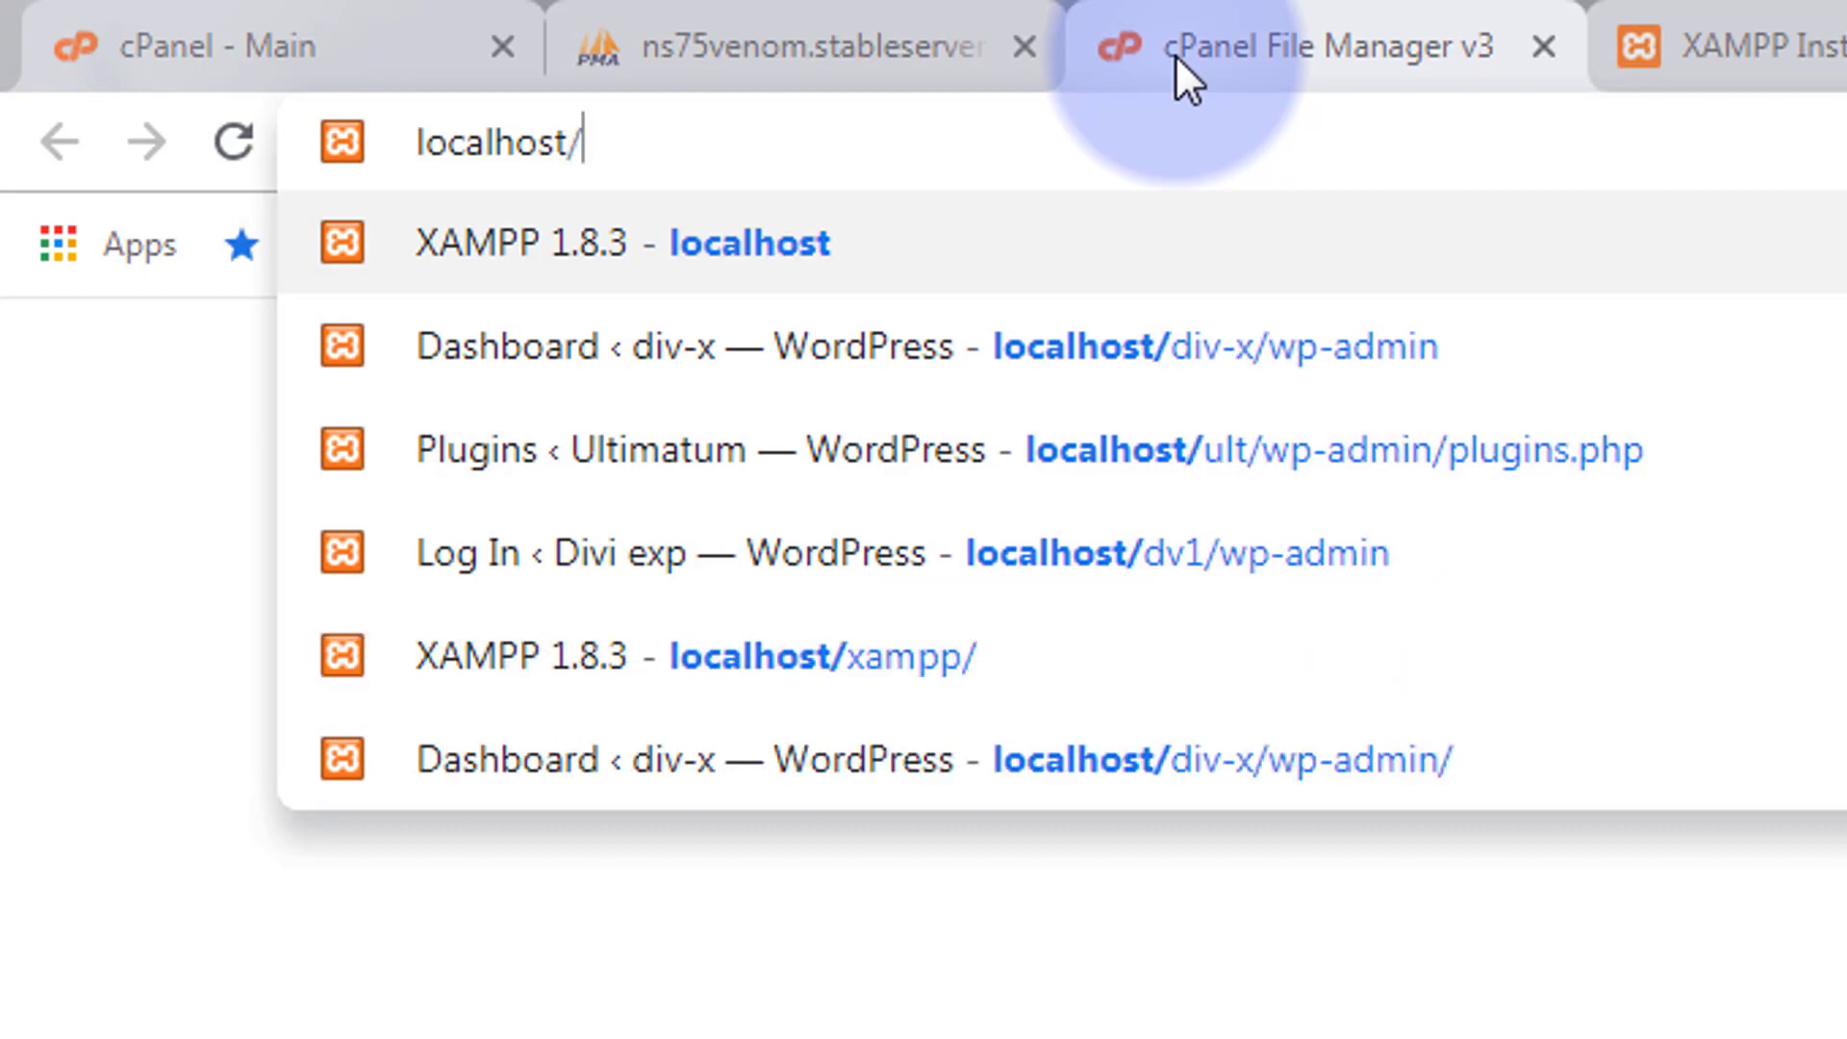
text(f1)
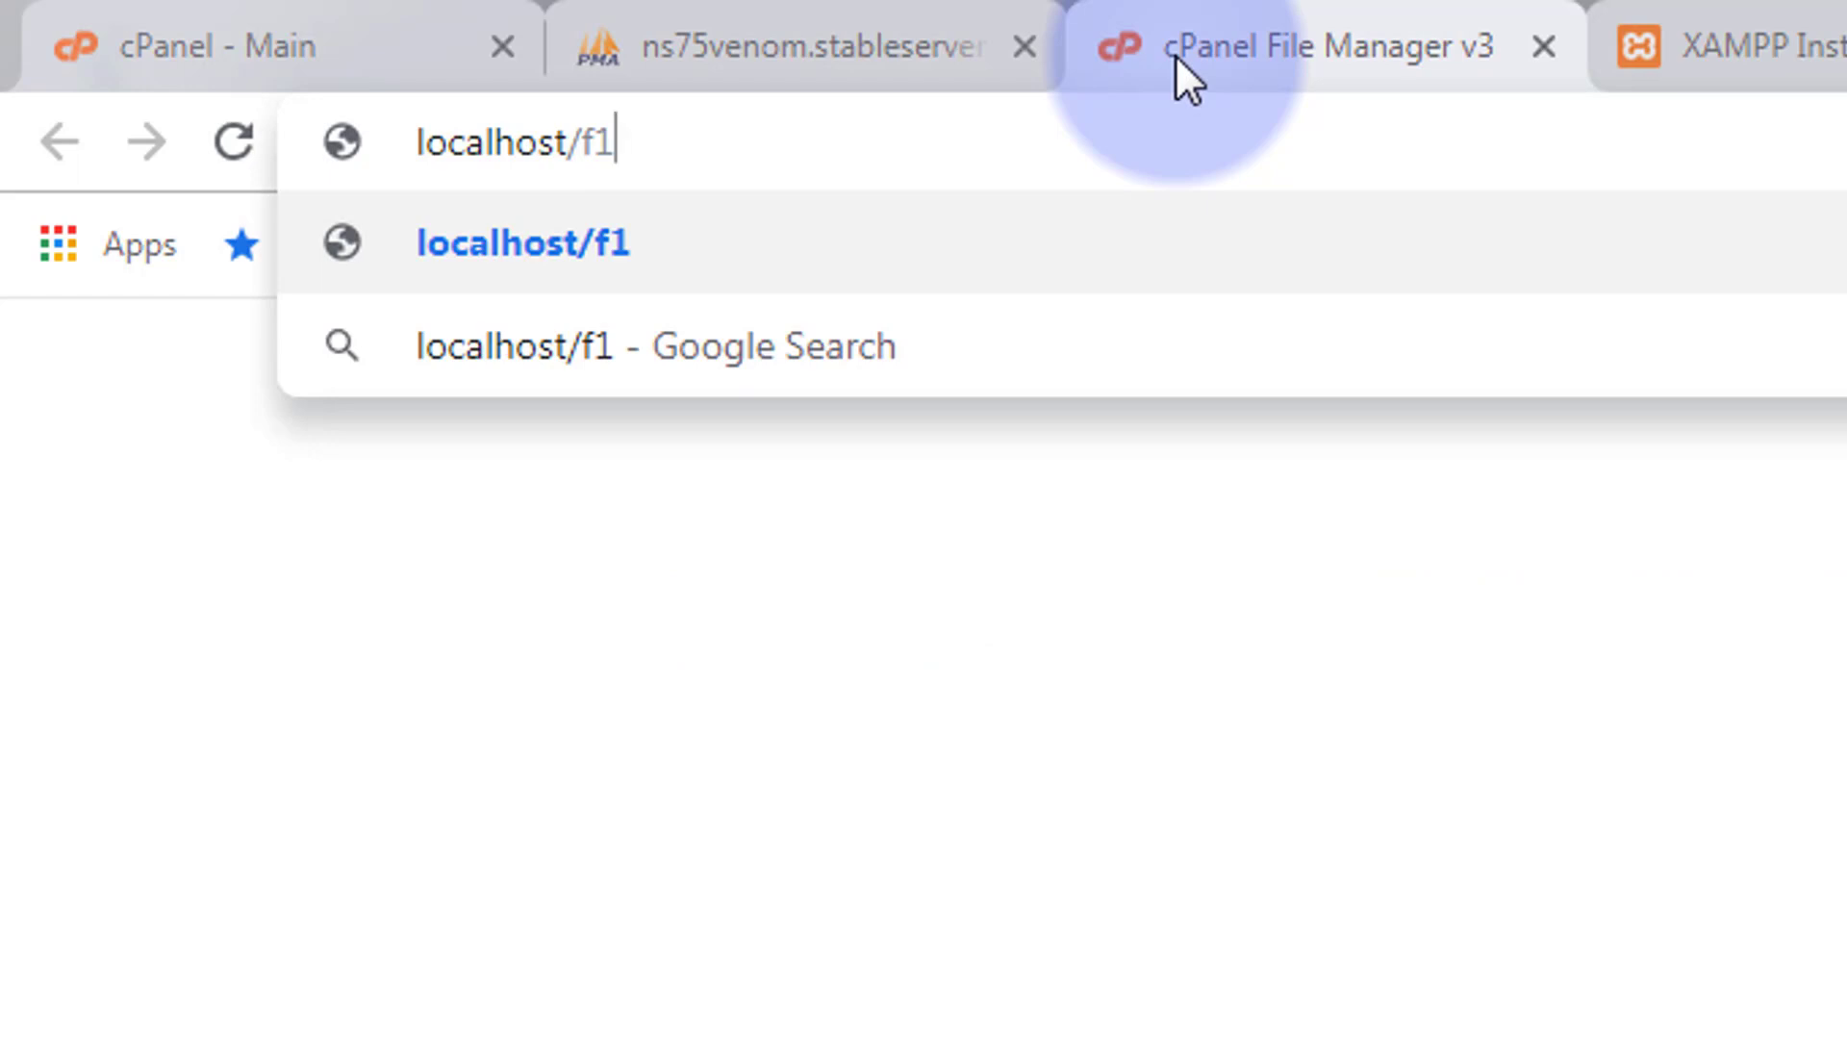
key(Return)
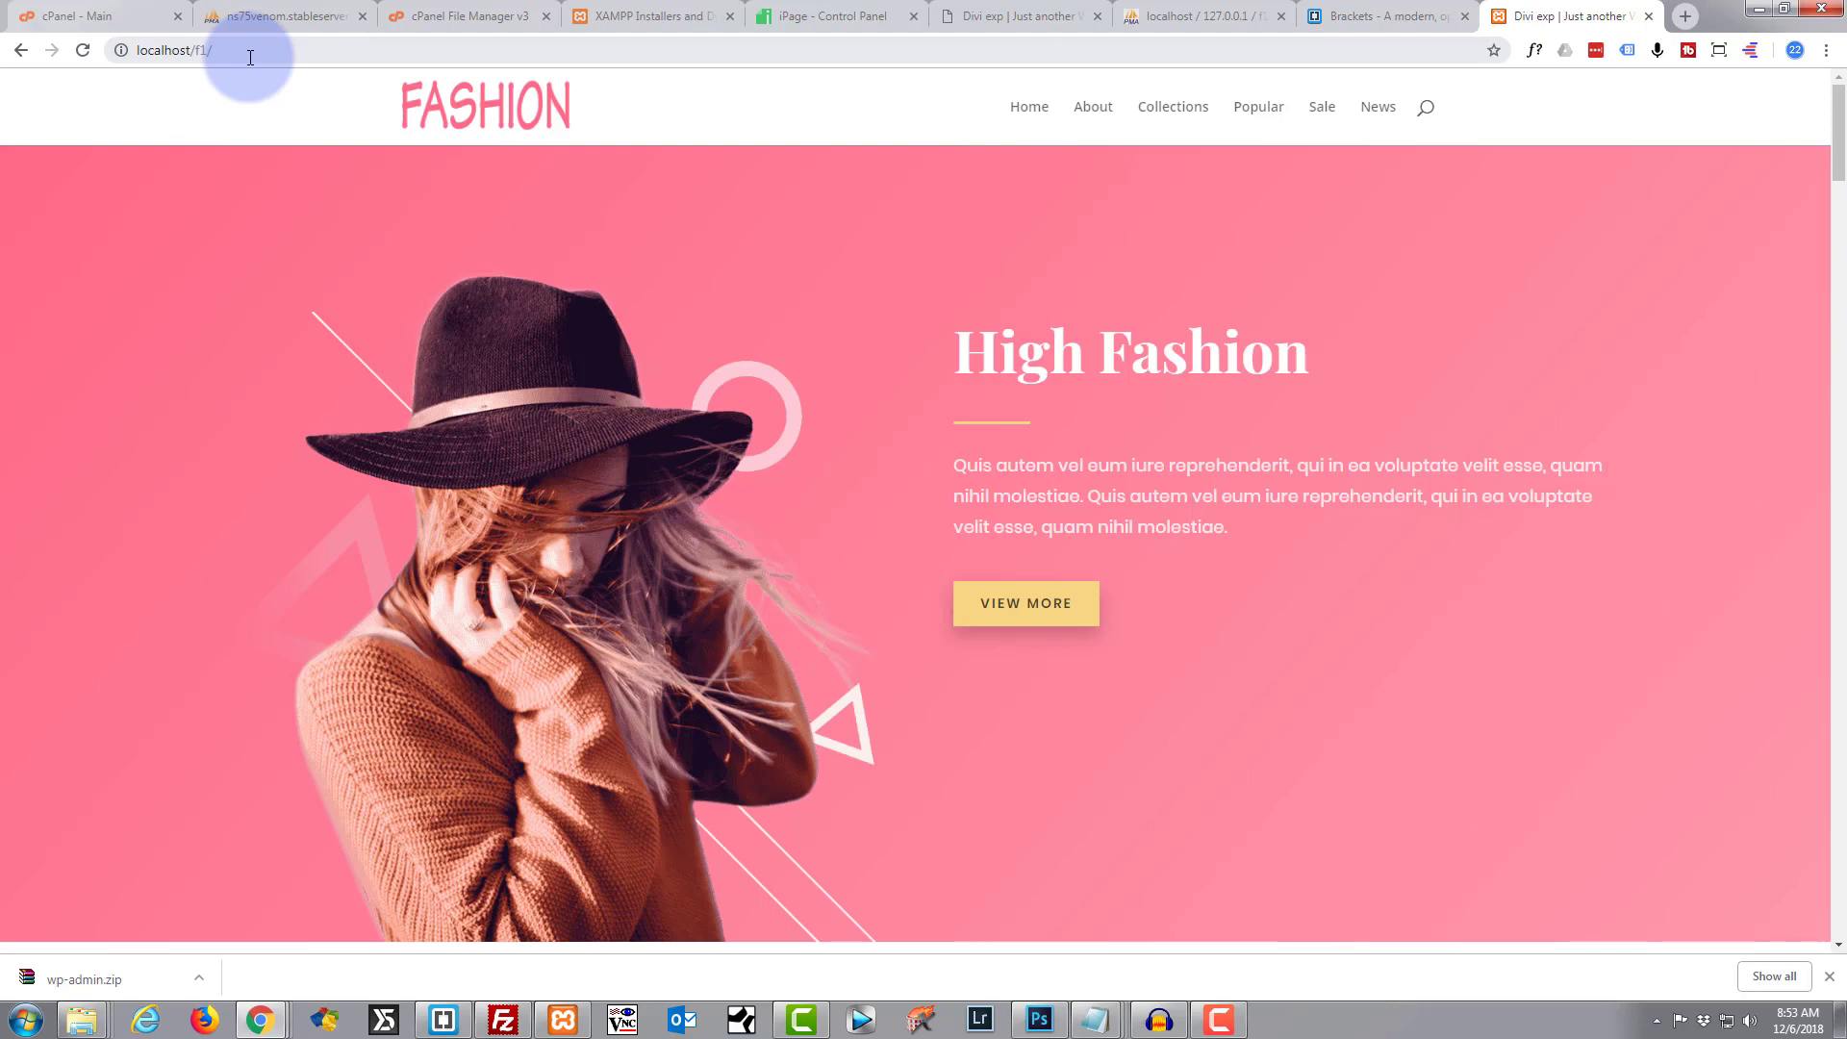
click(999, 16)
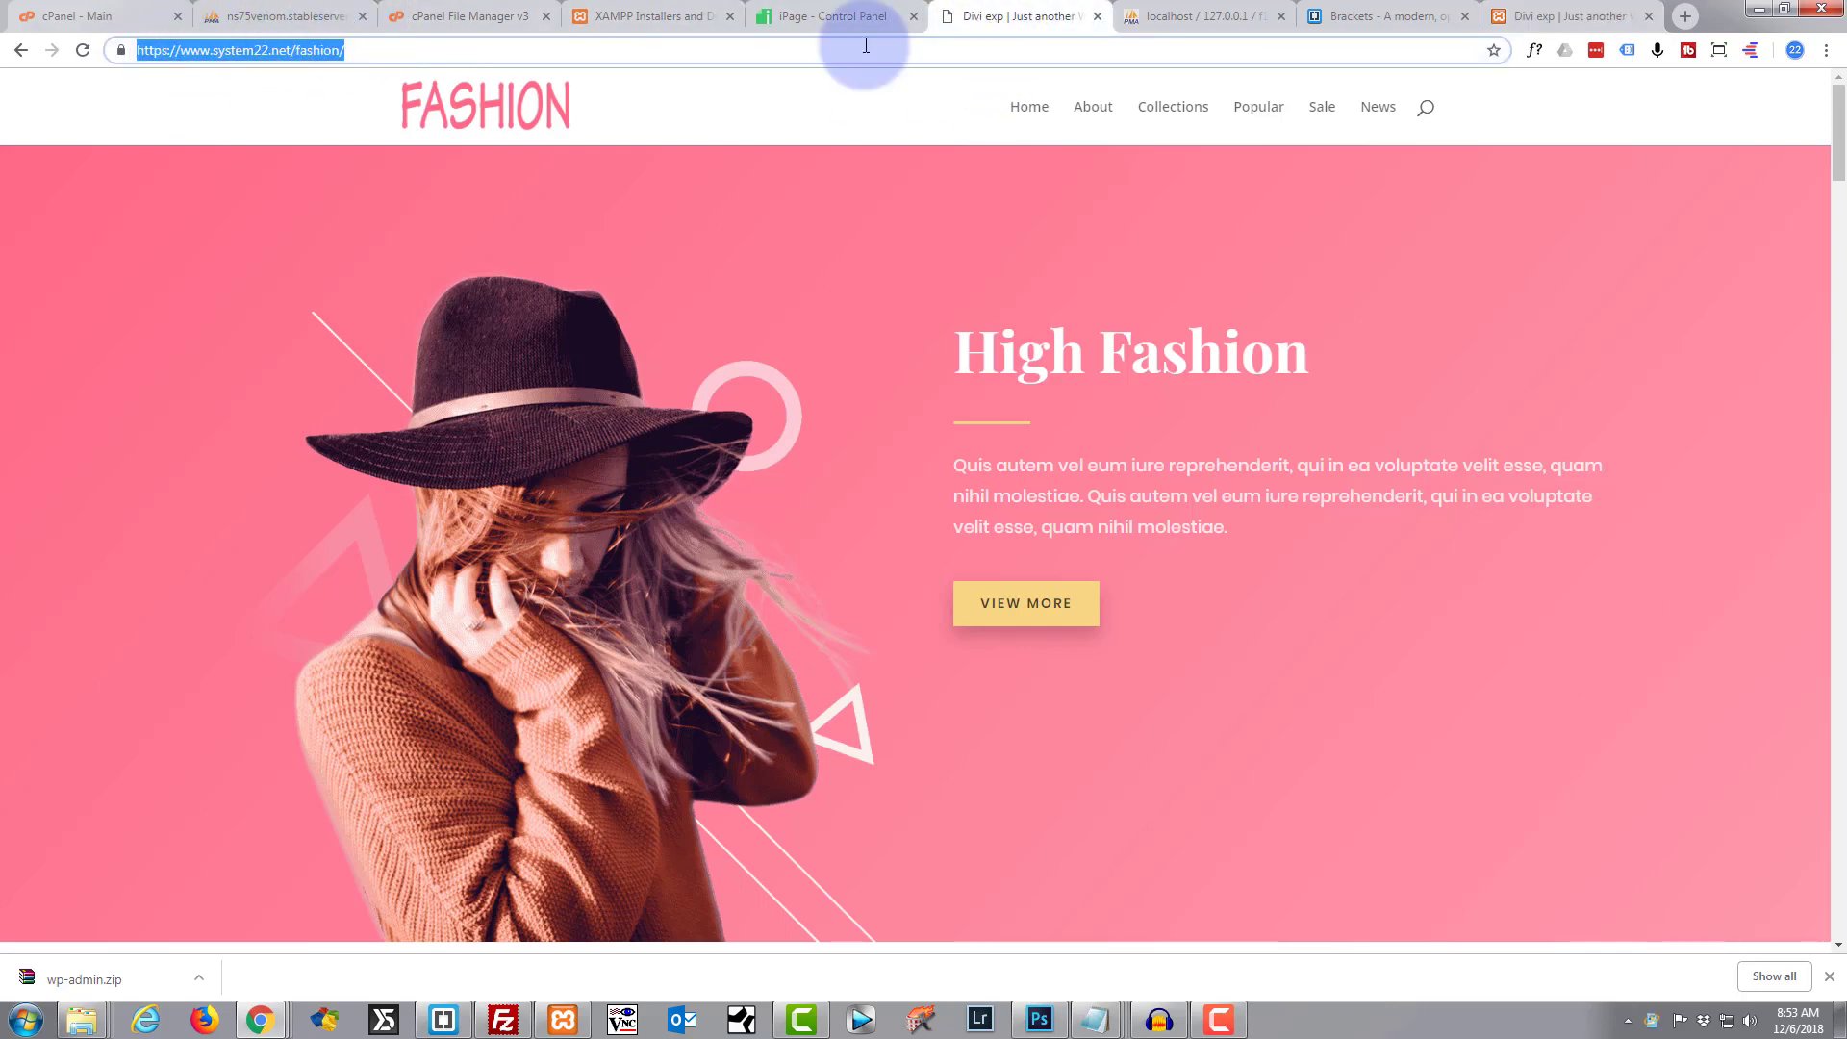
click(1581, 12)
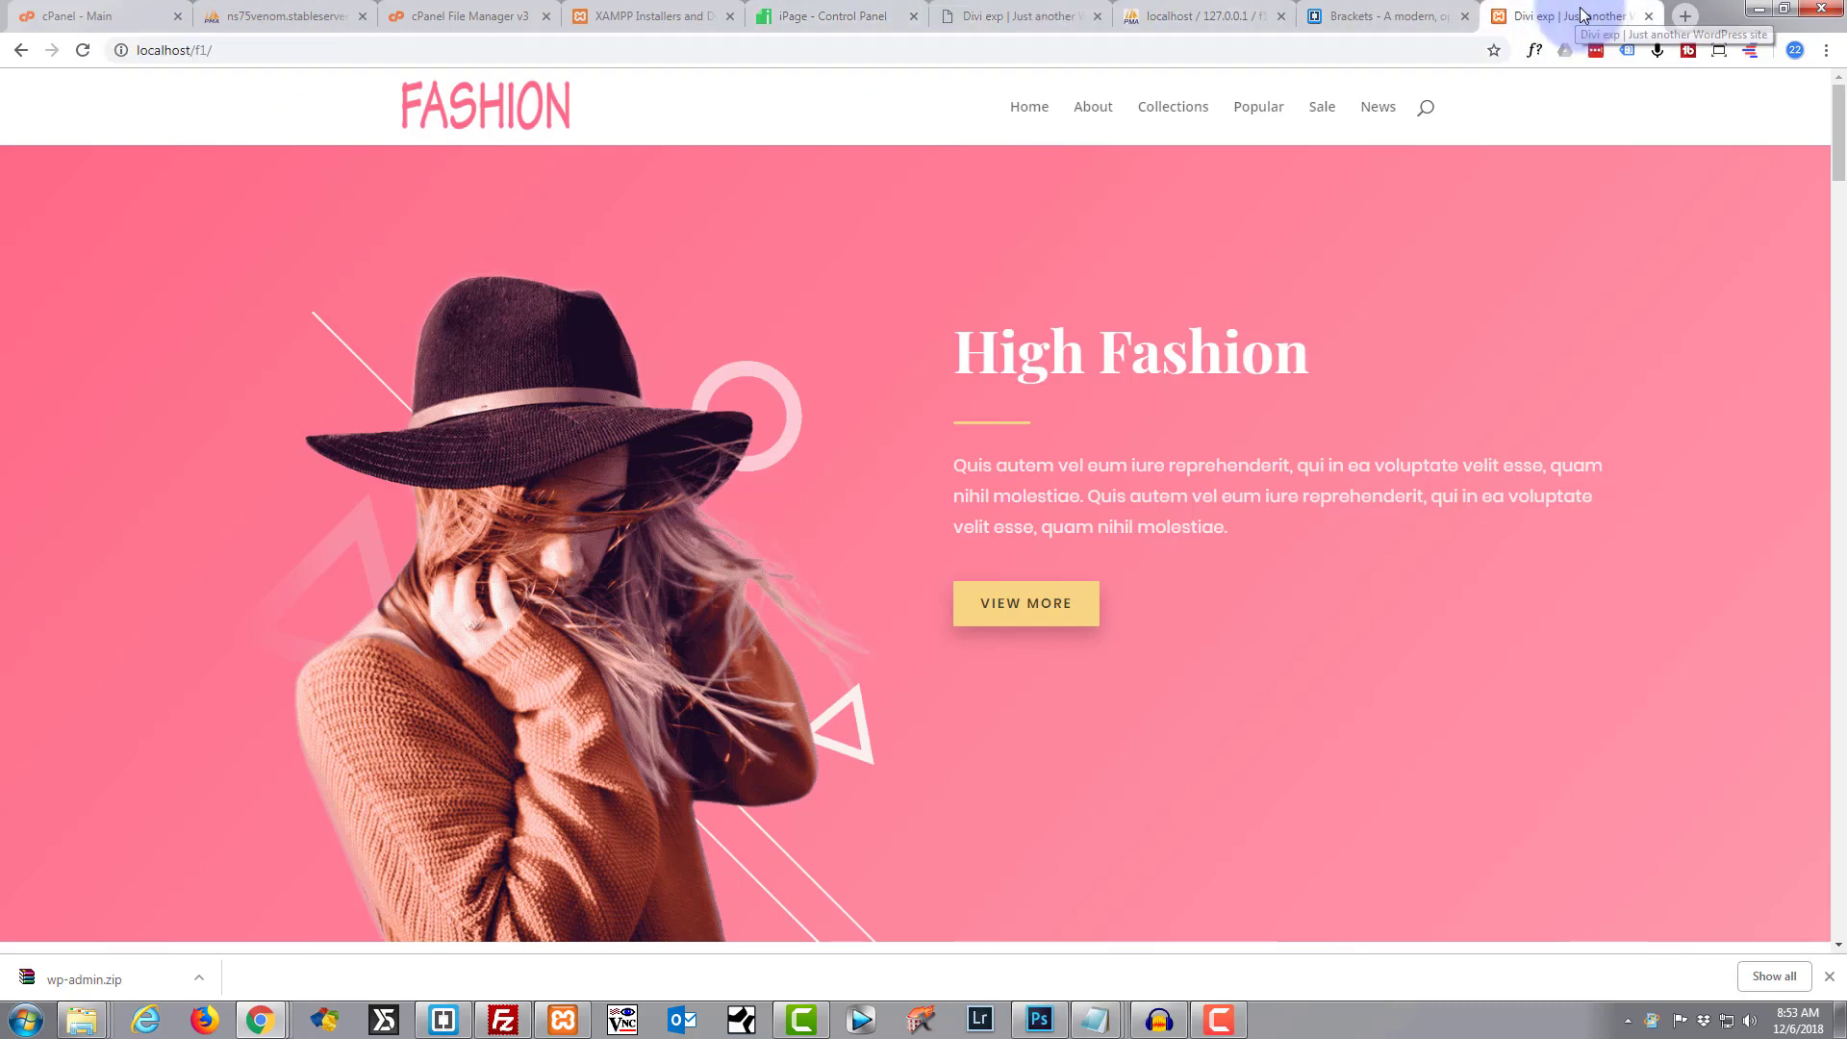
click(1097, 108)
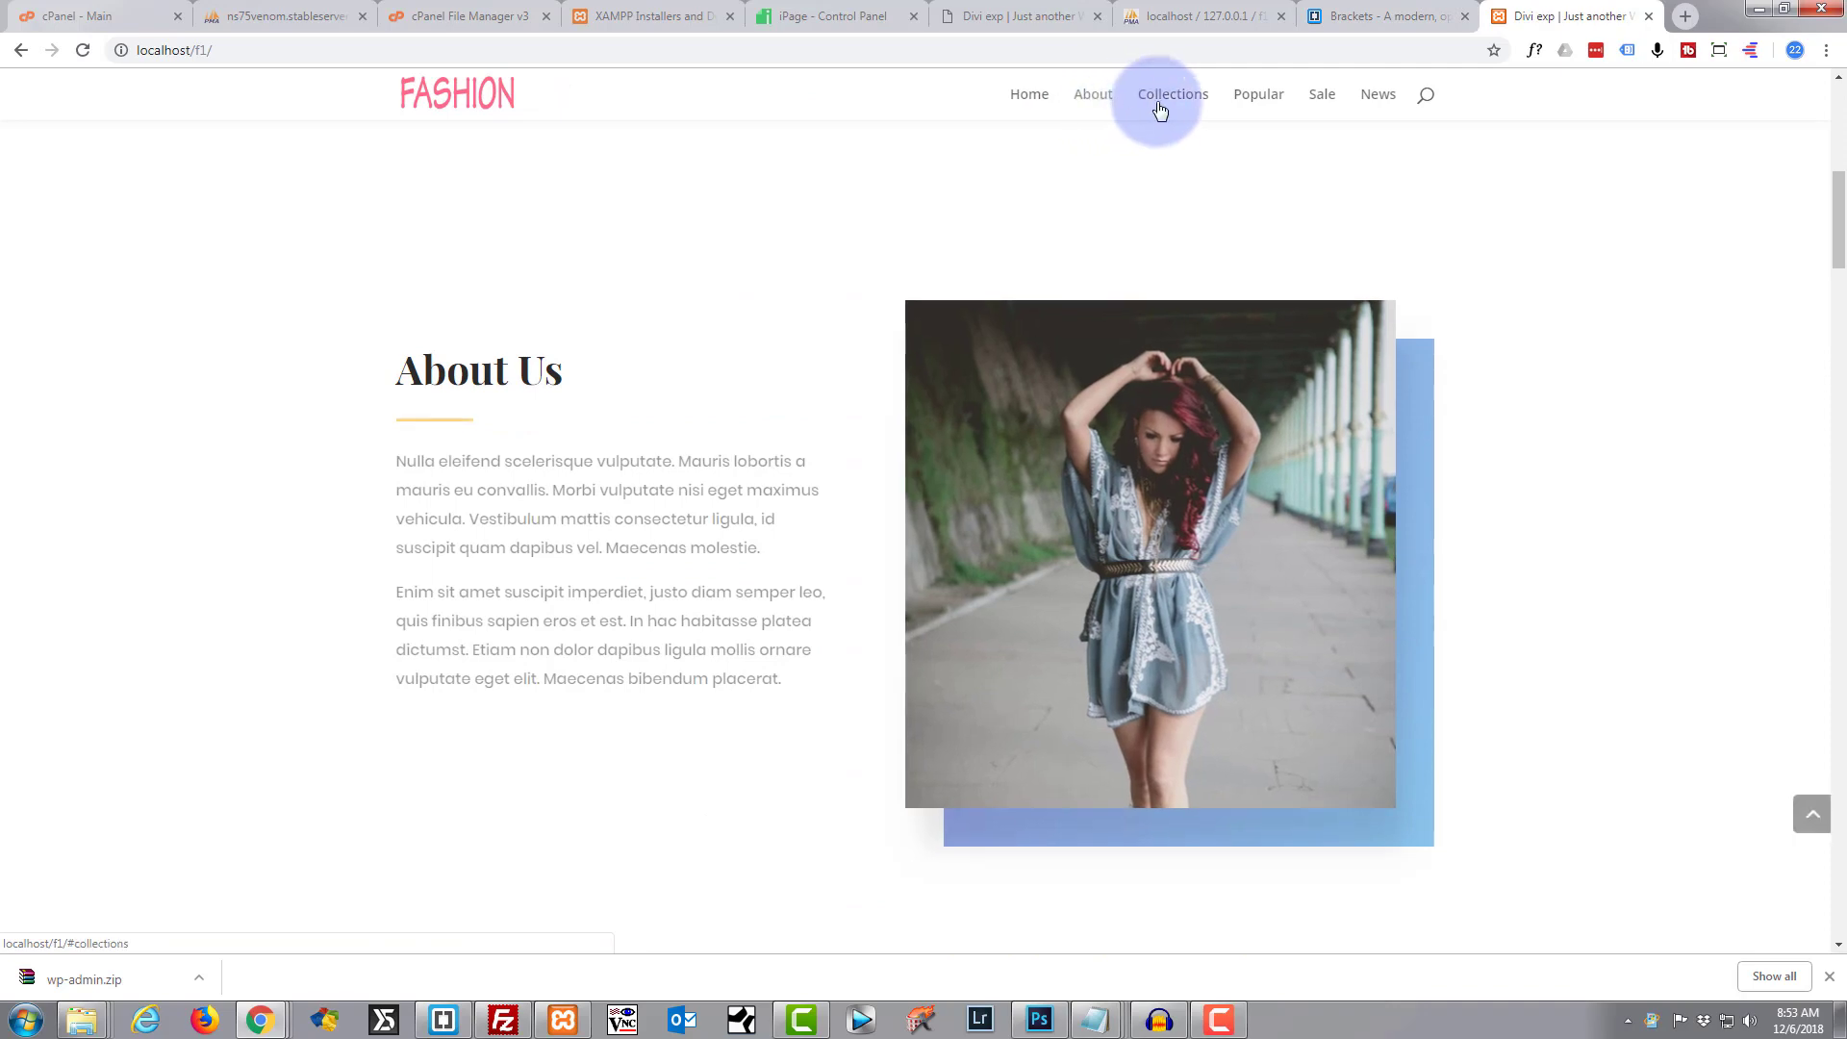
click(1159, 102)
click(1261, 101)
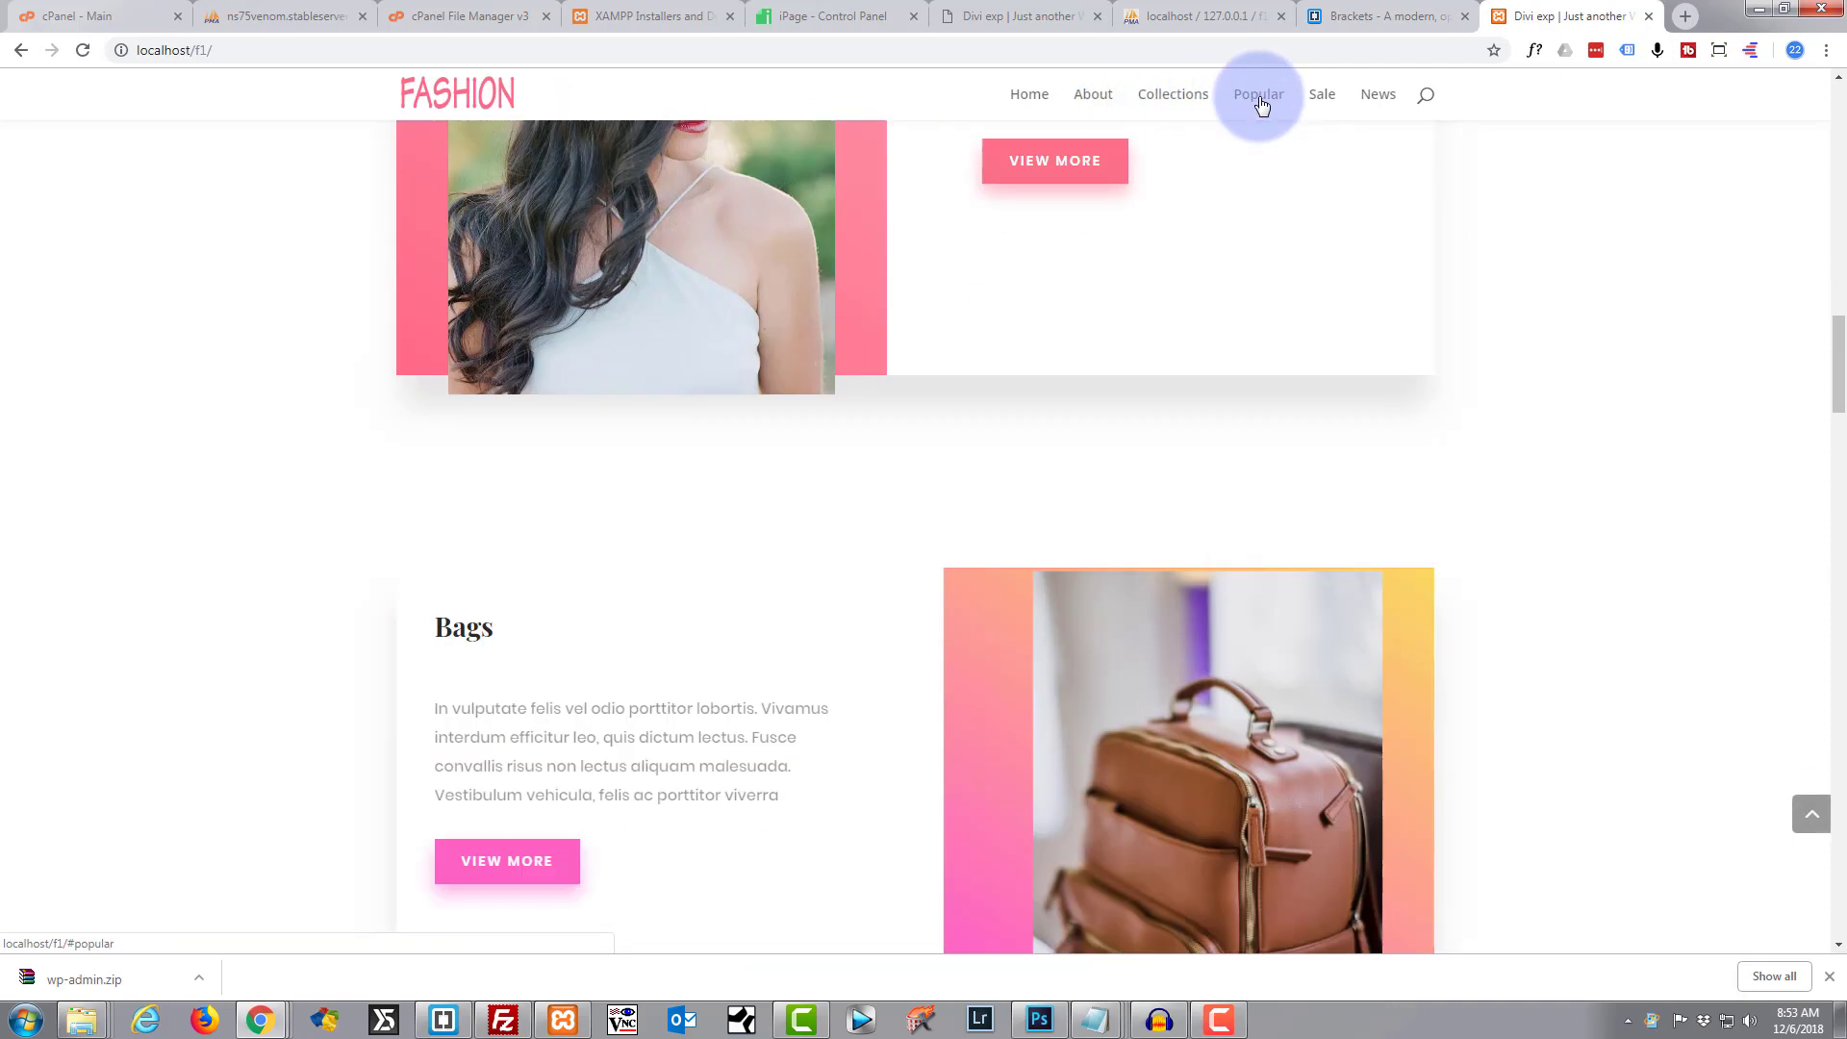
click(1330, 96)
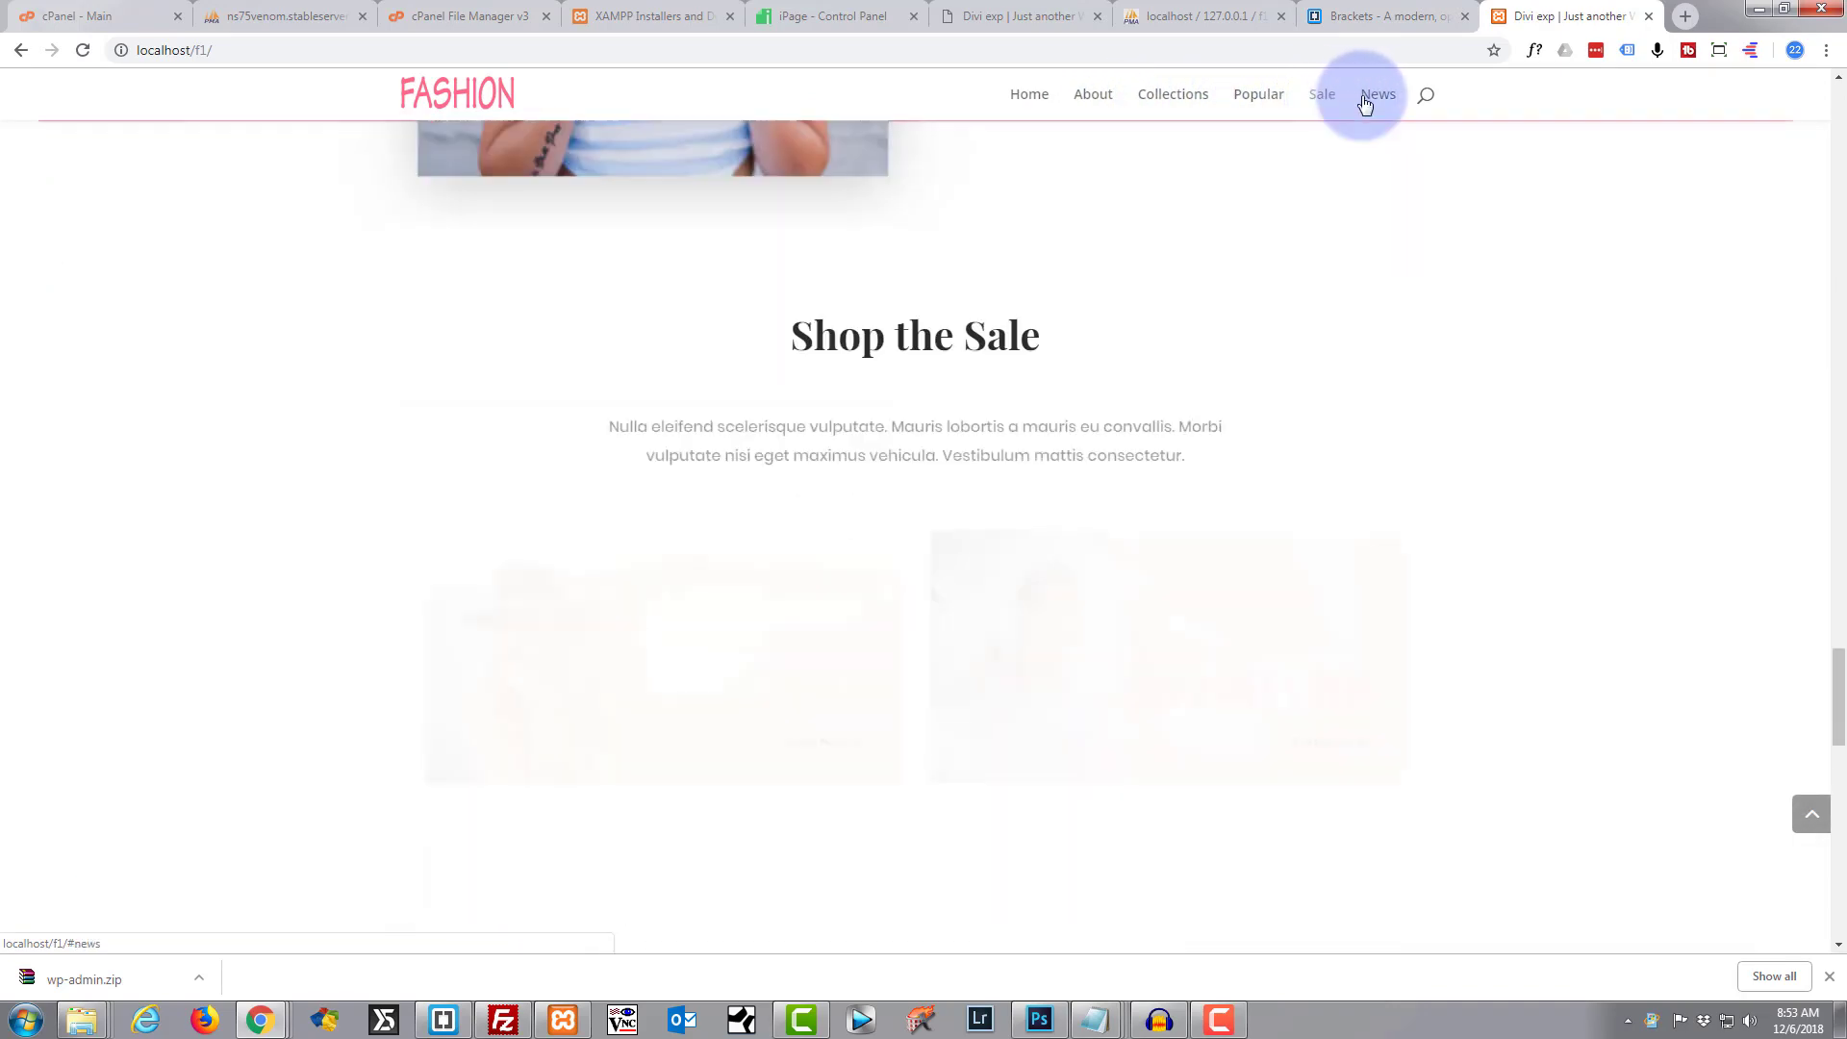
click(1383, 97)
click(449, 106)
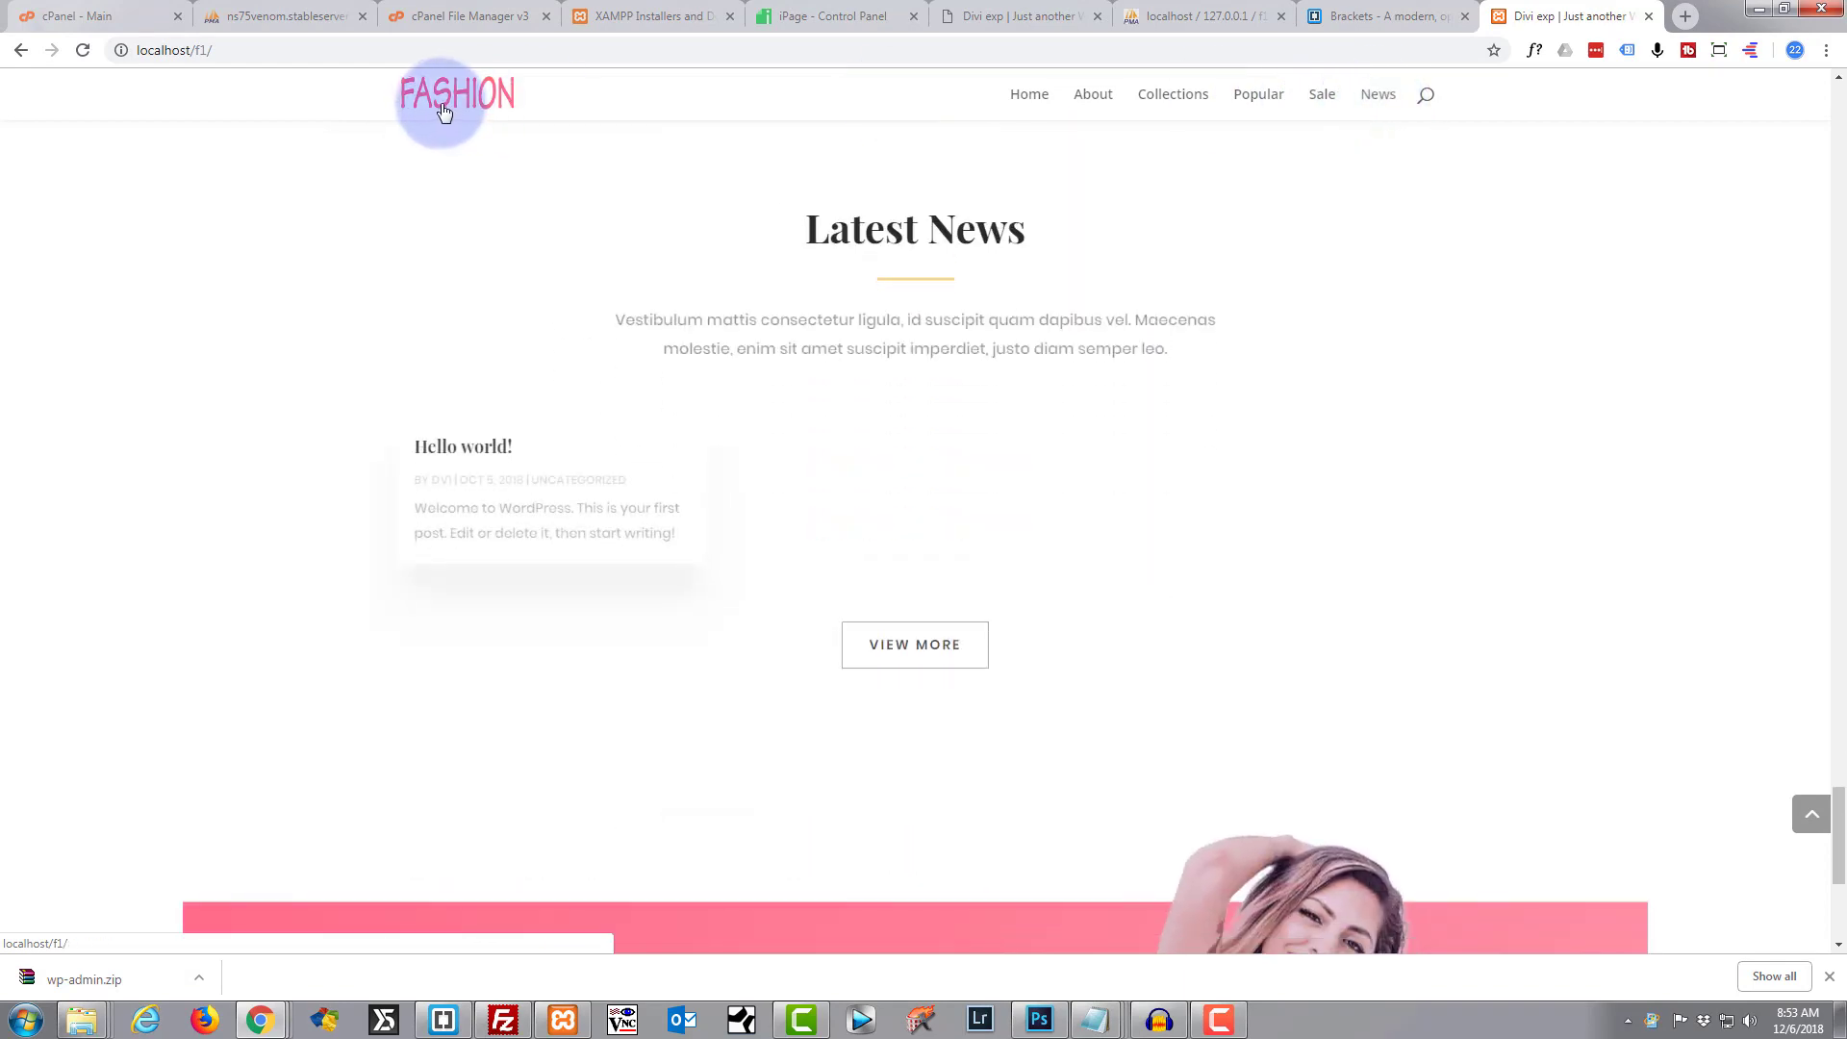